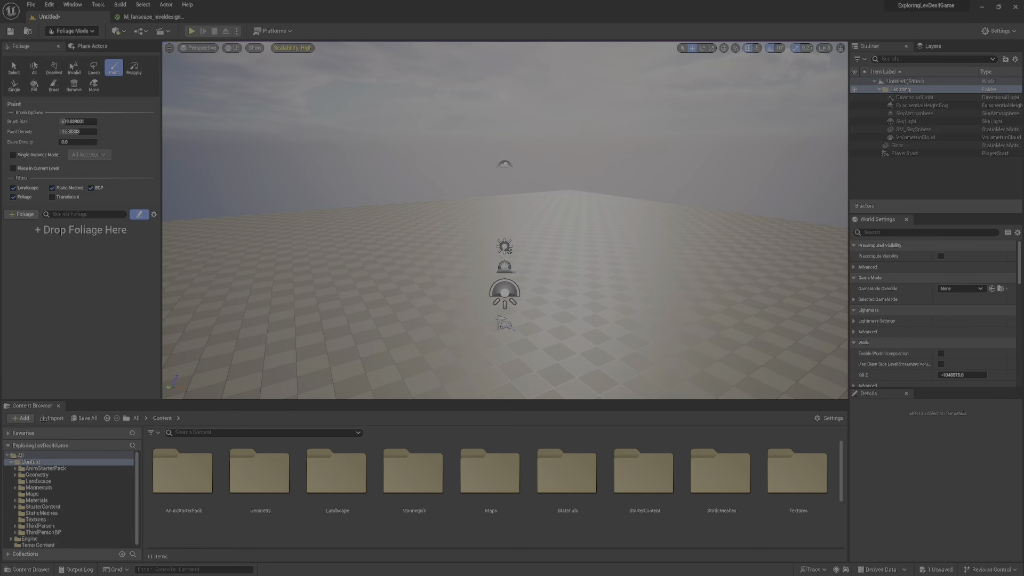
- Switch to Selection mode, select the Player Start and focus the view on it
key(shift+1)
click(502, 324)
right_drag(501, 324, 499, 310)
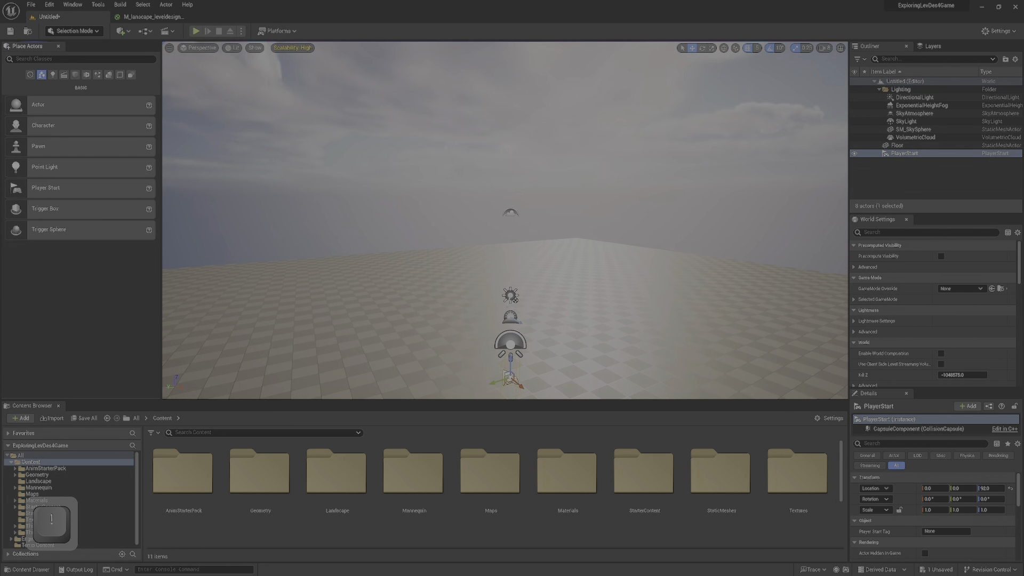
key(f)
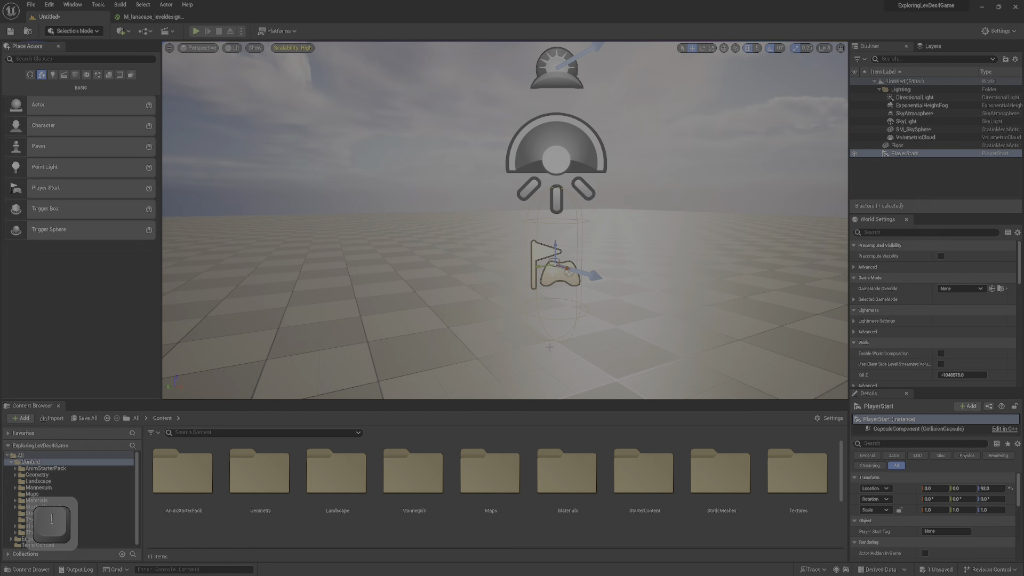
- Try lowering the Player Start to a Z location of 72 and undo the move
drag(557, 246, 554, 263)
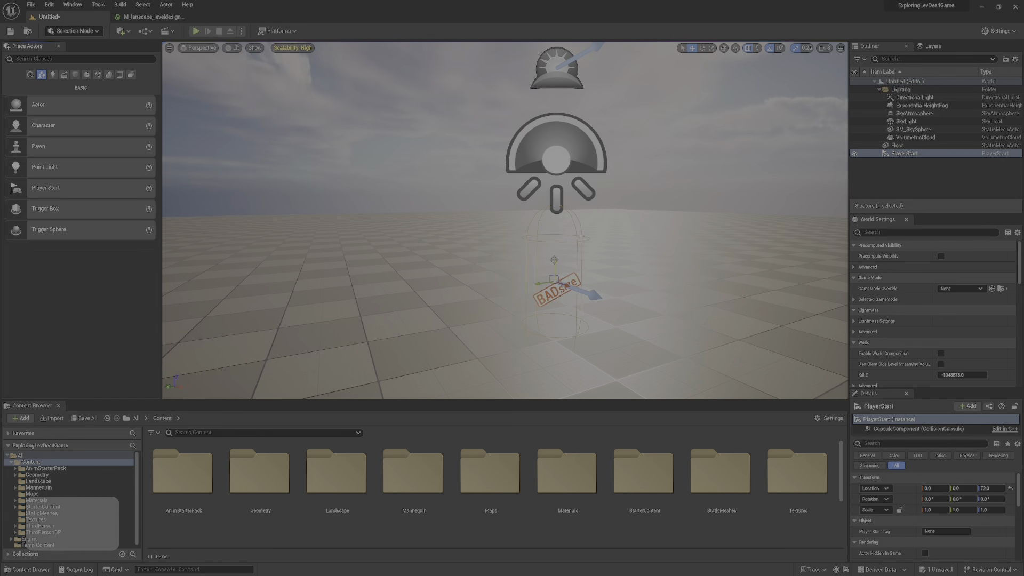
key(ctrl+z)
- Inspect the Sky Light and Sky Atmosphere actors by selecting each in turn
click(568, 164)
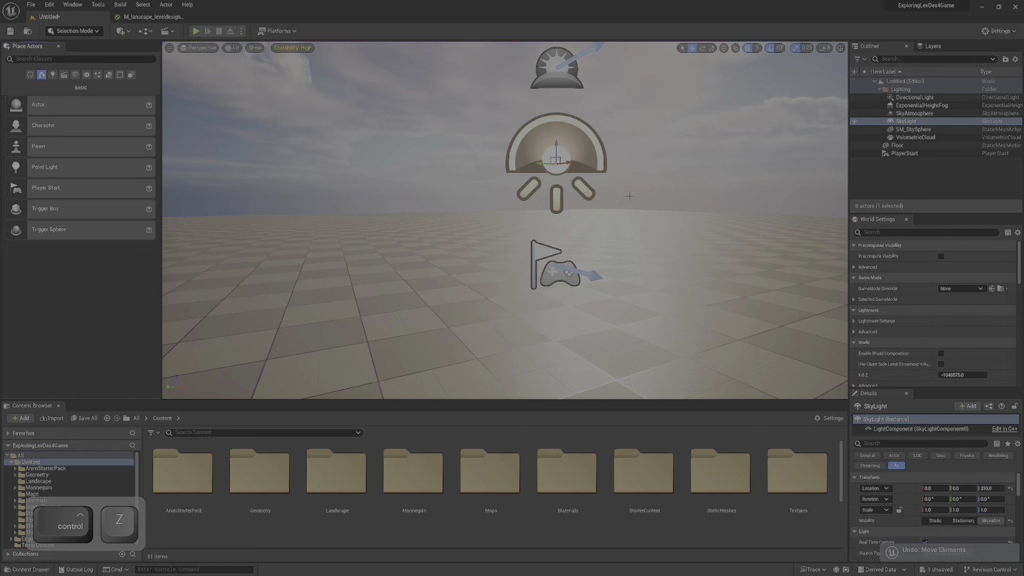
right_drag(629, 197, 568, 237)
key(s)
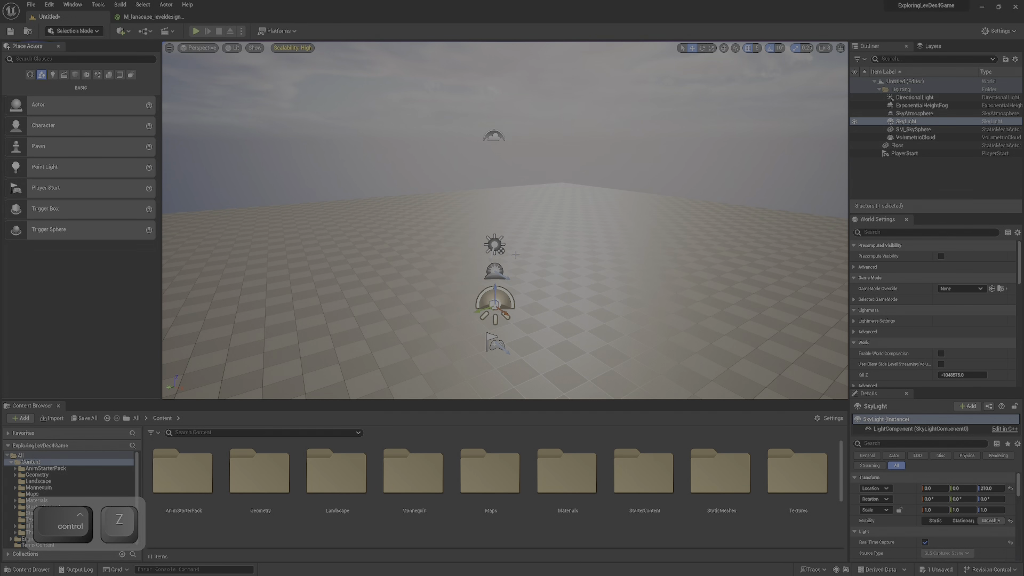
click(495, 272)
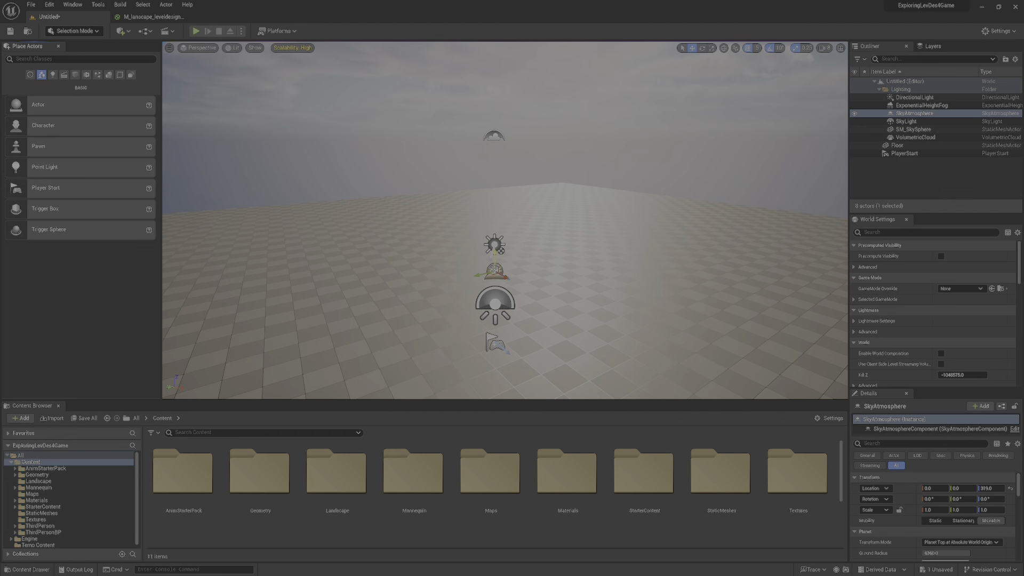
- Rotate the Directional Light to a low sun angle that gives the floor a darker, warm sunset tone
click(500, 248)
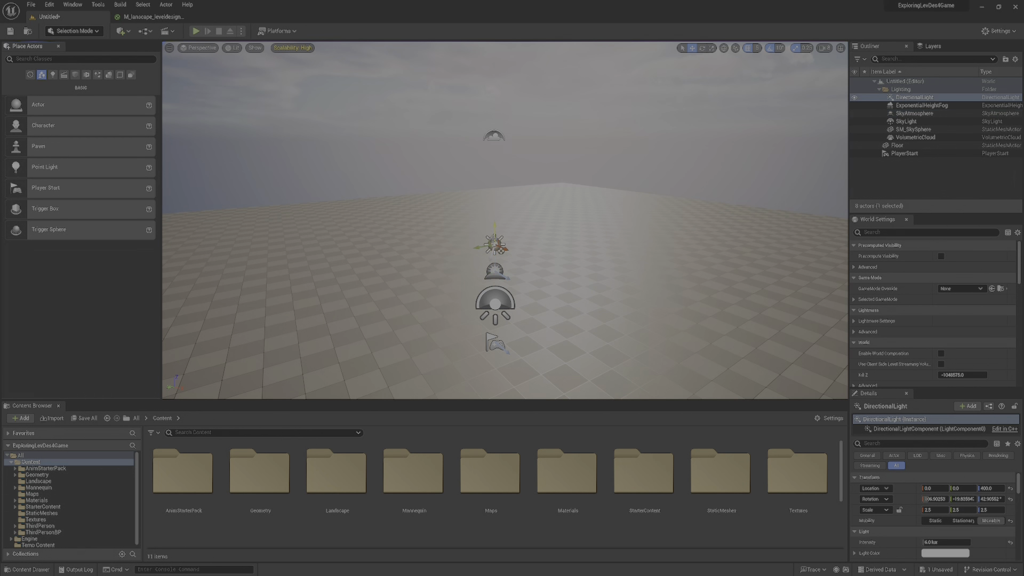
right_drag(590, 263, 480, 263)
key(w)
key(q)
key(e)
key(s)
key(q)
key(d)
key(s)
key(w)
key(a)
key(s)
key(s)
key(a)
key(d)
key(q)
key(d)
key(space)
key(d)
key(d)
key(w)
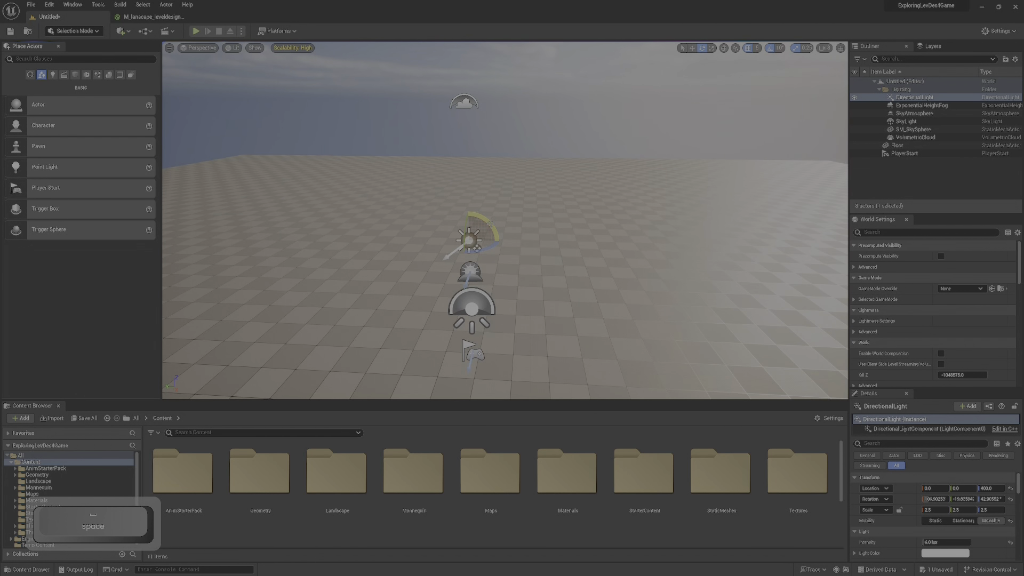
drag(490, 224, 502, 236)
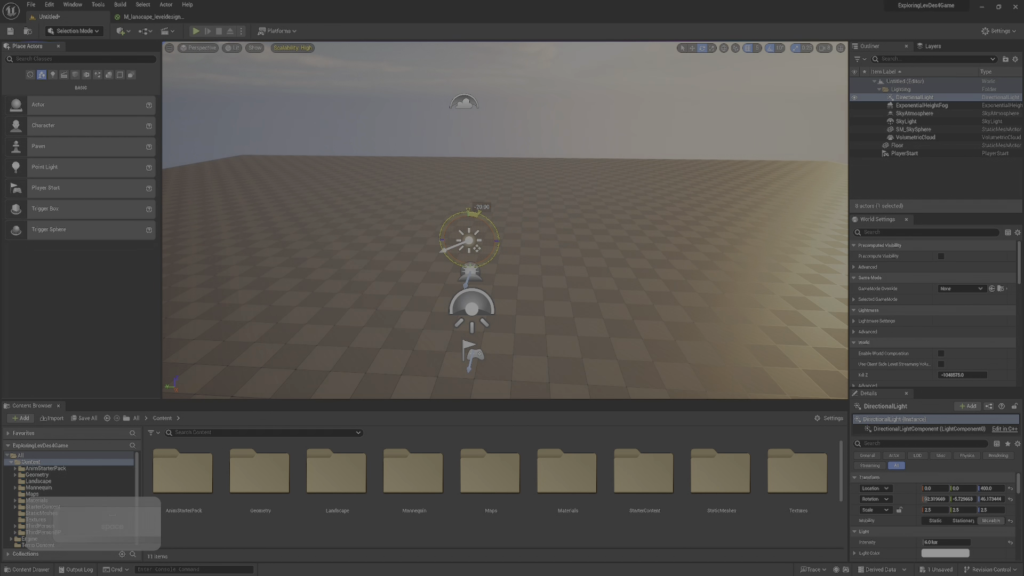
- Rotate the Directional Light further to a high sun angle that lights the floor as bright daylight
right_drag(502, 237, 544, 207)
right_drag(544, 267, 494, 280)
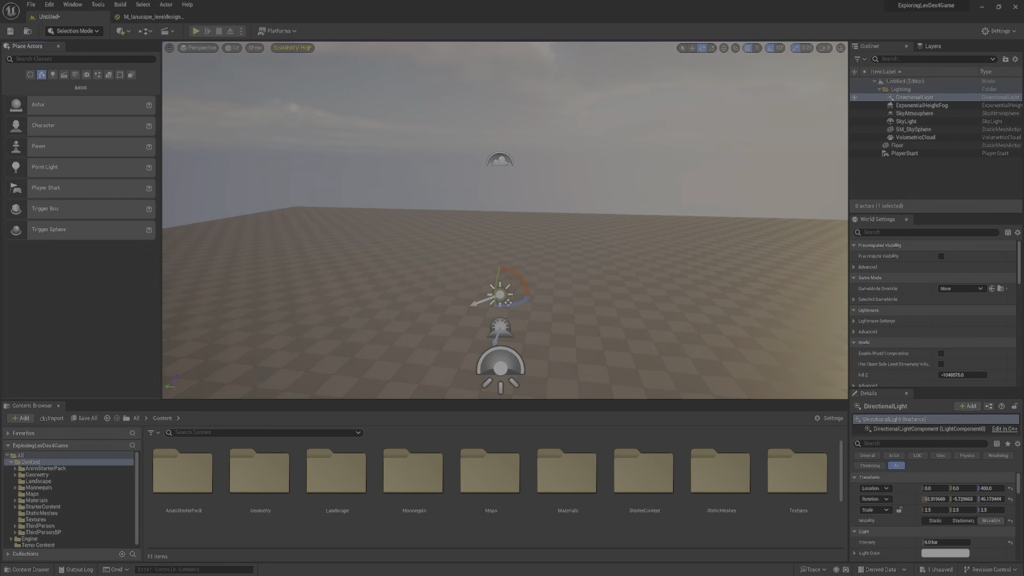
drag(524, 280, 491, 304)
right_drag(511, 302, 584, 317)
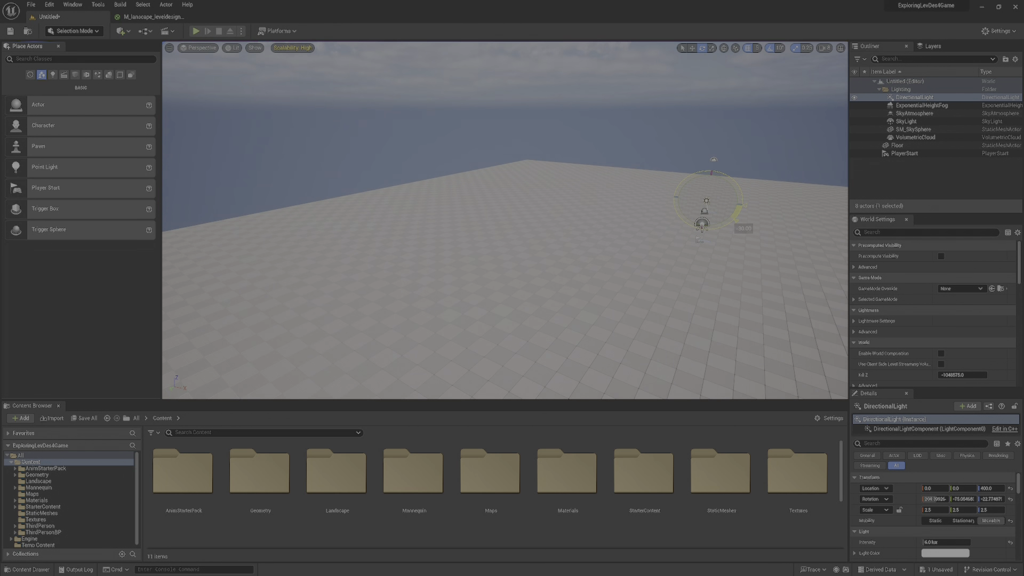
right_drag(747, 217, 781, 172)
right_drag(645, 208, 645, 208)
key(s)
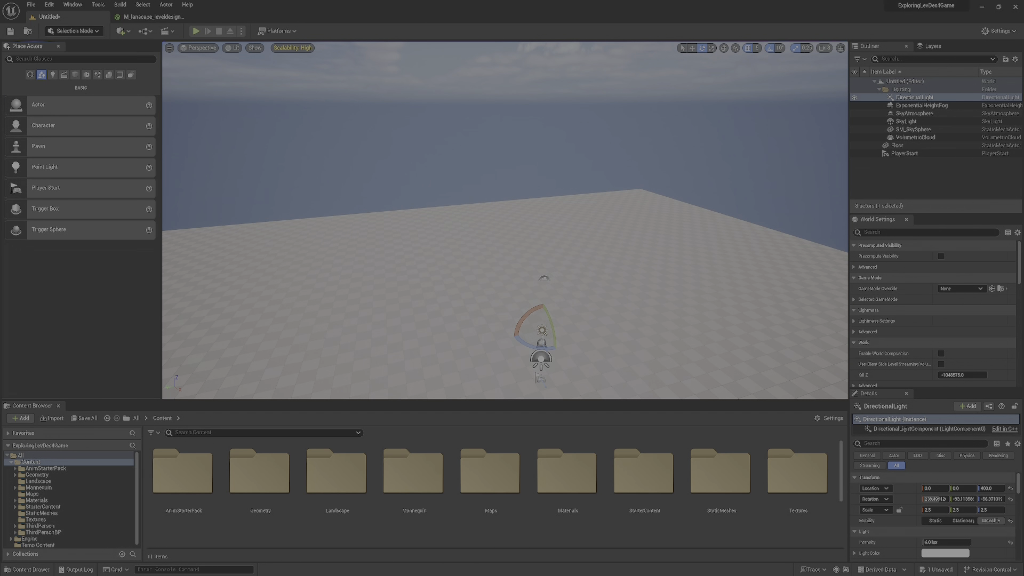
- Inspect the SM_SkySphere and VolumetricCloud actors in the Lighting folder
click(544, 278)
right_drag(604, 284, 613, 291)
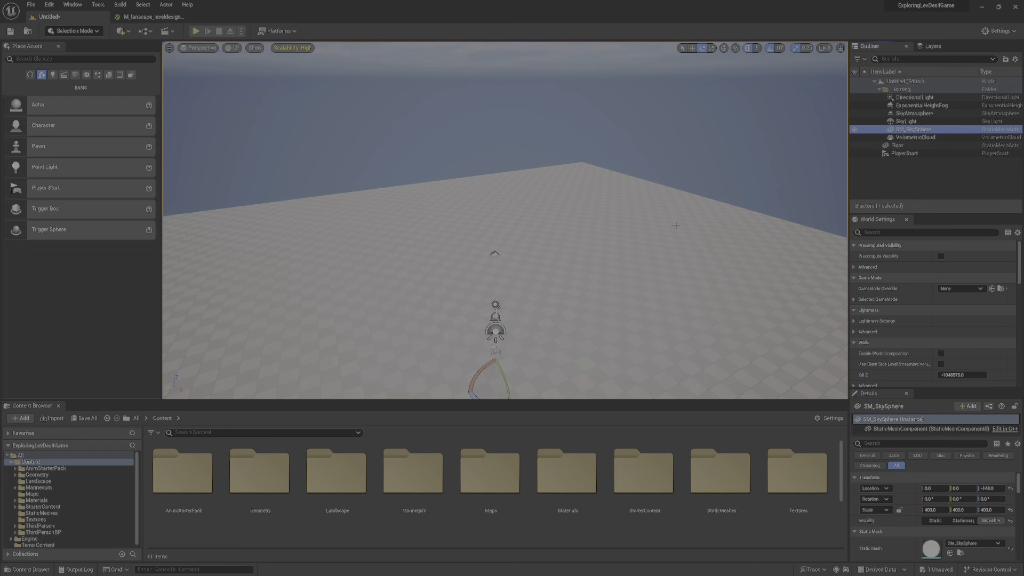
double_click(913, 129)
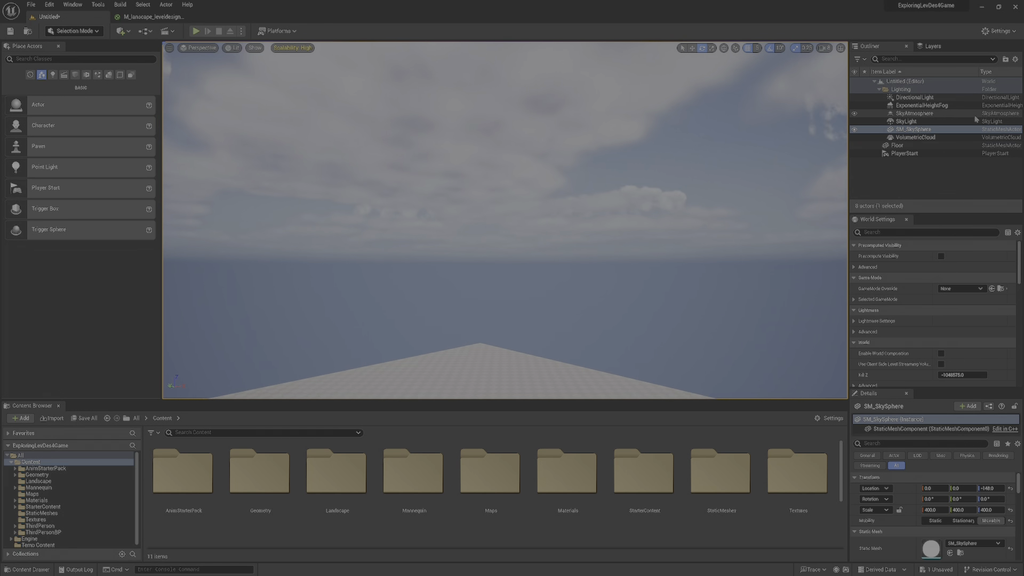
click(924, 140)
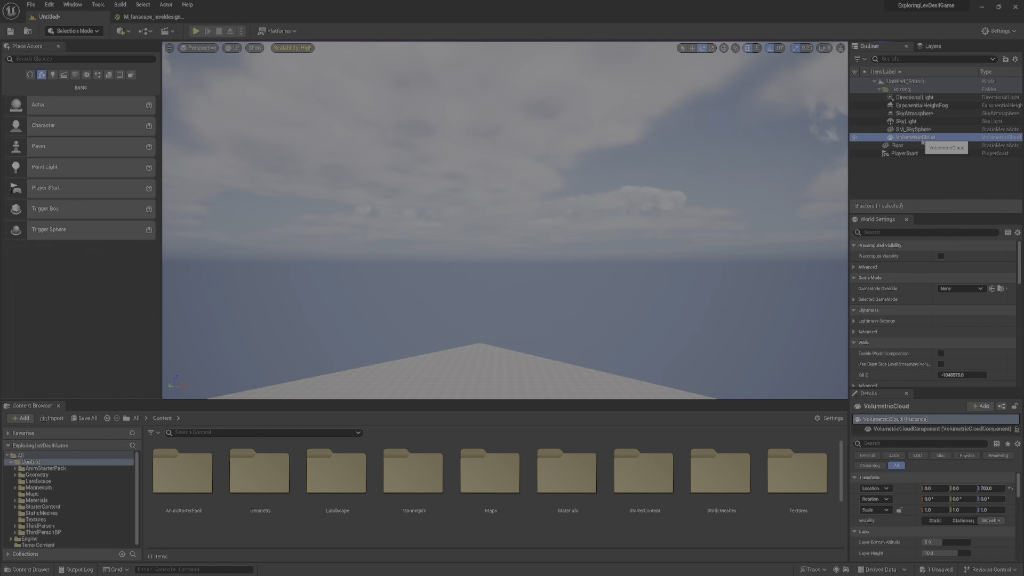
right_drag(731, 203, 689, 283)
key(w)
key(s)
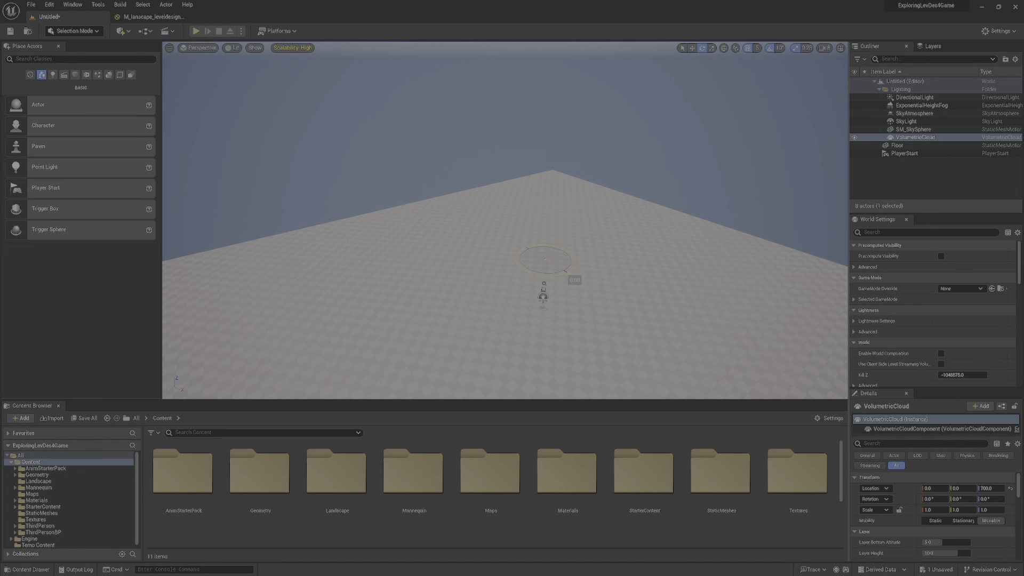
right_drag(631, 262, 597, 264)
- Select the Floor, frame it and examine its full extent from several angles
click(497, 292)
right_drag(505, 272, 486, 315)
key(w)
right_drag(623, 305, 616, 304)
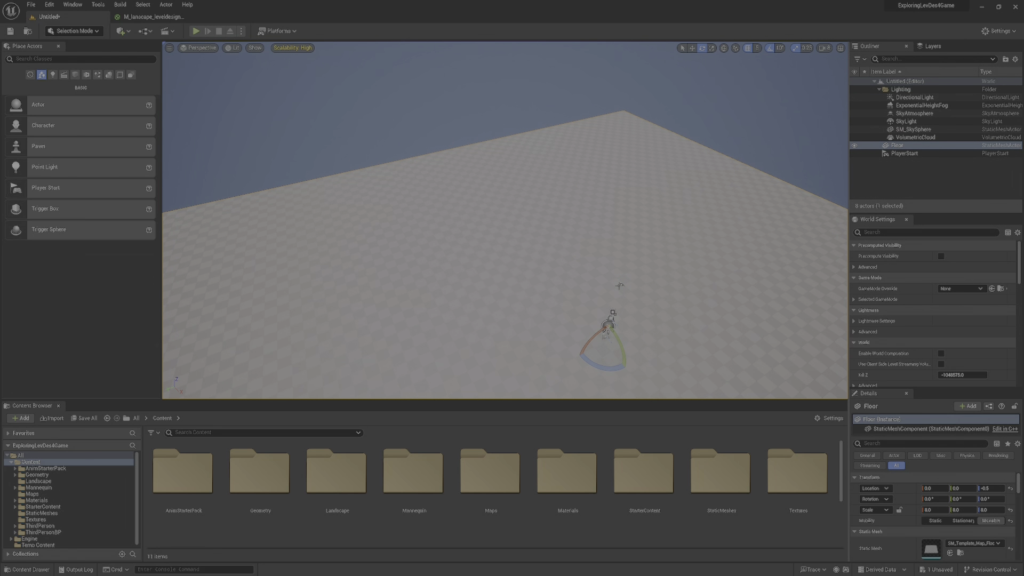
key(f)
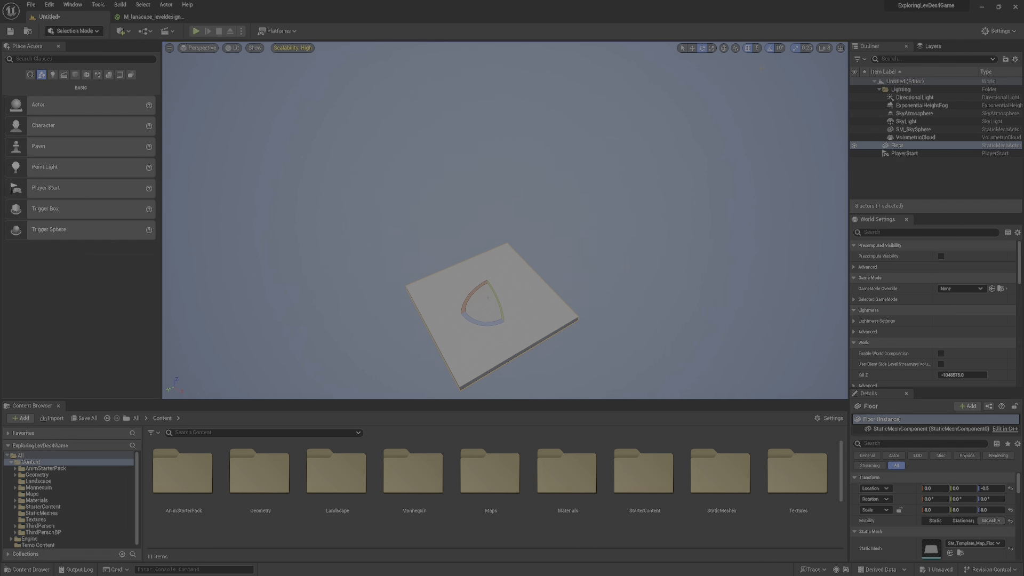
click(826, 47)
right_drag(602, 251, 551, 250)
key(w)
key(q)
key(e)
key(s)
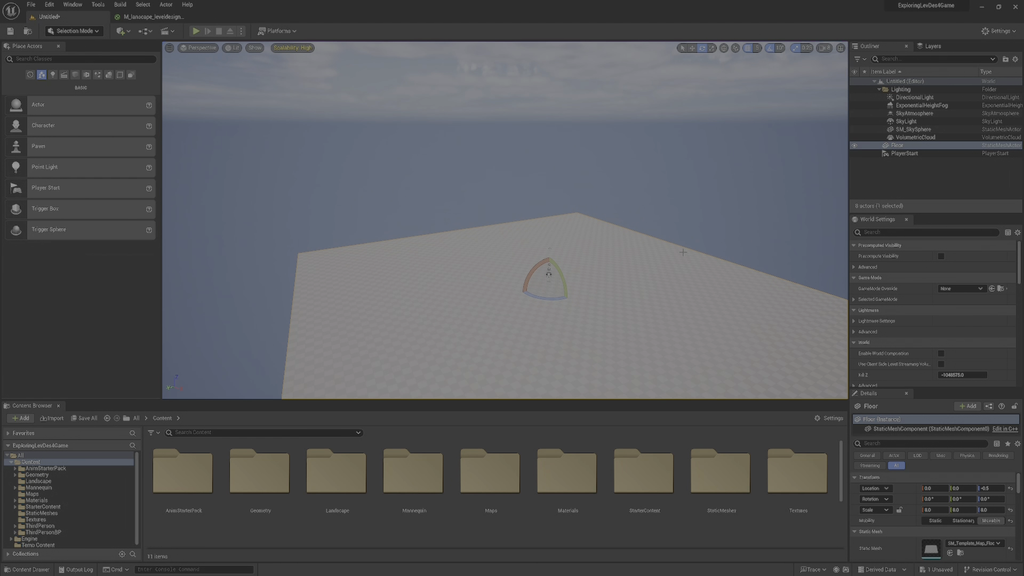
right_drag(681, 249, 692, 272)
key(s)
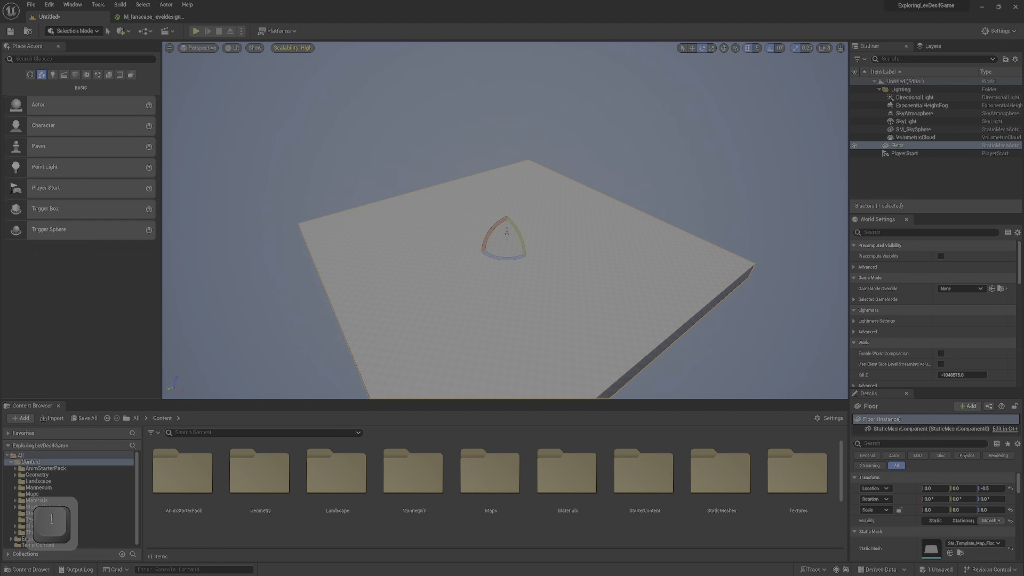
- Switch to Landscape mode and create a new landscape of 16 × 16 components with an overall resolution of 1009 × 1009
click(93, 33)
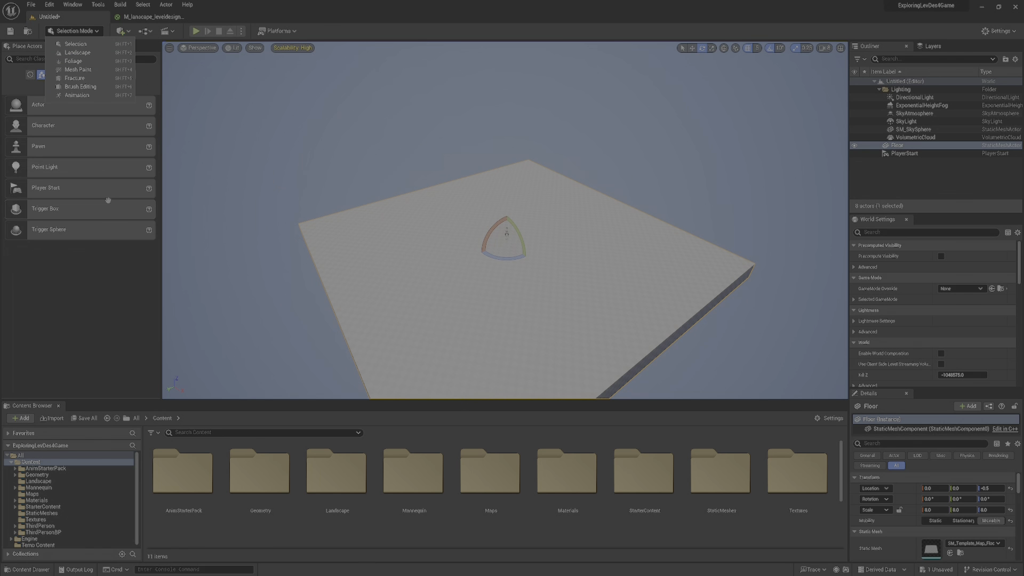
click(100, 45)
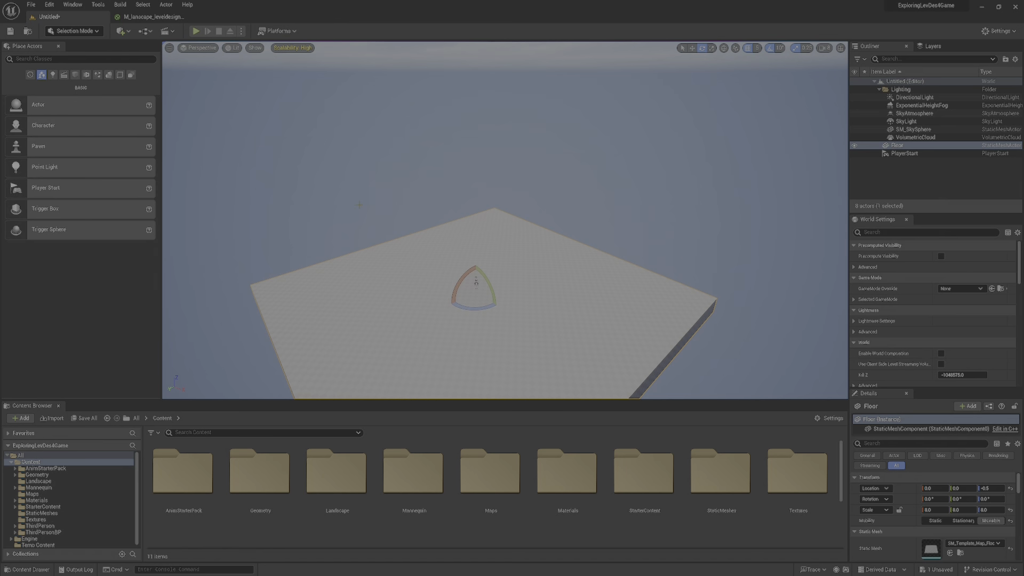
key(shift+2)
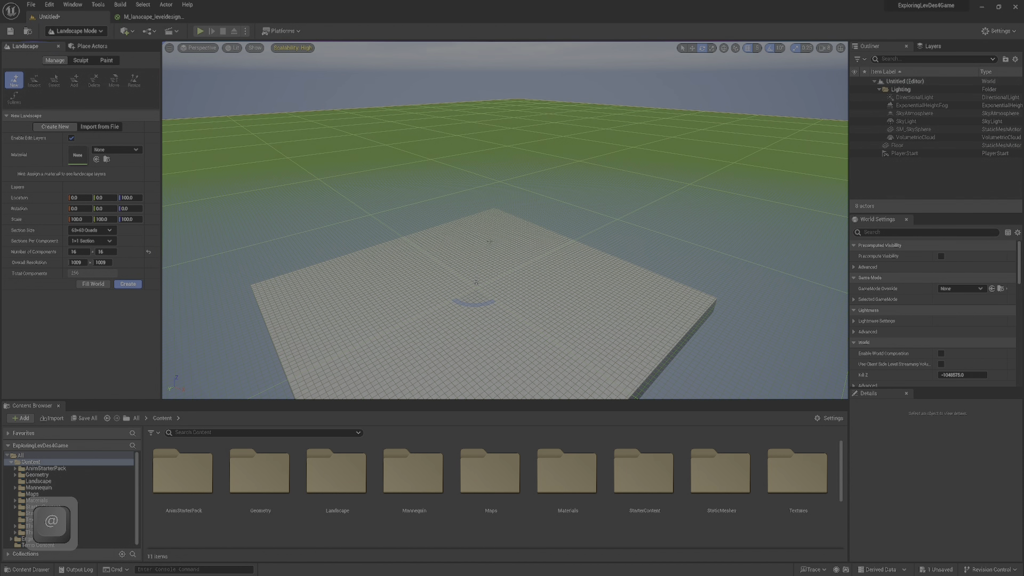
key(s)
right_drag(505, 221, 432, 214)
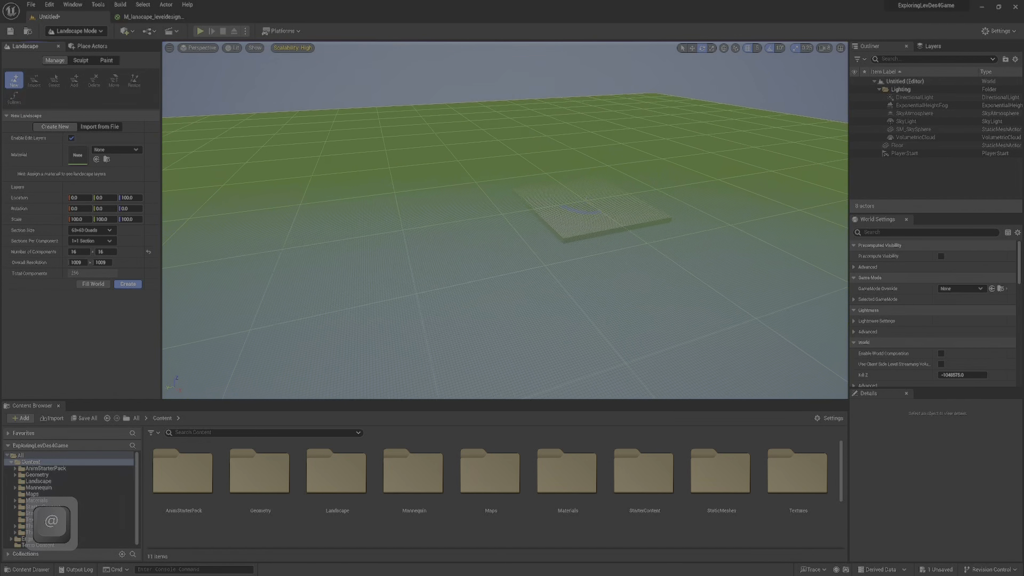
right_drag(342, 240, 395, 229)
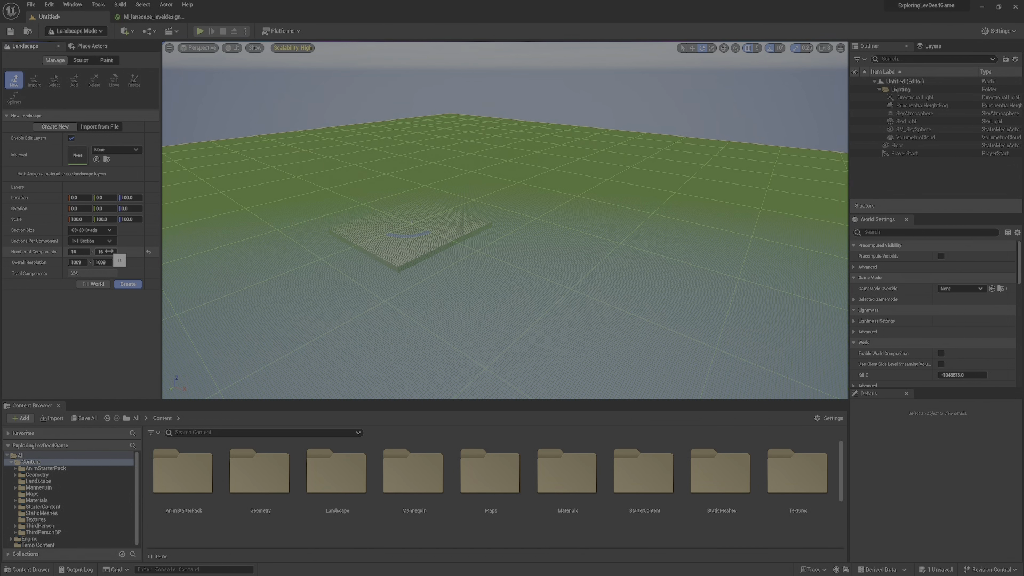
click(127, 284)
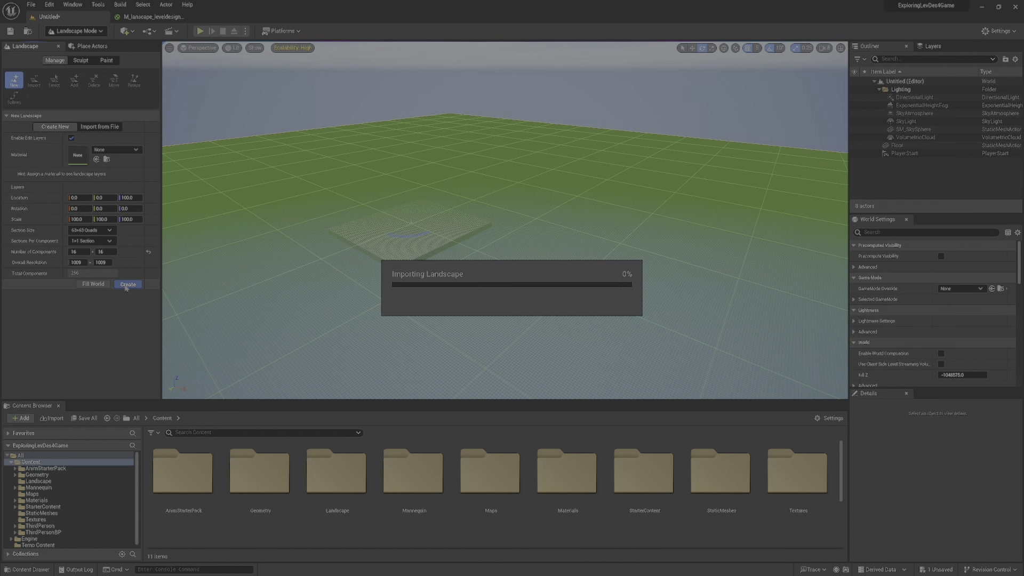
- Split the view into four viewports, undo the last change, and restore the single perspective viewport
right_drag(399, 266, 368, 282)
key(w)
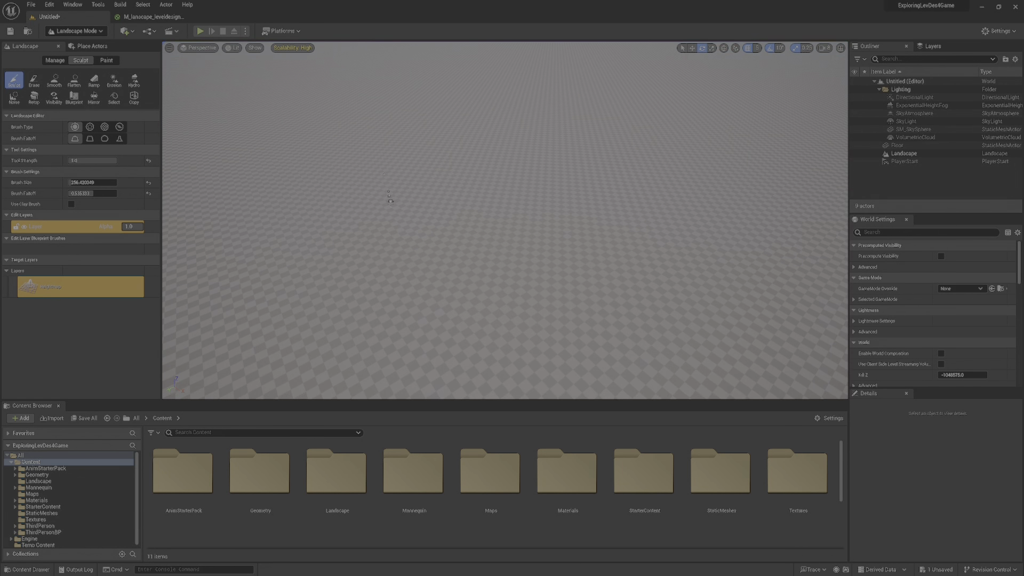
click(842, 49)
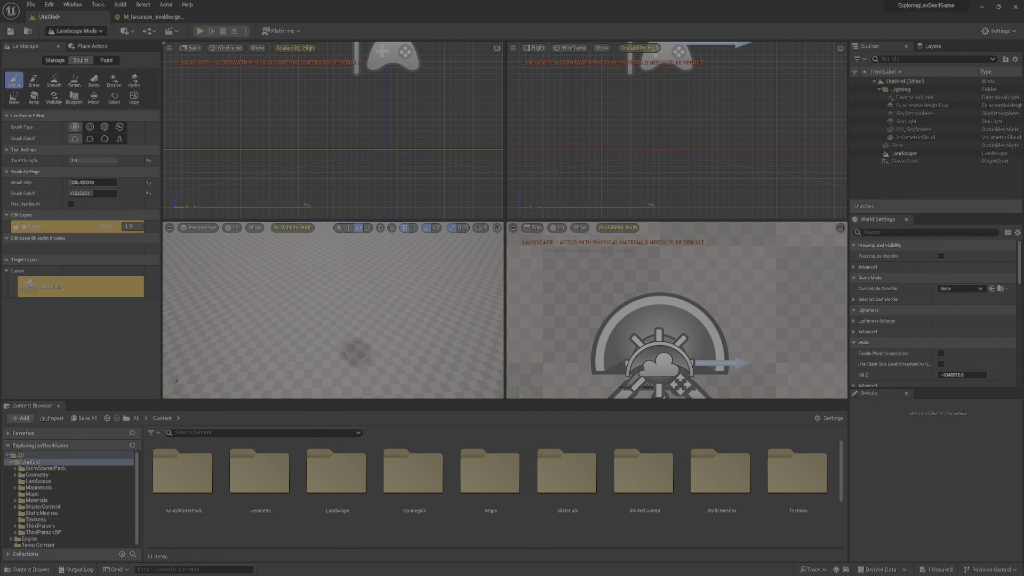
mouse_move(355, 352)
right_down()
mouse_move(357, 315)
mouse_move(357, 326)
mouse_move(390, 295)
mouse_move(392, 312)
mouse_move(396, 293)
mouse_move(388, 320)
mouse_move(368, 334)
mouse_move(370, 314)
right_up()
key(ctrl+z)
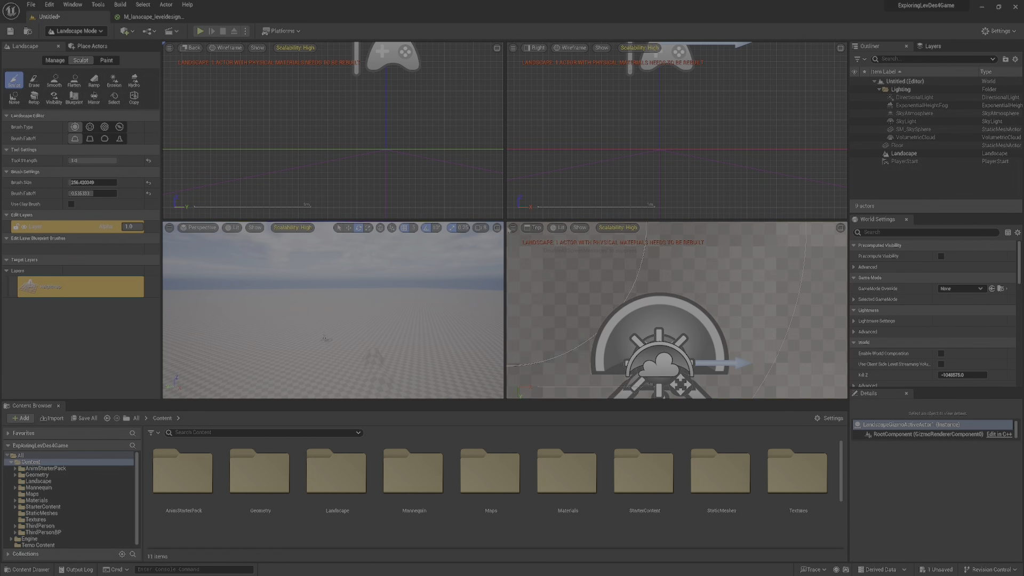
click(497, 228)
- Sculpt a small raised patch on the landscape near the Player Start with the small brush
right_drag(597, 176, 597, 198)
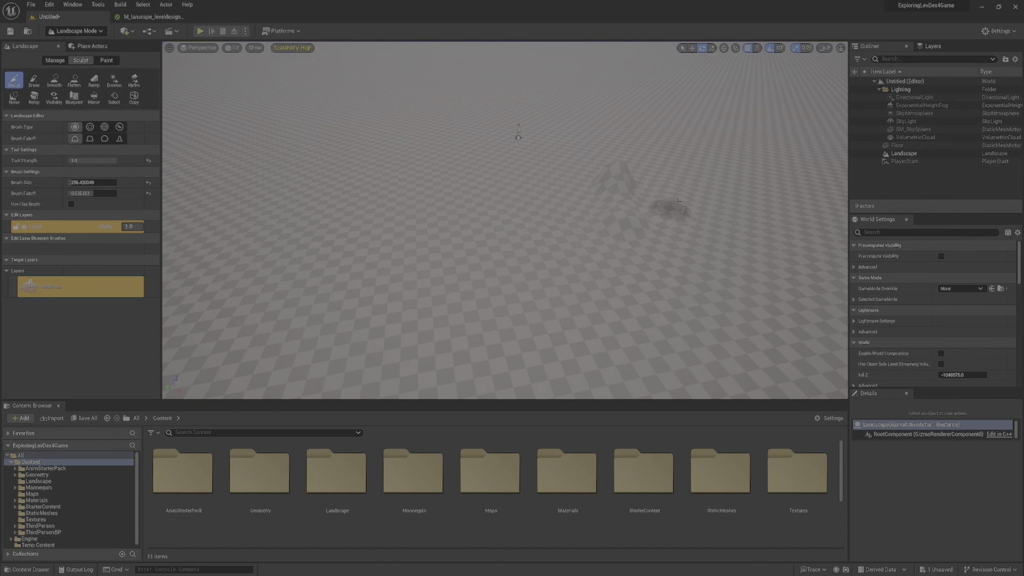
mouse_move(677, 232)
mouse_down()
mouse_move(703, 147)
mouse_move(655, 224)
mouse_move(692, 252)
mouse_move(725, 187)
mouse_up()
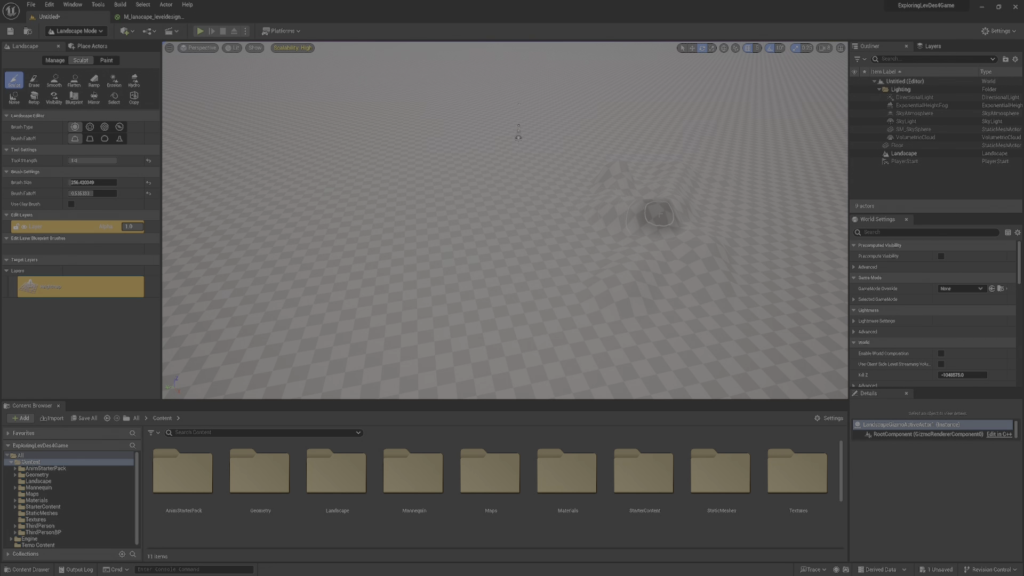
- Enlarge the sculpt brush considerably and raise large hills on both sides of the flat area around the Player Start
key(s)
mouse_move(644, 128)
right_down()
mouse_move(654, 127)
mouse_move(638, 88)
right_up()
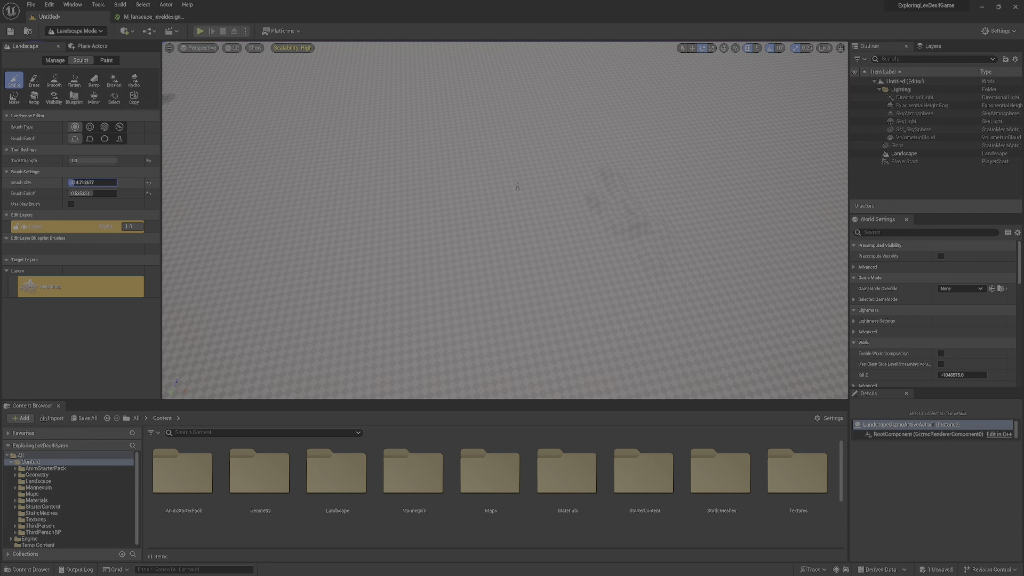
drag(73, 182, 93, 183)
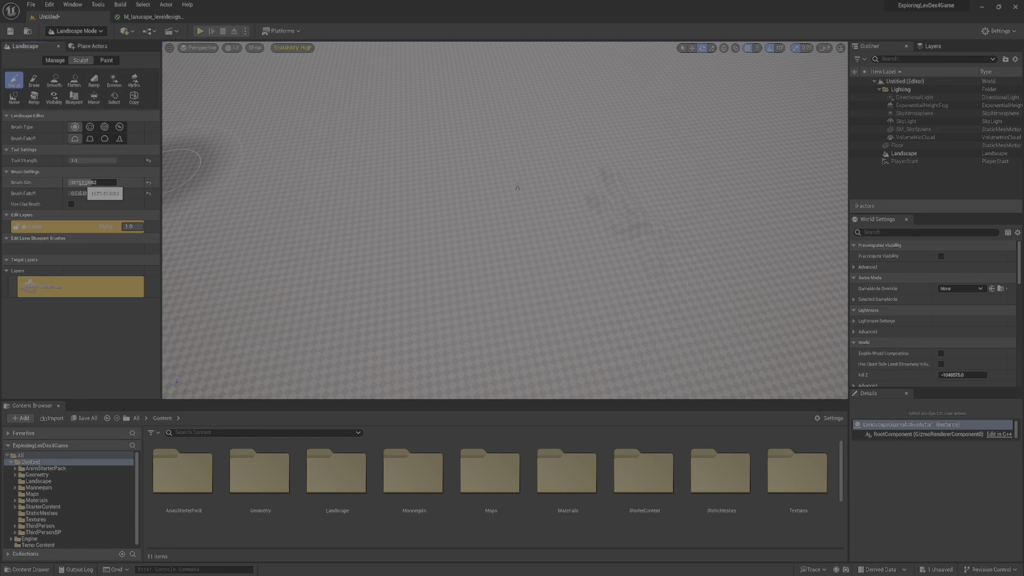
mouse_move(342, 144)
mouse_down()
mouse_move(226, 198)
mouse_move(165, 202)
mouse_up()
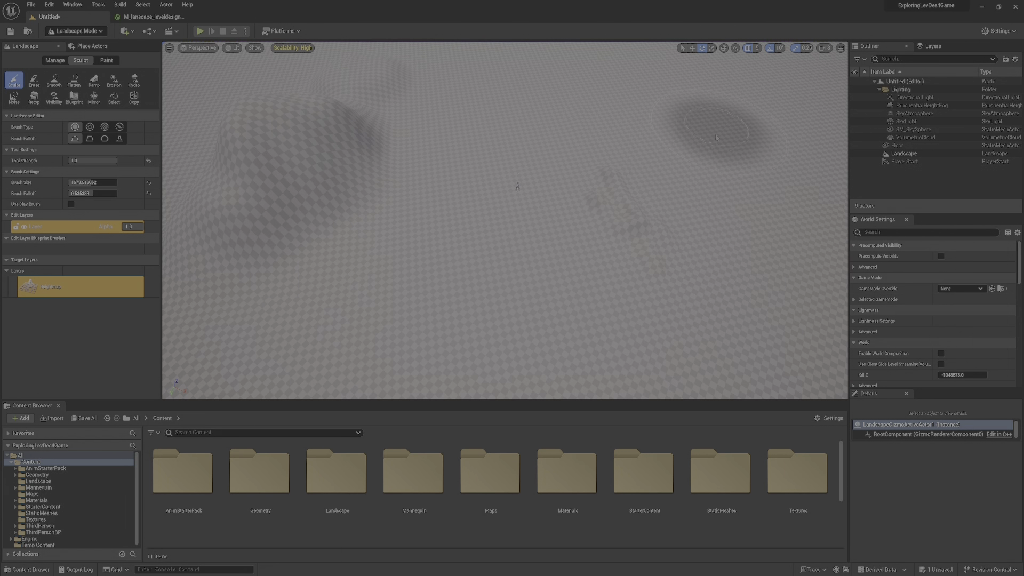
mouse_move(697, 189)
mouse_down()
mouse_move(717, 232)
mouse_move(763, 216)
mouse_up()
mouse_move(368, 64)
mouse_down()
mouse_move(280, 67)
mouse_move(199, 106)
mouse_up()
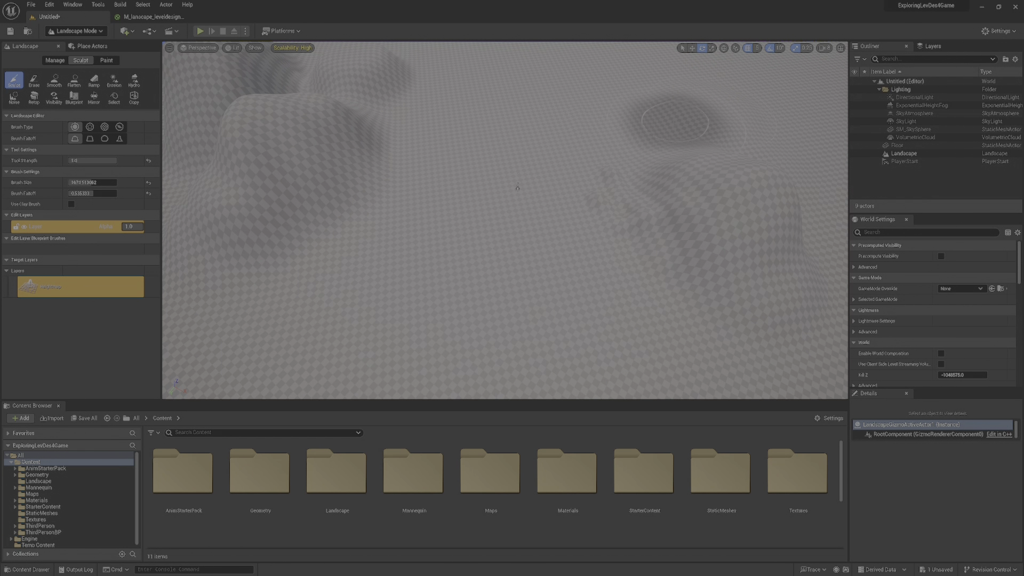
- Raise the terrain near the far end of the right hill and lower the sculpt tool strength to about 0.13
mouse_move(680, 160)
mouse_down()
mouse_move(731, 160)
mouse_move(720, 104)
mouse_up()
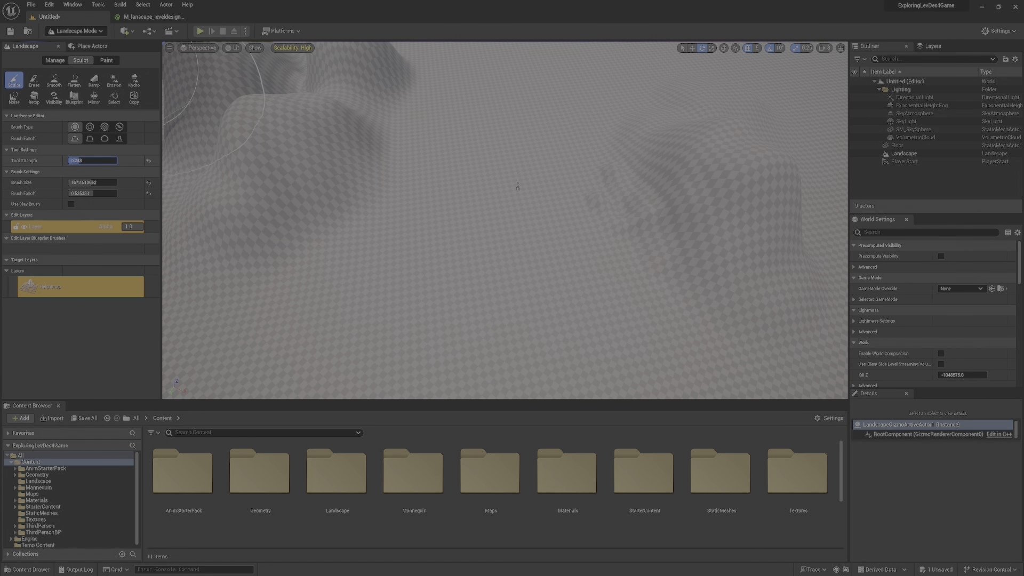
drag(76, 161, 75, 161)
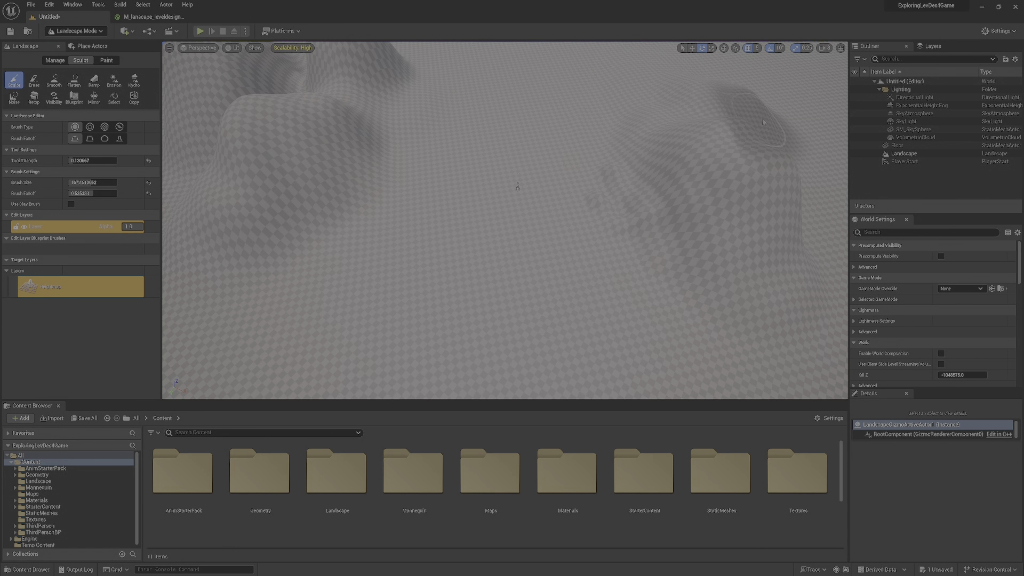
right_drag(744, 231, 743, 247)
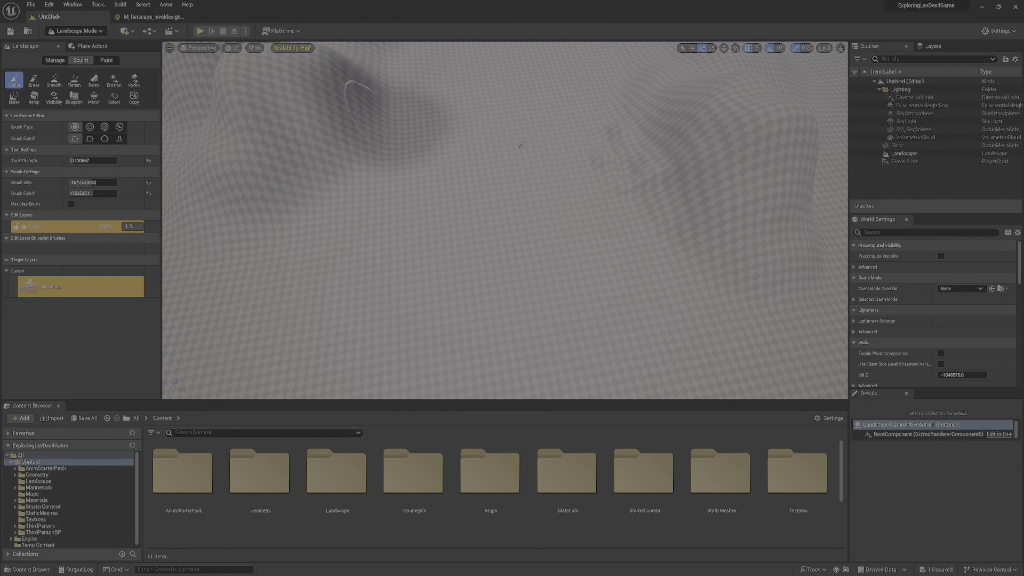
mouse_move(379, 94)
right_down()
mouse_move(389, 72)
mouse_move(414, 66)
mouse_move(376, 81)
mouse_move(378, 92)
right_up()
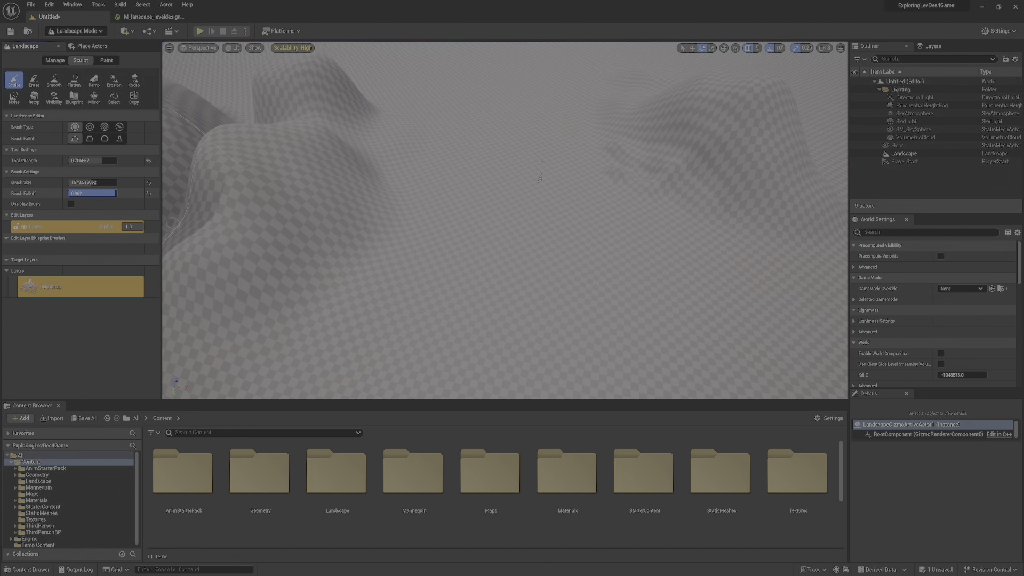
- Try a brush falloff of about 0.98 by sculpting the slope of the left foreground hill, and undo the stroke
drag(114, 194, 112, 194)
drag(216, 229, 369, 278)
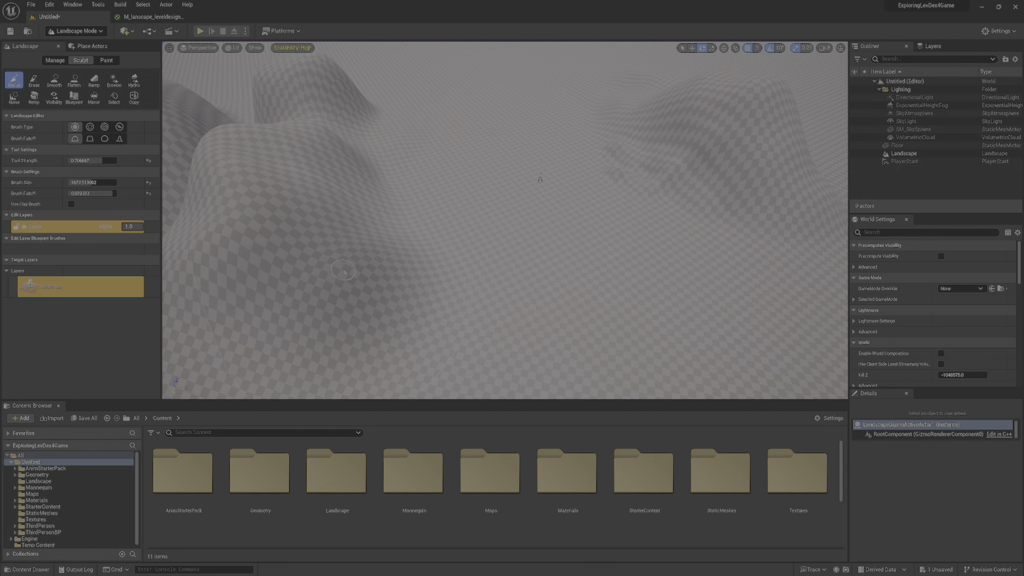
key(ctrl+z)
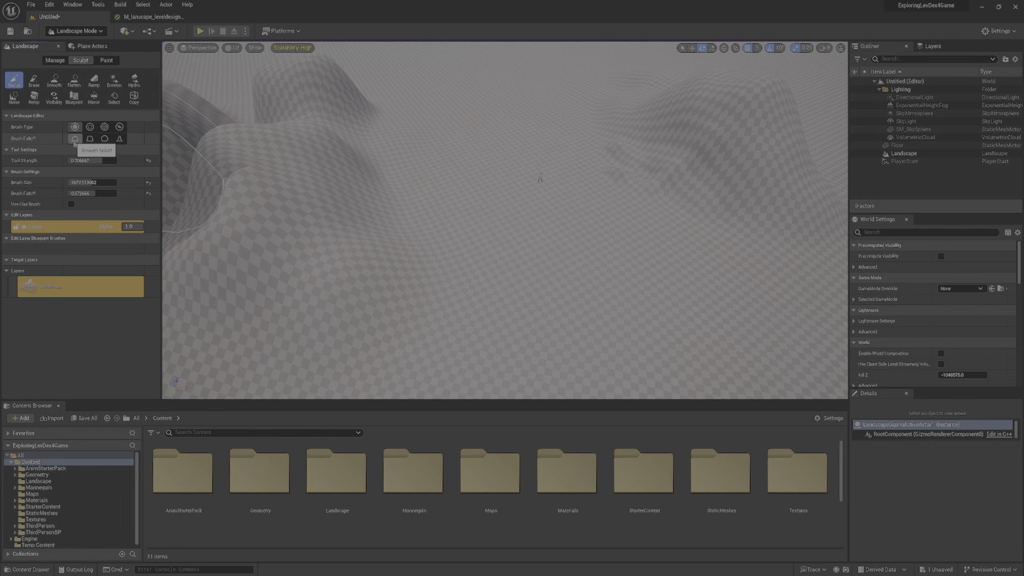
- Switch the sculpt brush to the linear falloff, test it by raising a tall peak, and undo that stroke
click(91, 143)
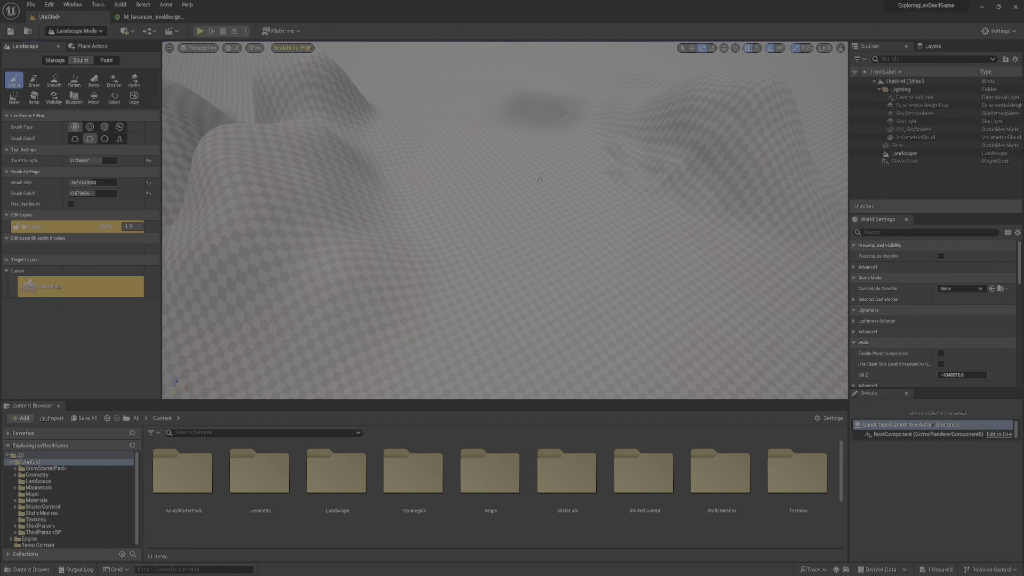
right_drag(752, 189, 800, 192)
mouse_move(794, 162)
mouse_down()
mouse_move(765, 211)
mouse_move(766, 246)
mouse_up()
right_drag(765, 246, 827, 176)
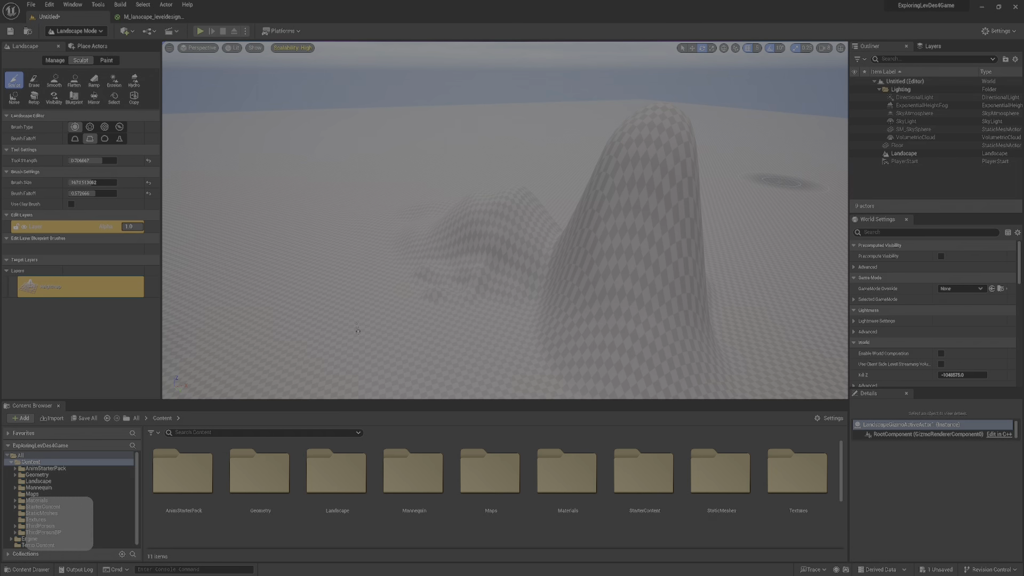
key(ctrl+z)
mouse_move(573, 249)
right_down()
mouse_move(629, 299)
mouse_move(560, 265)
right_up()
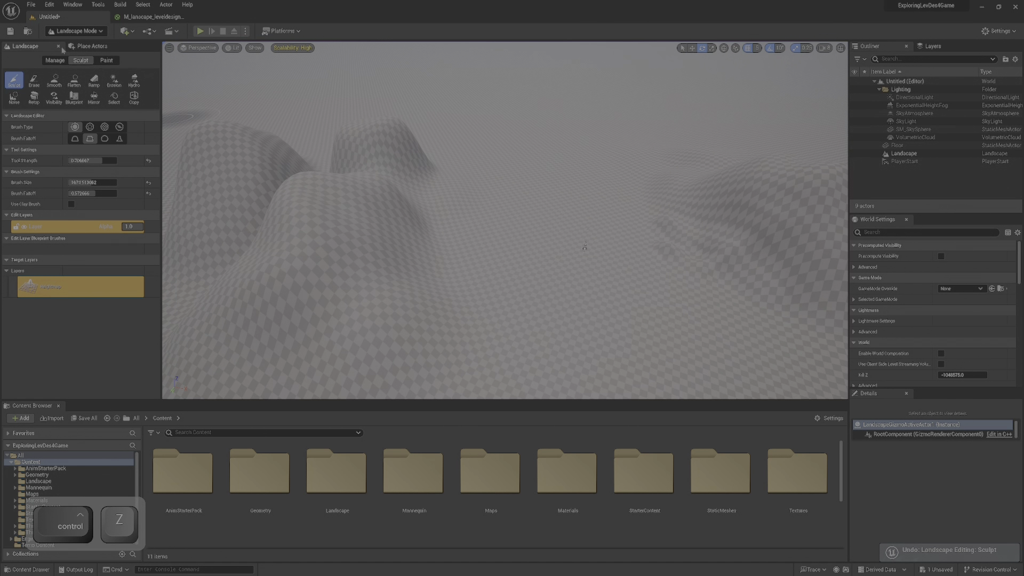
- Return to Selection mode and raise the DirectionalLight to a Z location of 495
key(shift+1)
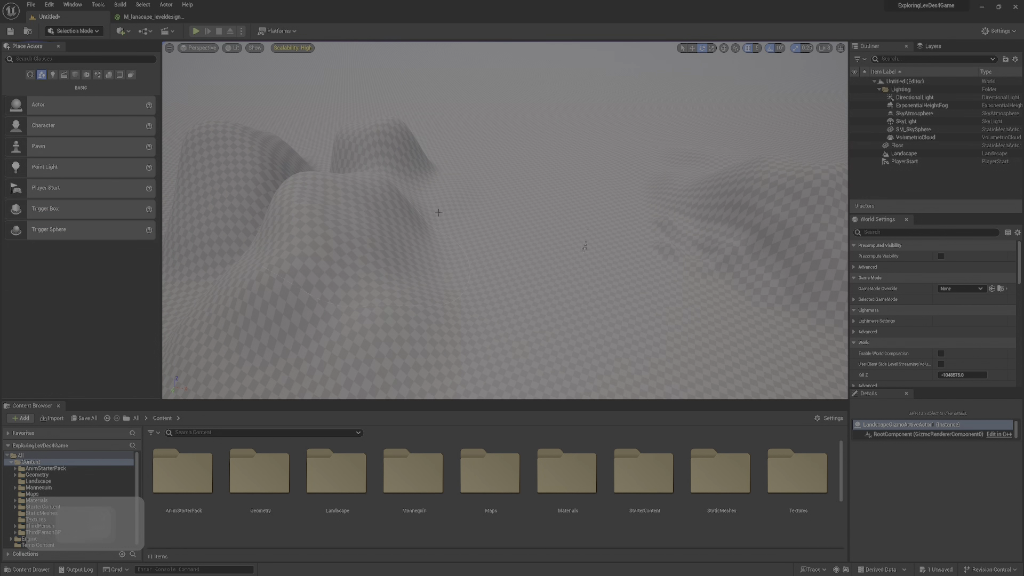
click(934, 100)
key(f)
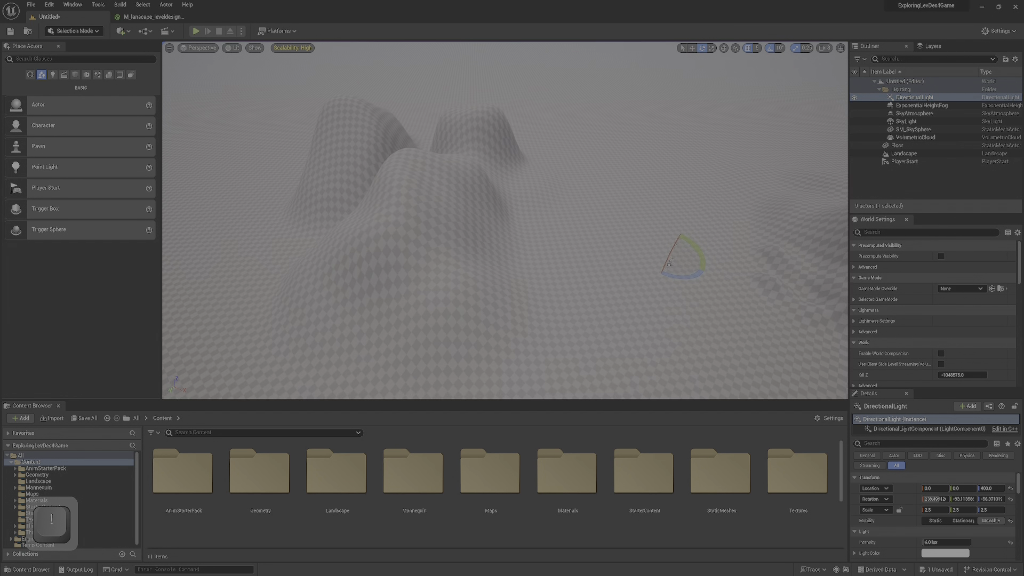
mouse_move(605, 175)
right_down()
mouse_move(585, 145)
mouse_move(594, 170)
right_up()
mouse_move(586, 178)
mouse_down()
mouse_move(612, 180)
mouse_move(587, 178)
mouse_up()
key(space)
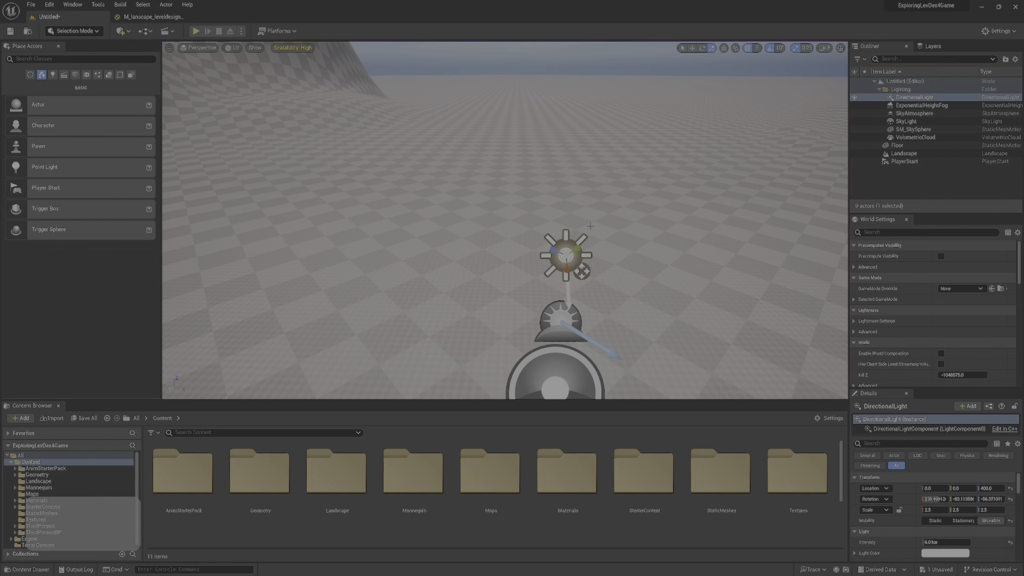
drag(568, 240, 573, 144)
mouse_move(573, 143)
right_down()
mouse_move(648, 132)
mouse_move(555, 131)
mouse_move(569, 129)
right_up()
- Rotate the DirectionalLight in the perspective view to change the direction of the sunlight on the hills
key(space)
right_drag(605, 321, 486, 316)
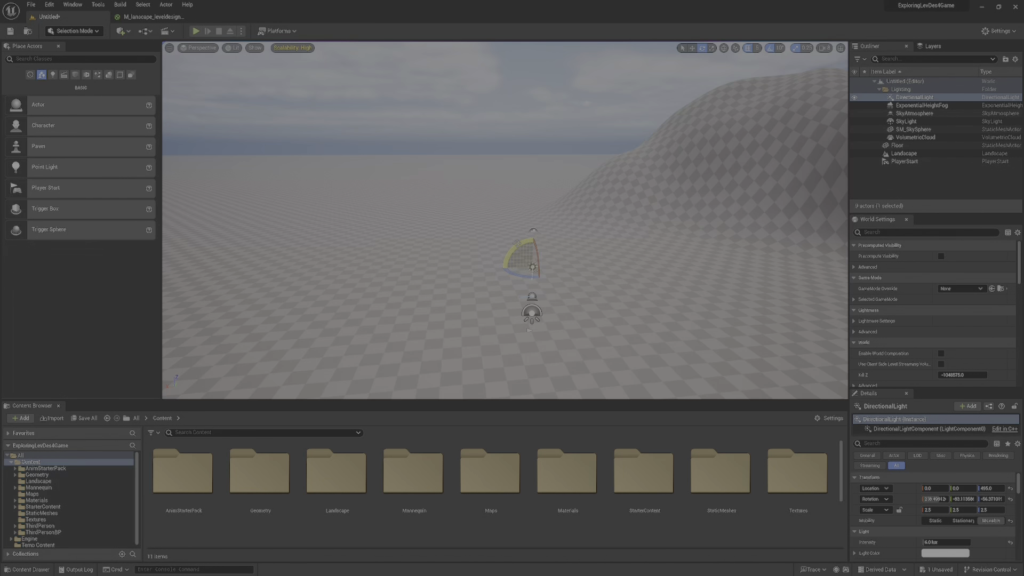
mouse_move(518, 244)
mouse_down()
mouse_move(543, 231)
mouse_move(518, 244)
mouse_up()
mouse_move(517, 243)
right_down()
mouse_move(609, 244)
mouse_move(496, 241)
mouse_move(530, 242)
right_up()
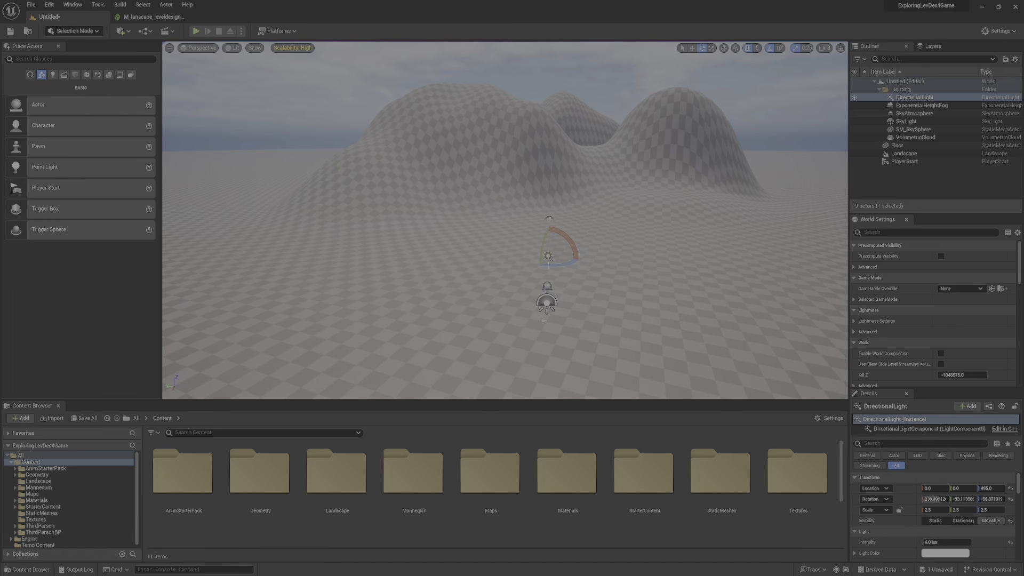
drag(570, 238, 554, 224)
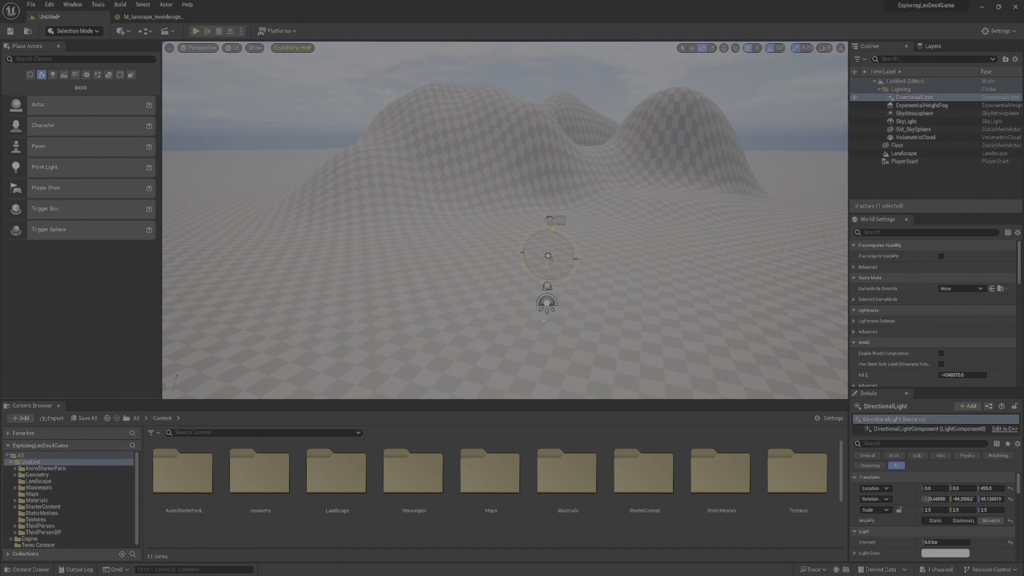
right_drag(723, 261, 746, 292)
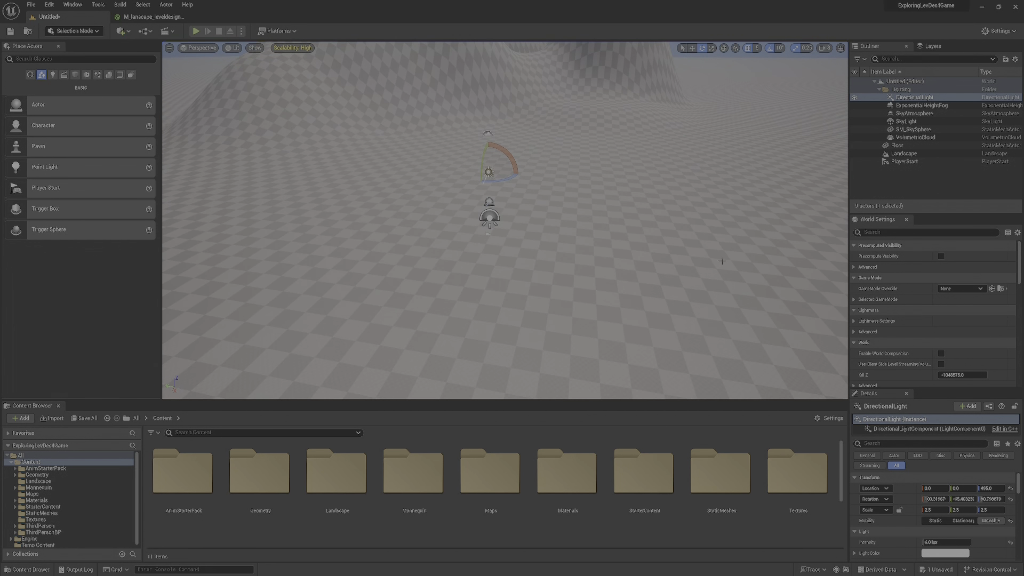
- Split the view into four viewports and frame the DirectionalLight and the hills in the orthographic views
click(840, 48)
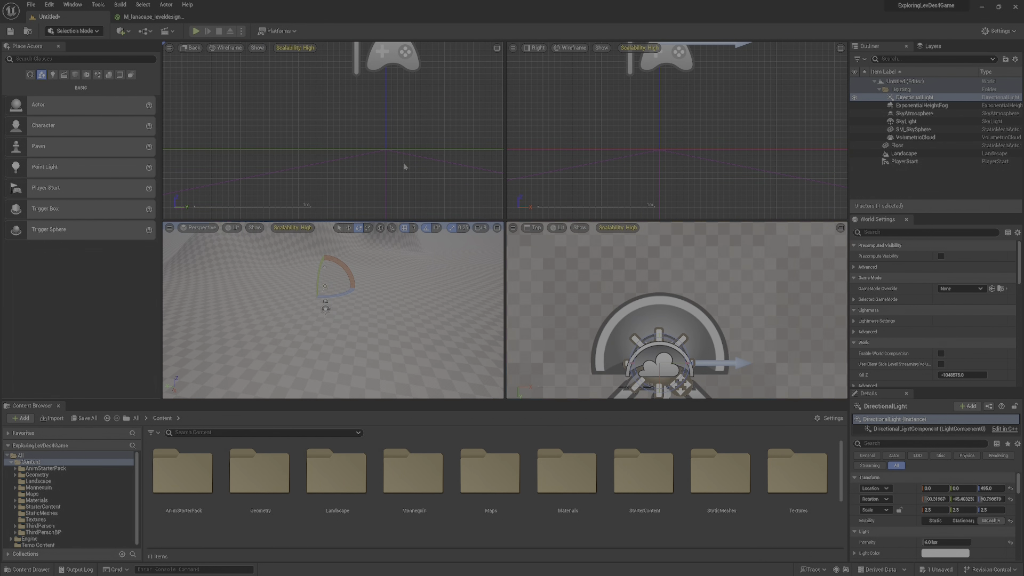
scroll(398, 144, down, 5)
key(f)
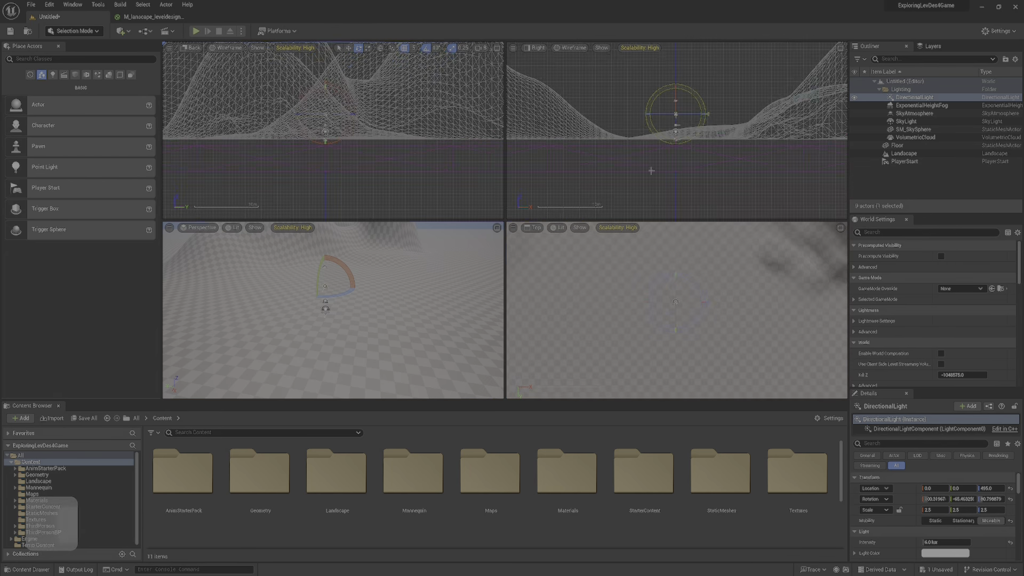
scroll(644, 220, down, 4)
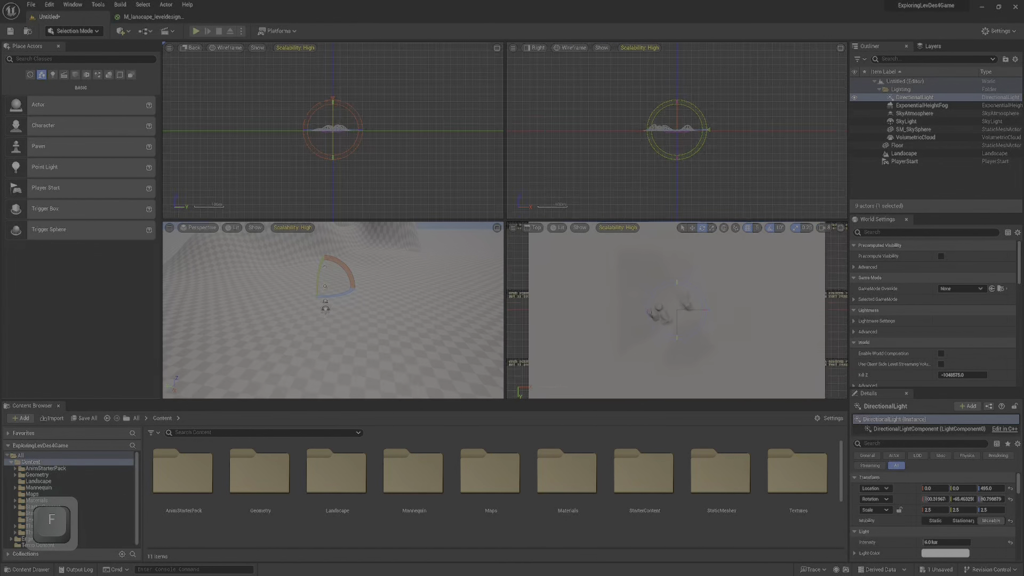
scroll(644, 220, up, 12)
scroll(644, 220, down, 5)
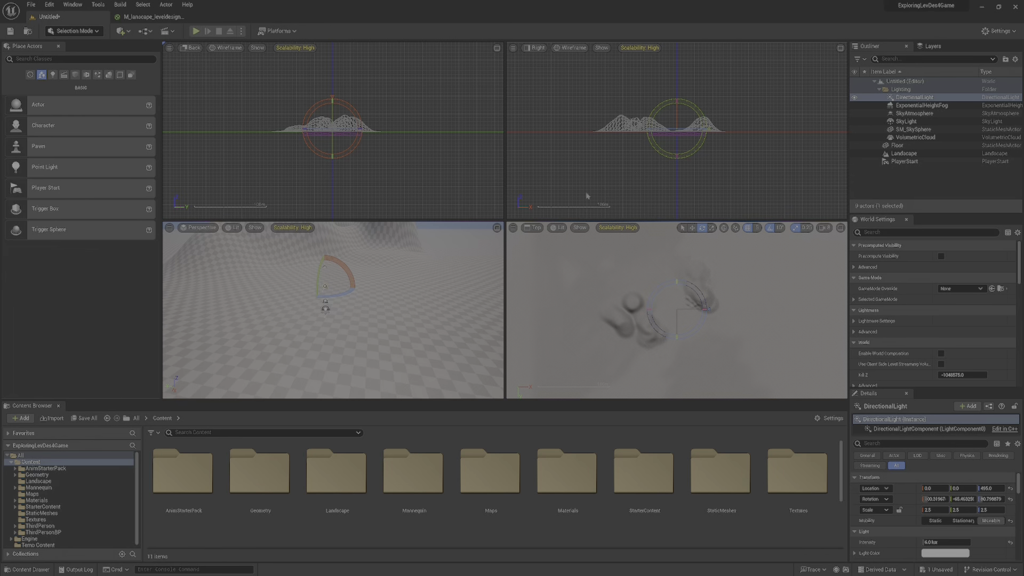
- Rotate the DirectionalLight in the perspective and top views to cast shadows across the hills
mouse_move(414, 275)
right_down()
mouse_move(384, 273)
mouse_move(368, 240)
mouse_move(349, 243)
mouse_move(407, 292)
right_up()
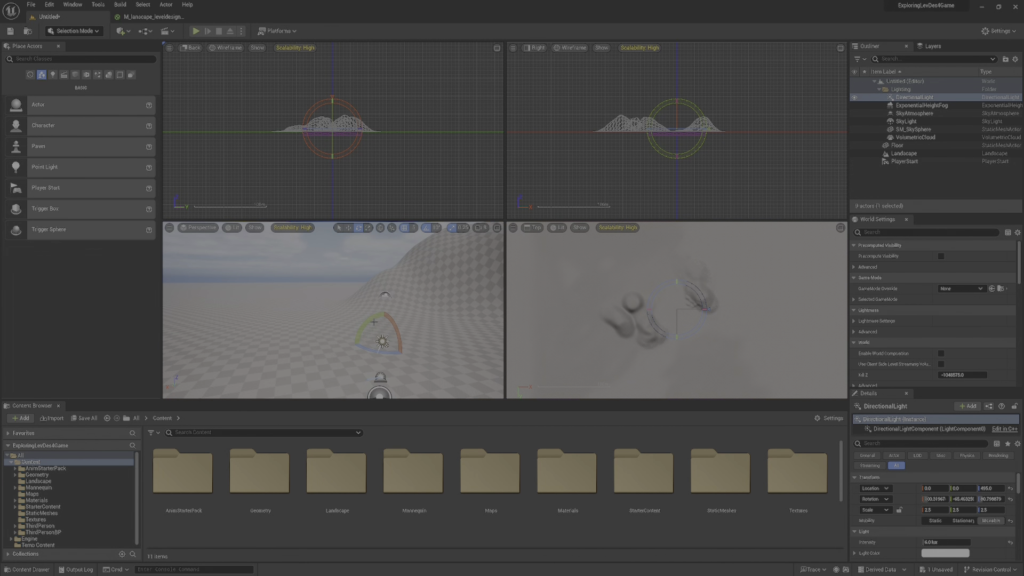
drag(363, 326, 377, 314)
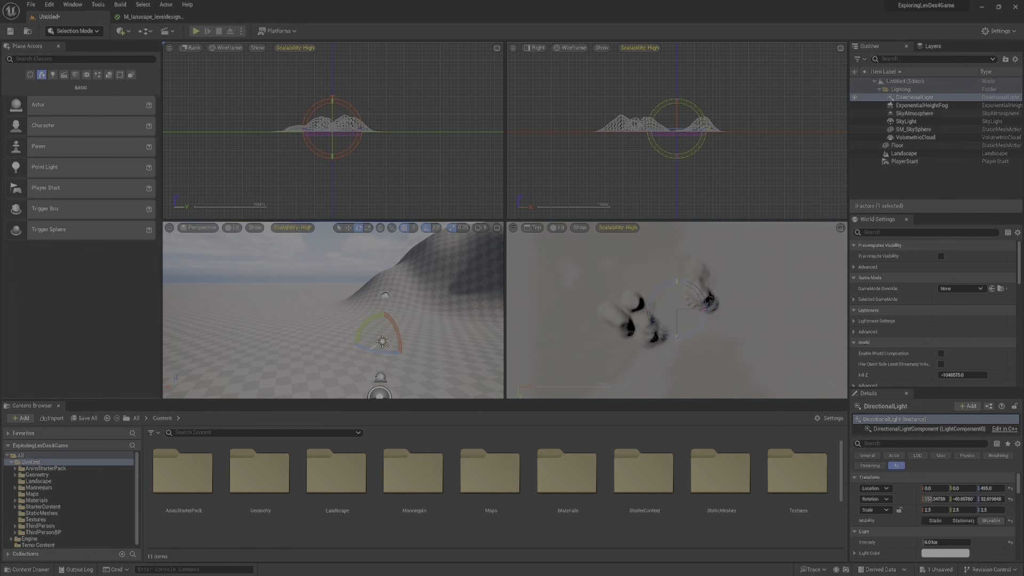
mouse_move(696, 330)
mouse_down()
mouse_move(705, 292)
mouse_move(703, 321)
mouse_move(677, 341)
mouse_move(698, 333)
mouse_move(666, 339)
mouse_move(682, 340)
mouse_up()
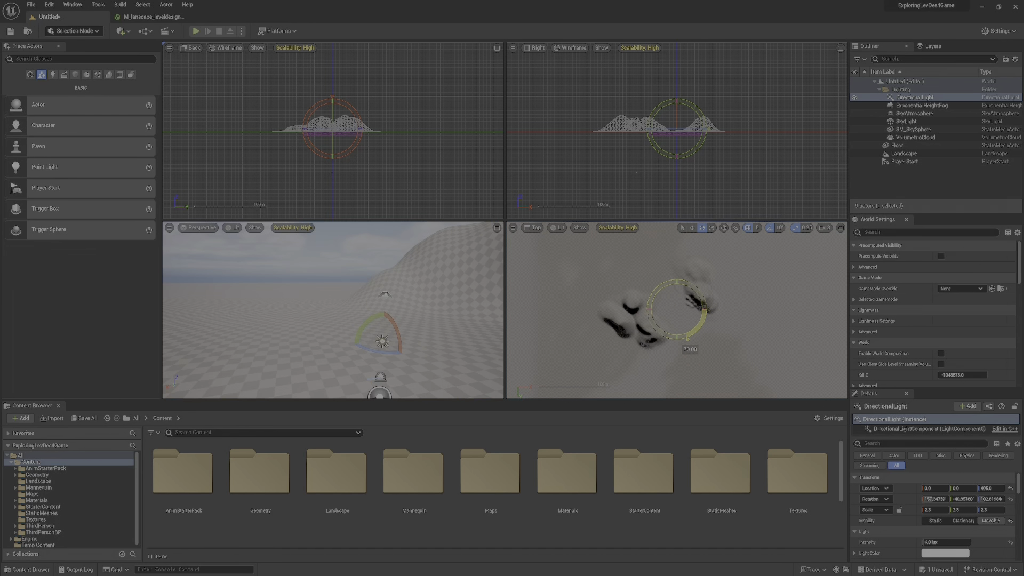
- Fine-tune the DirectionalLight's rotation around its vertical axis in the perspective viewport while checking the hill shadows
right_drag(443, 304, 478, 320)
key(s)
key(a)
key(w)
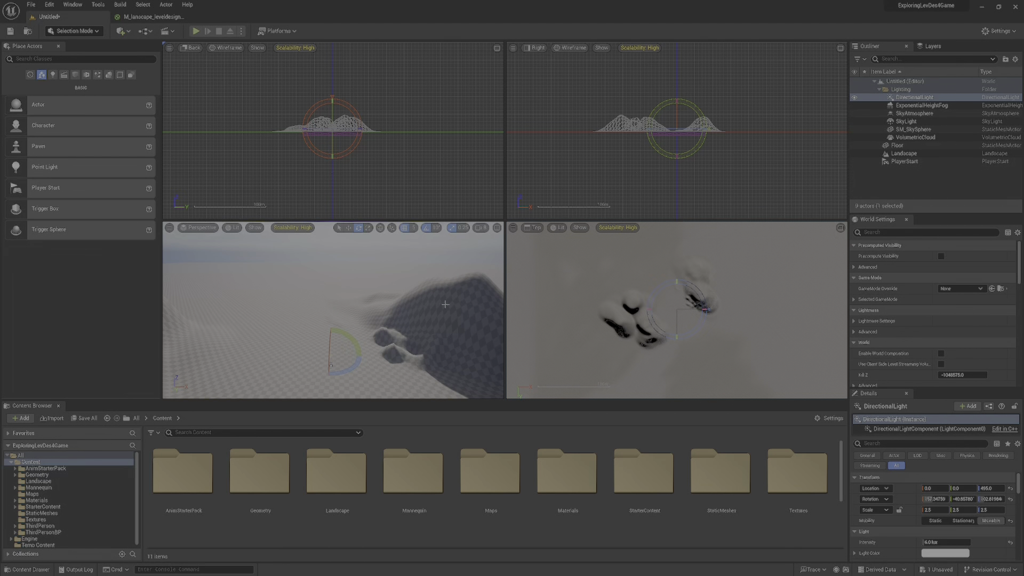
mouse_move(361, 362)
mouse_down()
mouse_move(346, 375)
mouse_move(361, 359)
mouse_move(355, 352)
mouse_up()
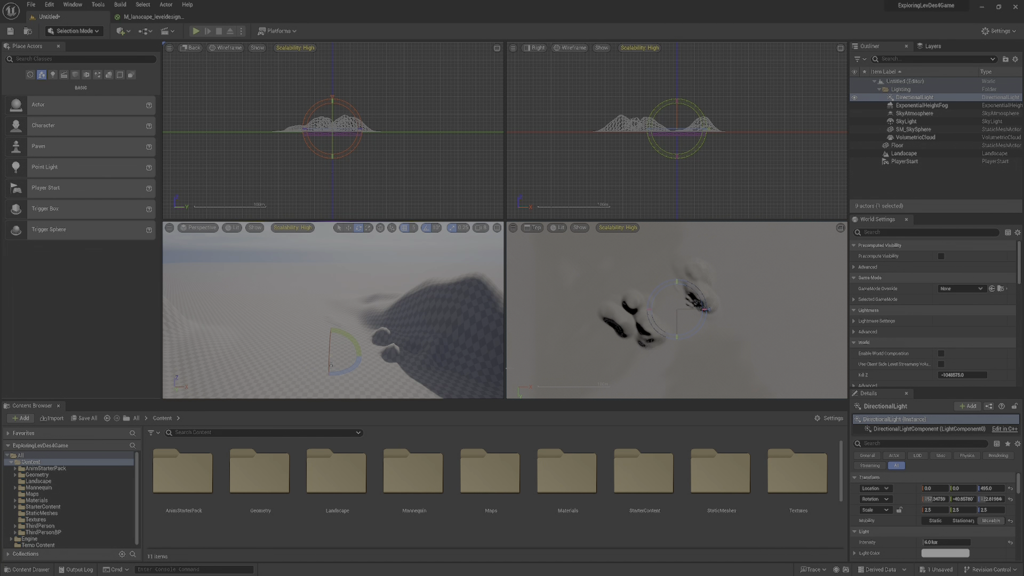
key(w)
right_drag(354, 352, 347, 373)
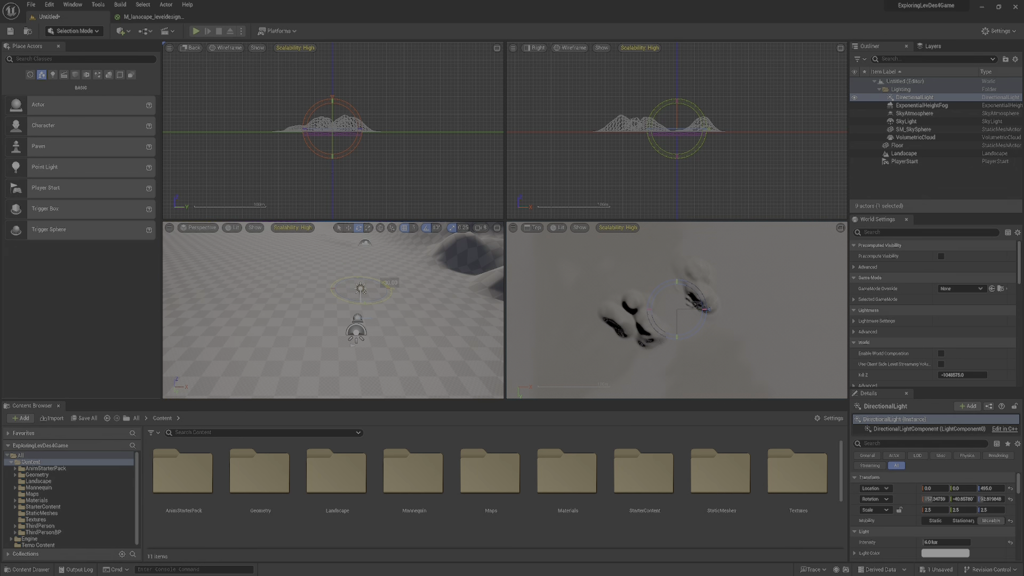
drag(388, 298, 389, 300)
key(w)
mouse_move(466, 357)
right_down()
mouse_move(454, 358)
mouse_move(467, 357)
right_up()
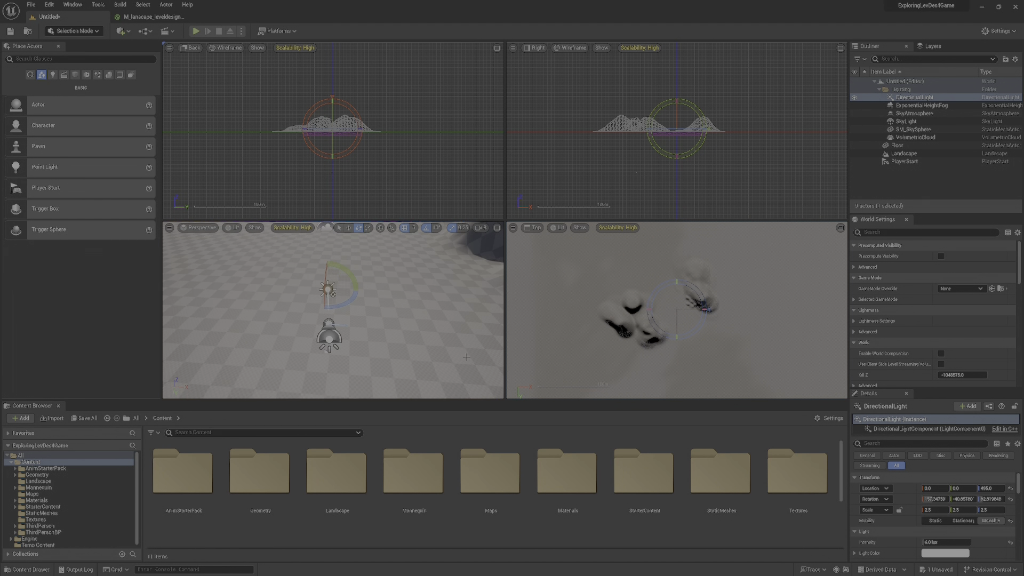
- Enlarge the Details panel and maximize the perspective viewport
drag(926, 386, 926, 292)
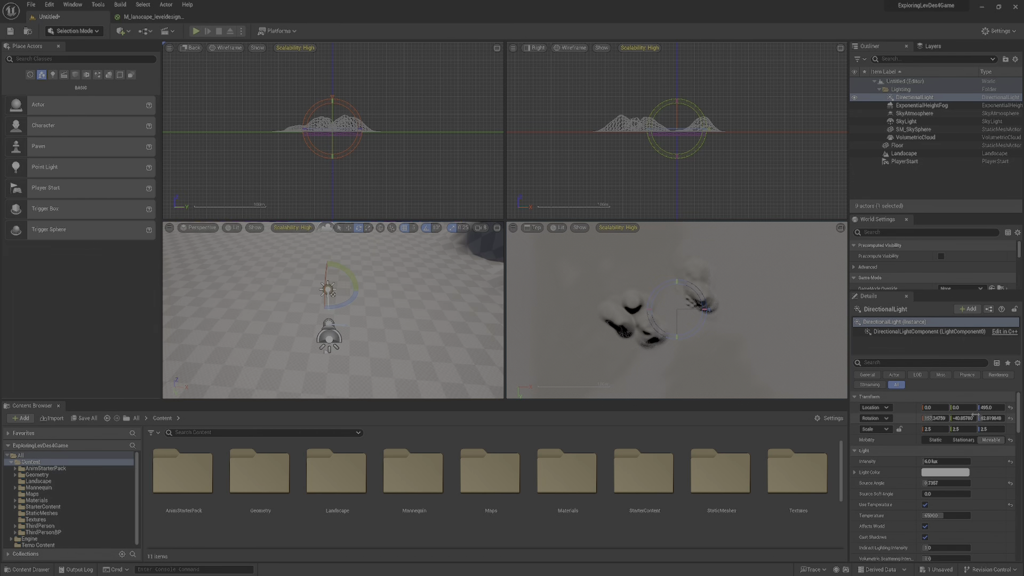
right_drag(504, 284, 504, 229)
click(496, 228)
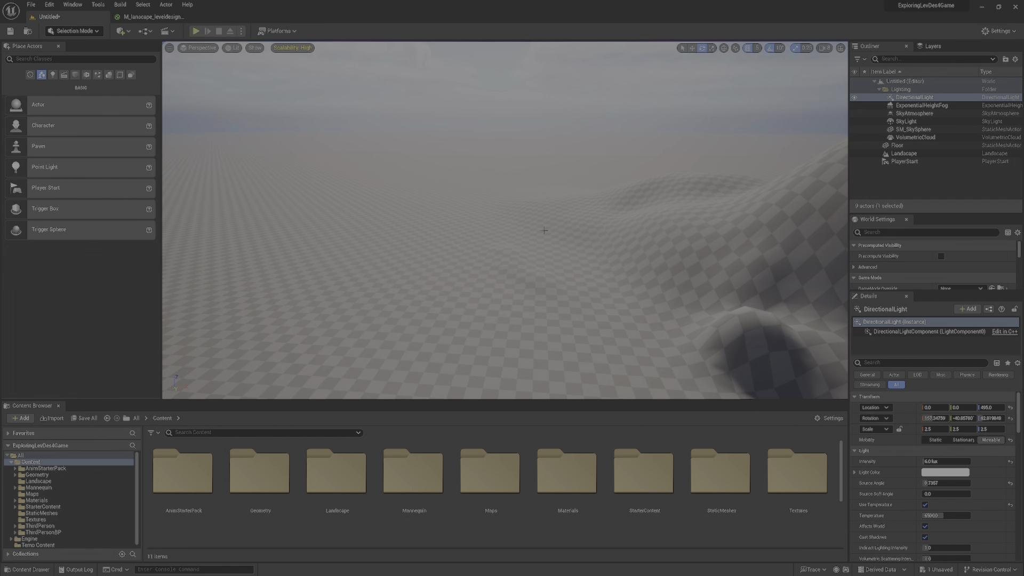
- View the landscape in the four-viewport layout and the maximized top view, and return to the maximized perspective view
click(841, 47)
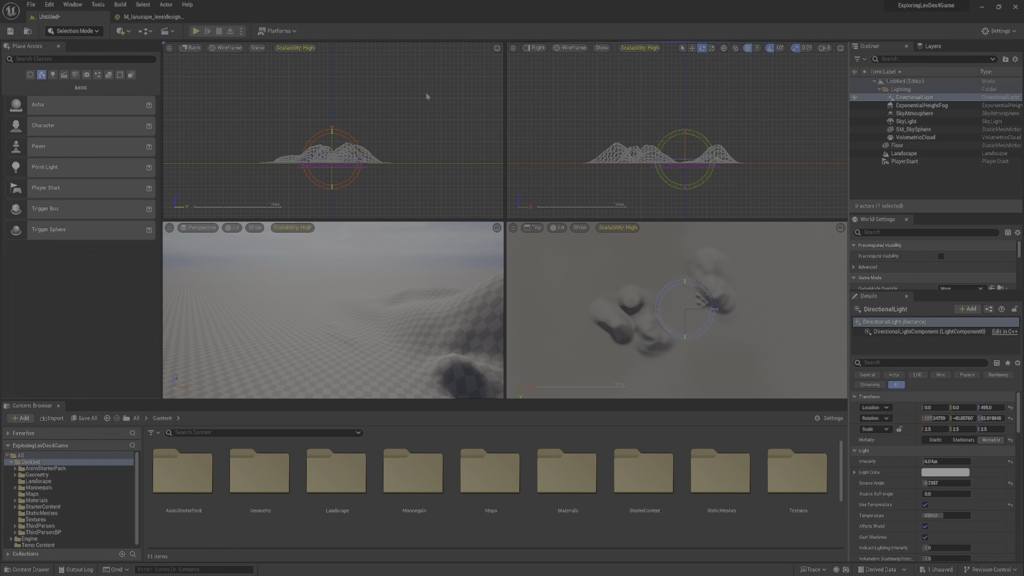
click(840, 228)
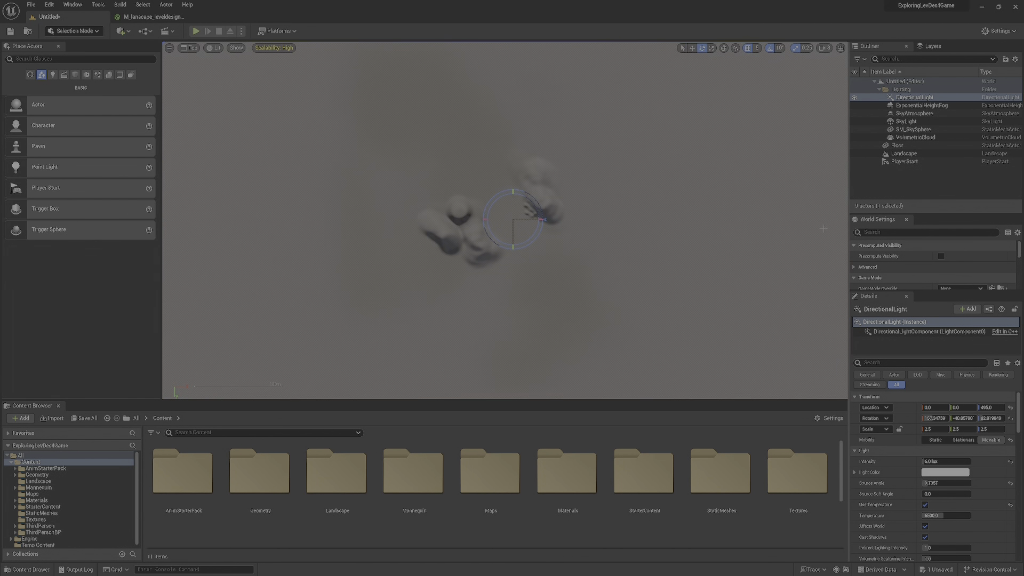
click(841, 47)
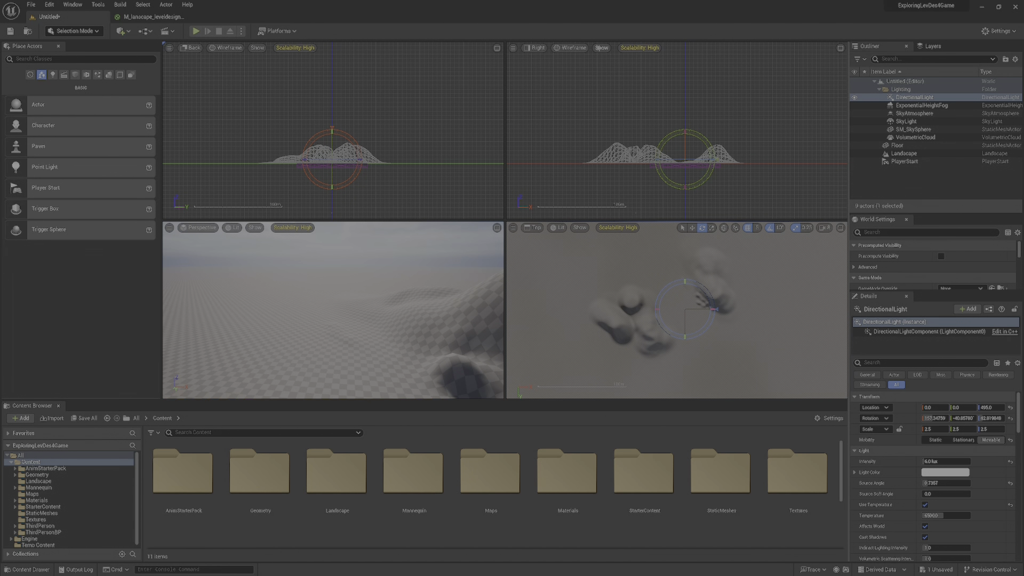
click(496, 228)
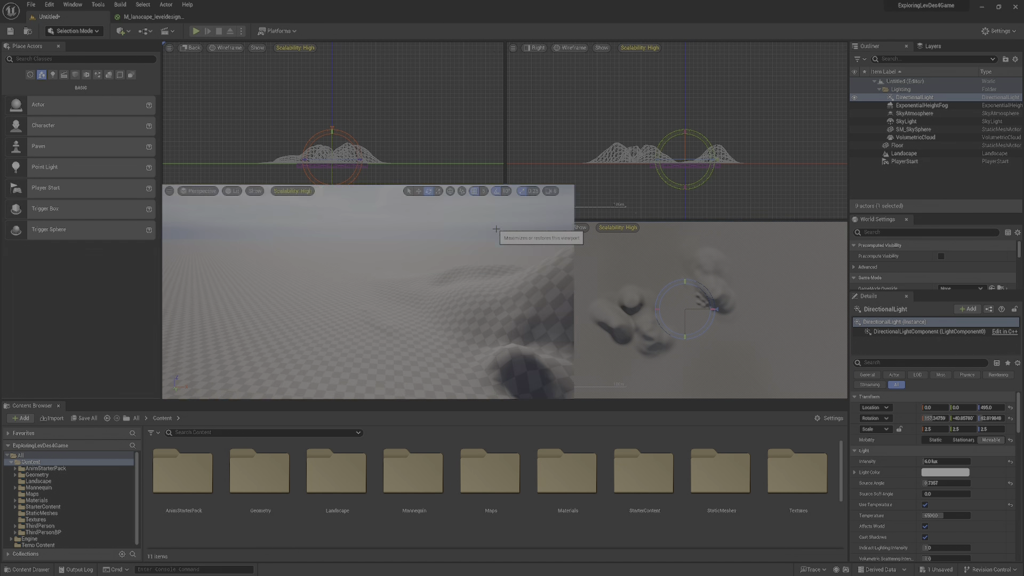
- Switch back to Landscape mode and select the landscape with the hills and distant terrain edge in view
mouse_move(468, 294)
right_down()
mouse_move(478, 277)
mouse_move(441, 308)
right_up()
key(shift+2)
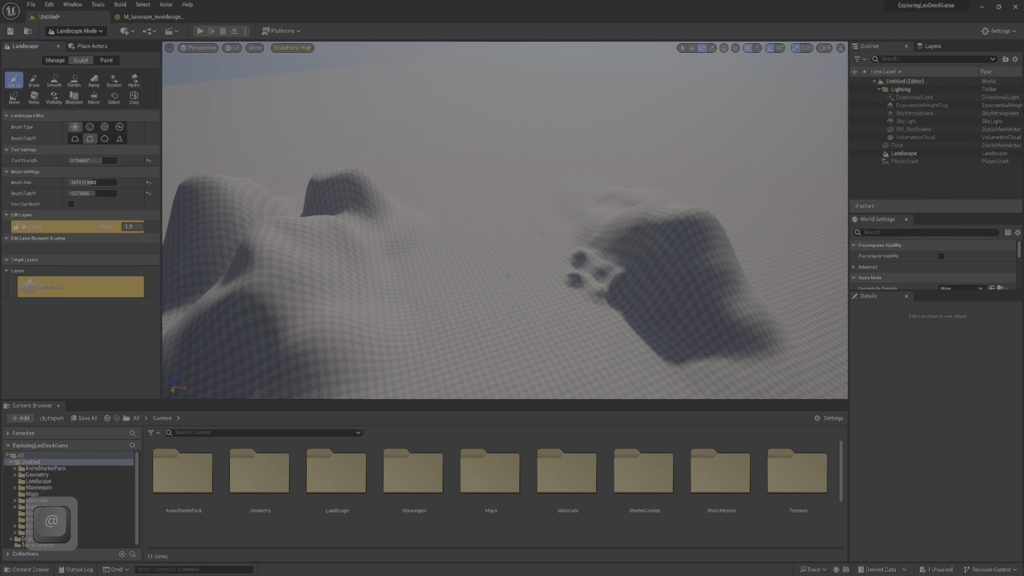
right_click(502, 247)
right_drag(632, 189, 677, 219)
right_drag(613, 251, 598, 221)
right_drag(438, 251, 424, 205)
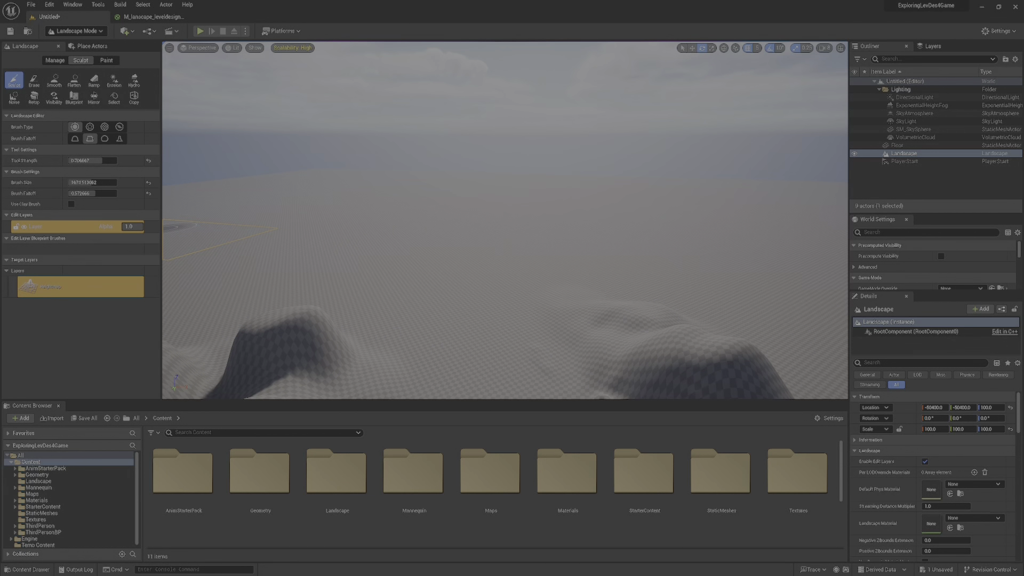
- Raise more hills beside and between the existing ones around the playable area with the Sculpt tool
mouse_move(340, 305)
mouse_down()
mouse_move(339, 320)
mouse_move(368, 279)
mouse_move(224, 298)
mouse_move(238, 312)
mouse_up()
right_drag(237, 312, 189, 335)
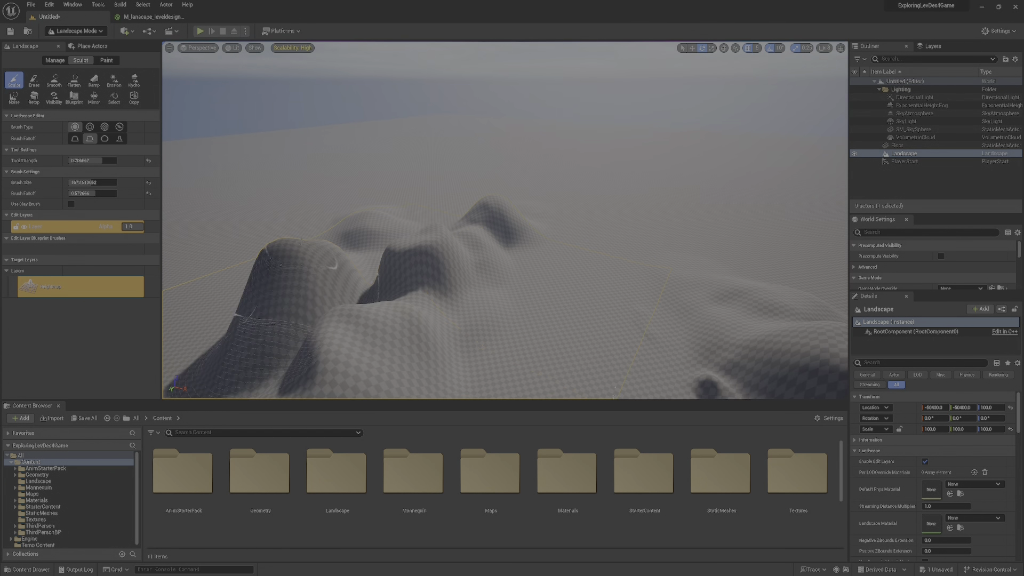
mouse_move(714, 275)
mouse_down()
mouse_move(717, 283)
mouse_move(676, 243)
mouse_move(681, 274)
mouse_up()
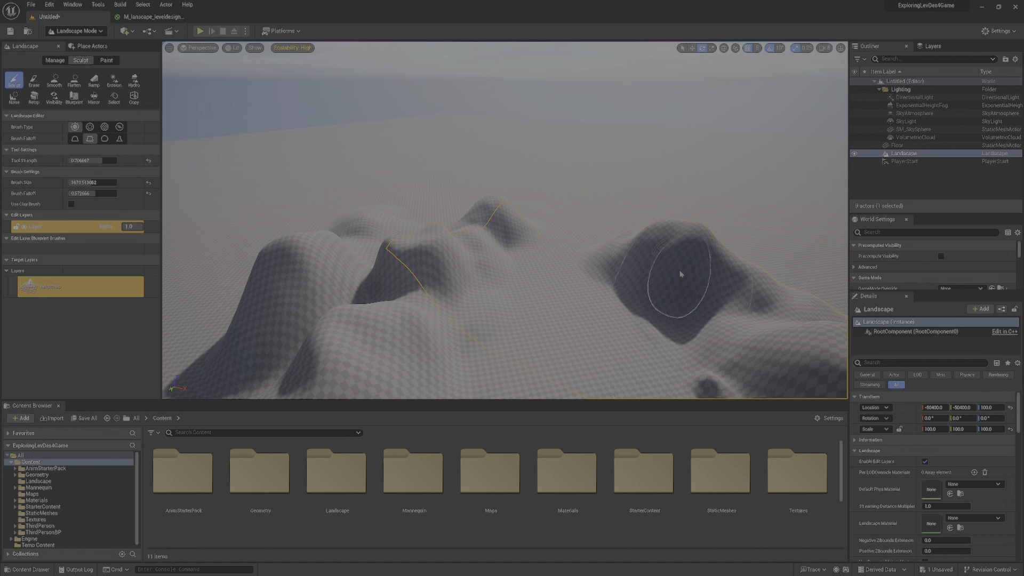
right_drag(681, 274, 707, 312)
mouse_move(681, 256)
mouse_down()
mouse_move(547, 128)
mouse_move(581, 88)
mouse_up()
mouse_move(580, 88)
right_down()
mouse_move(643, 115)
mouse_move(603, 110)
right_up()
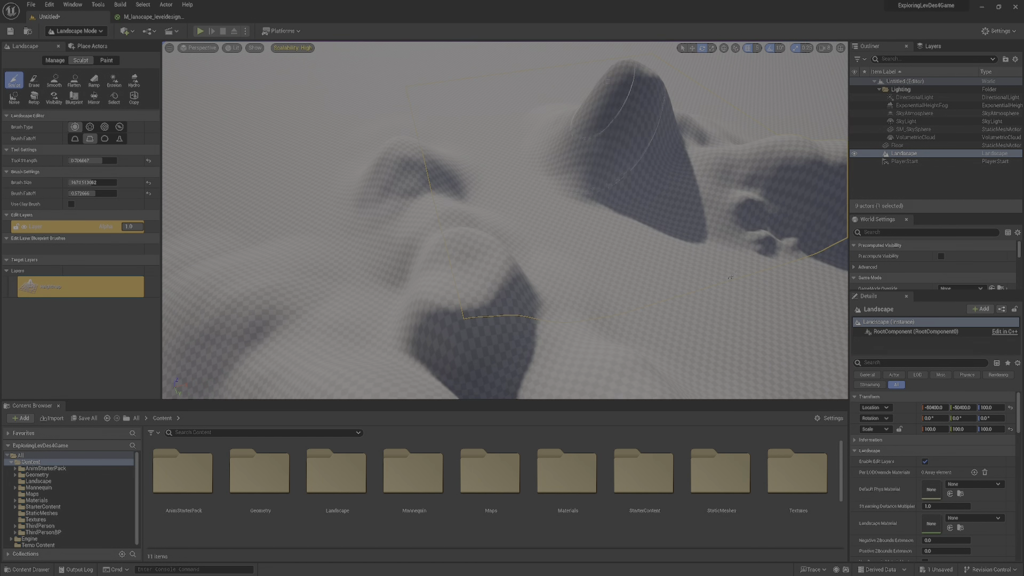
mouse_move(542, 87)
mouse_down()
mouse_move(507, 76)
mouse_move(515, 78)
mouse_up()
right_drag(525, 74, 569, 177)
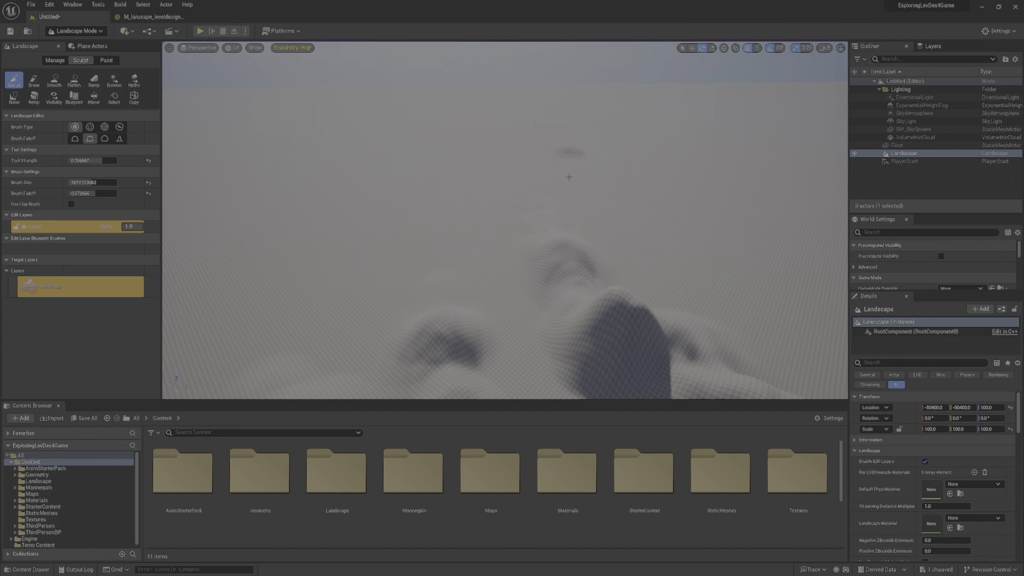
- Extend the chains of low hills outward across the flat terrain behind the existing ones
drag(569, 177, 566, 203)
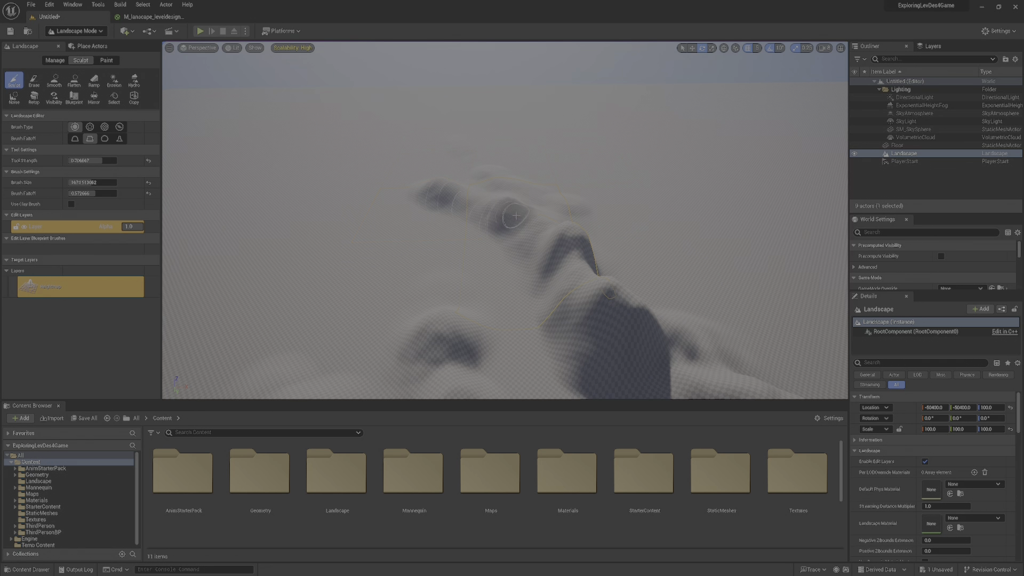
right_drag(436, 275, 392, 277)
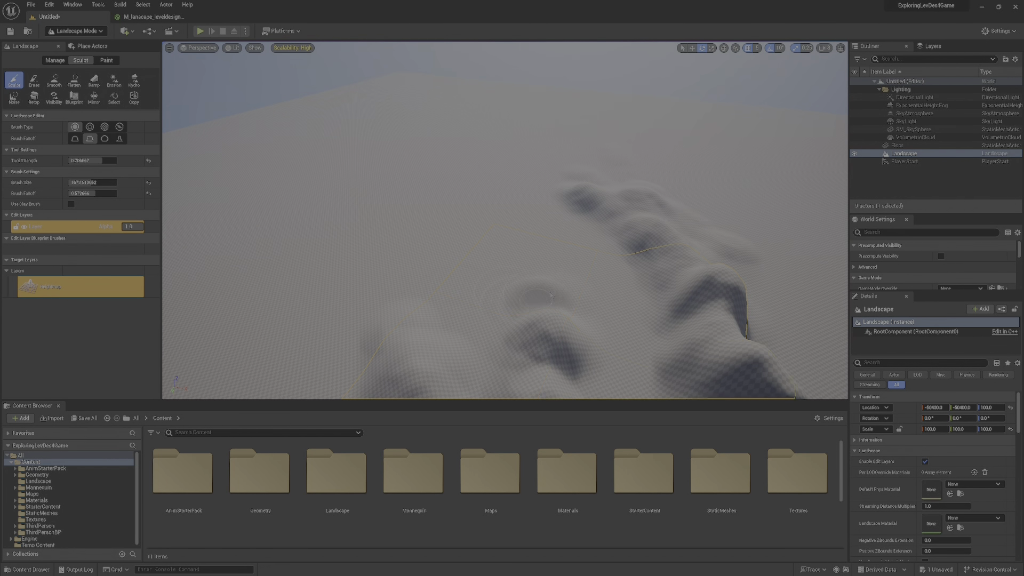
drag(554, 296, 558, 271)
right_drag(562, 261, 542, 296)
drag(566, 264, 576, 243)
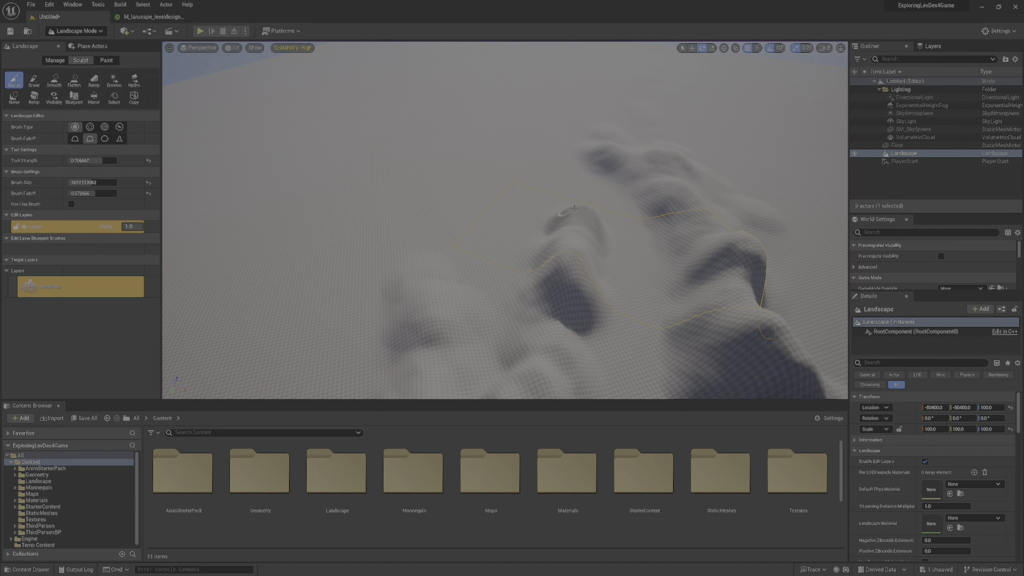
drag(521, 201, 526, 297)
right_drag(538, 297, 501, 264)
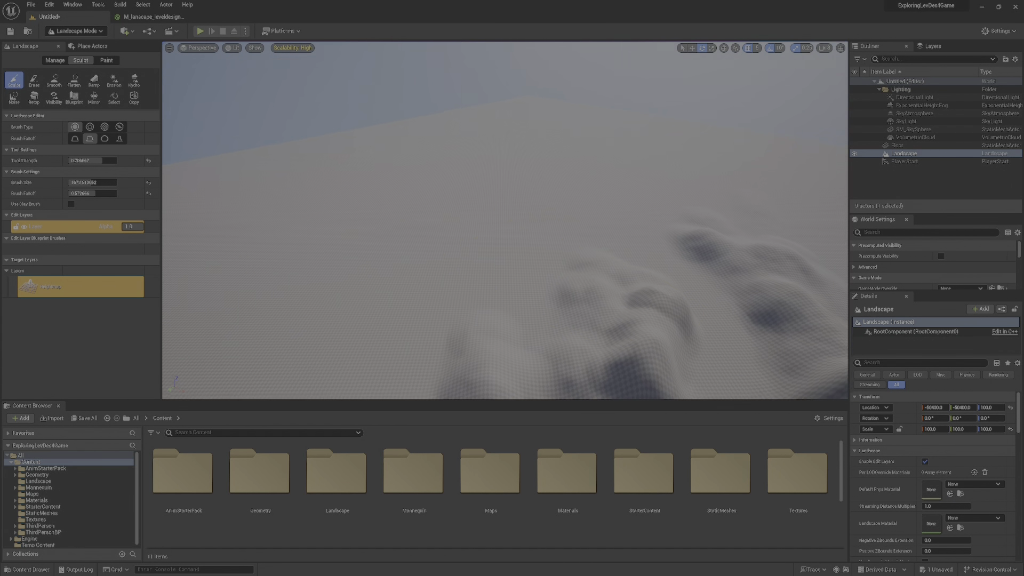
mouse_move(573, 294)
mouse_down()
mouse_move(546, 309)
mouse_move(597, 268)
mouse_up()
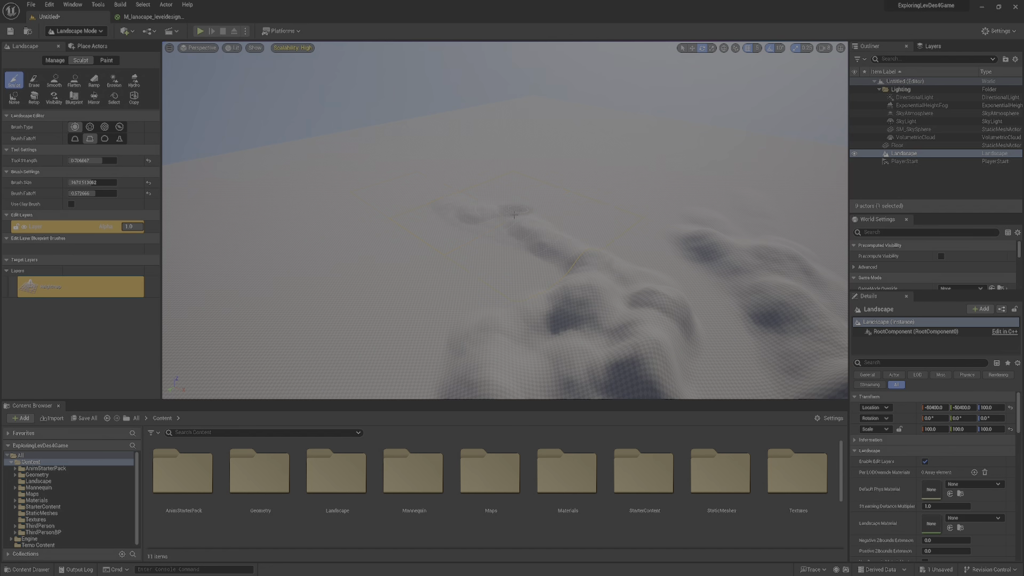
mouse_move(515, 215)
mouse_down()
mouse_move(491, 255)
mouse_move(430, 270)
mouse_up()
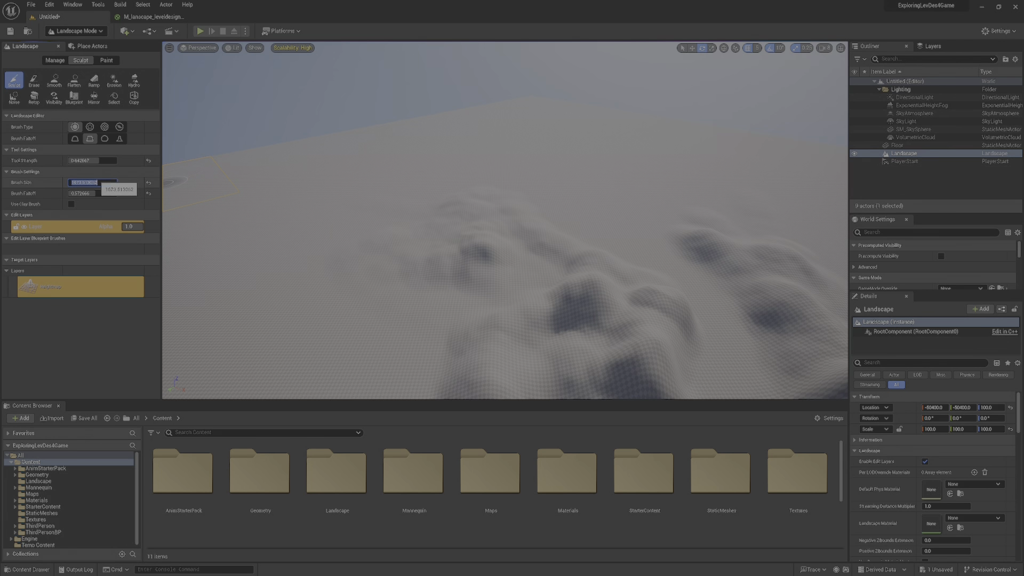
- Set the sculpting brush size to 8000
text(6000)
key(Return)
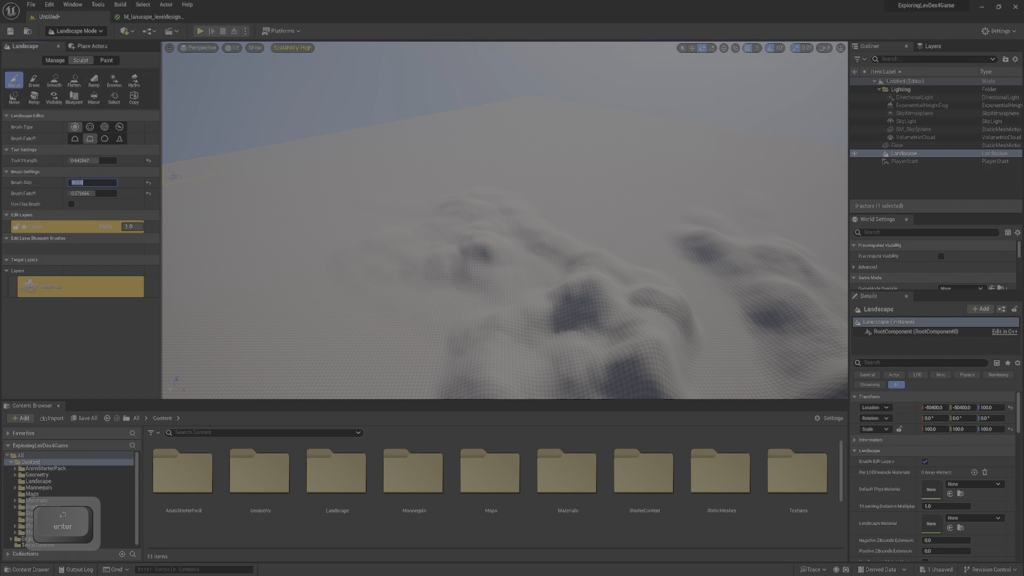
text(8)
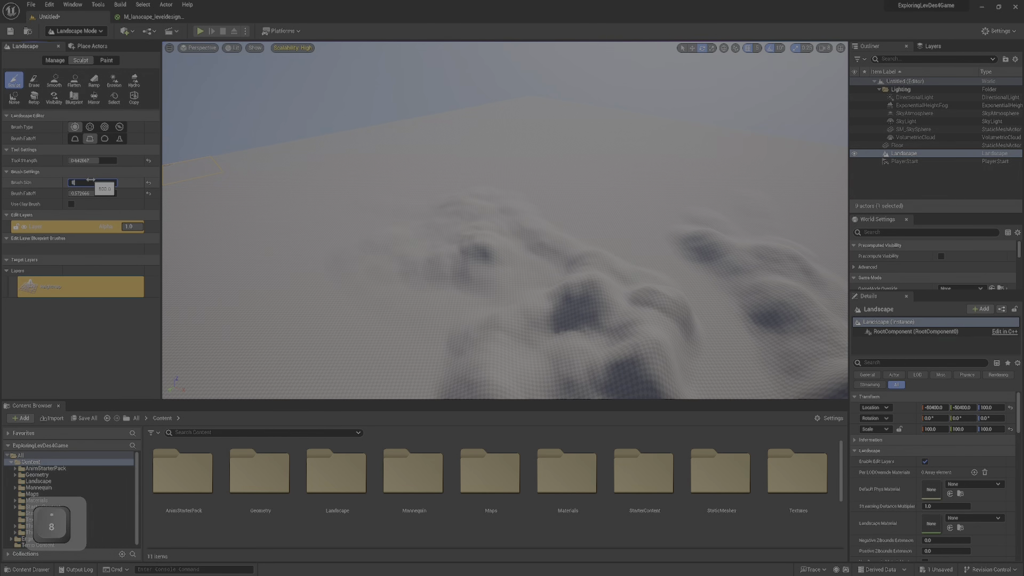
text(000)
key(Return)
text(-)
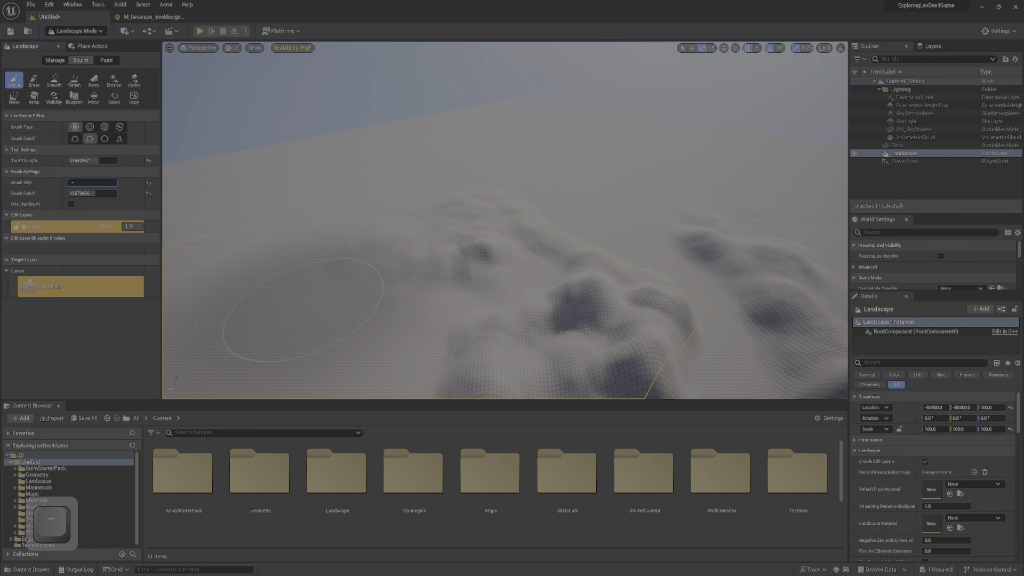
- Sculpt large mountains with the wide brush from the hills out along the landscape's outer edge
mouse_move(320, 221)
mouse_down()
mouse_move(333, 200)
mouse_move(406, 159)
mouse_move(374, 168)
mouse_move(463, 167)
mouse_up()
right_drag(463, 167, 476, 219)
mouse_move(394, 272)
mouse_down()
mouse_move(366, 297)
mouse_move(408, 304)
mouse_up()
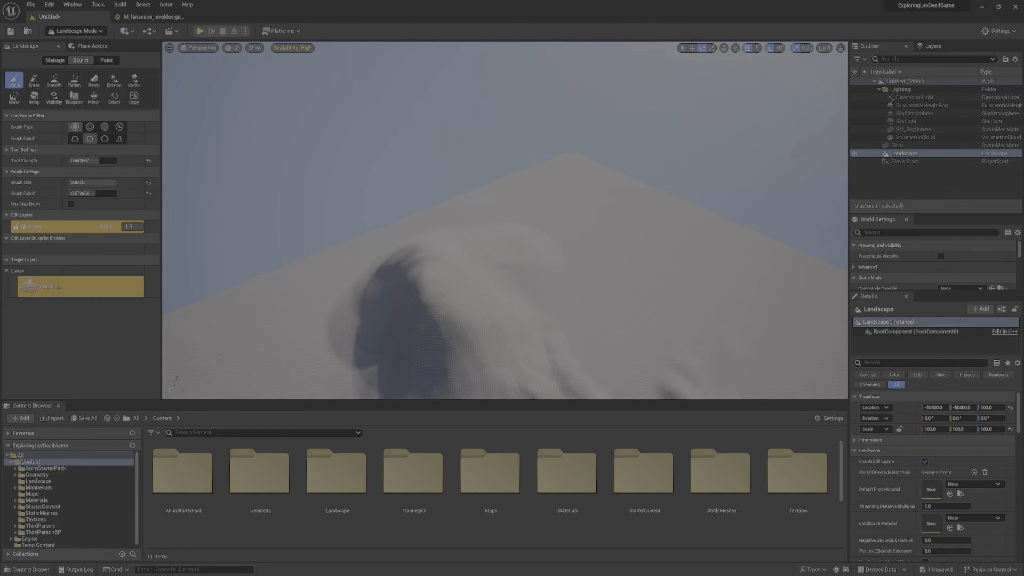
right_drag(408, 304, 427, 336)
mouse_move(427, 224)
mouse_down()
mouse_move(465, 160)
mouse_move(372, 236)
mouse_move(586, 149)
mouse_move(608, 72)
mouse_move(406, 104)
mouse_move(213, 171)
mouse_move(350, 123)
mouse_move(715, 59)
mouse_move(675, 69)
mouse_move(828, 114)
mouse_move(648, 171)
mouse_up()
right_drag(648, 170, 699, 128)
mouse_move(560, 184)
mouse_down()
mouse_move(474, 176)
mouse_move(592, 178)
mouse_move(785, 211)
mouse_up()
right_drag(515, 149, 568, 149)
mouse_move(526, 148)
mouse_down()
mouse_move(514, 140)
mouse_move(406, 206)
mouse_move(453, 218)
mouse_move(600, 219)
mouse_move(554, 144)
mouse_move(678, 192)
mouse_move(656, 147)
mouse_move(546, 202)
mouse_move(696, 324)
mouse_up()
right_drag(697, 324, 800, 324)
mouse_move(478, 254)
mouse_down()
mouse_move(368, 314)
mouse_move(460, 212)
mouse_move(408, 185)
mouse_move(611, 227)
mouse_move(578, 274)
mouse_up()
right_drag(579, 273, 683, 274)
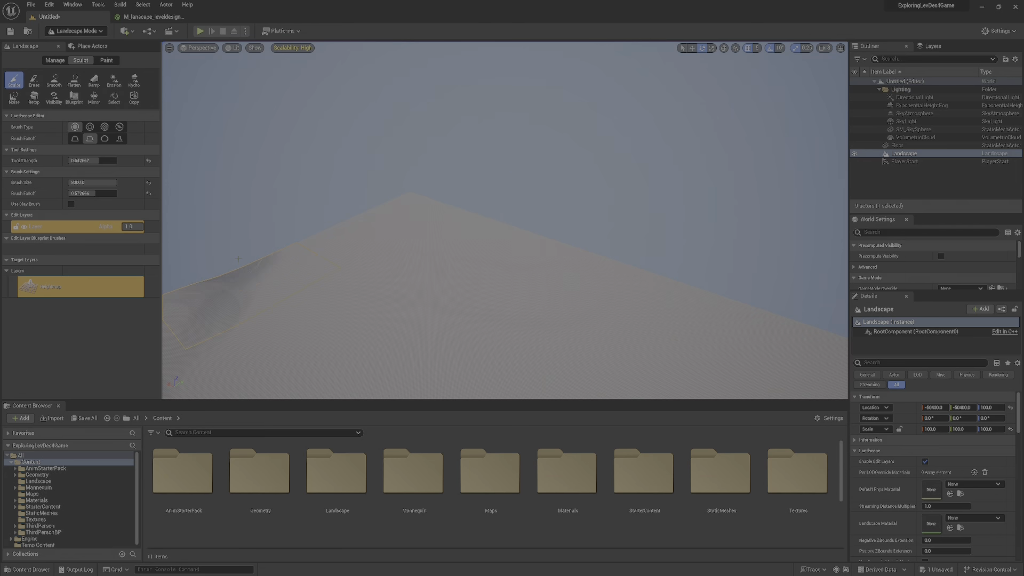
- Continue the mountain range around the landscape's far corner and along its remaining flat edges
right_drag(238, 258, 181, 299)
drag(549, 133, 457, 149)
right_drag(458, 149, 464, 96)
mouse_move(490, 147)
mouse_down()
mouse_move(516, 140)
mouse_move(369, 150)
mouse_move(423, 131)
mouse_move(446, 161)
mouse_move(599, 136)
mouse_move(543, 148)
mouse_up()
mouse_move(609, 125)
mouse_down()
mouse_move(617, 136)
mouse_move(714, 117)
mouse_up()
mouse_move(610, 139)
right_down()
mouse_move(560, 112)
mouse_move(609, 136)
right_up()
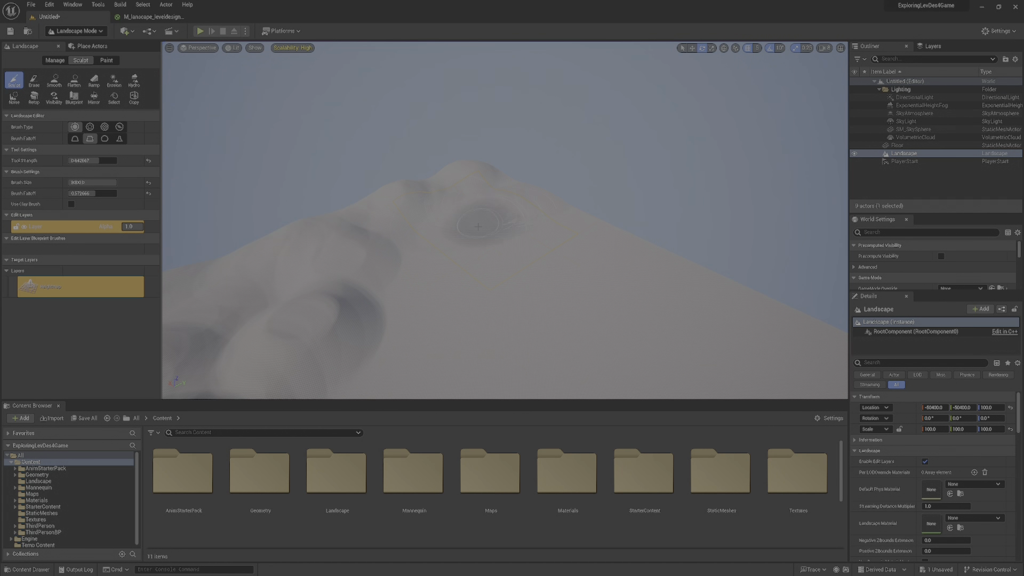
mouse_move(482, 226)
mouse_down()
mouse_move(736, 267)
mouse_move(620, 281)
mouse_up()
right_drag(619, 281, 747, 277)
mouse_move(488, 228)
mouse_down()
mouse_move(456, 212)
mouse_move(494, 279)
mouse_move(637, 212)
mouse_move(590, 326)
mouse_up()
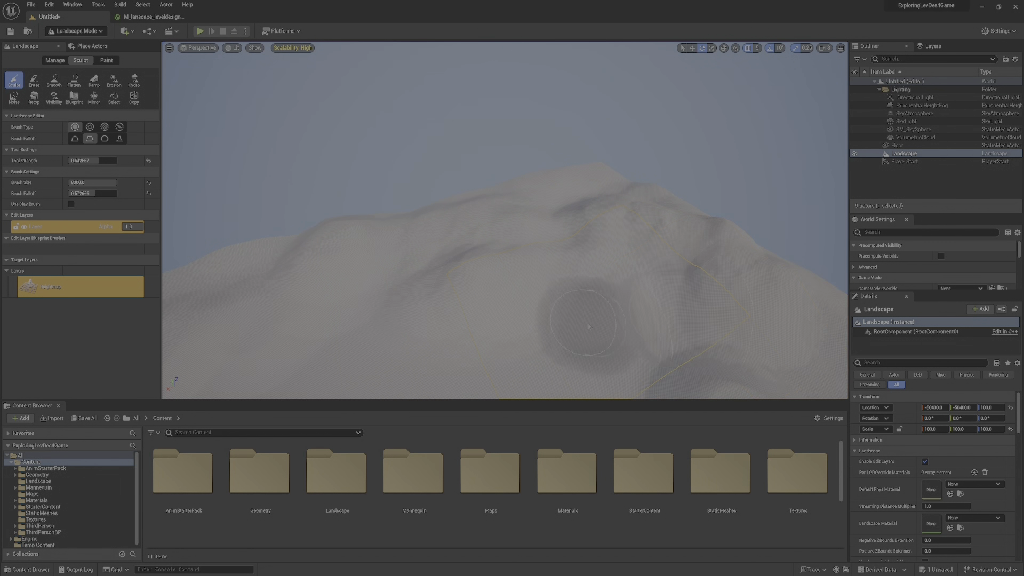
right_drag(589, 327, 747, 320)
mouse_move(589, 326)
mouse_down()
mouse_move(266, 249)
mouse_move(669, 262)
mouse_up()
mouse_move(668, 261)
right_down()
mouse_move(752, 266)
mouse_move(677, 262)
mouse_move(675, 248)
mouse_move(654, 243)
mouse_move(669, 265)
right_up()
key(s)
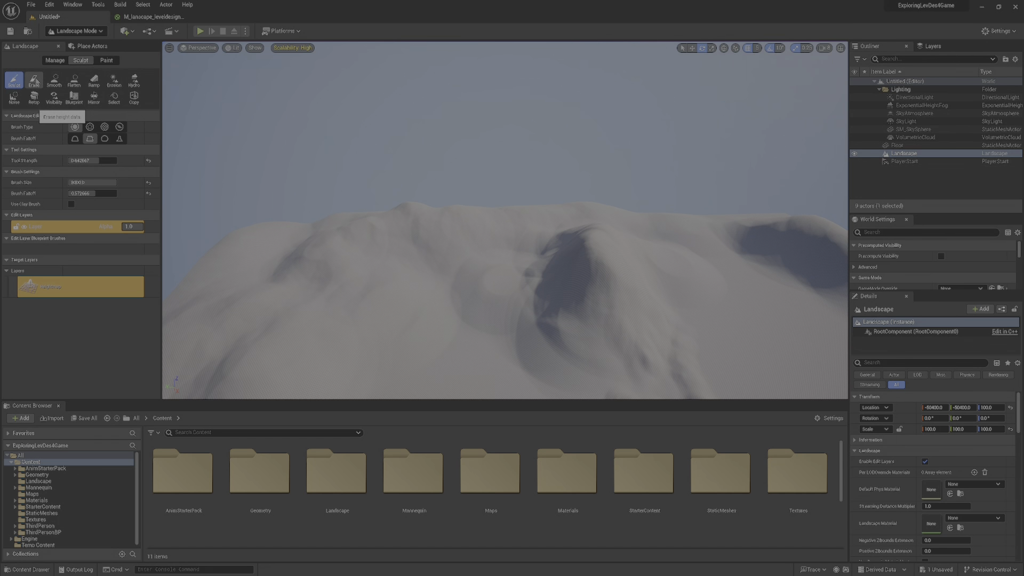
- Switch to the Erase tool, reduce its brush size and run it across the ground around the player start
click(35, 87)
mouse_move(407, 162)
right_down()
mouse_move(435, 264)
mouse_move(432, 320)
mouse_move(496, 277)
mouse_move(608, 246)
mouse_move(539, 262)
mouse_move(555, 283)
mouse_move(571, 275)
mouse_move(550, 304)
mouse_move(558, 275)
right_up()
key(s)
key(w)
key(s)
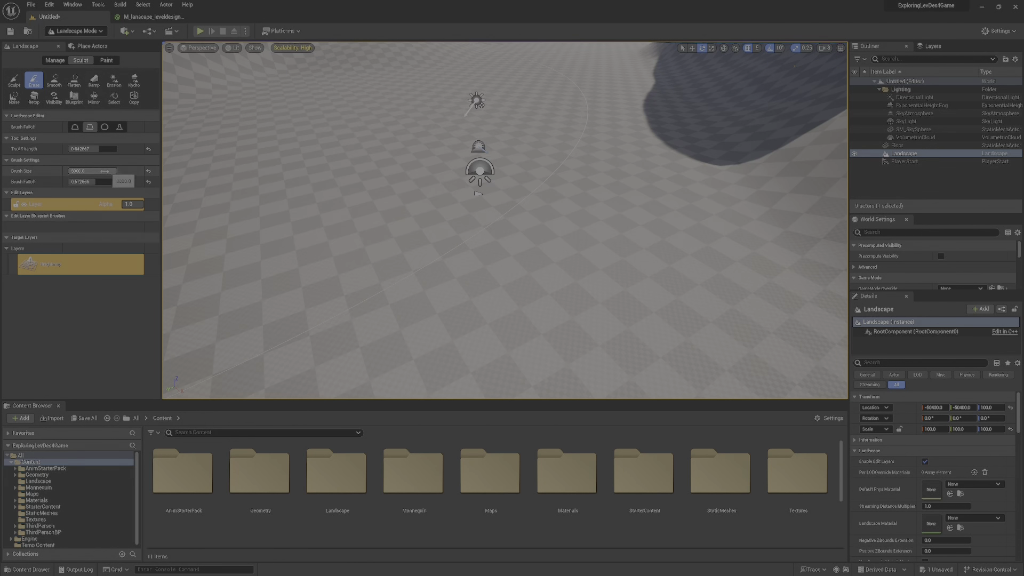
drag(116, 171, 99, 171)
mouse_move(326, 186)
mouse_down()
mouse_move(280, 115)
mouse_move(326, 240)
mouse_move(501, 240)
mouse_move(341, 92)
mouse_move(251, 75)
mouse_move(736, 112)
mouse_move(717, 180)
mouse_up()
mouse_move(718, 181)
right_down()
mouse_move(640, 162)
mouse_move(752, 157)
mouse_move(744, 191)
mouse_move(743, 149)
mouse_move(800, 170)
mouse_move(773, 172)
mouse_move(756, 212)
mouse_move(728, 189)
right_up()
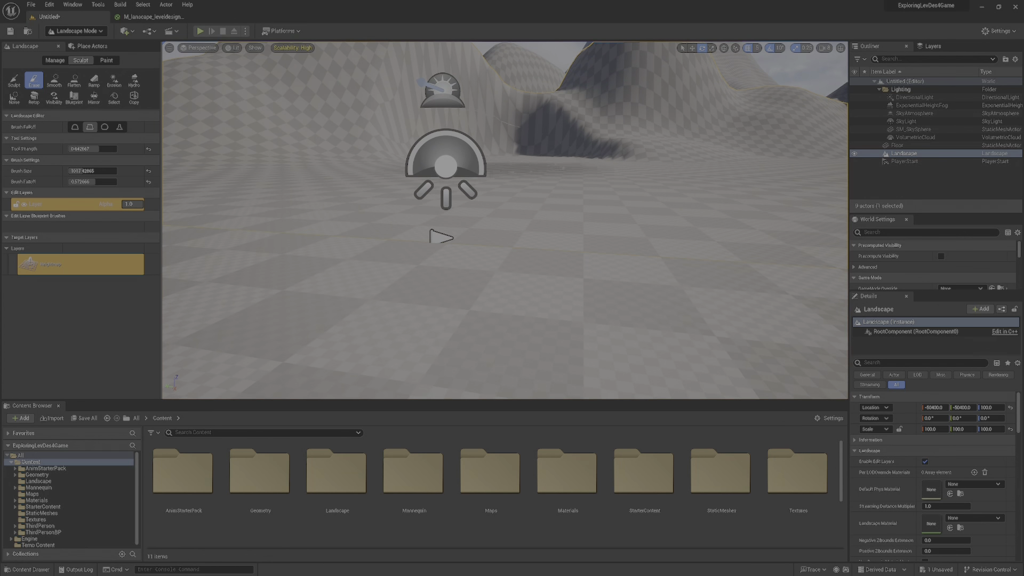
- Return to Selection mode, select PlayerStart and bring it into view with the hills behind it
key(shift+1)
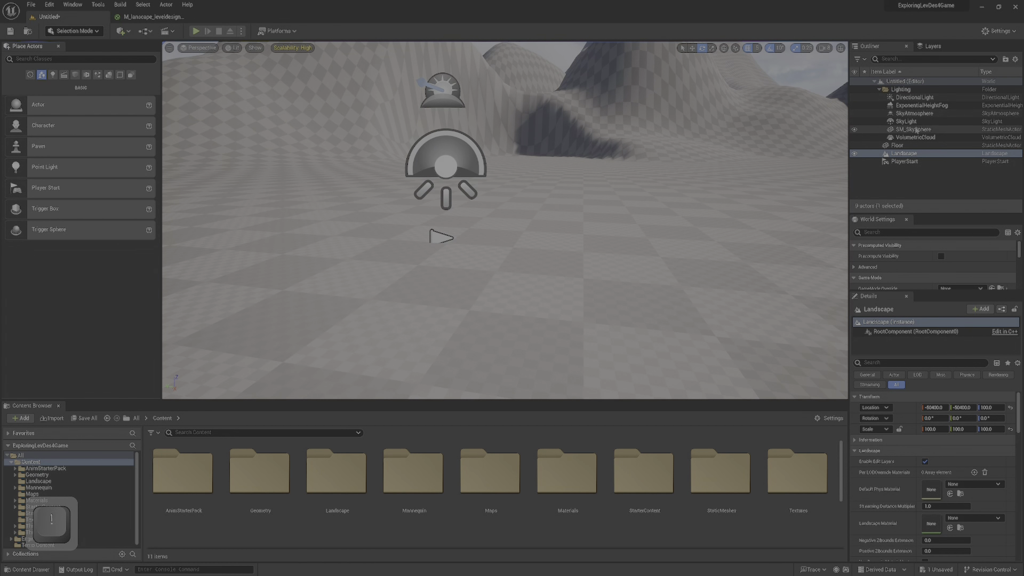
click(920, 161)
drag(650, 232, 638, 181)
key(f)
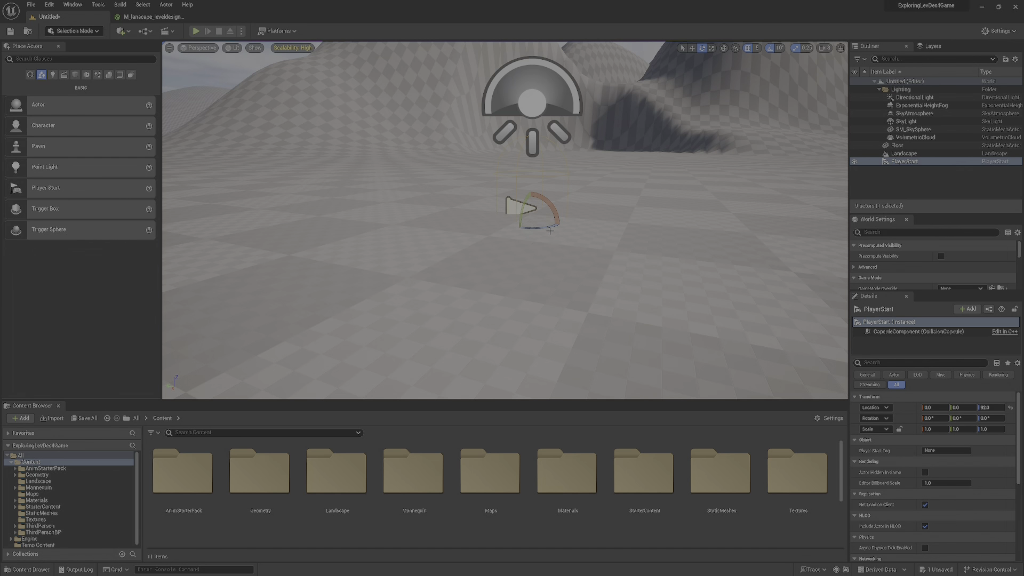
mouse_move(505, 220)
right_down()
mouse_move(506, 202)
mouse_move(480, 216)
mouse_move(509, 206)
right_up()
mouse_move(486, 164)
mouse_down()
mouse_move(489, 190)
mouse_move(486, 179)
mouse_up()
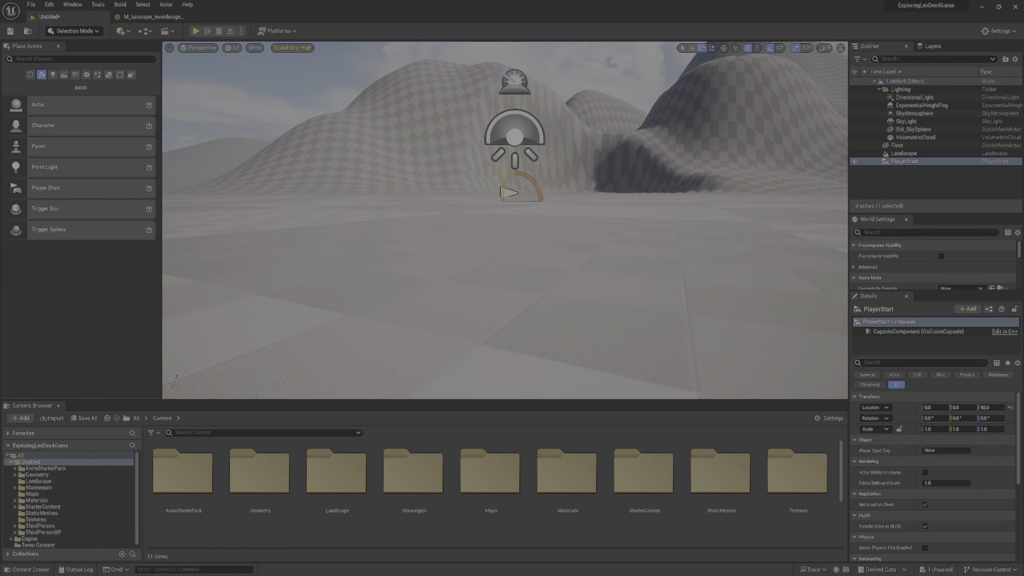
- Play-test the level in the viewport, stop the simulation and look over the terrain
click(196, 33)
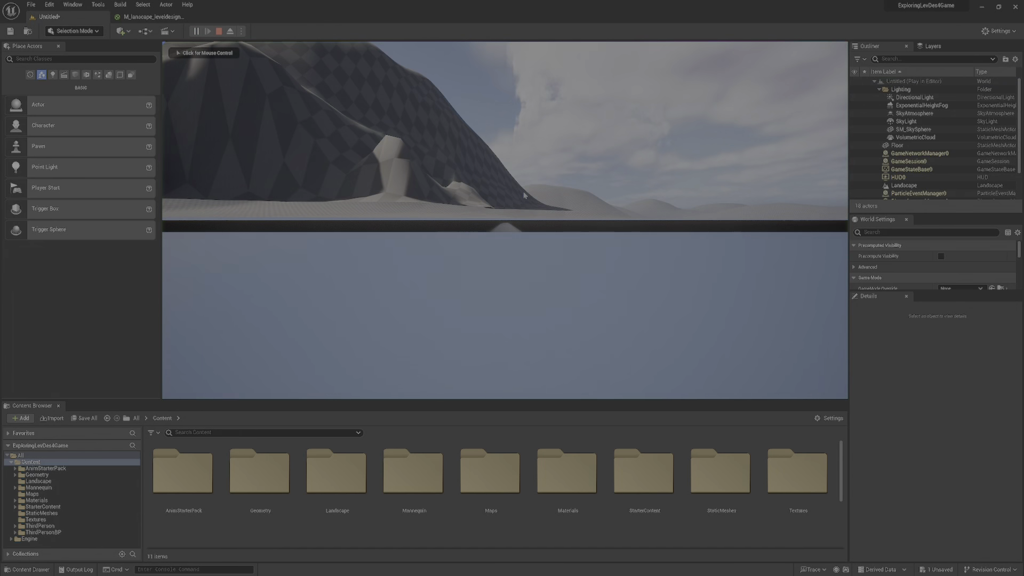
click(219, 32)
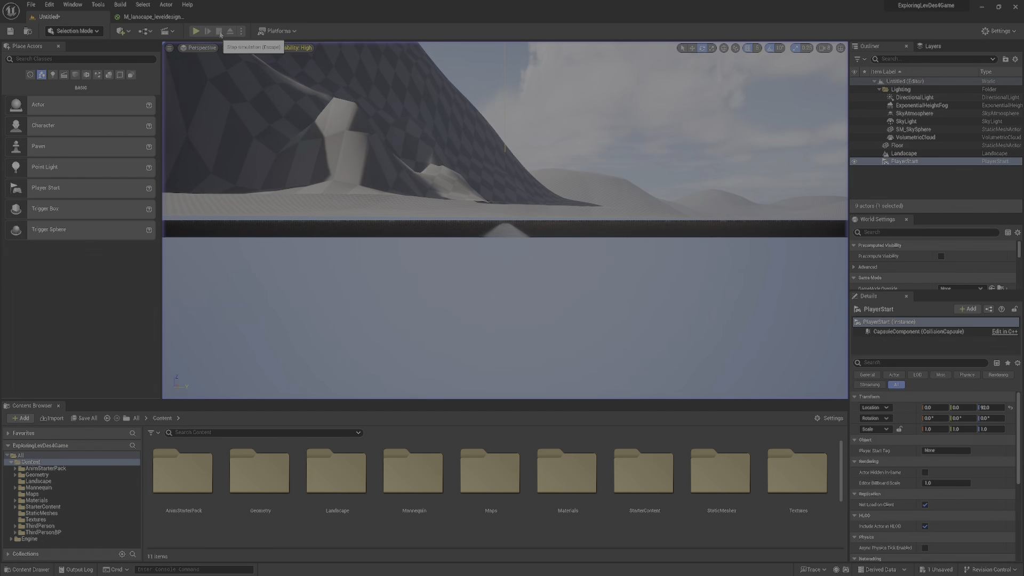
right_drag(594, 185, 594, 191)
key(s)
right_drag(688, 141, 672, 182)
- Select the landscape and frame its base corner closely in the back view of the four-viewport layout
click(672, 181)
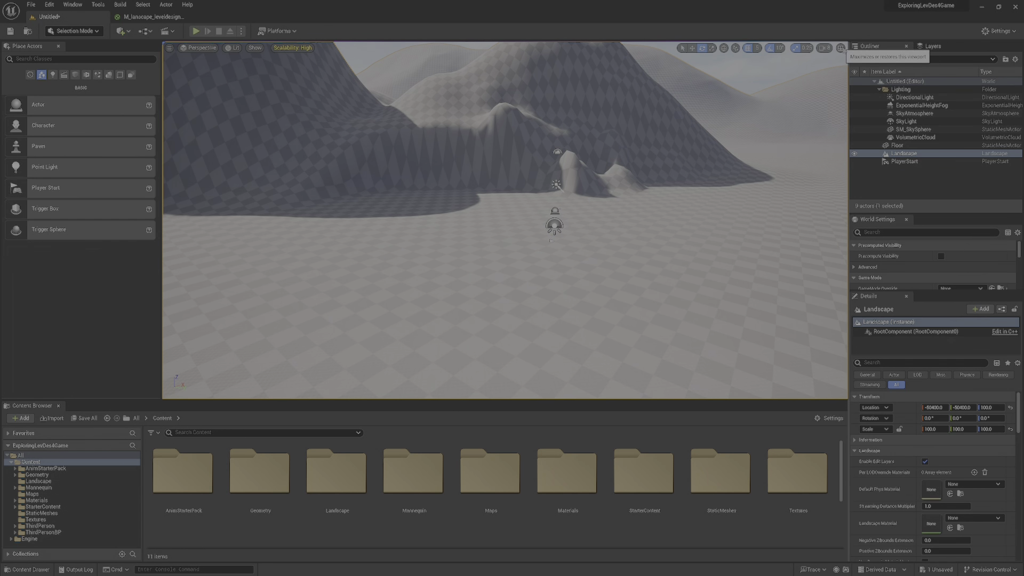
click(841, 47)
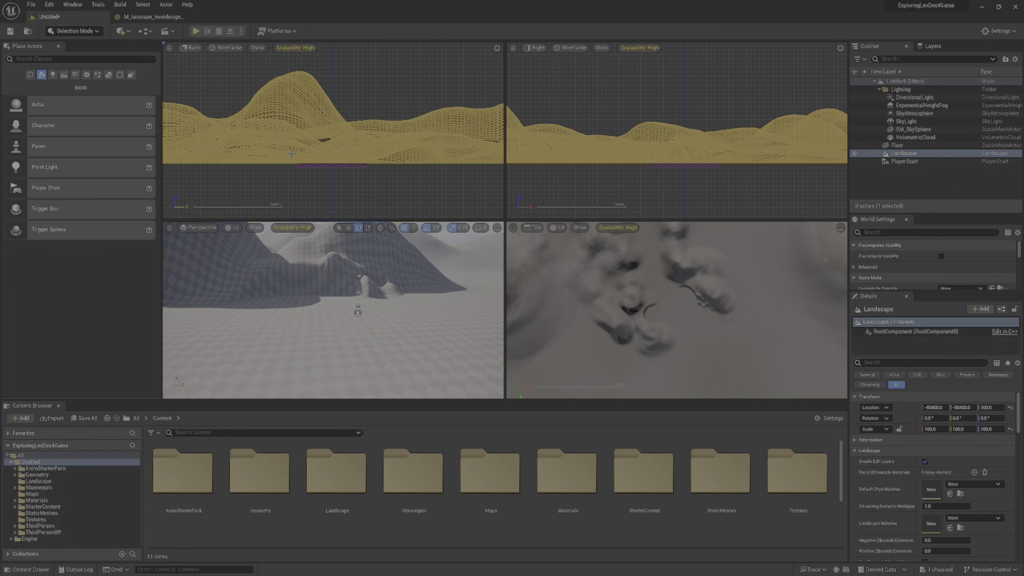
key(shift+1)
click(220, 155)
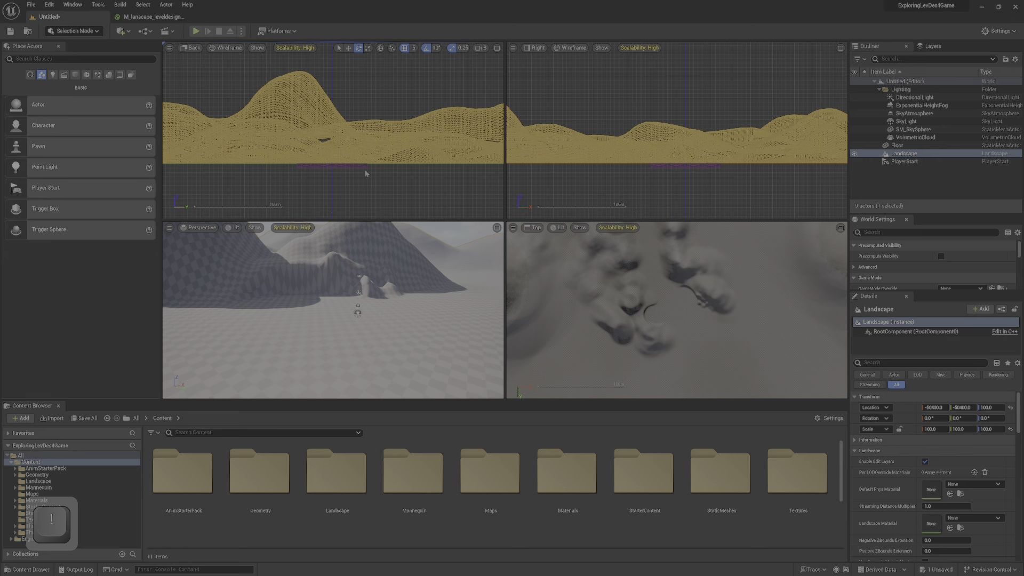
key(f)
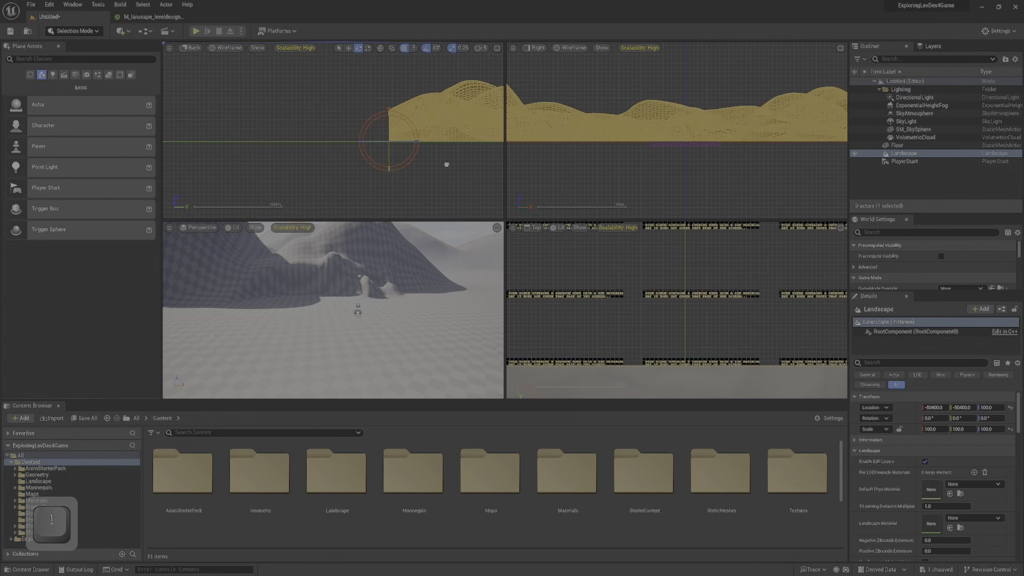
scroll(447, 164, up, 9)
right_drag(447, 165, 350, 209)
scroll(256, 184, up, 11)
scroll(350, 208, up, 9)
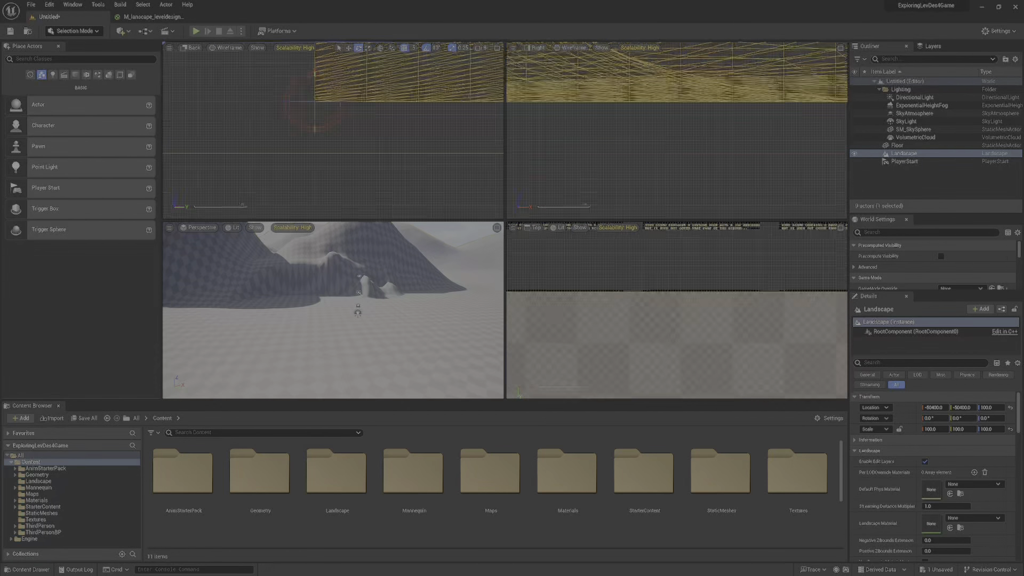
- Switch the landscape's transform gizmo to Move and set the position grid snap to 50
key(space)
key(space)
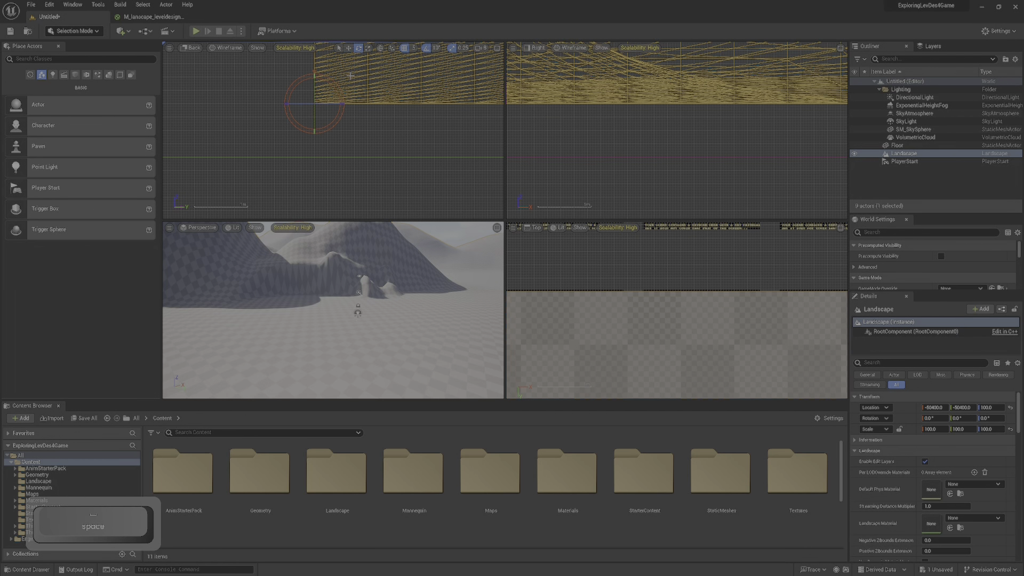
key(e)
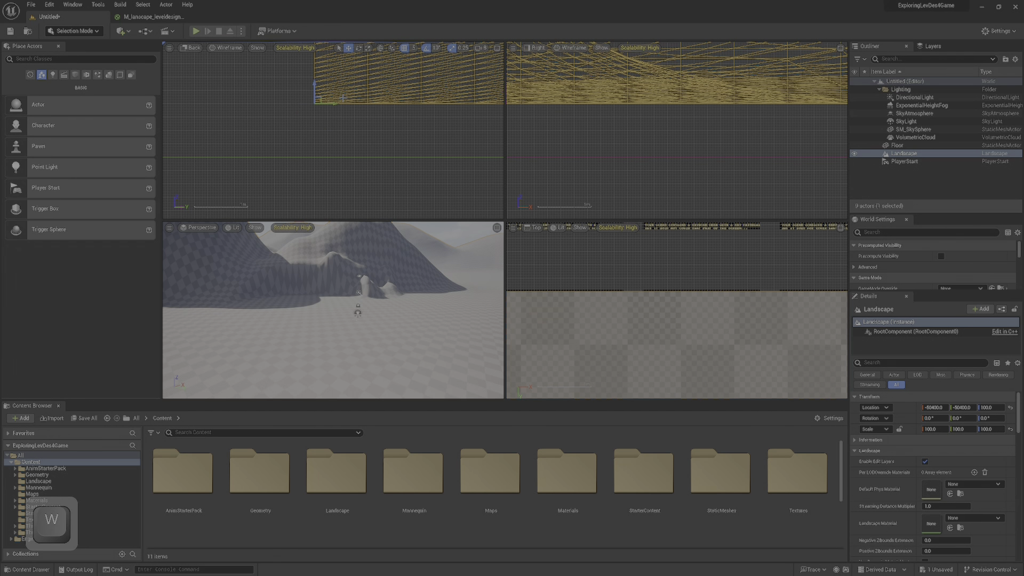
right_drag(345, 151, 374, 171)
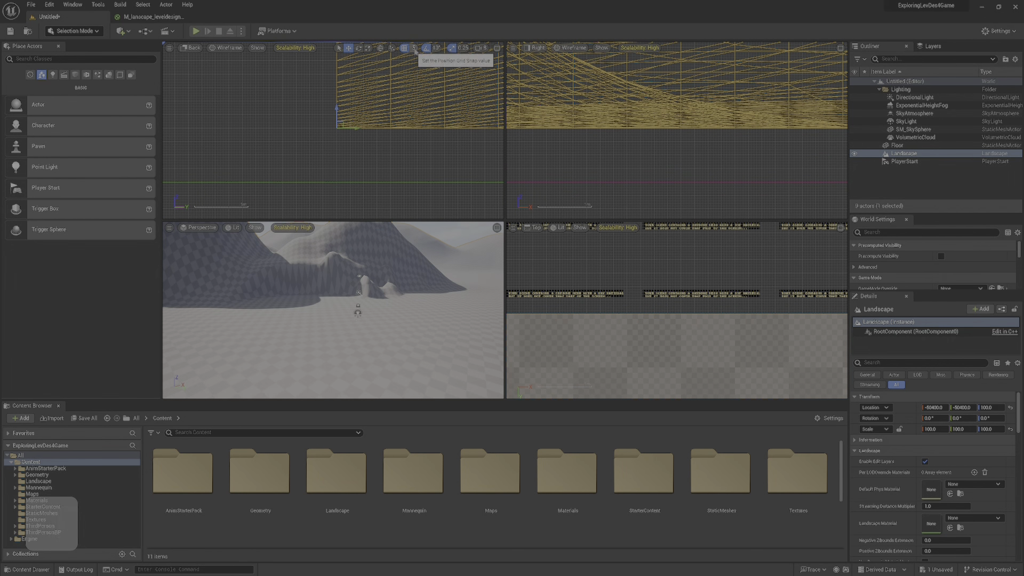
click(436, 47)
click(414, 48)
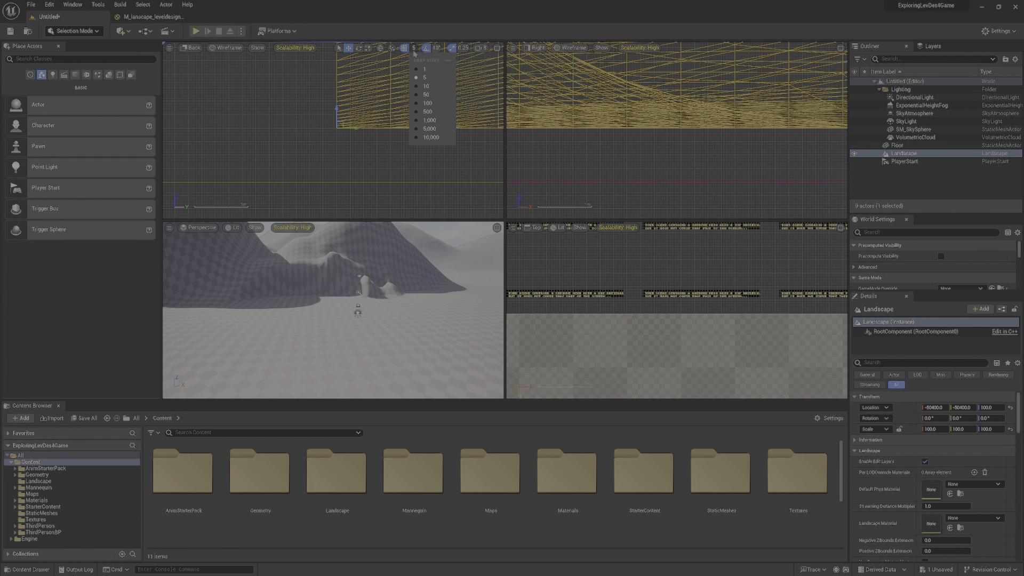
click(427, 94)
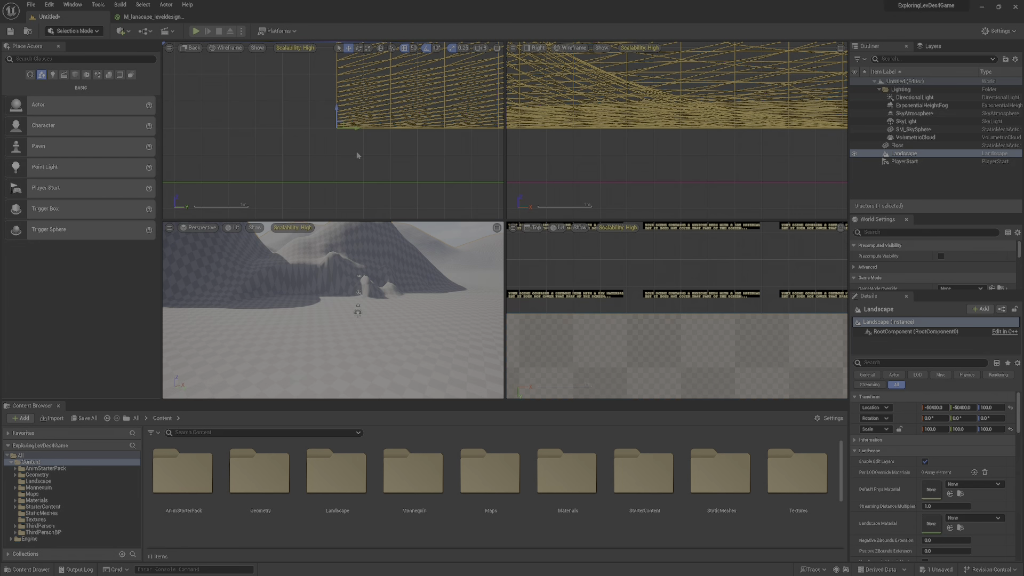
- Set the position grid snap to 100 and lower the landscape to a Z location of 0.0
click(414, 48)
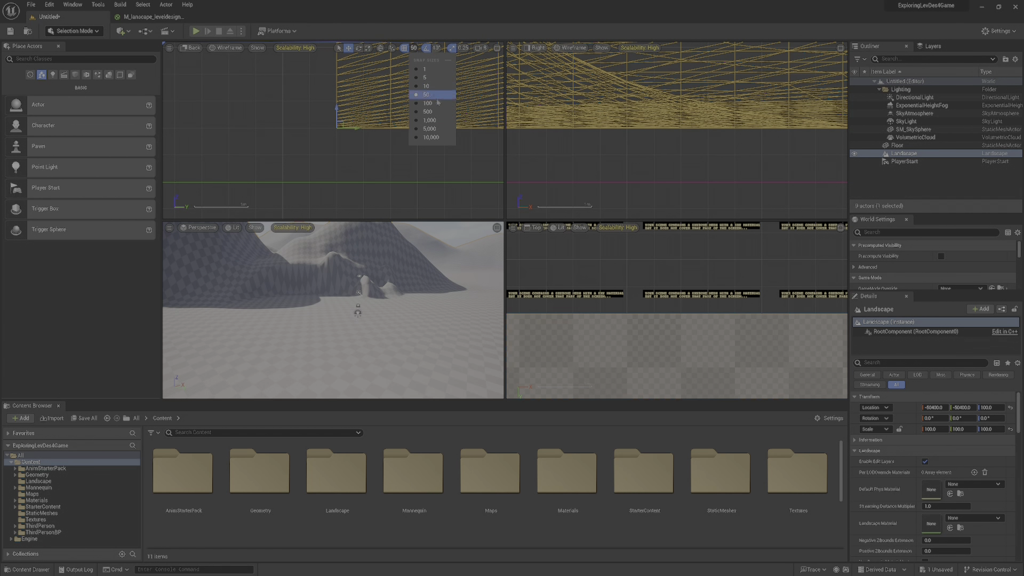
click(436, 105)
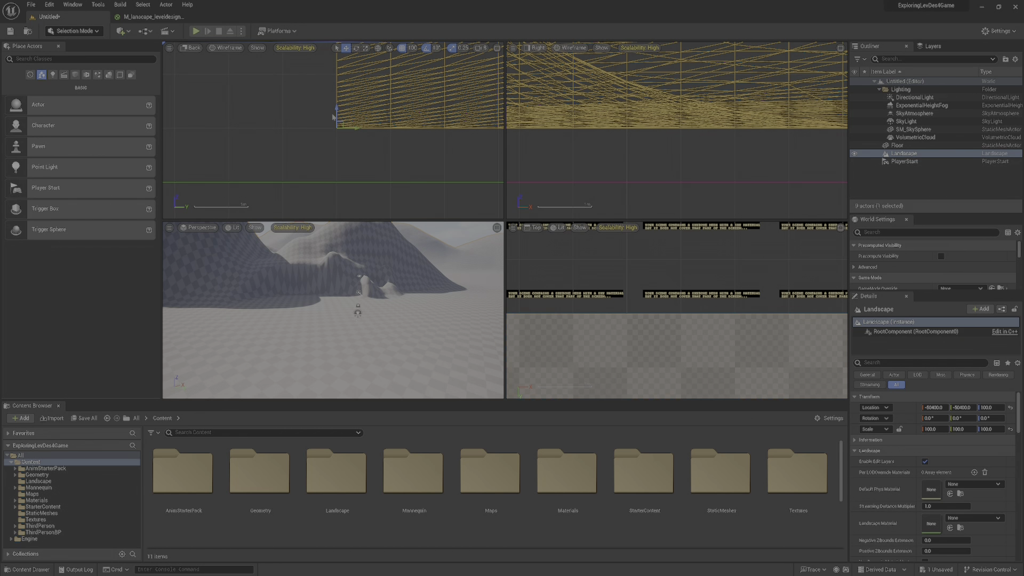
key(w)
right_drag(373, 248, 379, 277)
right_drag(335, 107, 344, 177)
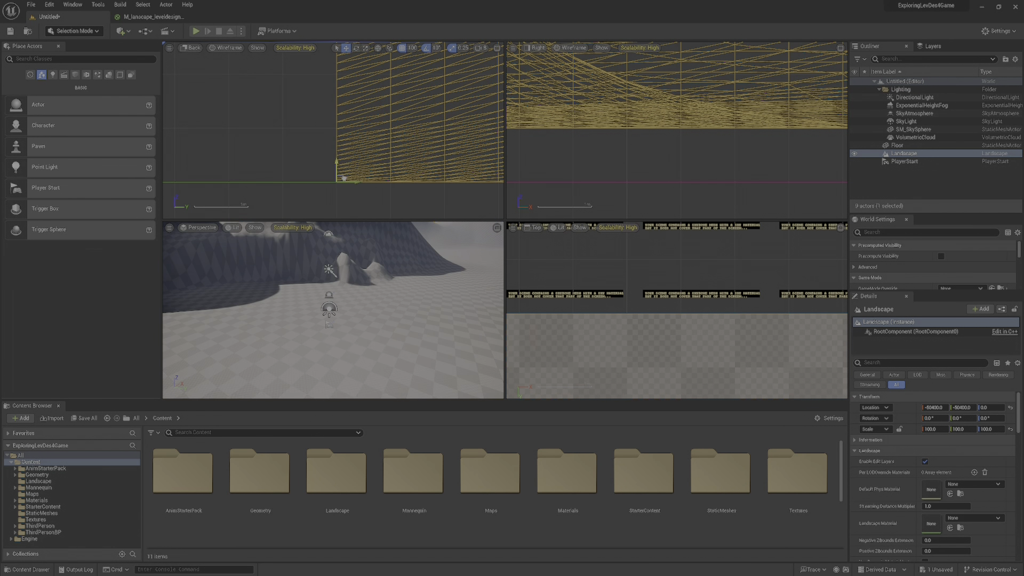
right_drag(356, 254, 368, 288)
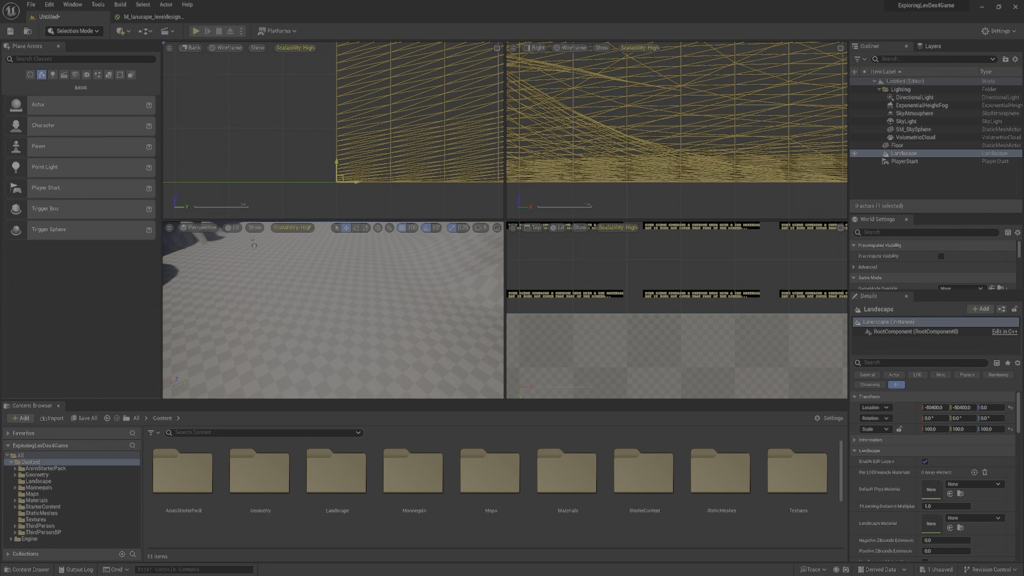
right_drag(399, 336, 312, 302)
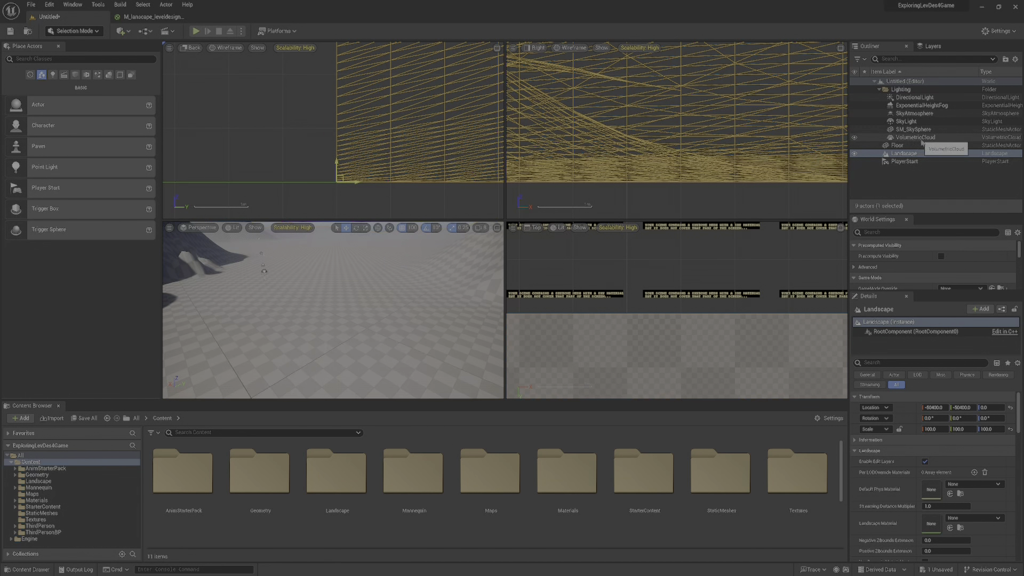
- Select the Floor and compare its top surface with the landscape's base in the back and right wireframe views
click(918, 146)
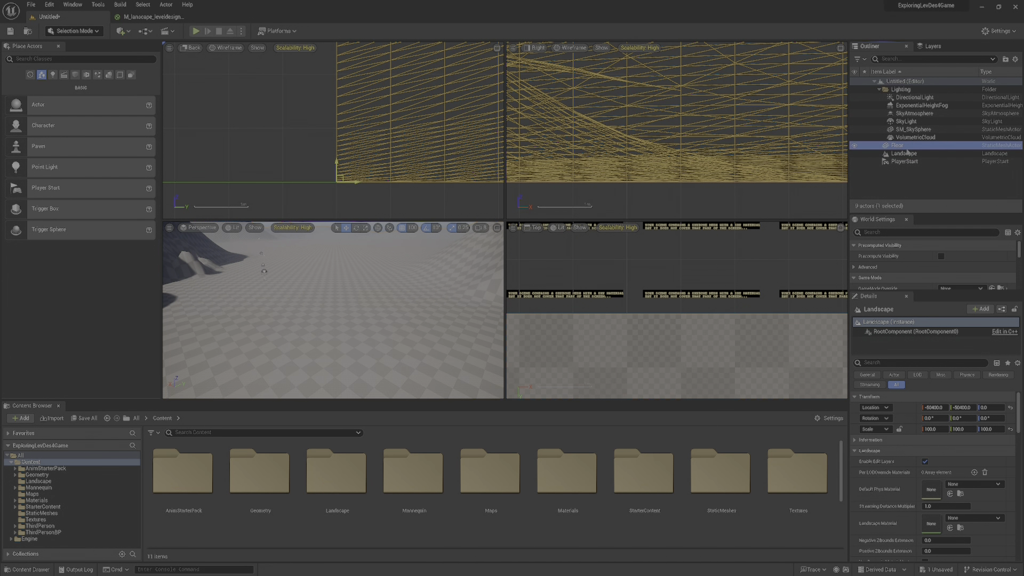
right_drag(393, 275, 381, 301)
right_drag(388, 188, 372, 153)
scroll(372, 154, down, 5)
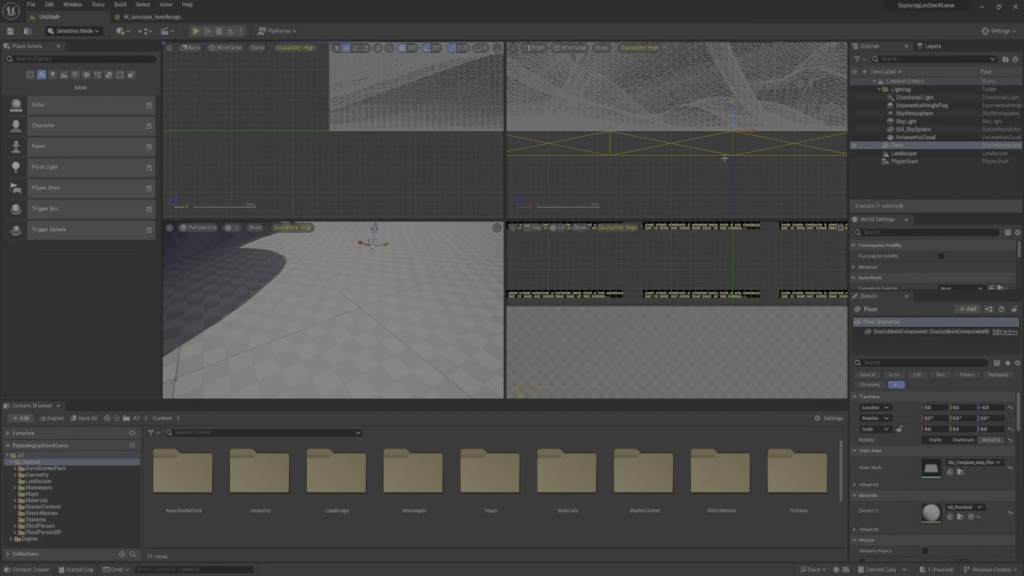
scroll(725, 158, down, 1)
mouse_move(724, 158)
right_down()
mouse_move(773, 159)
mouse_move(729, 161)
right_up()
scroll(729, 161, up, 1)
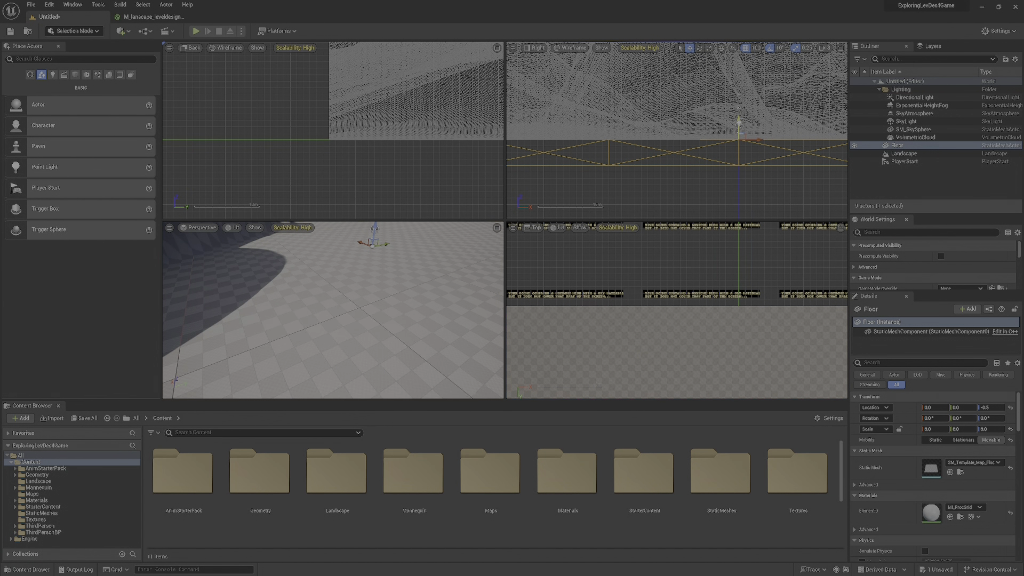
drag(739, 120, 738, 122)
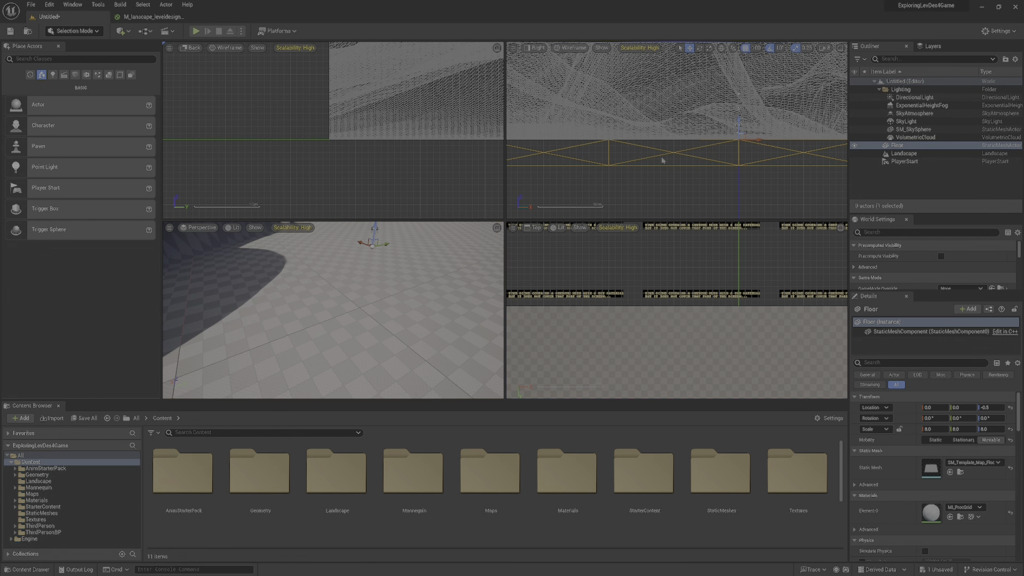
- Maximize the perspective viewport and look over the hills and open ground surrounding the selected Floor
right_drag(382, 299, 405, 301)
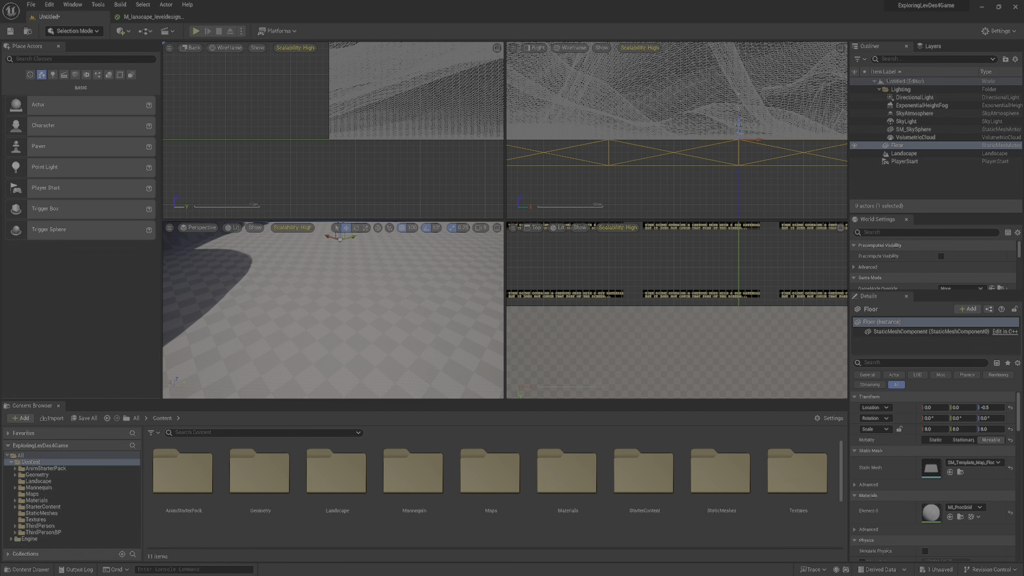
click(498, 228)
right_drag(499, 240, 530, 242)
key(s)
right_drag(578, 351, 576, 256)
key(s)
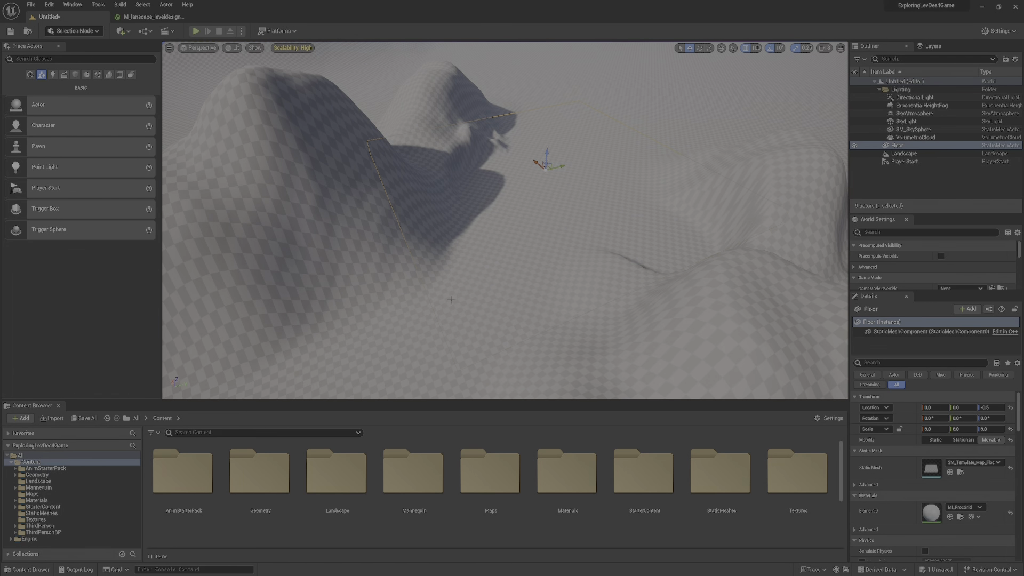
mouse_move(544, 205)
right_down()
mouse_move(512, 219)
mouse_move(406, 208)
mouse_move(368, 215)
mouse_move(367, 230)
mouse_move(546, 203)
right_up()
key(s)
key(s)
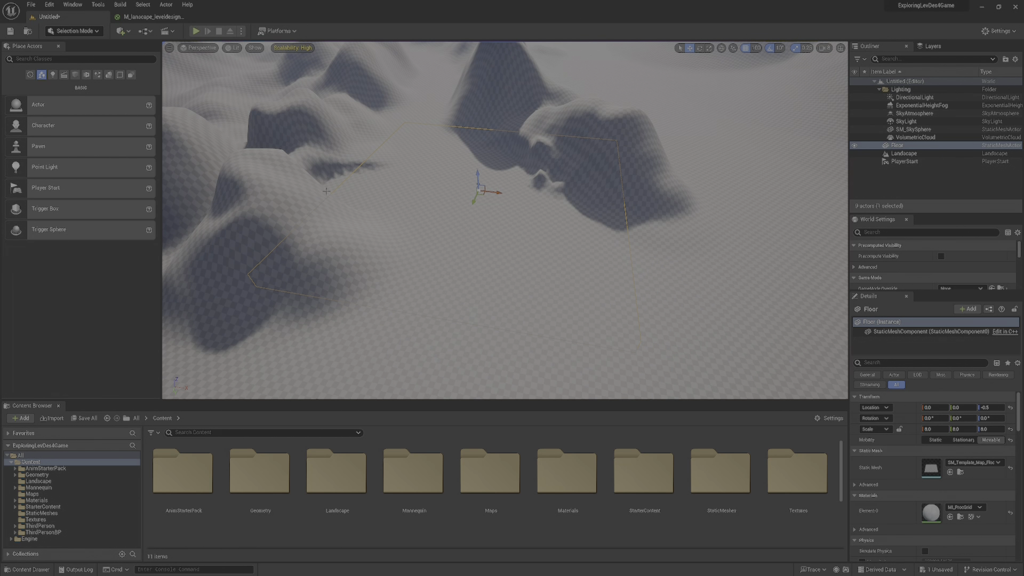
right_drag(535, 244, 531, 245)
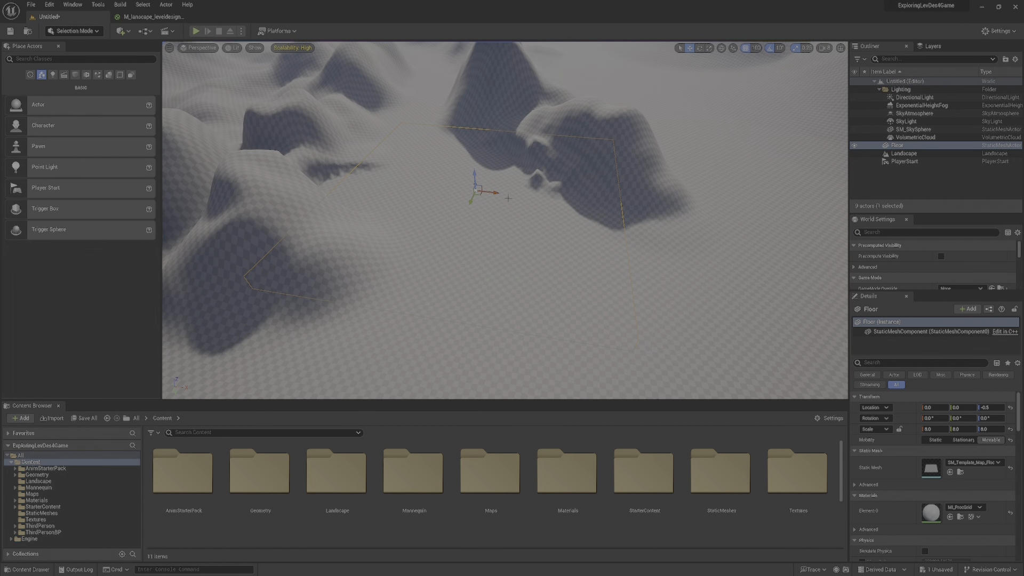
- Switch to Landscape mode and lower the terrain covering the floor with the Sculpt tool to expose its surface
click(308, 116)
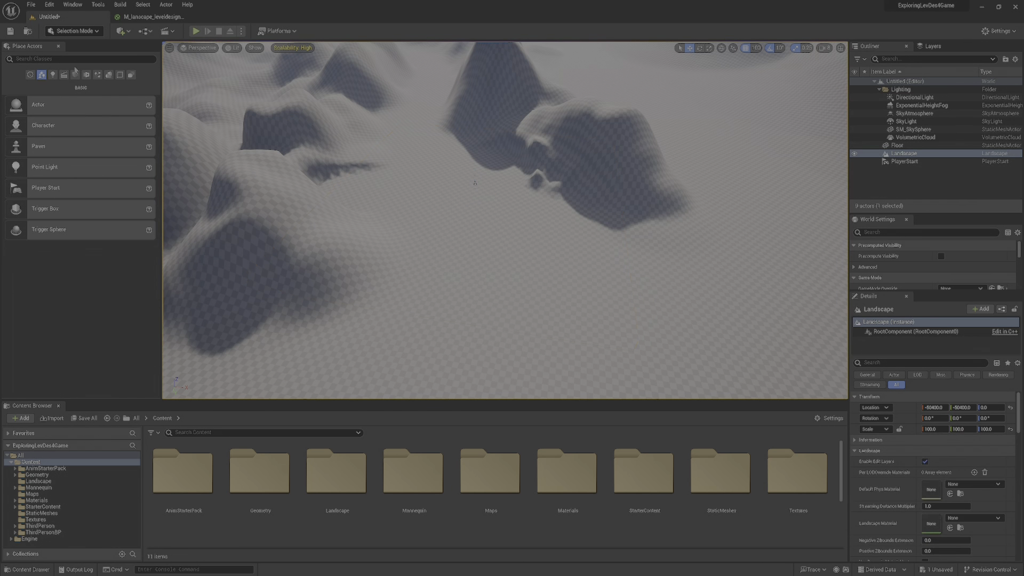
key(shift+2)
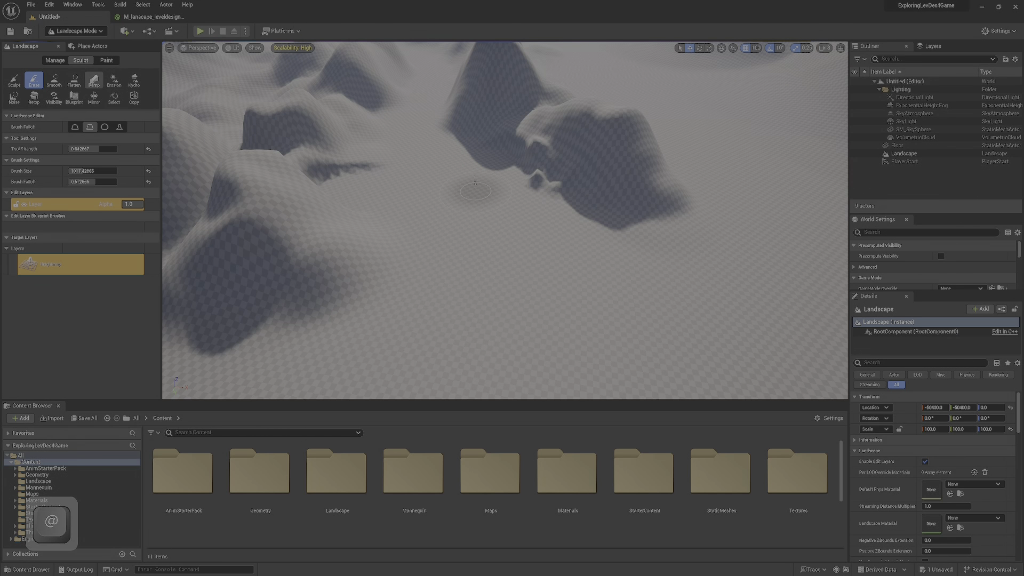
click(14, 81)
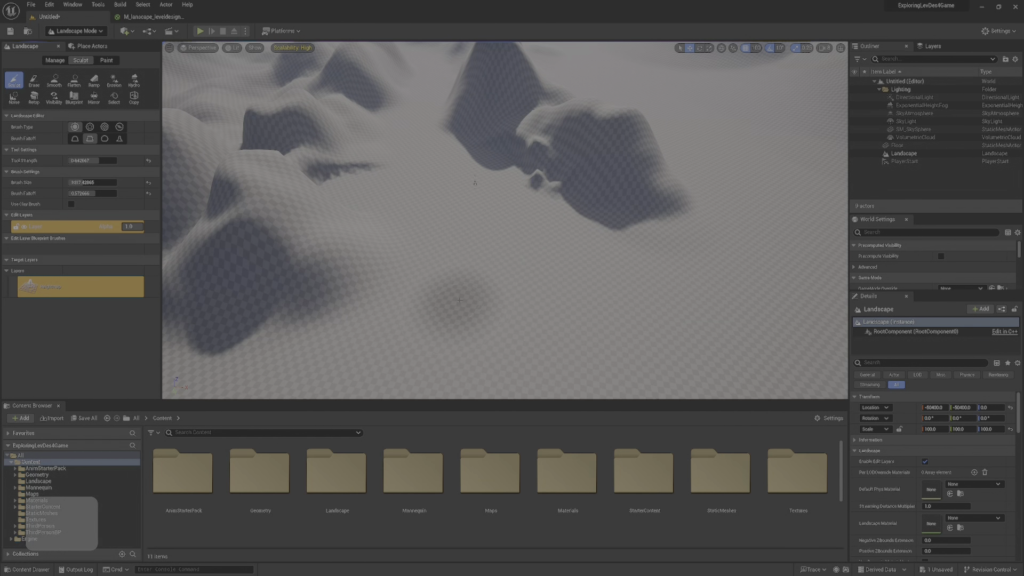
key(shift)
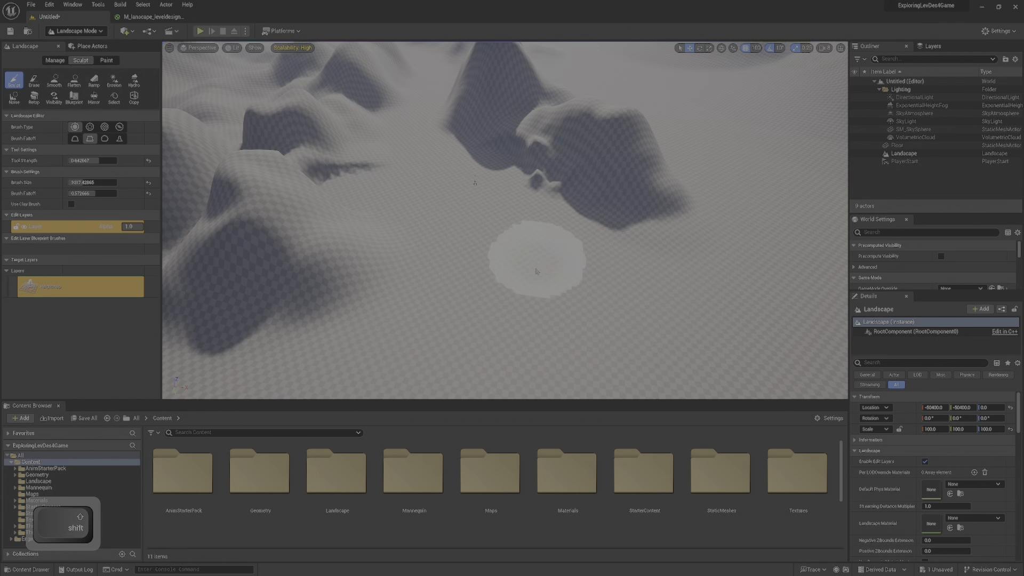
mouse_move(571, 280)
mouse_down()
mouse_move(539, 280)
mouse_move(577, 269)
mouse_move(531, 305)
mouse_up()
mouse_move(529, 309)
right_down()
mouse_move(549, 266)
mouse_move(547, 315)
mouse_move(579, 309)
mouse_move(534, 310)
right_up()
mouse_move(383, 295)
shift+mouse_down()
mouse_move(414, 256)
mouse_move(368, 259)
mouse_move(427, 283)
mouse_move(491, 251)
mouse_move(538, 192)
mouse_move(381, 181)
mouse_move(370, 164)
shift+mouse_up()
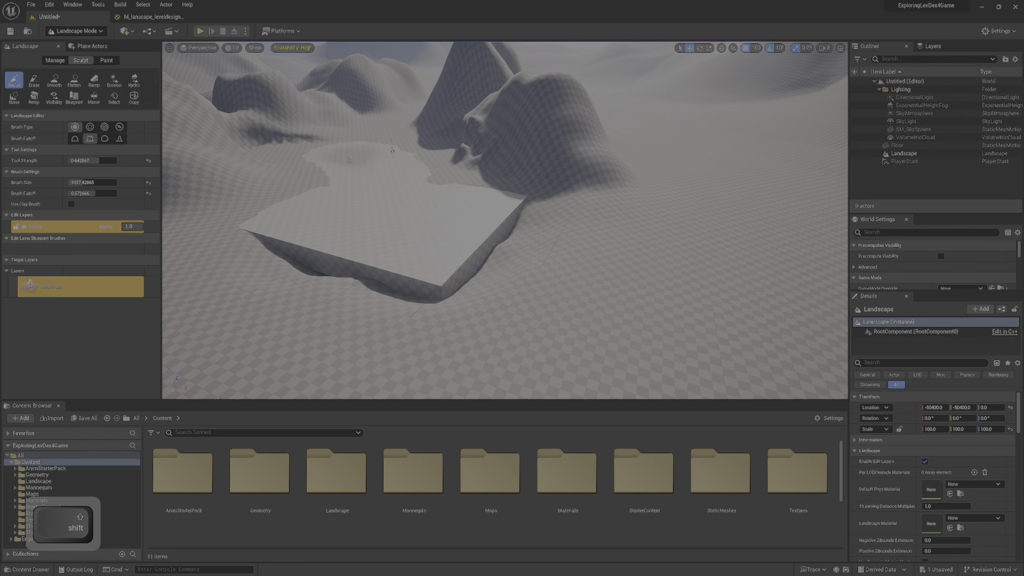
mouse_move(280, 181)
shift+mouse_down()
mouse_move(224, 197)
mouse_move(256, 187)
mouse_move(202, 160)
mouse_move(292, 137)
shift+mouse_up()
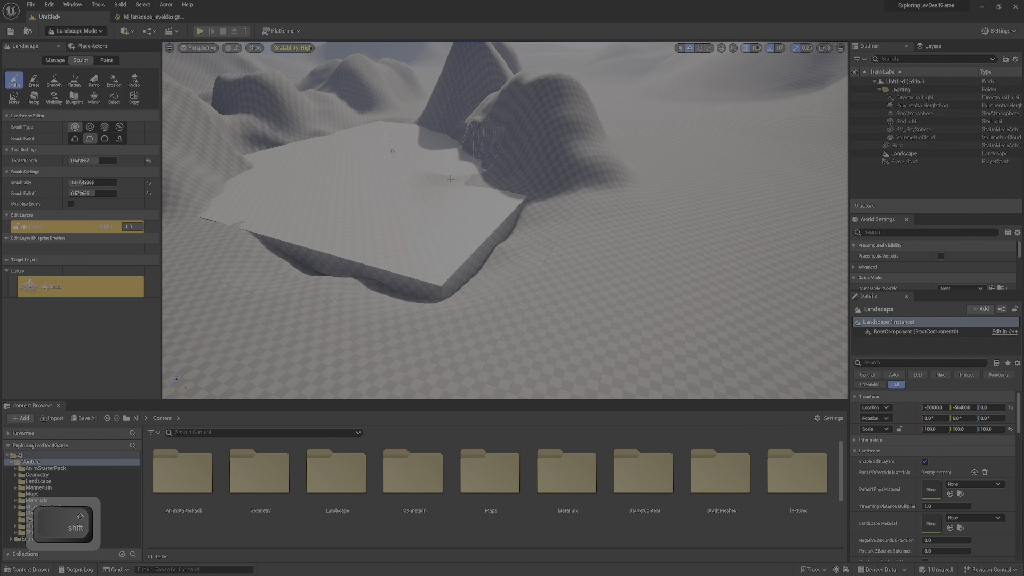
mouse_move(251, 170)
shift+mouse_down()
mouse_move(216, 184)
mouse_move(214, 170)
mouse_move(240, 167)
mouse_move(213, 147)
shift+mouse_up()
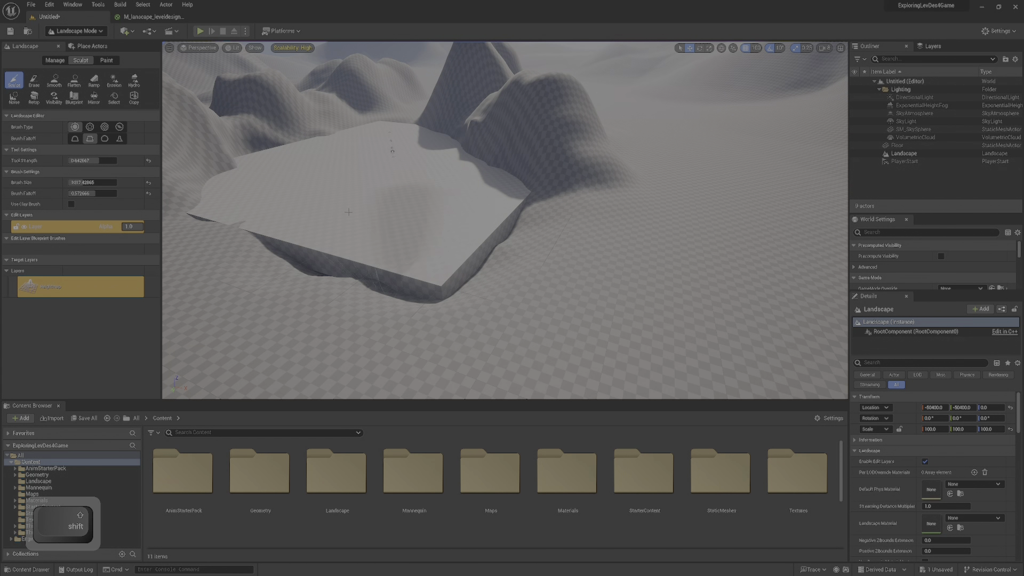
- Dig the terrain down along the floor's outer edge and far corner with the Sculpt tool
mouse_move(386, 227)
right_down()
mouse_move(354, 205)
mouse_move(380, 192)
right_up()
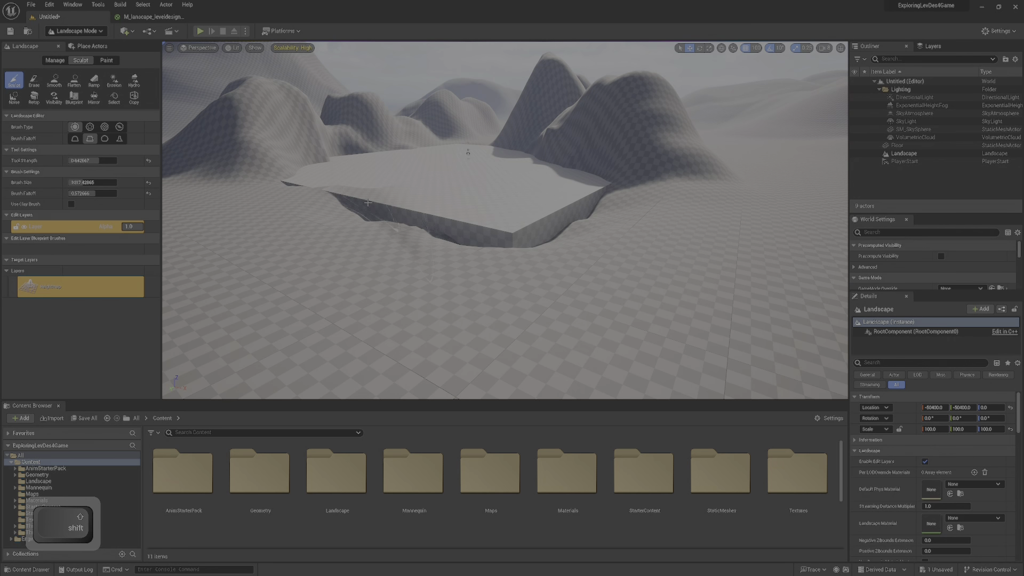
shift+drag(328, 200, 291, 175)
mouse_move(372, 224)
right_down()
mouse_move(404, 235)
mouse_move(368, 243)
right_up()
right_drag(413, 219, 371, 213)
shift+drag(431, 263, 440, 267)
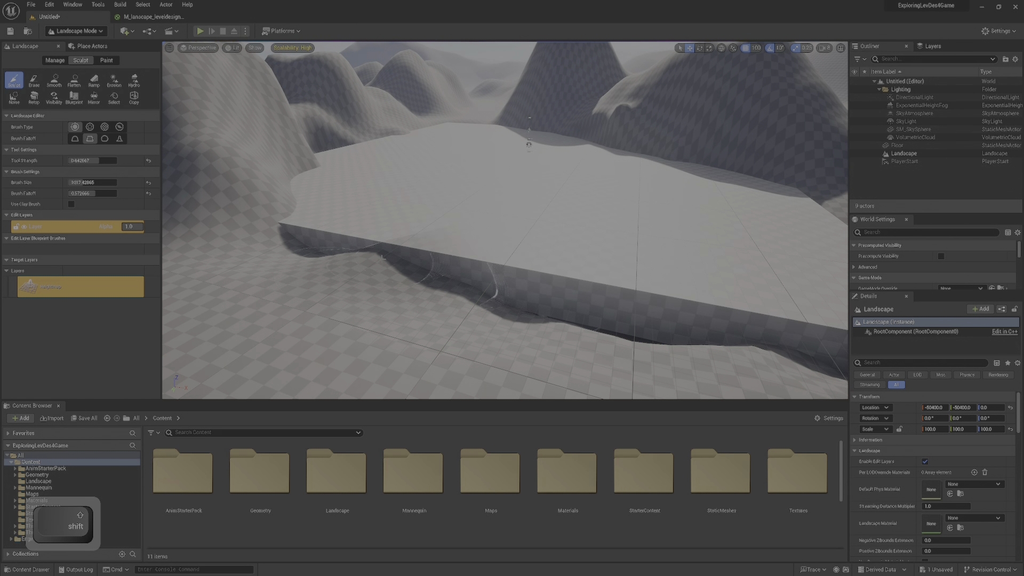
mouse_move(451, 262)
right_down()
mouse_move(534, 265)
mouse_move(437, 256)
right_up()
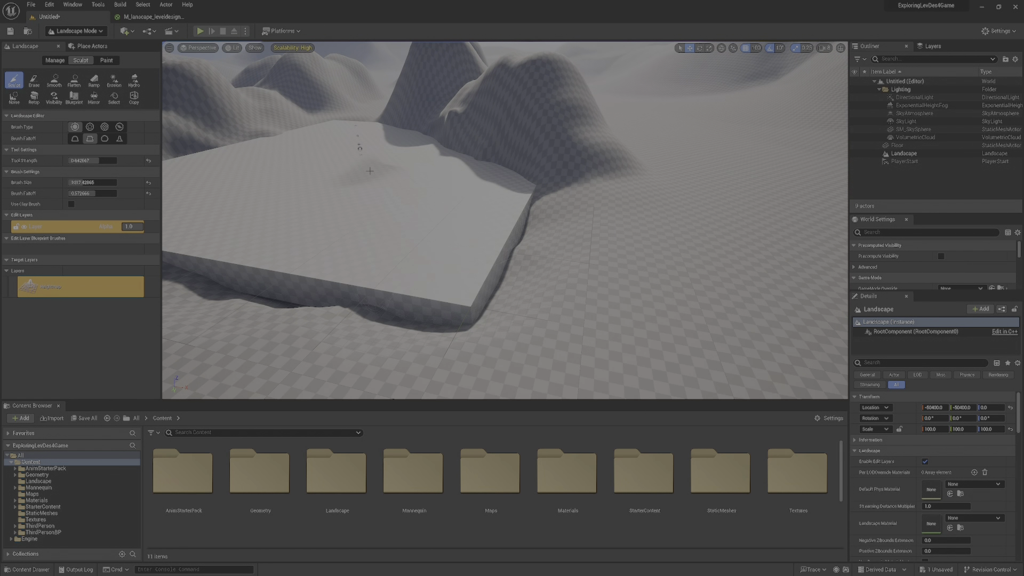
- Flatten the dug-out trench beside one floor edge to the level of the adjacent ground using the Flatten tool
mouse_move(334, 152)
right_down()
mouse_move(344, 160)
mouse_move(315, 152)
mouse_move(269, 179)
mouse_move(275, 190)
mouse_move(256, 179)
mouse_move(267, 184)
right_up()
click(77, 83)
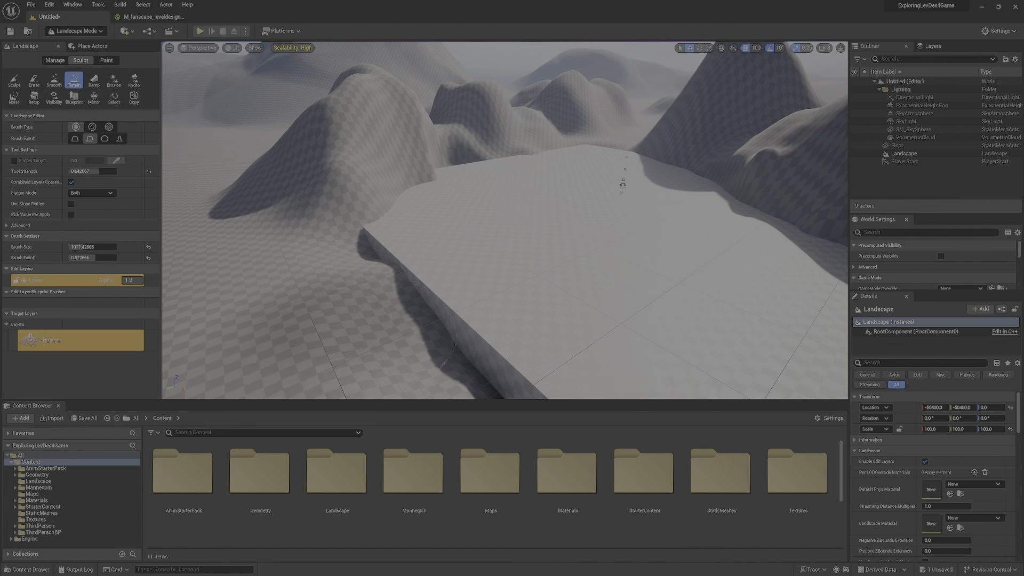
mouse_move(415, 312)
right_down()
mouse_move(374, 301)
mouse_move(461, 311)
right_up()
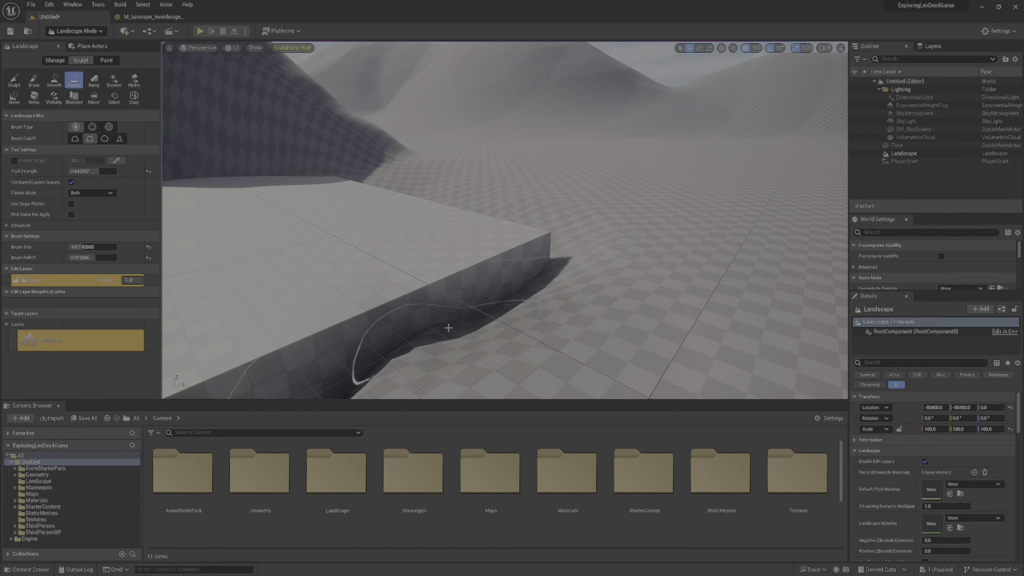
right_drag(543, 289, 584, 193)
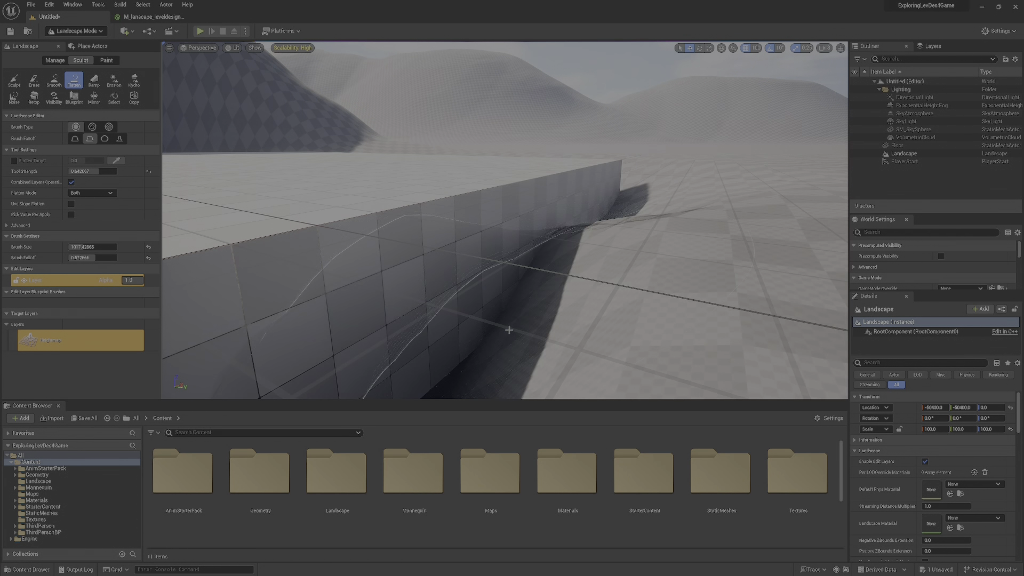
click(675, 197)
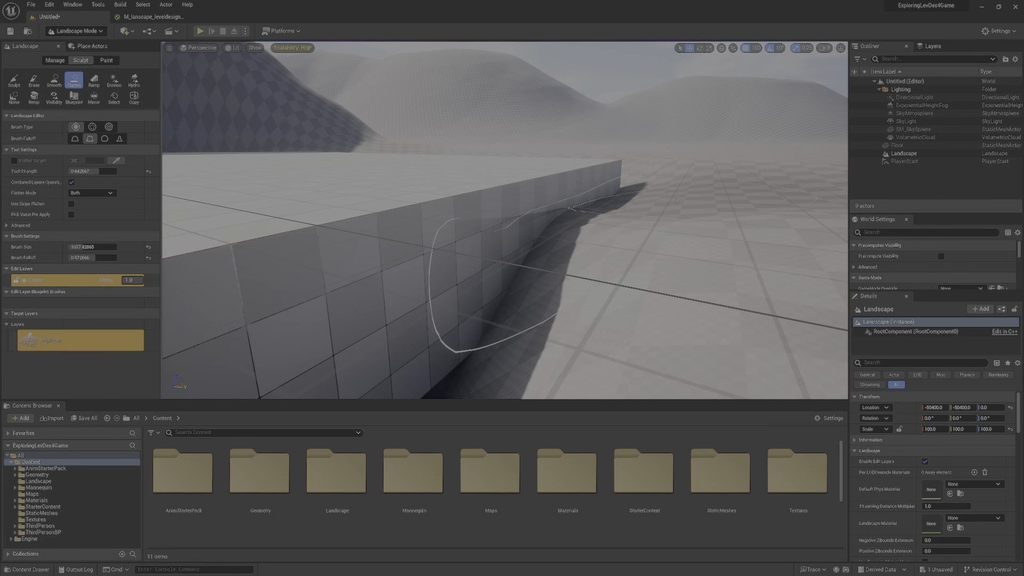
drag(667, 199, 610, 198)
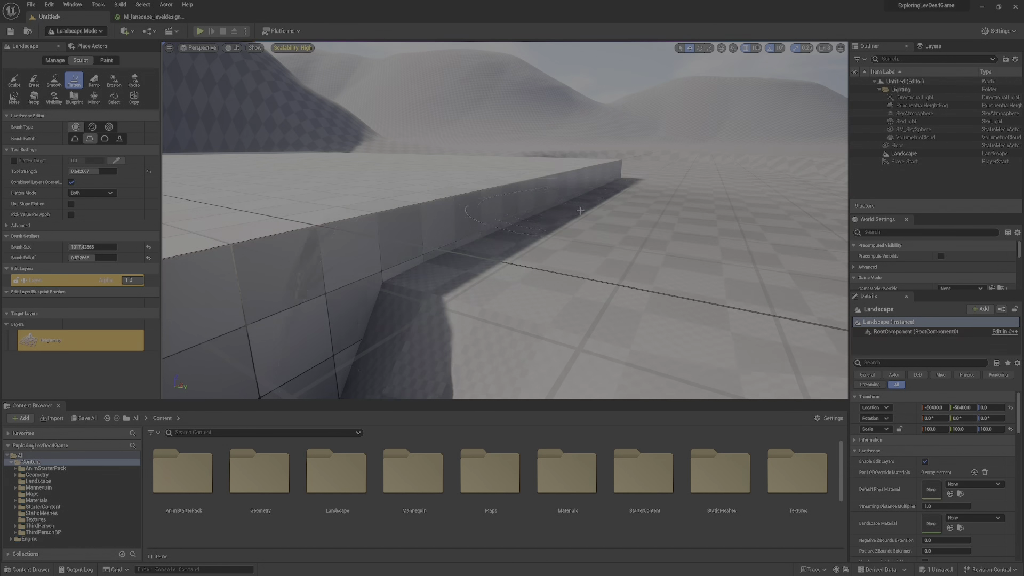
drag(513, 235, 496, 250)
- Flatten the remaining trench along the floor's long edge and the hill slopes around its far corner
mouse_move(496, 250)
right_down()
mouse_move(480, 283)
mouse_move(384, 299)
right_up()
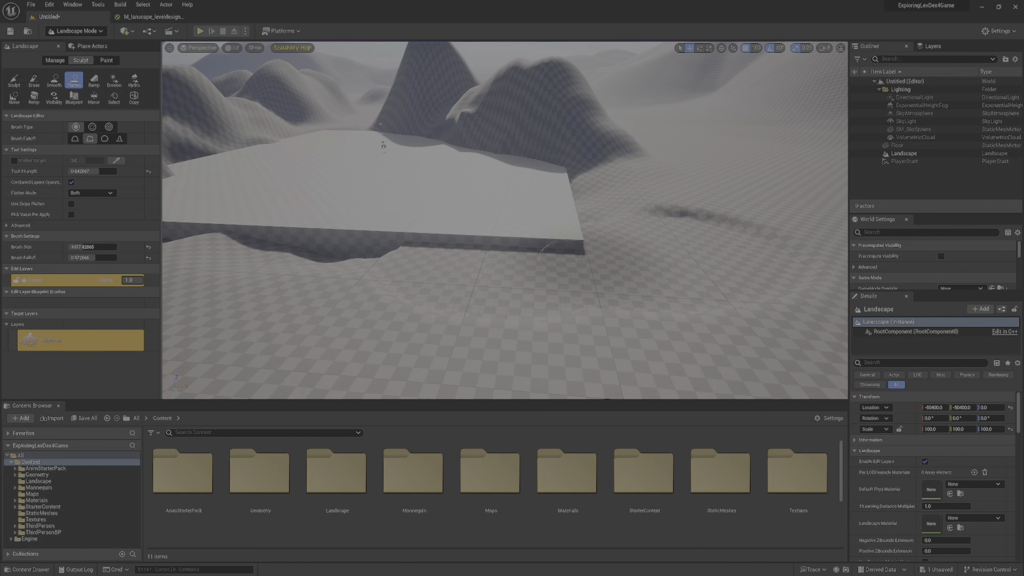
mouse_move(445, 273)
mouse_down()
mouse_move(394, 245)
mouse_move(331, 242)
mouse_up()
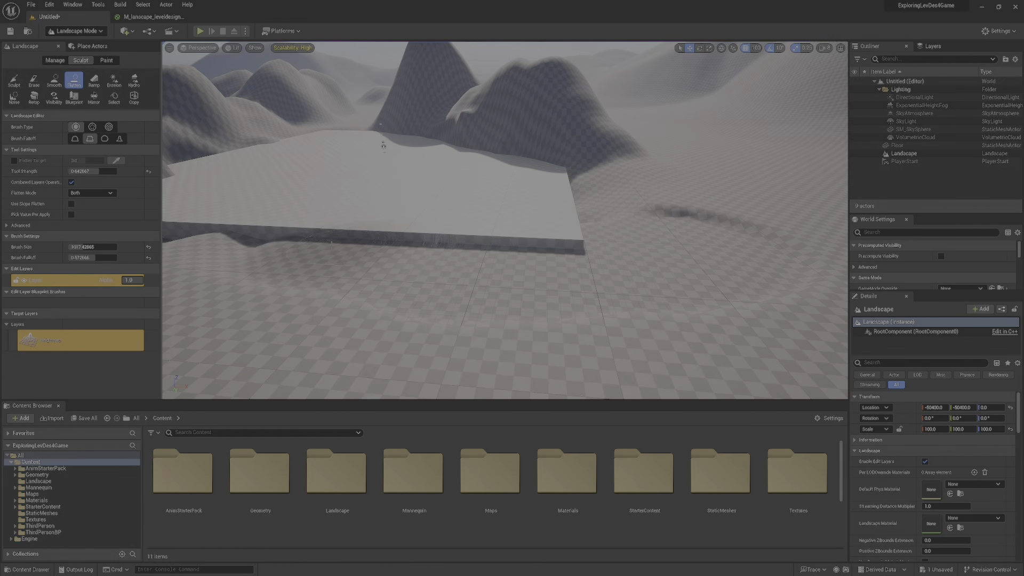
right_drag(334, 246, 269, 256)
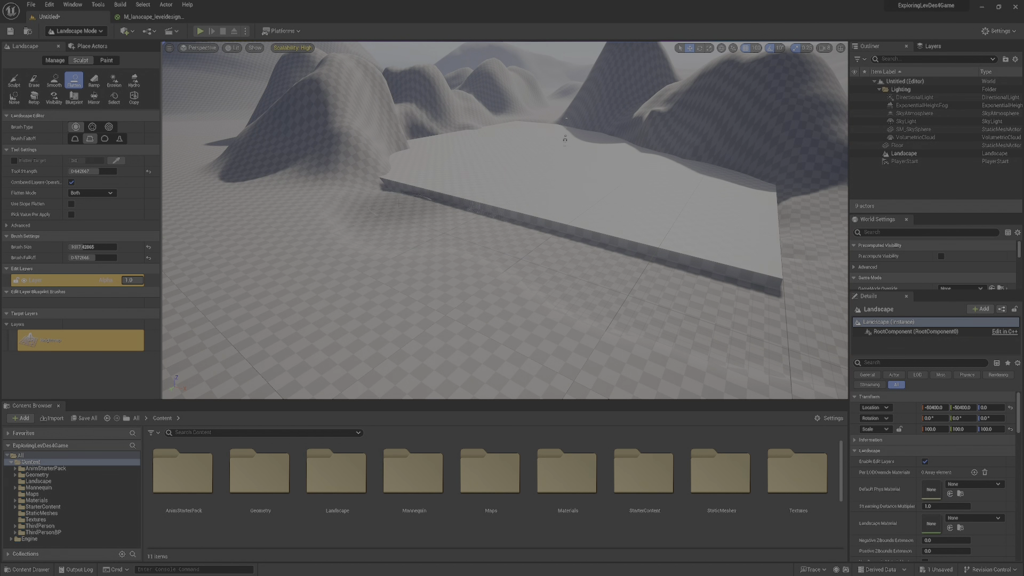
mouse_move(391, 197)
mouse_down()
mouse_move(299, 144)
mouse_move(335, 172)
mouse_move(311, 159)
mouse_move(342, 172)
mouse_move(319, 156)
mouse_move(374, 161)
mouse_move(324, 158)
mouse_up()
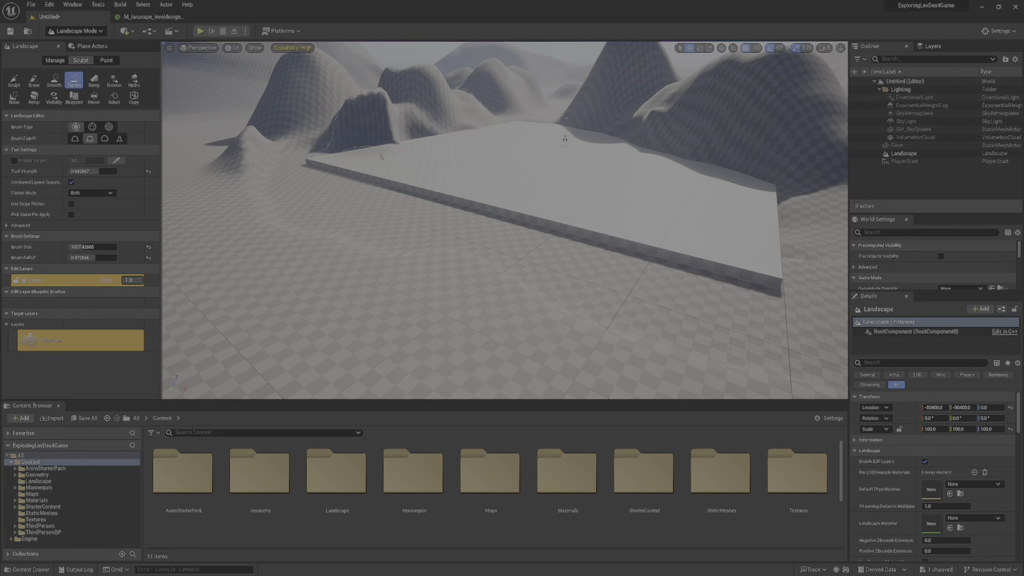
mouse_move(381, 156)
right_down()
mouse_move(459, 187)
mouse_move(373, 184)
mouse_move(461, 169)
mouse_move(435, 189)
right_up()
drag(390, 141, 456, 72)
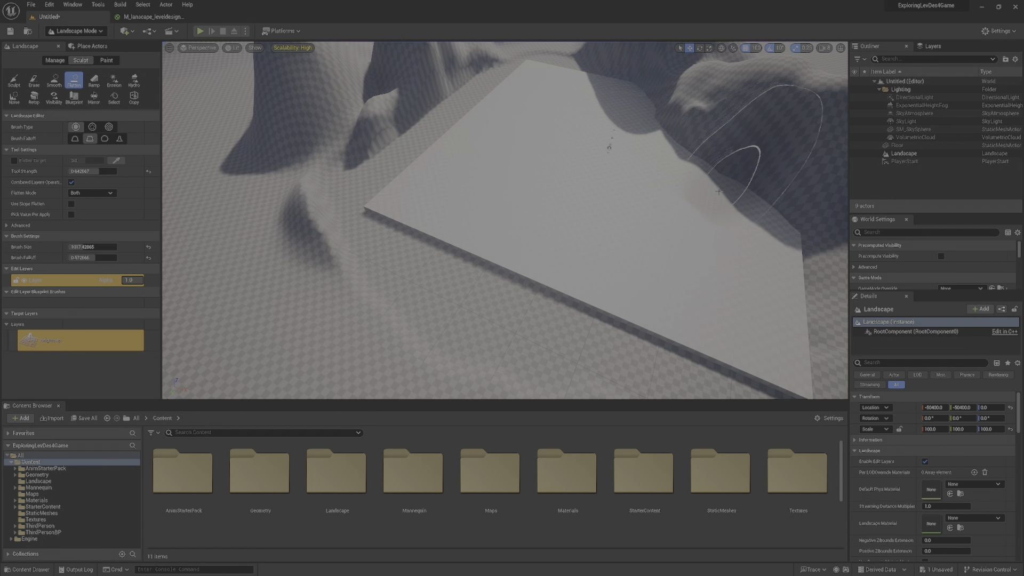
- Play-test the level by running and jumping the character across the floor towards its edge
click(200, 31)
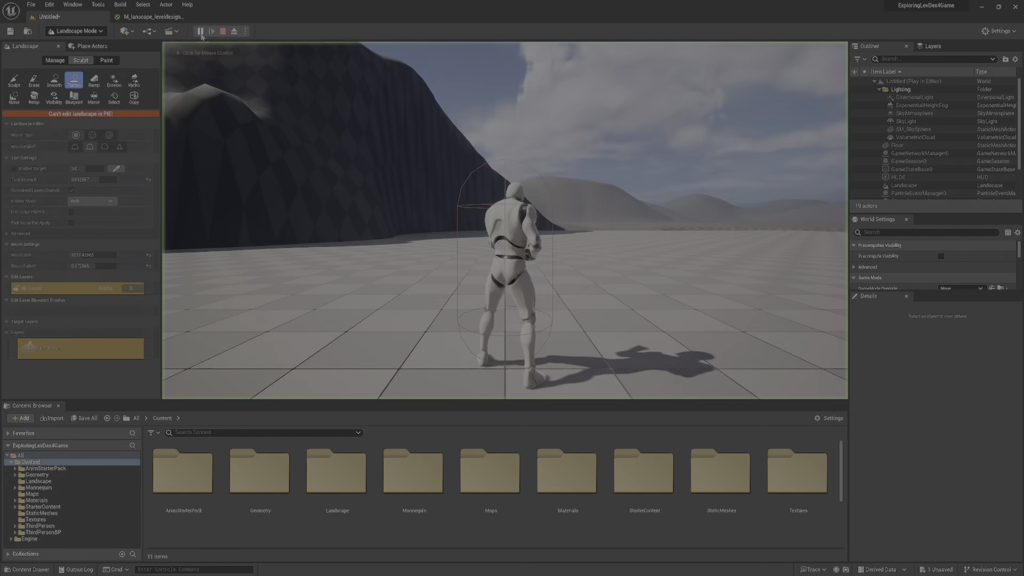
key(s)
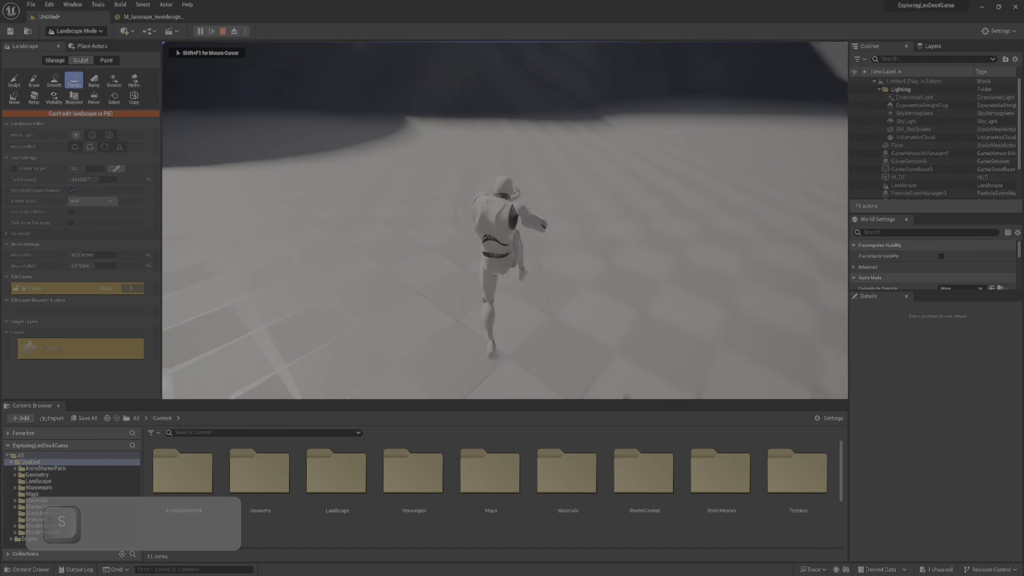
key(d)
key(space)
key(a)
key(w)
key(w)
key(space)
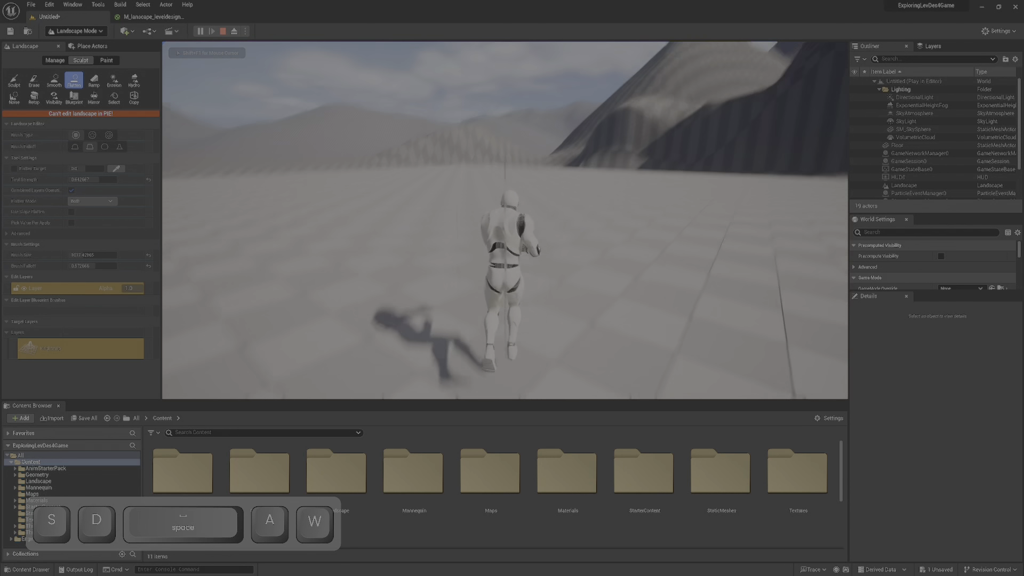
key(w)
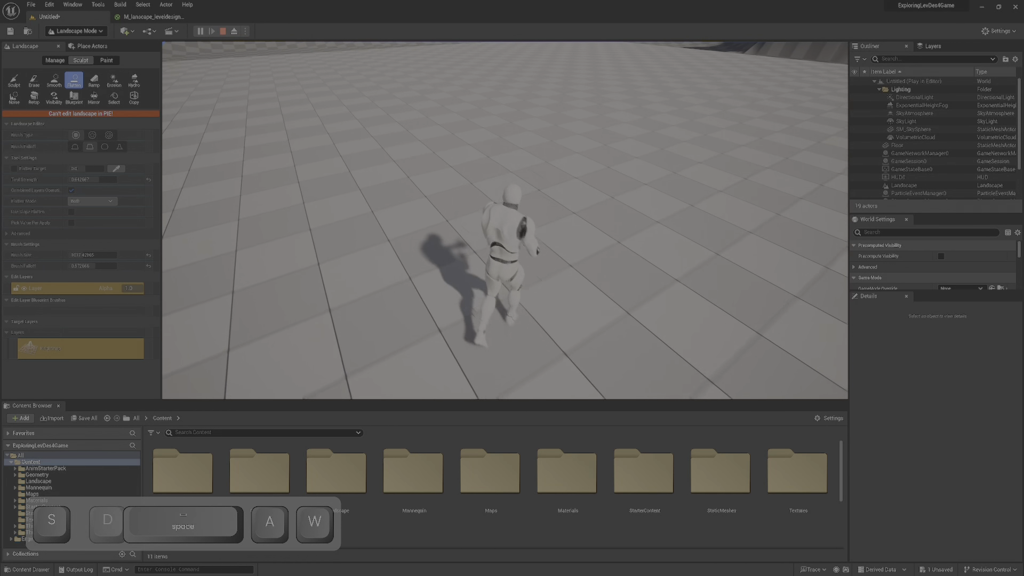
key(w)
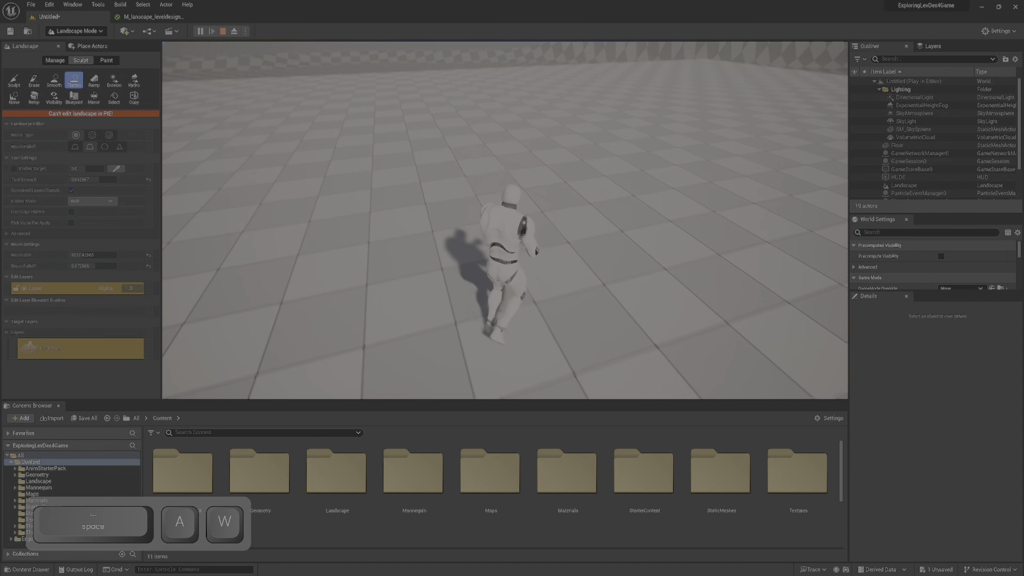
key(space)
key(w)
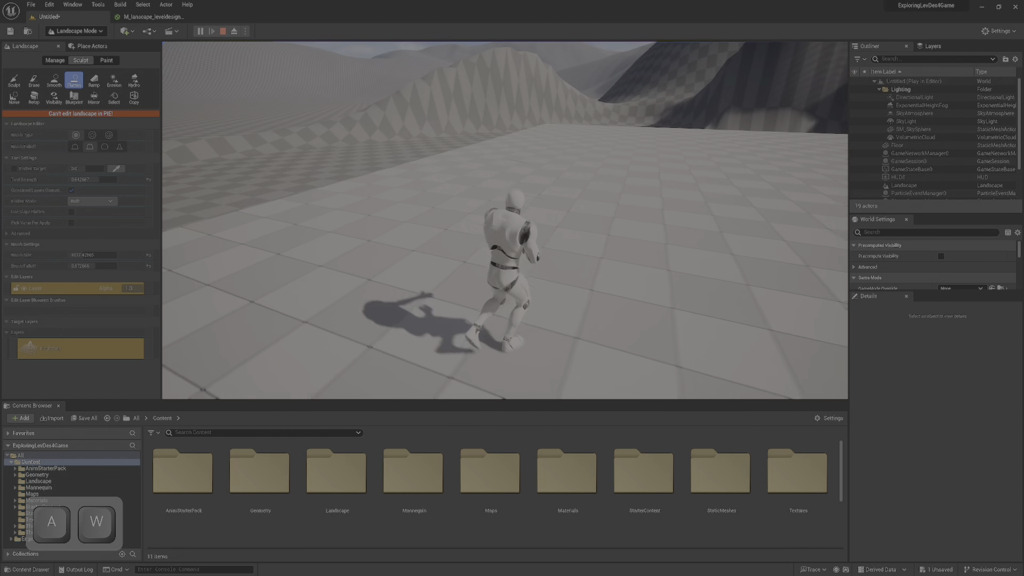
- Test the floor's edge height by moving the character between the floor and the surrounding terrain, and end the play session
key(w)
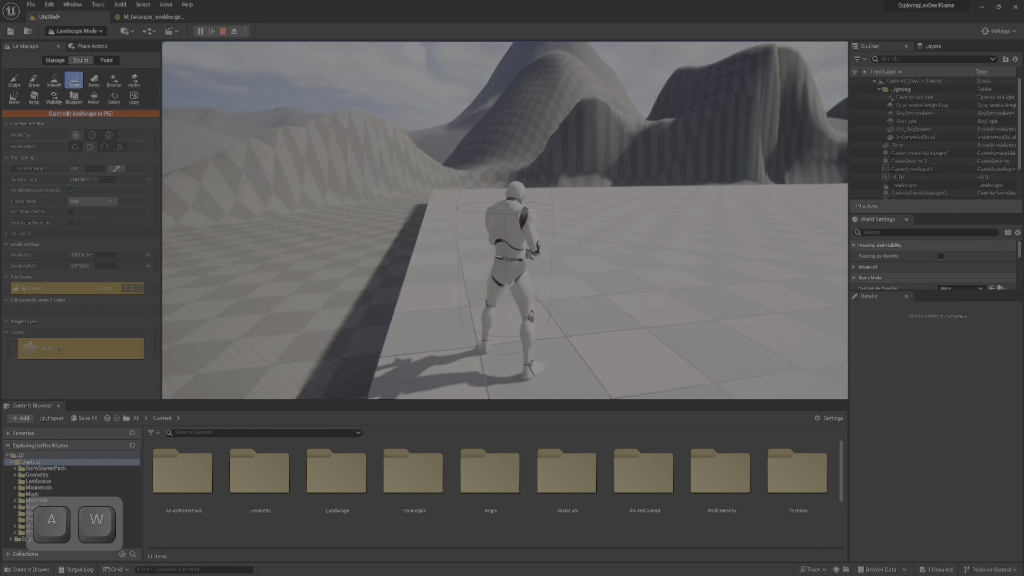
key(w)
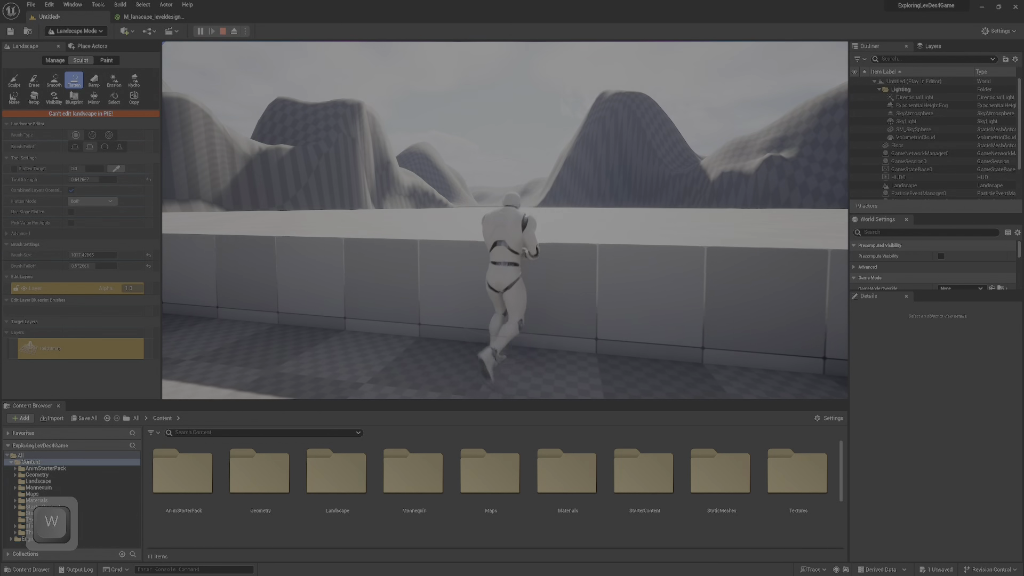
key(space)
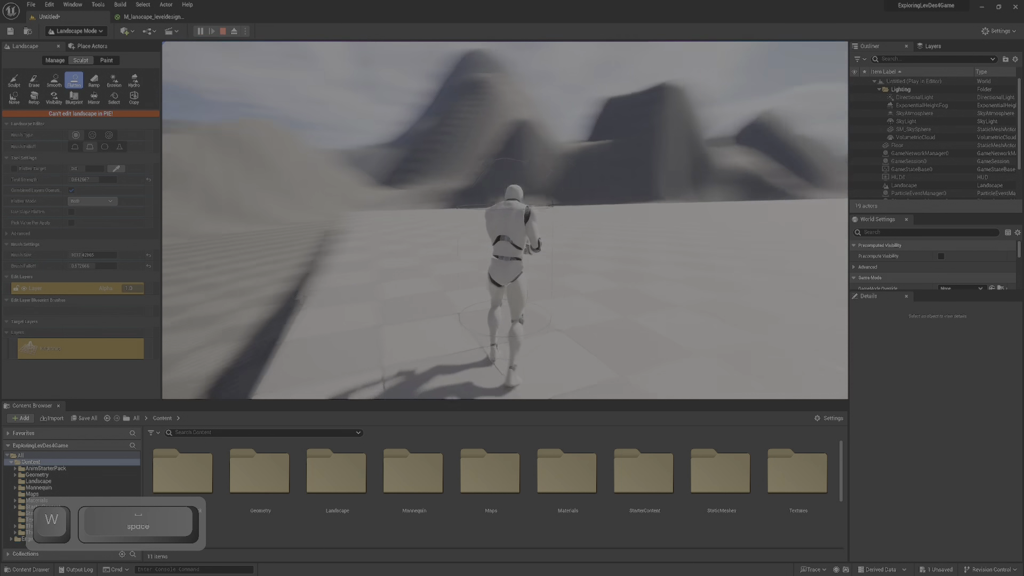
key(a)
key(s)
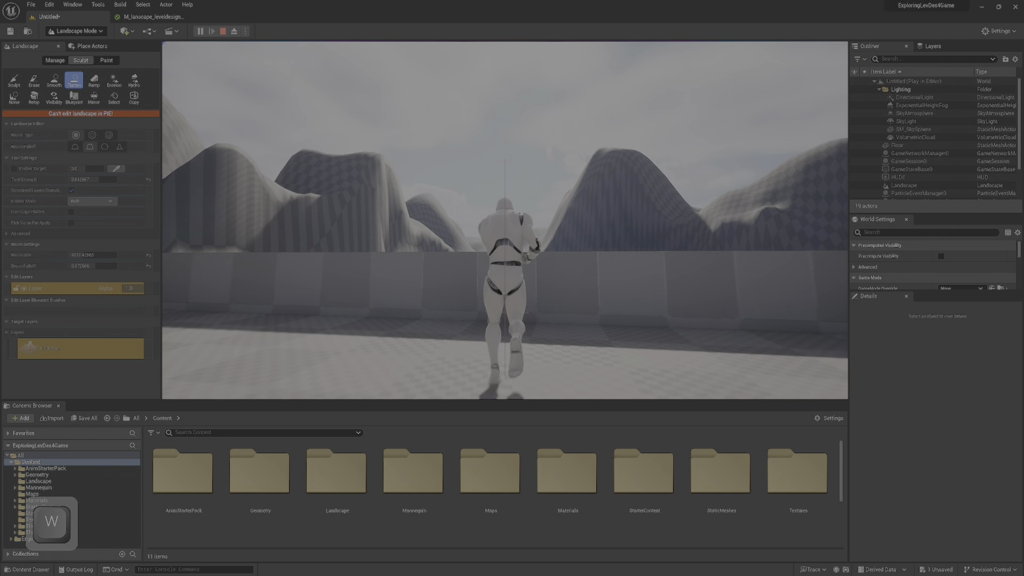
key(space)
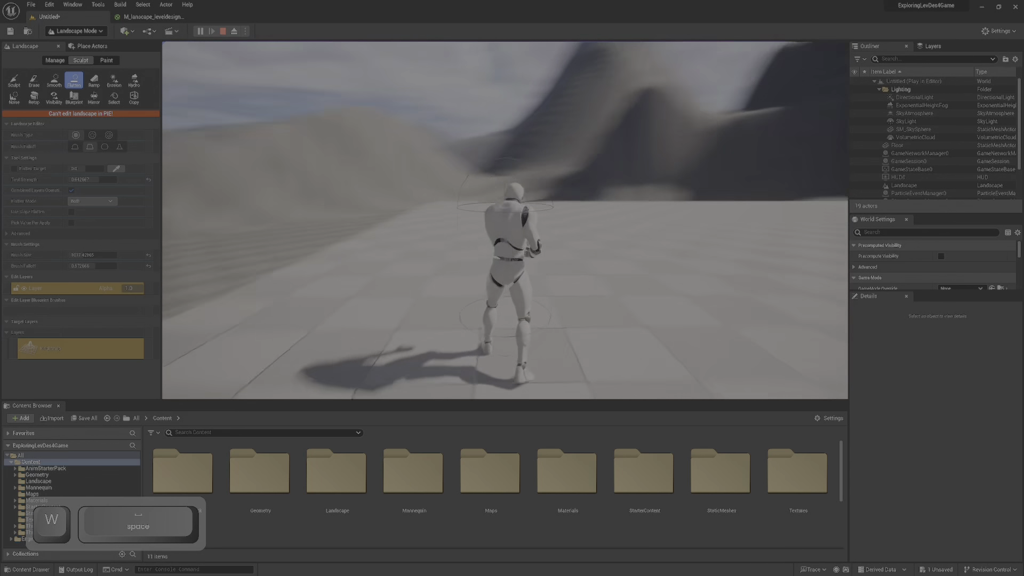
key(Escape)
- Flatten the hill beside the floor and the uneven ground along its edge with the Flatten tool
mouse_move(536, 265)
right_down()
mouse_move(560, 283)
mouse_move(526, 294)
mouse_move(536, 285)
right_up()
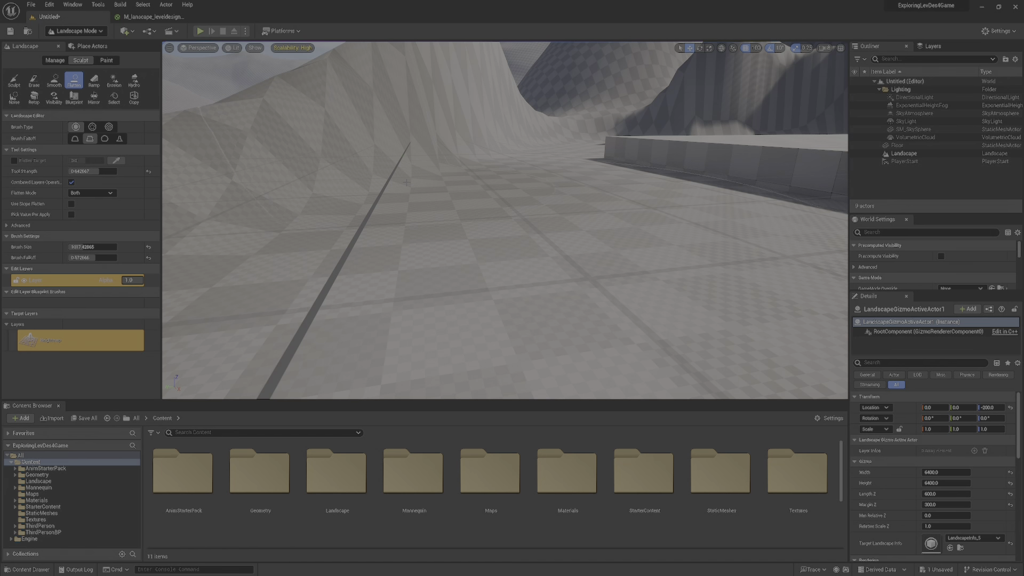
mouse_move(401, 180)
mouse_down()
mouse_move(457, 198)
mouse_move(421, 159)
mouse_move(557, 178)
mouse_up()
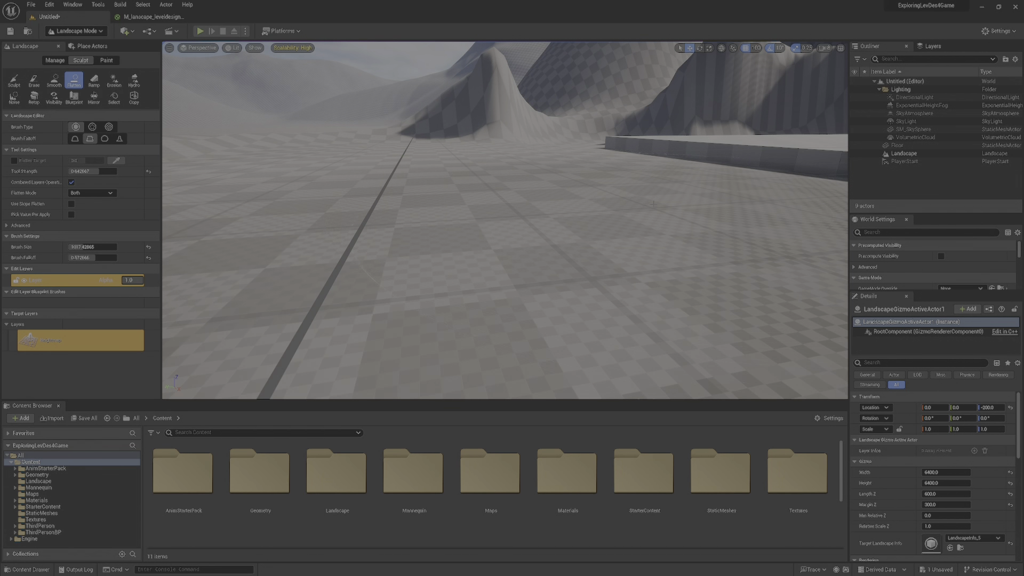
right_drag(653, 204, 602, 235)
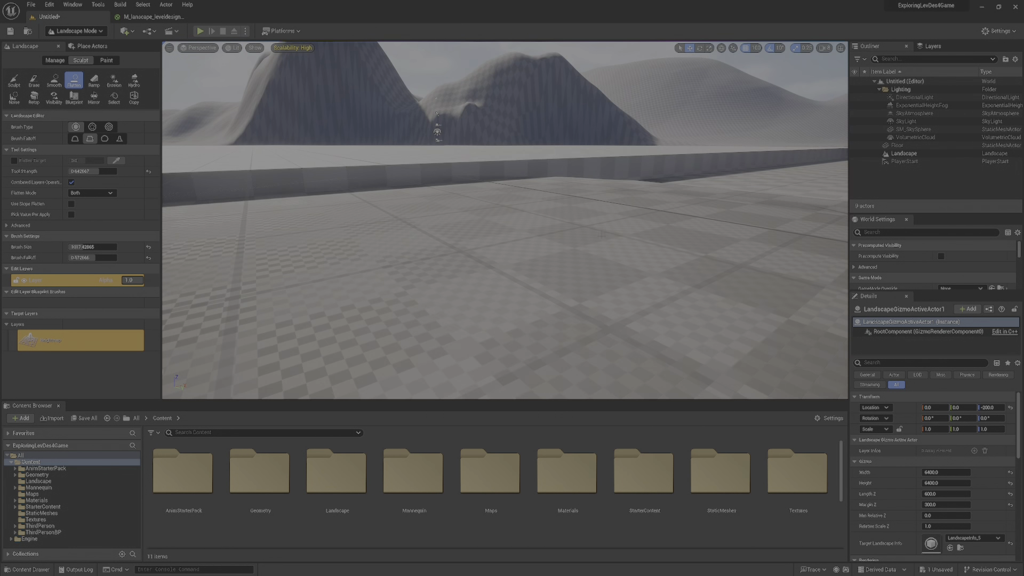
mouse_move(550, 237)
mouse_down()
mouse_move(679, 203)
mouse_move(789, 191)
mouse_up()
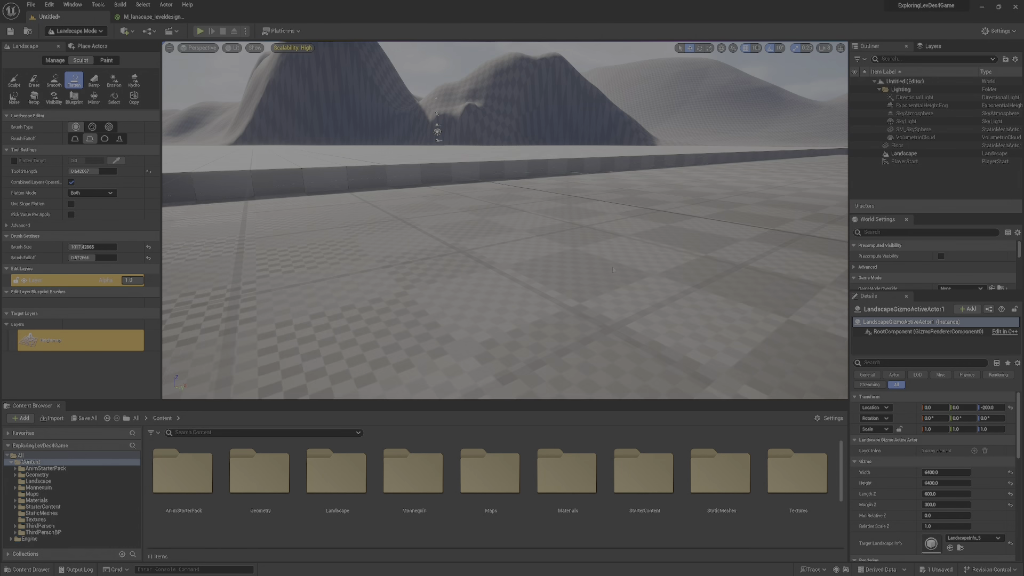
- Flatten part of the mountain flank bordering the valley beyond the floor's far corner
right_drag(789, 191, 800, 205)
right_drag(640, 274, 599, 284)
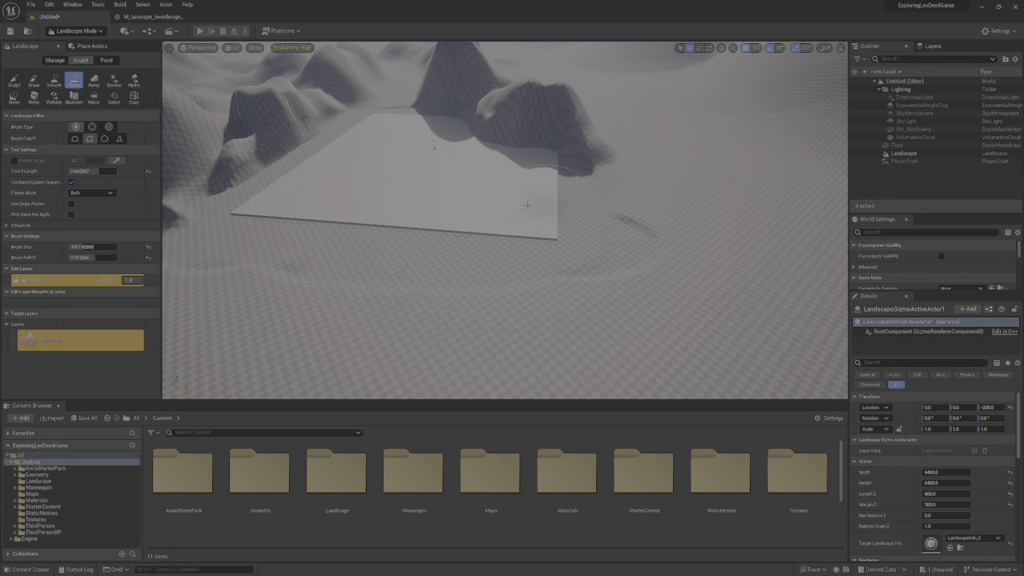
mouse_move(527, 205)
right_down()
mouse_move(501, 264)
mouse_move(421, 165)
mouse_move(411, 189)
mouse_move(497, 245)
mouse_move(516, 224)
mouse_move(537, 264)
mouse_move(519, 216)
right_up()
key(w)
key(w)
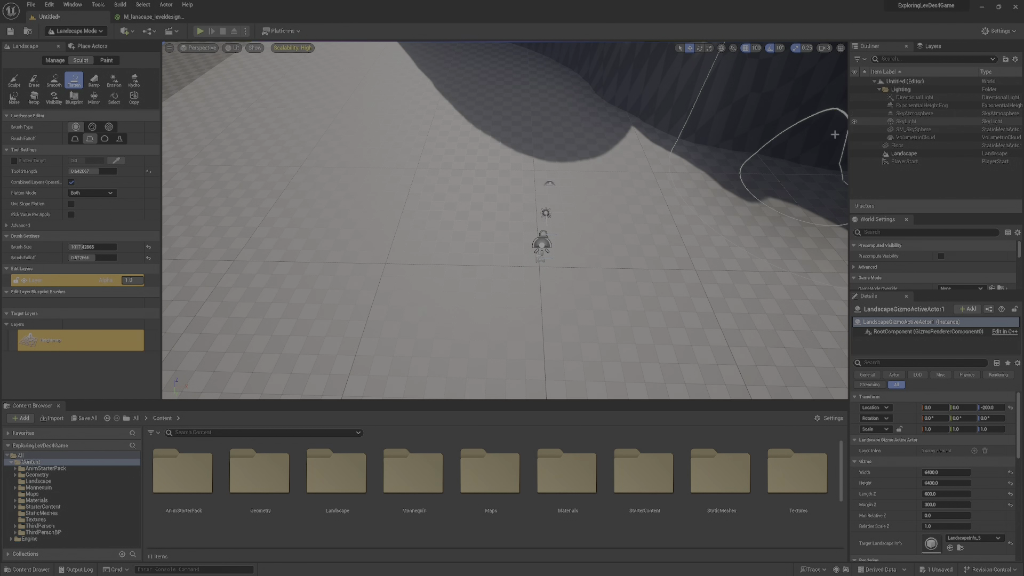
key(s)
mouse_move(704, 179)
right_down()
mouse_move(683, 141)
mouse_move(699, 173)
mouse_move(656, 187)
mouse_move(440, 189)
mouse_move(470, 225)
mouse_move(476, 321)
right_up()
key(s)
key(d)
key(w)
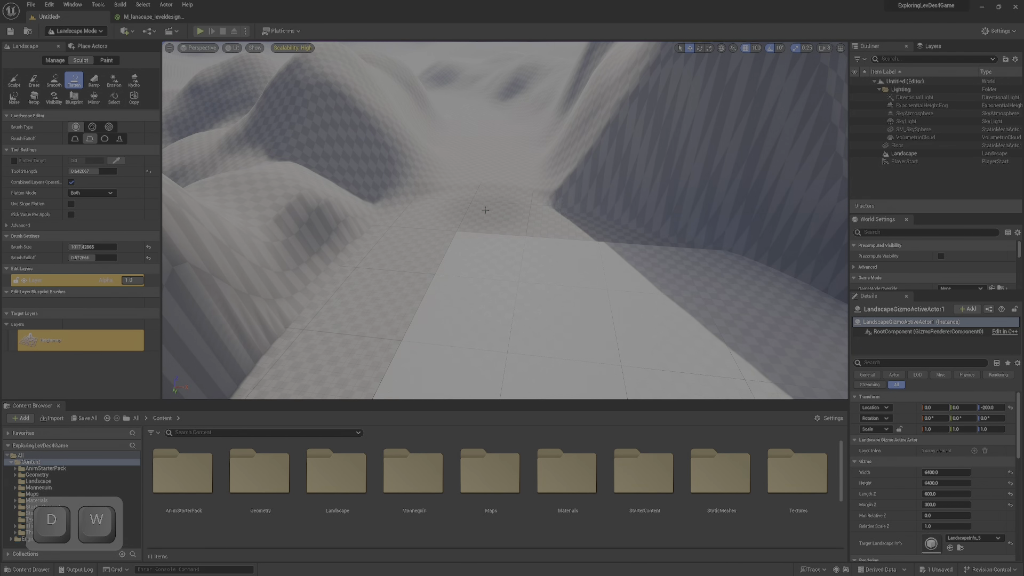
key(w)
right_drag(498, 210, 469, 174)
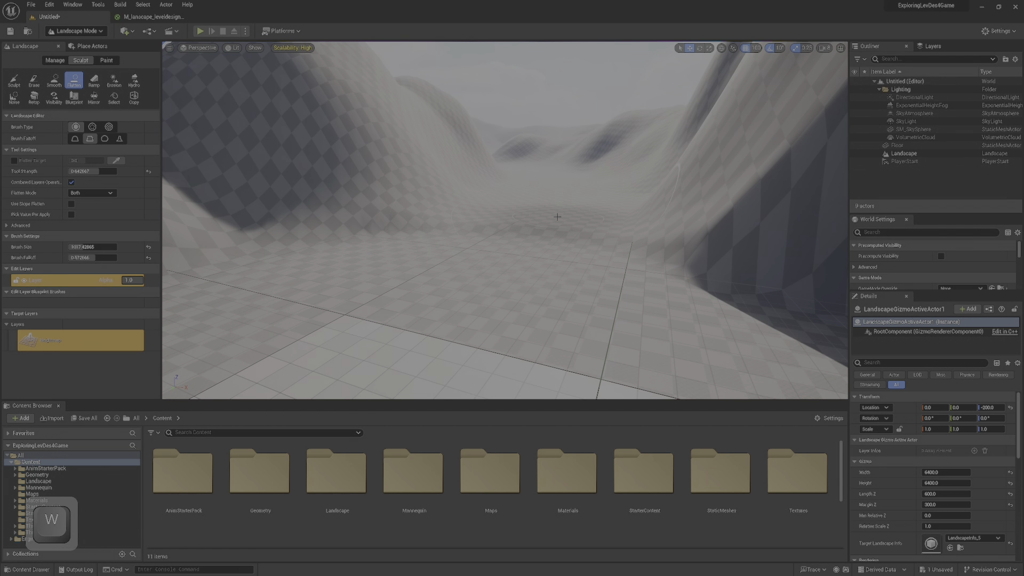
mouse_move(507, 196)
mouse_down()
mouse_move(455, 208)
mouse_move(464, 210)
mouse_up()
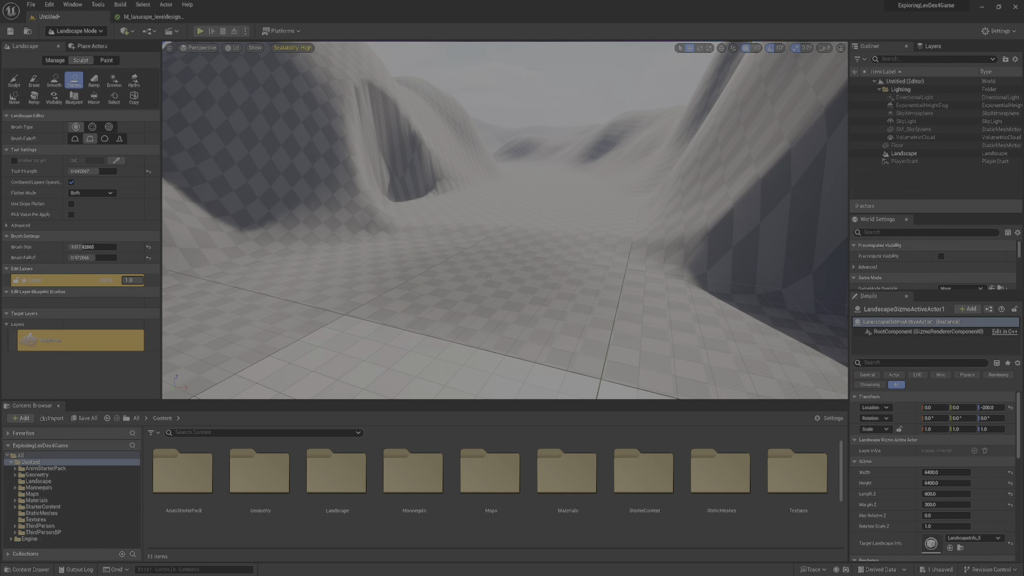
- Shrink the Flatten brush considerably and lower its falloff for sharper-edged terrain shaping
right_drag(488, 277, 478, 279)
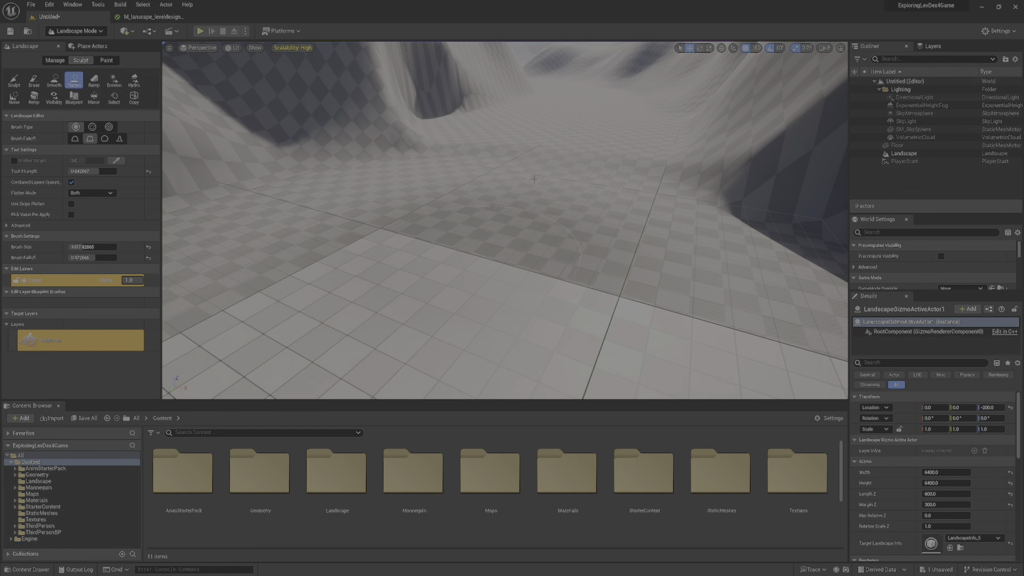
right_drag(388, 318, 408, 325)
key(w)
mouse_move(504, 229)
right_down()
mouse_move(504, 245)
mouse_move(475, 233)
right_up()
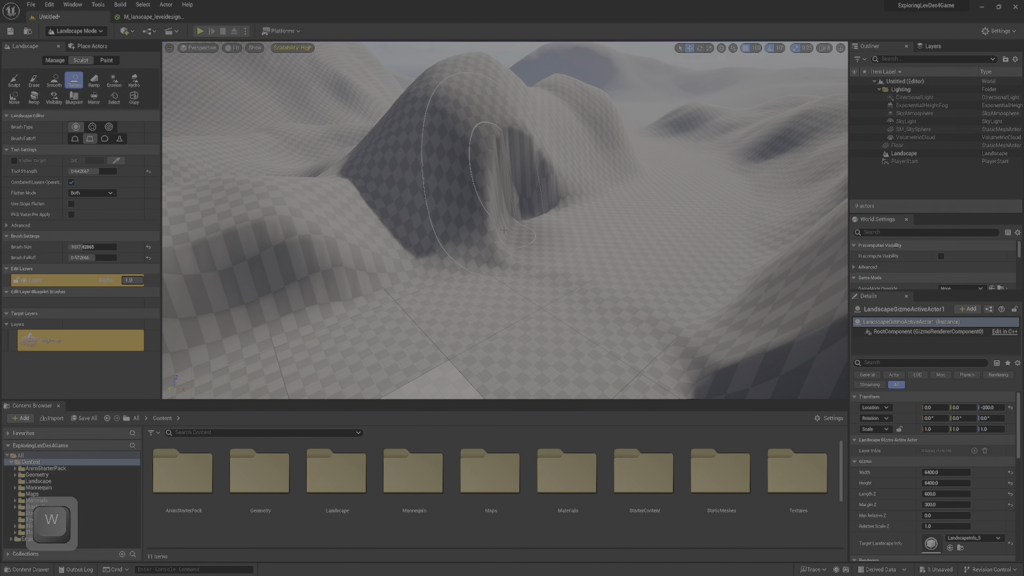
key(bracketleft)
key(bracketleft)
key(bracketleft)
key(bracketleft)
key(bracketleft)
key(bracketleft)
key(bracketleft)
key(bracketleft)
key(bracketleft)
key(bracketleft)
key(bracketleft)
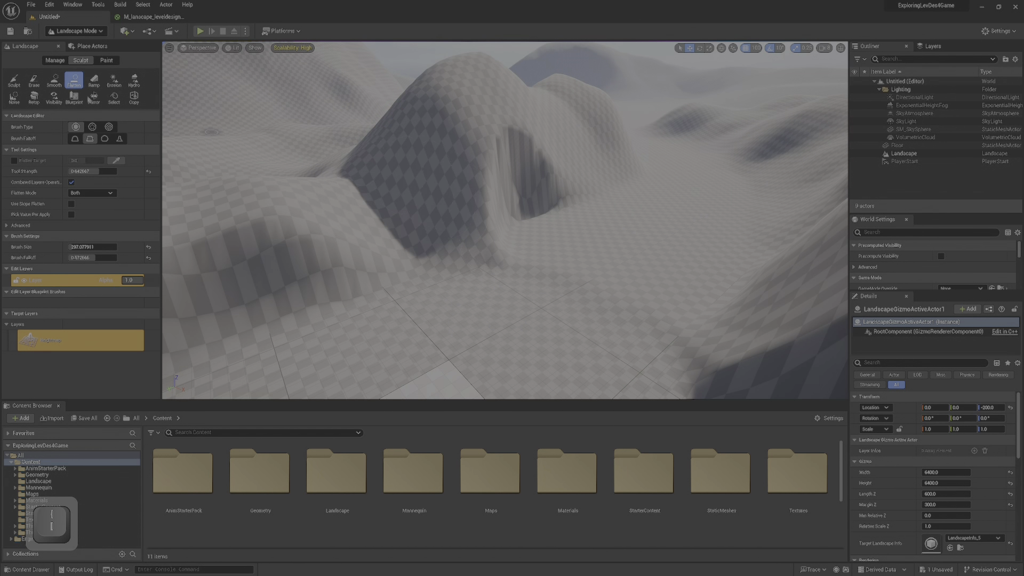
right_drag(482, 285, 504, 320)
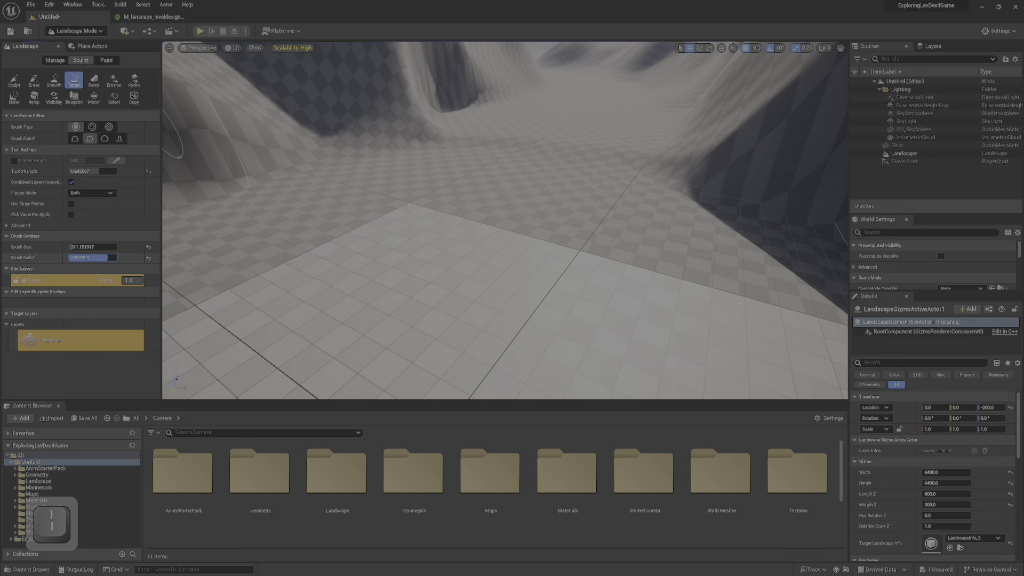
drag(110, 258, 74, 257)
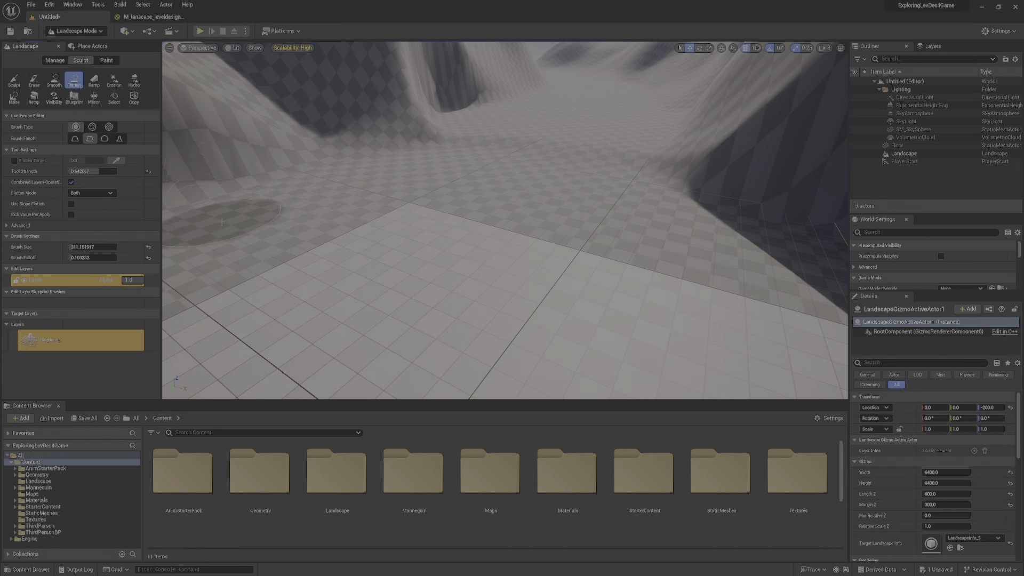
- Carve stepped terraces and cliff ledges into the mountain along one side of the valley with the small Flatten brush
mouse_move(400, 104)
mouse_down()
mouse_move(277, 123)
mouse_move(331, 99)
mouse_move(256, 90)
mouse_move(433, 82)
mouse_move(471, 63)
mouse_up()
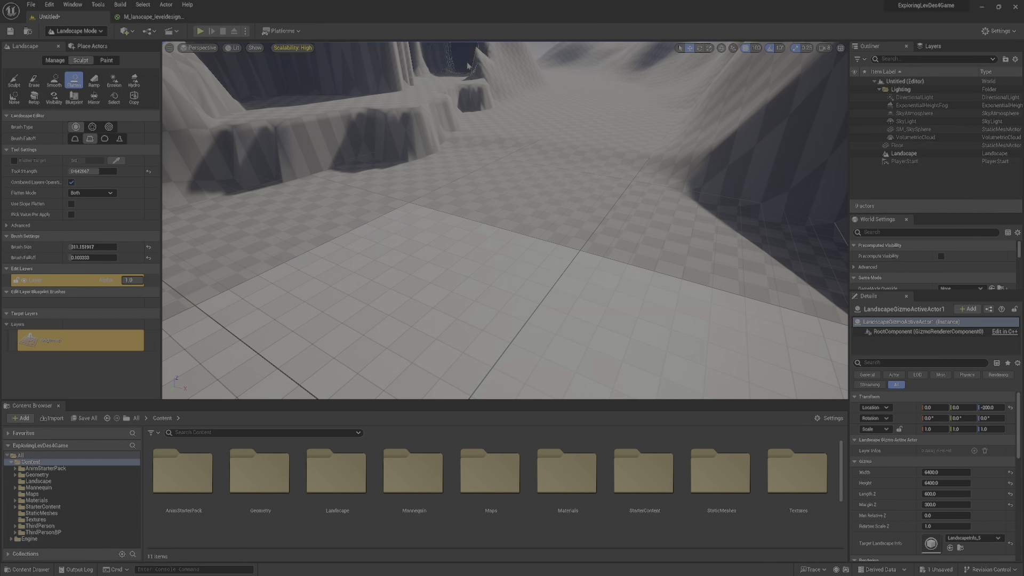
right_drag(500, 70, 511, 85)
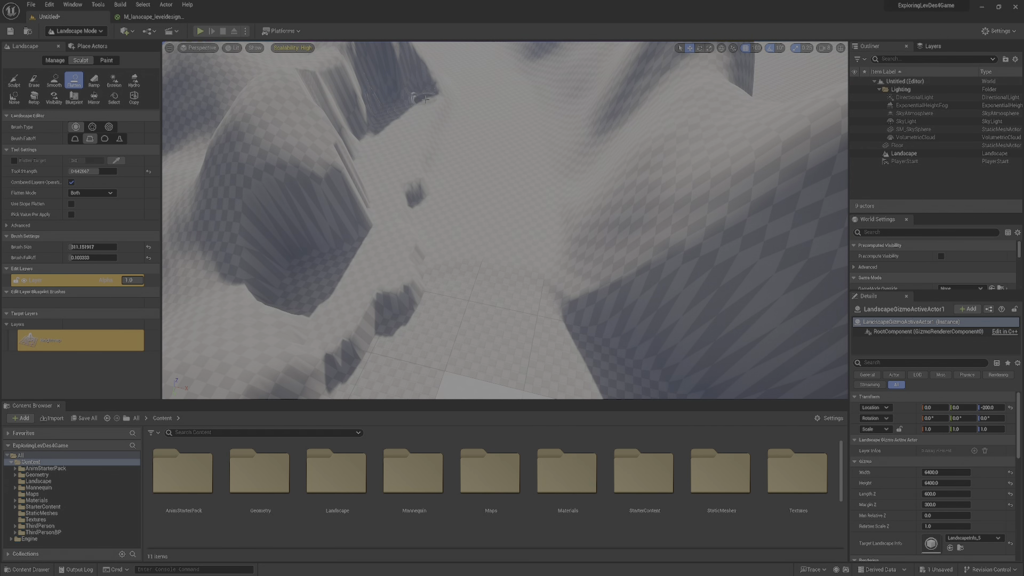
mouse_move(582, 304)
right_down()
mouse_move(588, 312)
mouse_move(474, 312)
mouse_move(589, 227)
right_up()
mouse_move(614, 237)
mouse_down()
mouse_move(678, 192)
mouse_move(643, 235)
mouse_up()
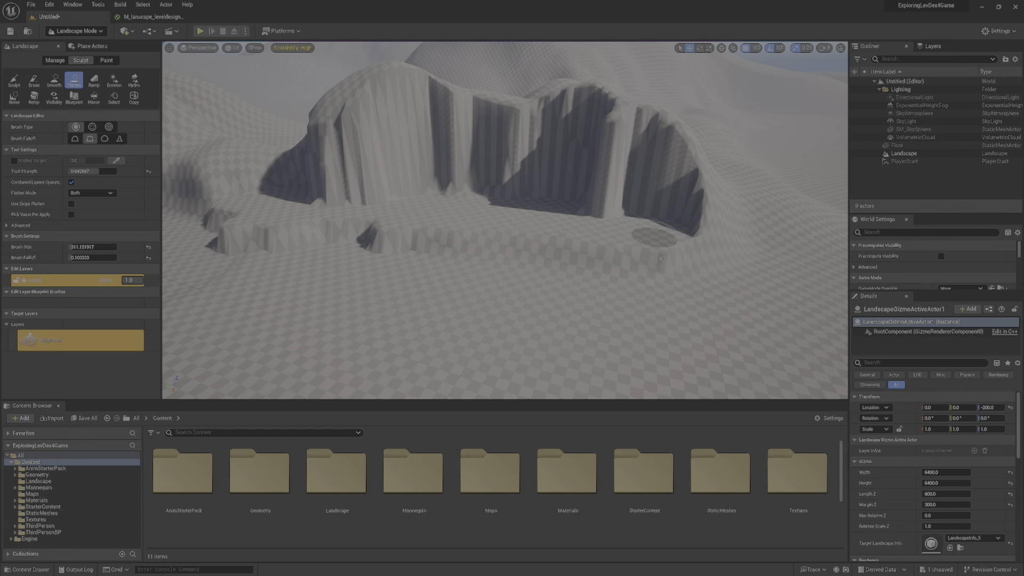
mouse_move(751, 230)
mouse_down()
mouse_move(650, 166)
mouse_move(472, 160)
mouse_move(368, 171)
mouse_move(342, 149)
mouse_move(320, 176)
mouse_move(334, 160)
mouse_move(381, 194)
mouse_move(310, 208)
mouse_up()
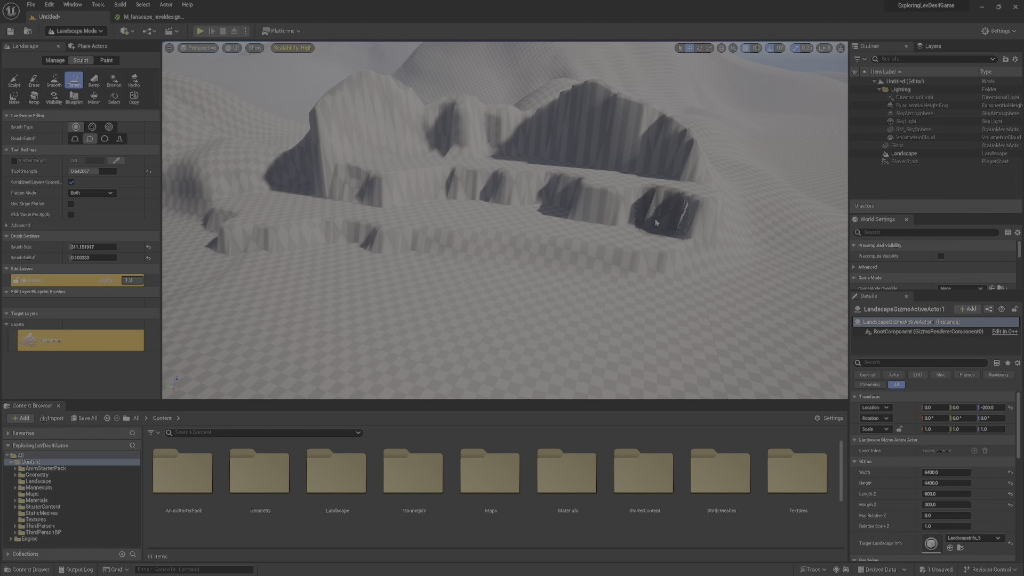
- Extend the flattened ledges around the far end of the terraced mountain
right_drag(736, 278, 790, 280)
mouse_move(617, 151)
right_down()
mouse_move(598, 202)
mouse_move(616, 152)
right_up()
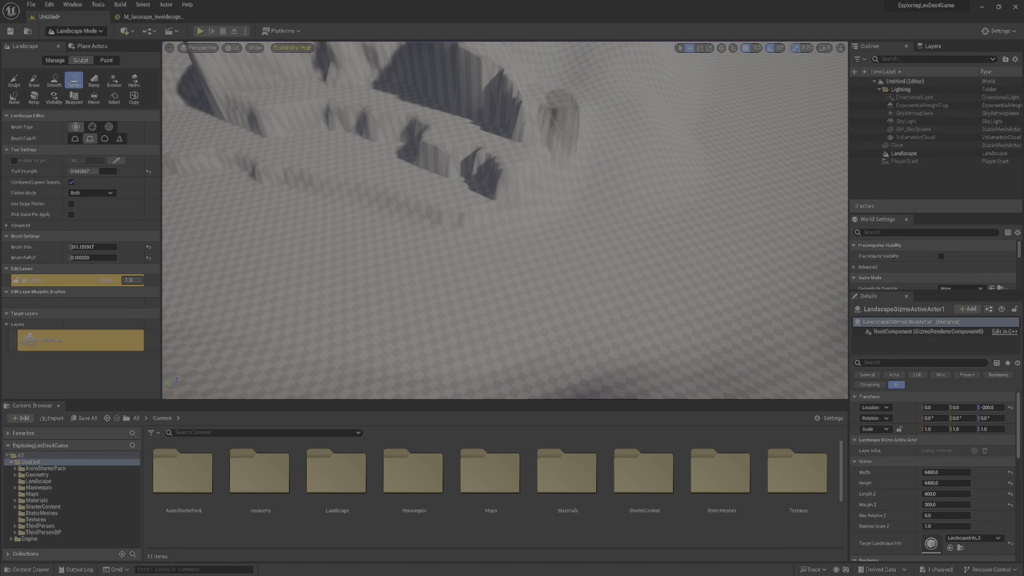
drag(560, 102, 646, 110)
- Flatten ledges and a raised plateau into the large mountain on the opposite side of the valley, beside the floor
mouse_move(657, 105)
right_down()
mouse_move(643, 112)
mouse_move(678, 69)
mouse_move(666, 59)
mouse_move(624, 85)
right_up()
right_drag(650, 208, 650, 208)
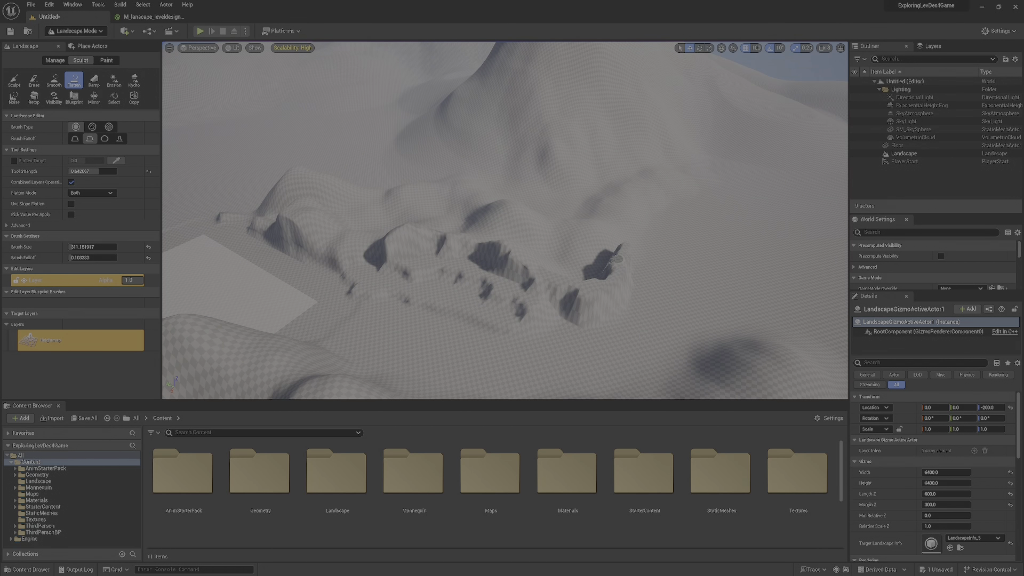
mouse_move(575, 269)
right_down()
mouse_move(614, 267)
mouse_move(651, 298)
mouse_move(667, 288)
mouse_move(629, 272)
mouse_move(621, 279)
right_up()
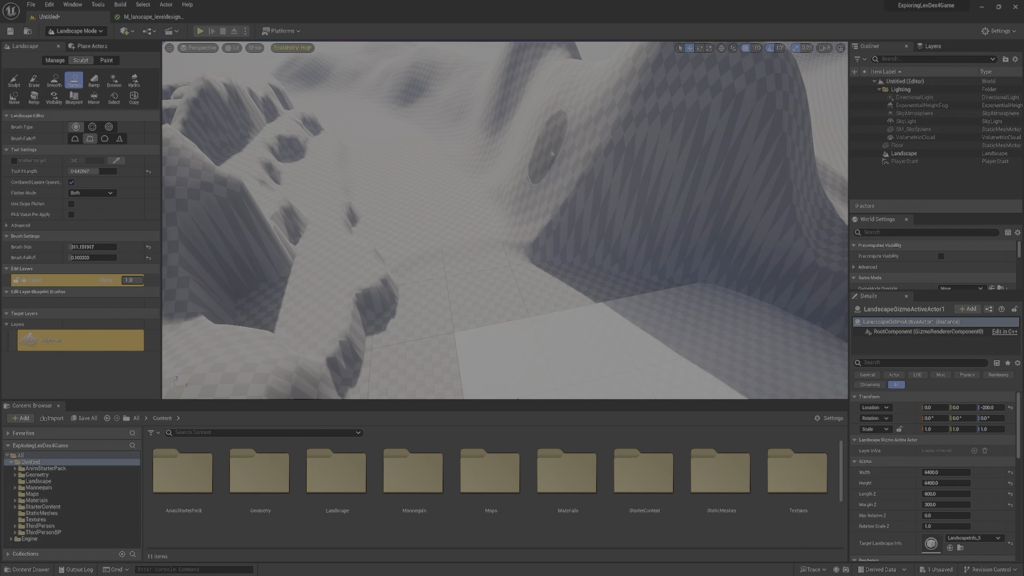
drag(551, 137, 541, 143)
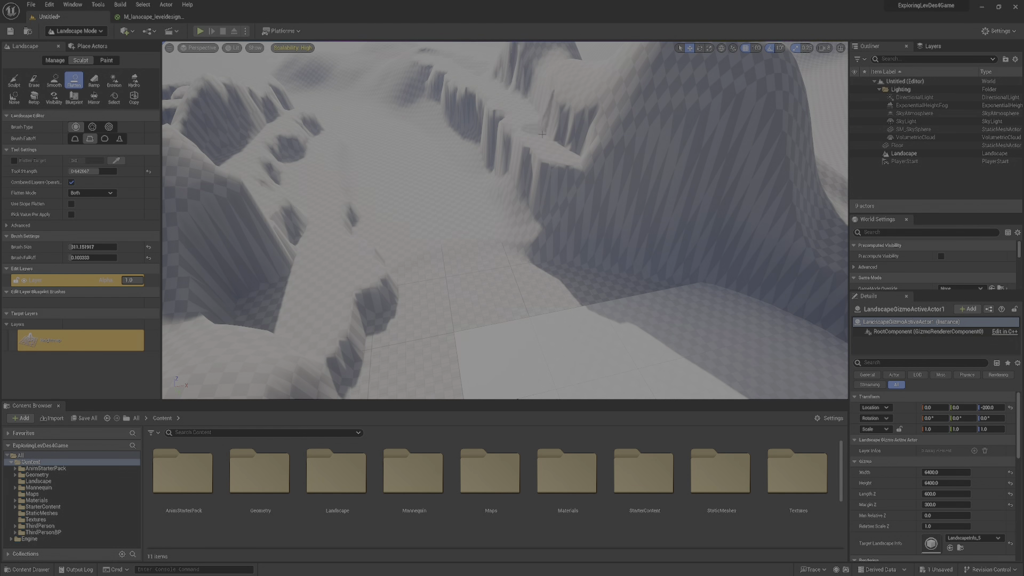
mouse_move(542, 134)
mouse_down()
mouse_move(627, 171)
mouse_move(663, 155)
mouse_move(704, 193)
mouse_move(690, 269)
mouse_move(759, 179)
mouse_move(759, 263)
mouse_move(773, 194)
mouse_up()
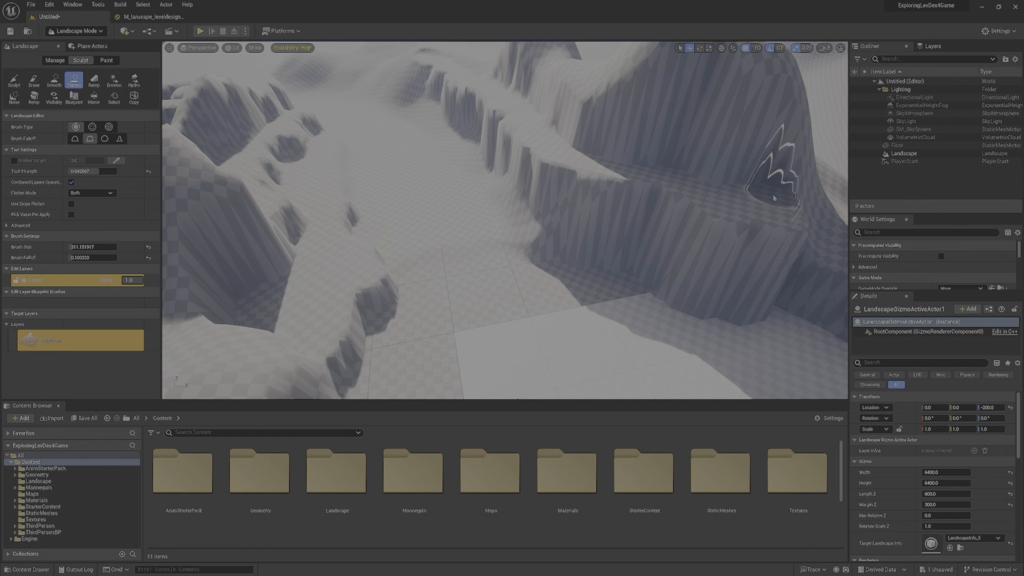
right_drag(774, 198, 796, 204)
mouse_move(680, 109)
mouse_down()
mouse_move(752, 160)
mouse_move(776, 136)
mouse_move(747, 152)
mouse_move(766, 148)
mouse_up()
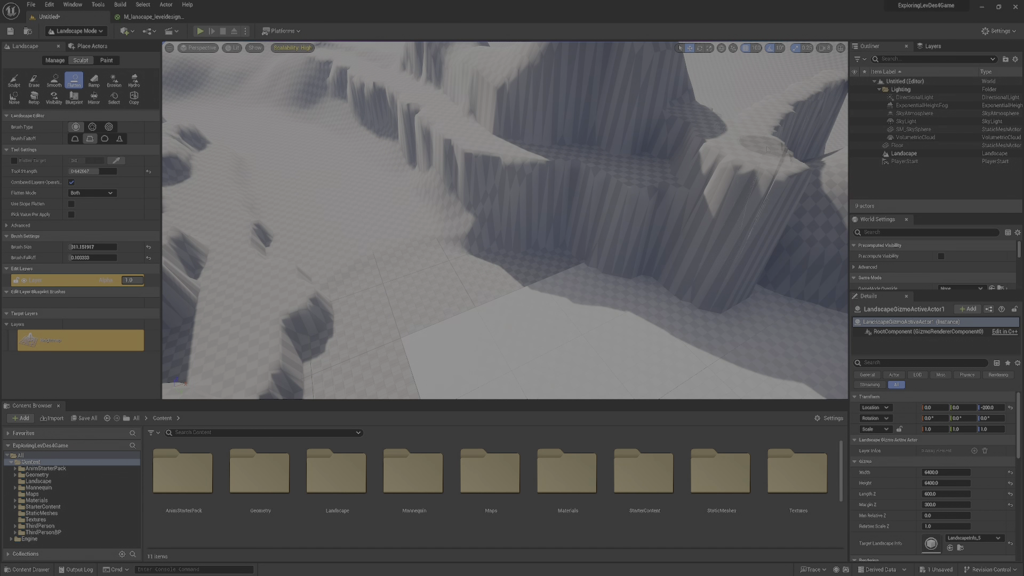
- Soften the steep ledge edges and slope base on the terraced side of the valley with the Smooth tool
right_drag(803, 240, 790, 182)
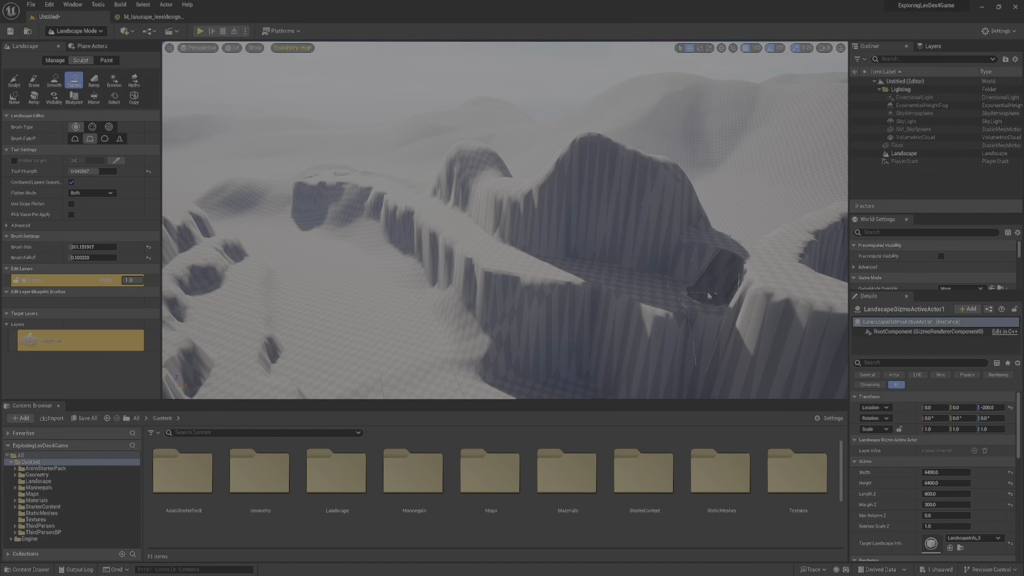
right_drag(709, 297, 613, 294)
mouse_move(614, 294)
right_down()
mouse_move(566, 290)
mouse_move(579, 307)
mouse_move(603, 315)
mouse_move(487, 240)
right_up()
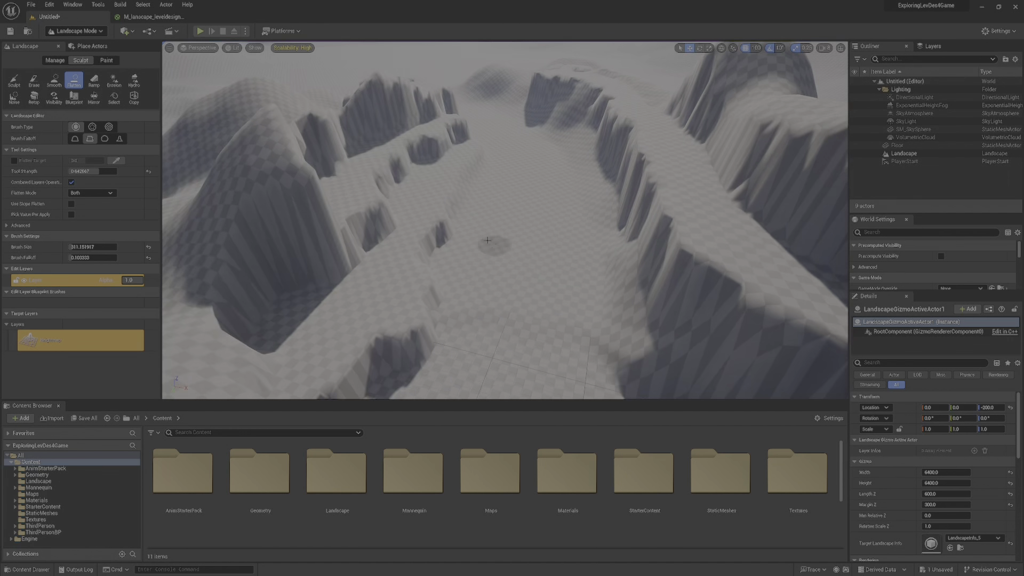
click(53, 80)
right_drag(468, 188, 347, 199)
mouse_move(321, 171)
mouse_down()
mouse_move(389, 153)
mouse_move(369, 179)
mouse_up()
mouse_move(368, 180)
right_down()
mouse_move(370, 216)
mouse_move(342, 213)
right_up()
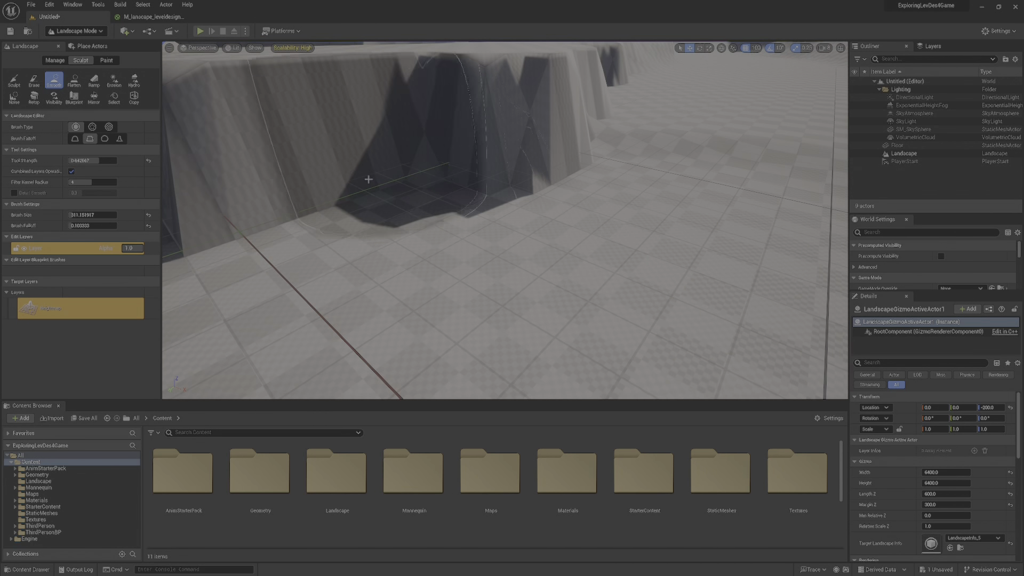
mouse_move(427, 208)
right_down()
mouse_move(443, 235)
mouse_move(421, 240)
right_up()
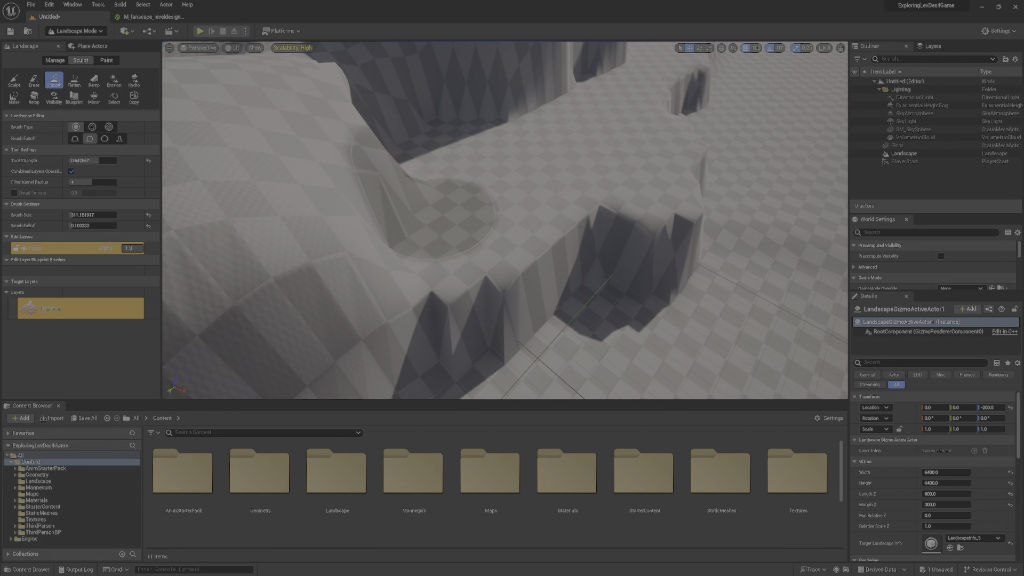
- Smooth the sheer cliff faces of the outer peak at the near end of the terraced mountain
mouse_move(539, 251)
right_down()
mouse_move(571, 256)
mouse_move(504, 259)
mouse_move(489, 332)
mouse_move(509, 313)
mouse_move(515, 363)
mouse_move(512, 299)
mouse_move(467, 217)
right_up()
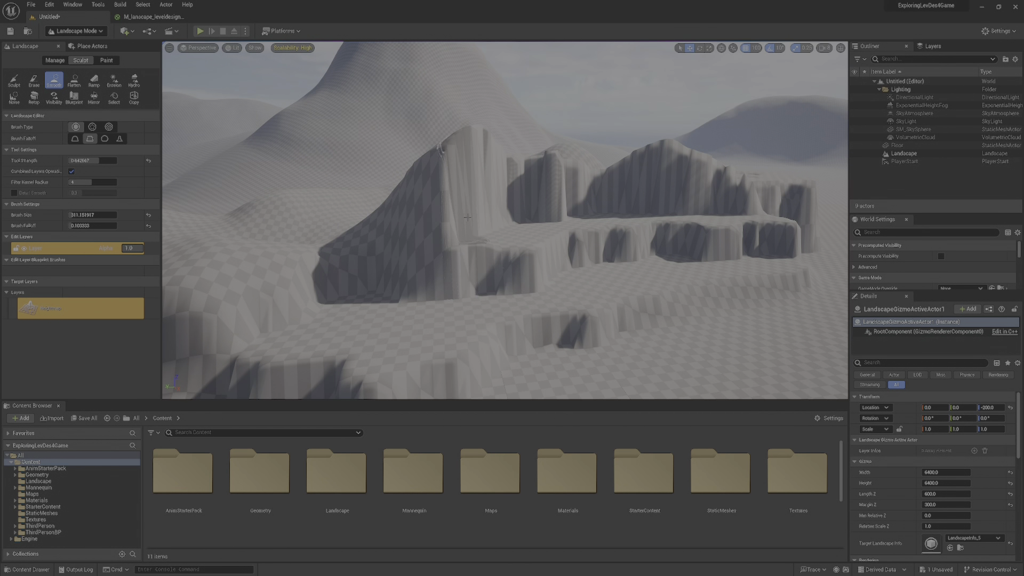
mouse_move(487, 183)
mouse_down()
mouse_move(438, 224)
mouse_move(422, 263)
mouse_move(402, 241)
mouse_up()
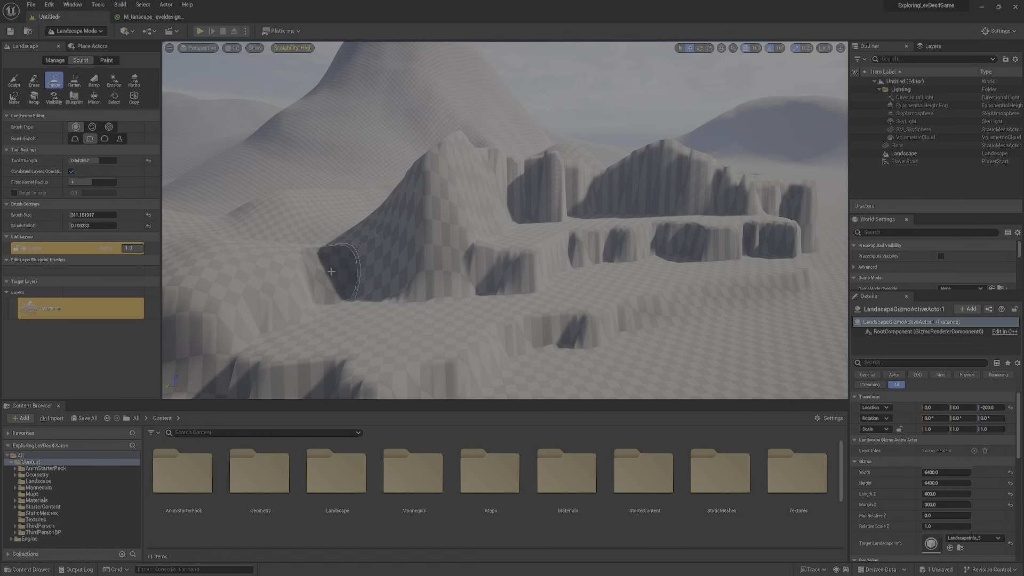
mouse_move(463, 238)
right_down()
mouse_move(528, 259)
mouse_move(512, 283)
mouse_move(592, 245)
mouse_move(568, 291)
mouse_move(581, 299)
mouse_move(568, 288)
mouse_move(533, 111)
mouse_move(429, 176)
right_up()
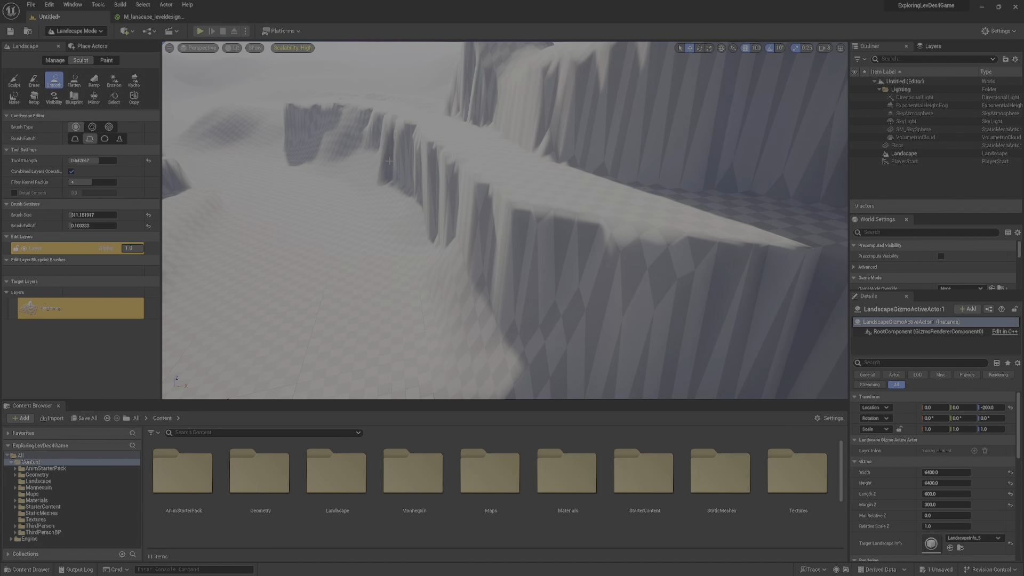
- Smooth the long cliff edge of the ridge across the valley and the tall rock walls rising behind its ledge
right_drag(528, 267, 540, 266)
drag(540, 266, 457, 176)
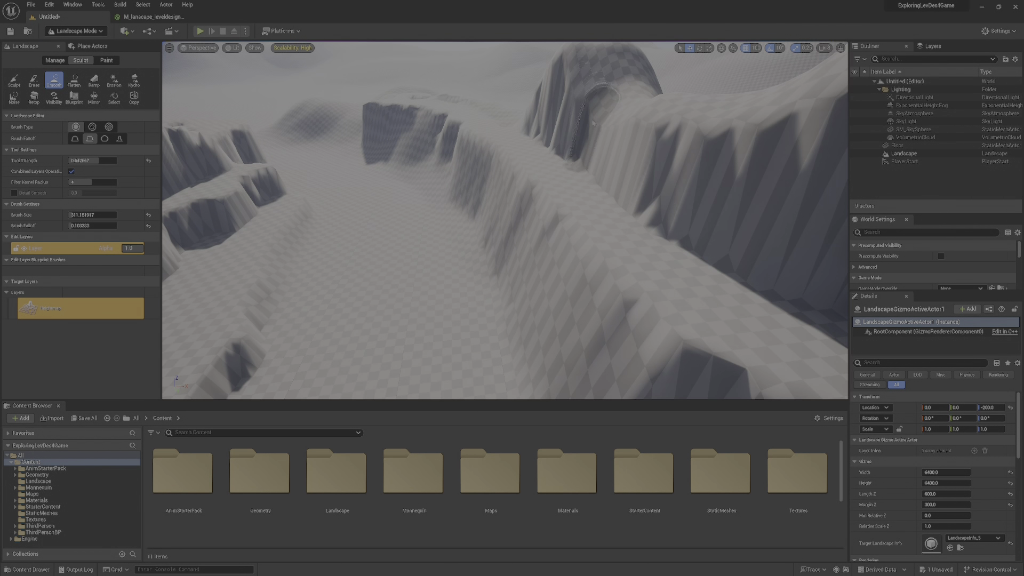
mouse_move(591, 121)
mouse_down()
mouse_move(648, 160)
mouse_move(761, 165)
mouse_up()
right_drag(760, 165, 795, 160)
right_drag(667, 170, 669, 162)
mouse_move(669, 163)
mouse_down()
mouse_move(691, 178)
mouse_move(720, 179)
mouse_up()
mouse_move(720, 179)
right_down()
mouse_move(763, 180)
mouse_move(747, 183)
right_up()
mouse_move(665, 183)
mouse_down()
mouse_move(590, 172)
mouse_move(746, 174)
mouse_up()
right_drag(747, 173, 787, 186)
drag(603, 167, 641, 167)
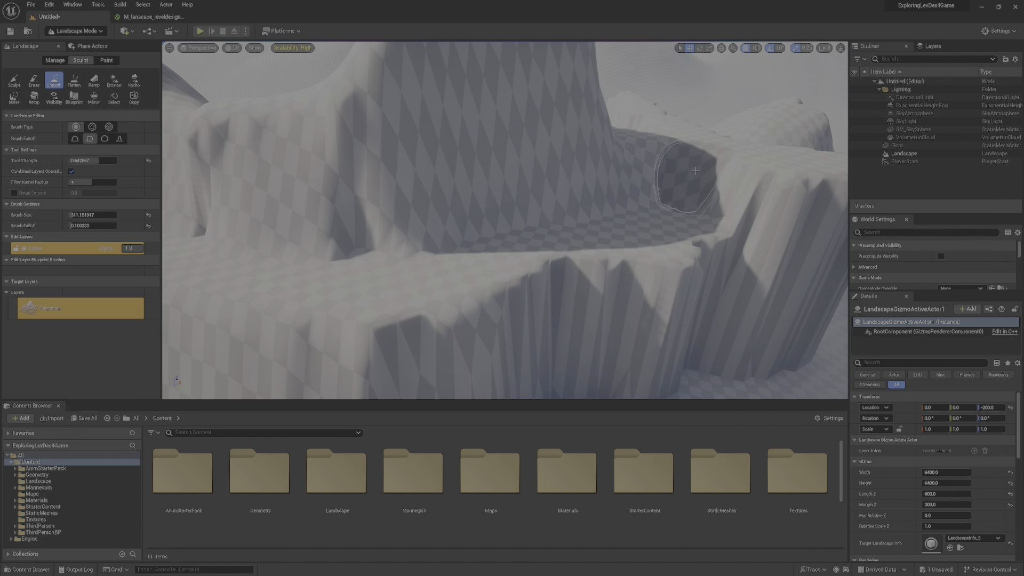
mouse_move(695, 171)
right_down()
mouse_move(747, 205)
mouse_move(710, 209)
mouse_move(733, 186)
right_up()
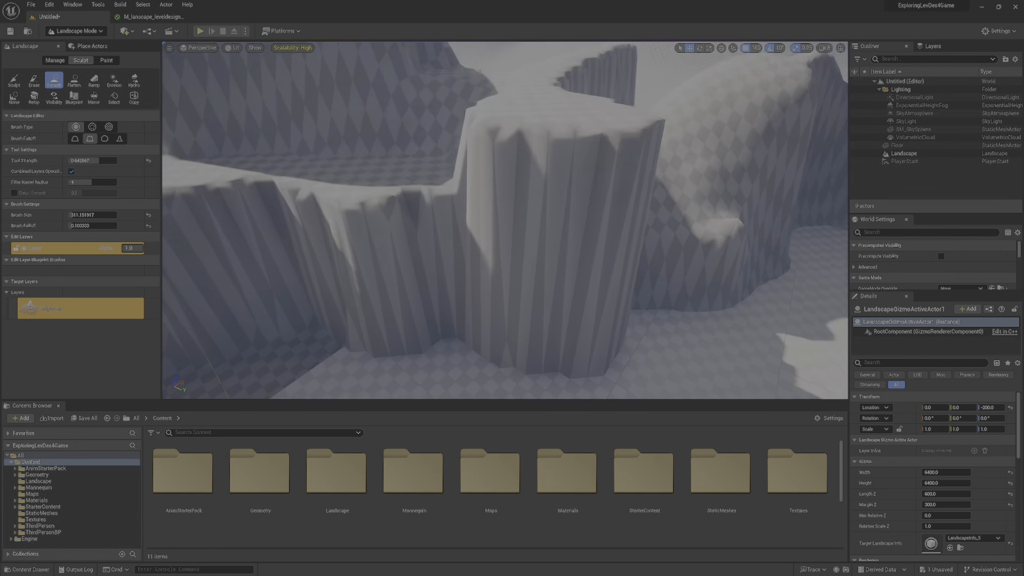
- Add a wide landscape ramp from the ground beside the floor's corner up onto the nearest low ledge
mouse_move(587, 304)
right_down()
mouse_move(595, 283)
mouse_move(608, 299)
mouse_move(552, 269)
mouse_move(566, 264)
mouse_move(579, 224)
mouse_move(525, 251)
mouse_move(512, 266)
mouse_move(520, 278)
mouse_move(504, 262)
mouse_move(512, 257)
mouse_move(499, 266)
mouse_move(480, 251)
mouse_move(423, 129)
right_up()
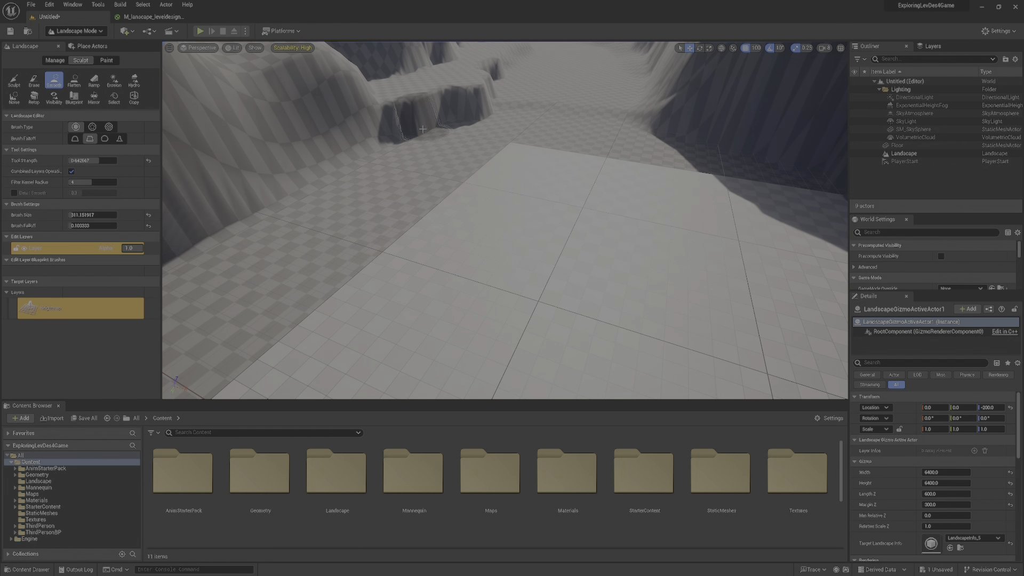
click(94, 81)
mouse_move(353, 237)
right_down()
mouse_move(338, 252)
mouse_move(341, 240)
mouse_move(314, 243)
mouse_move(342, 210)
mouse_move(390, 208)
mouse_move(336, 236)
right_up()
key(Escape)
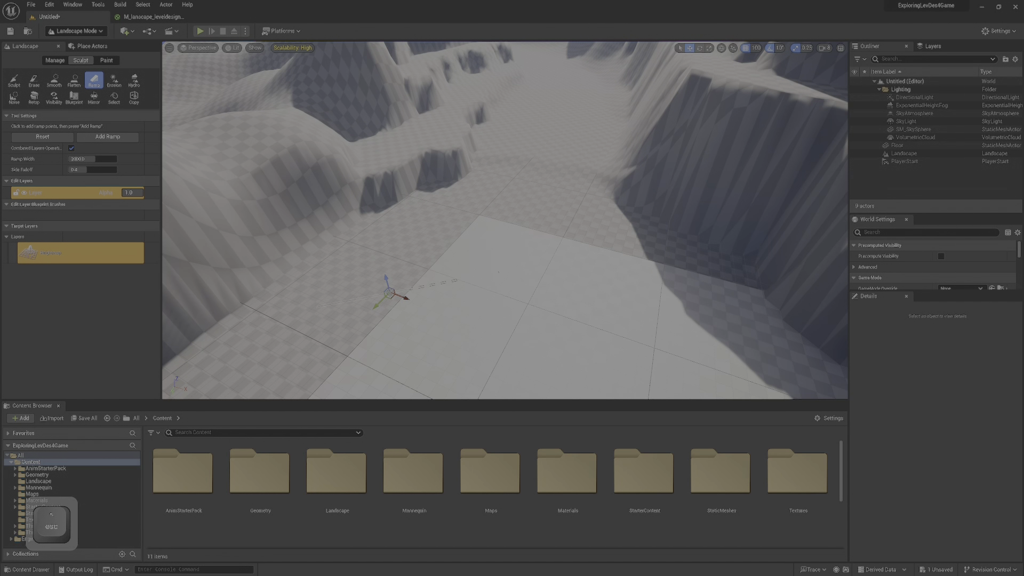
drag(395, 261, 414, 155)
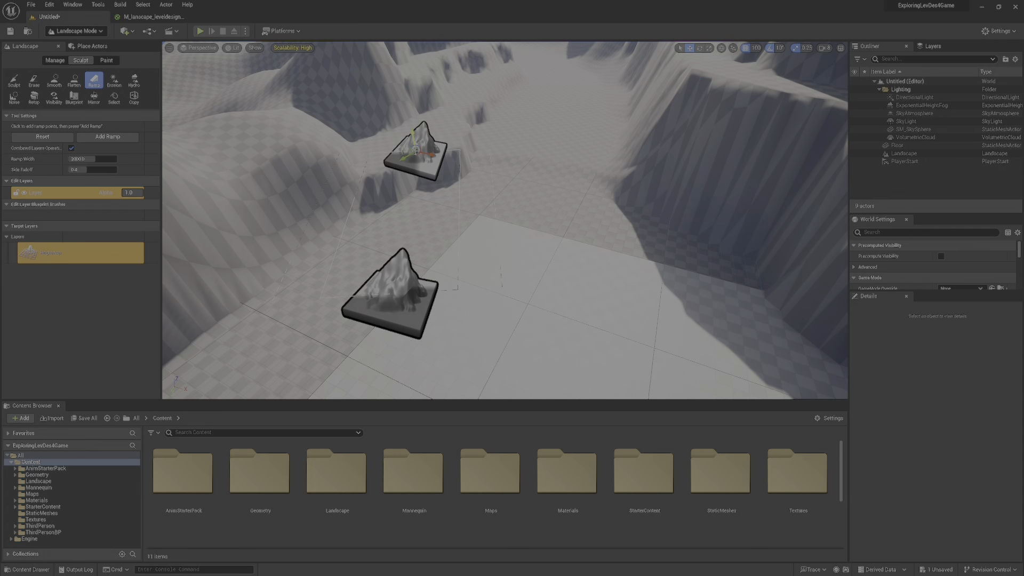
key(Return)
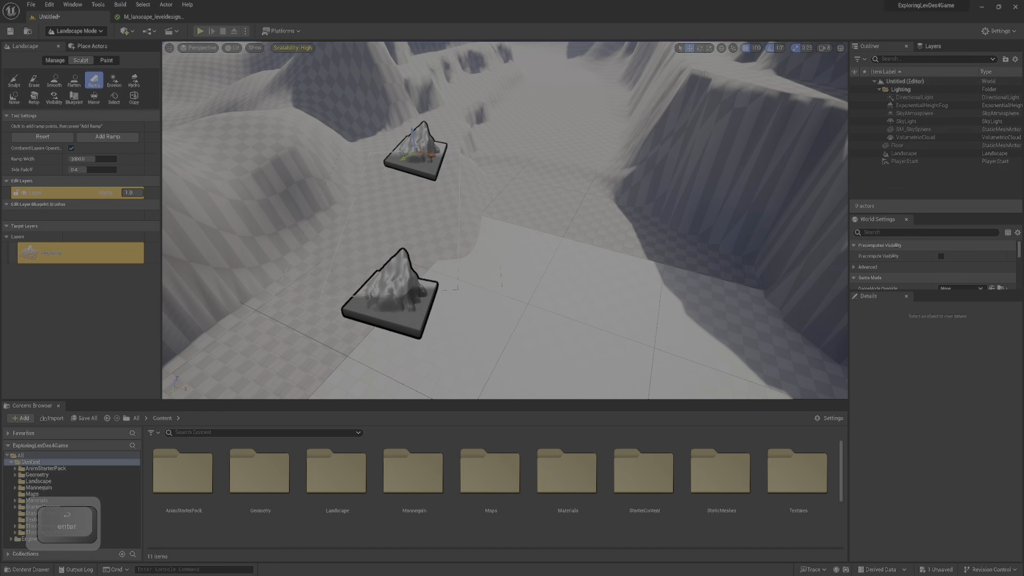
- Try moving the ramp's end point across the valley to the foot of the opposite cliff
drag(431, 155, 611, 193)
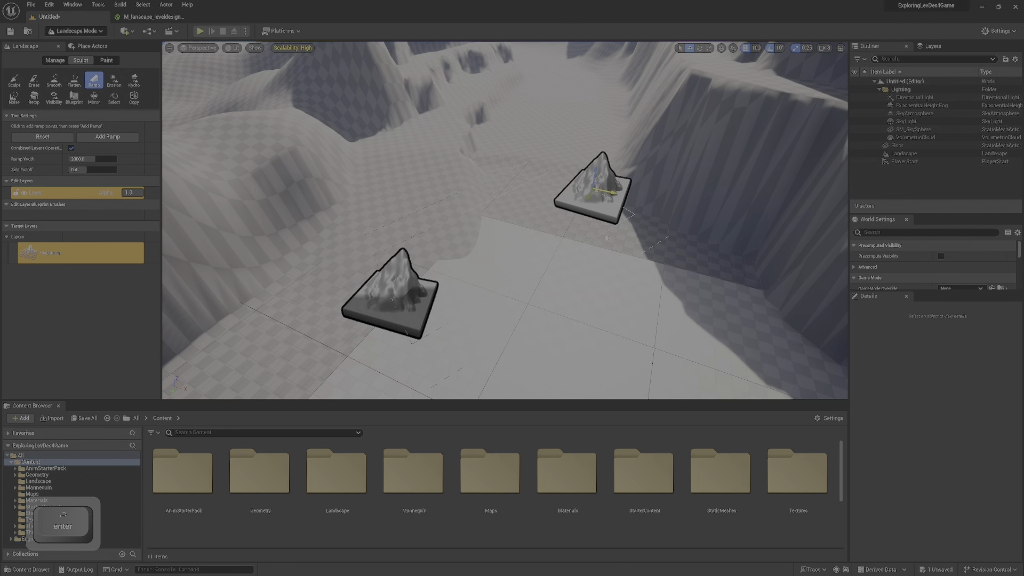
right_drag(611, 194, 434, 177)
right_drag(444, 267, 445, 229)
mouse_move(446, 316)
mouse_down()
mouse_move(439, 407)
mouse_move(559, 280)
mouse_up()
mouse_move(559, 280)
right_down()
mouse_move(567, 341)
mouse_move(573, 278)
right_up()
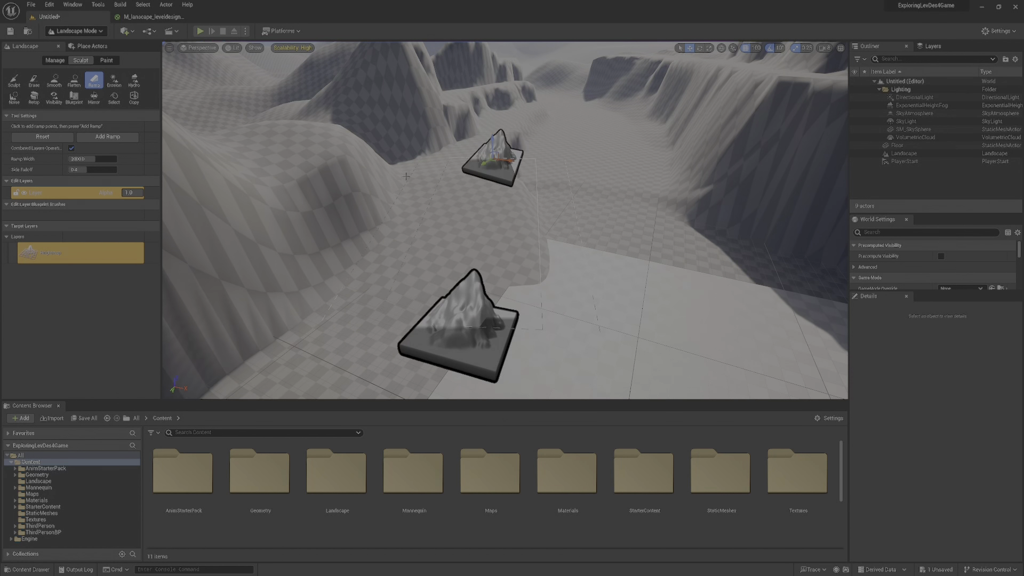
- Narrow the ramp width considerably and place the ramp points from the valley floor to the upper terrace
right_drag(671, 157, 571, 237)
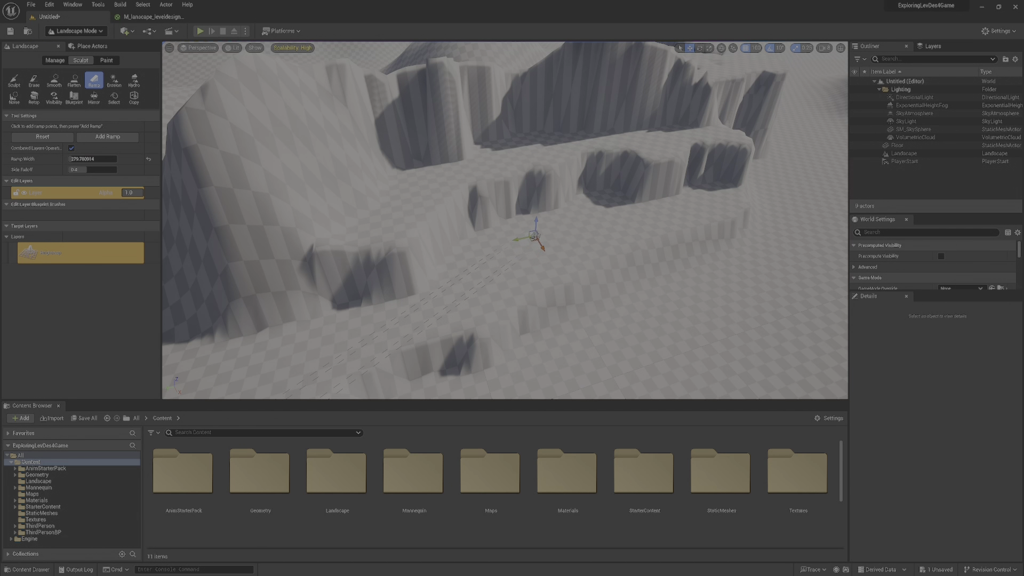
right_drag(592, 227, 574, 216)
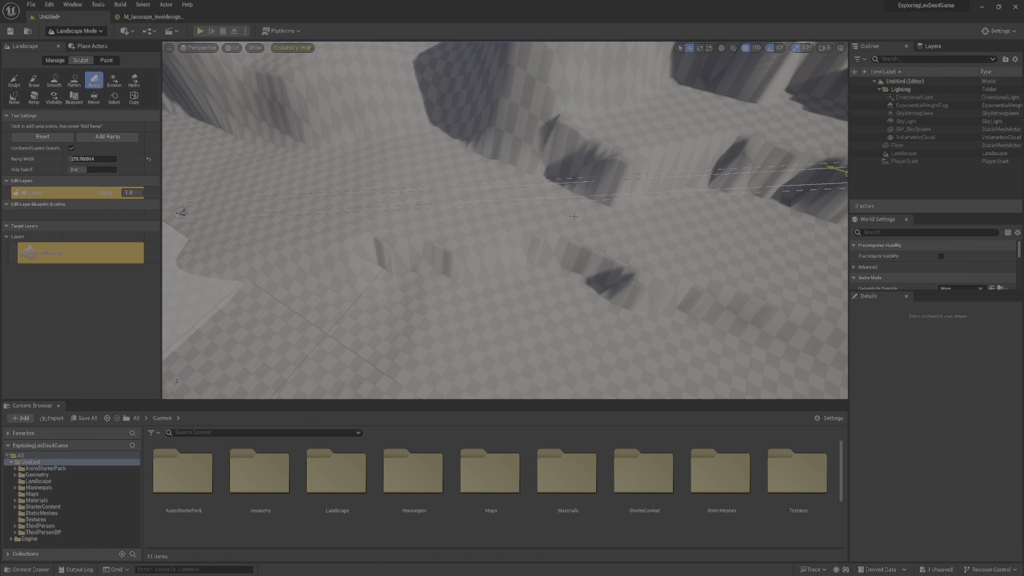
right_drag(278, 203, 273, 153)
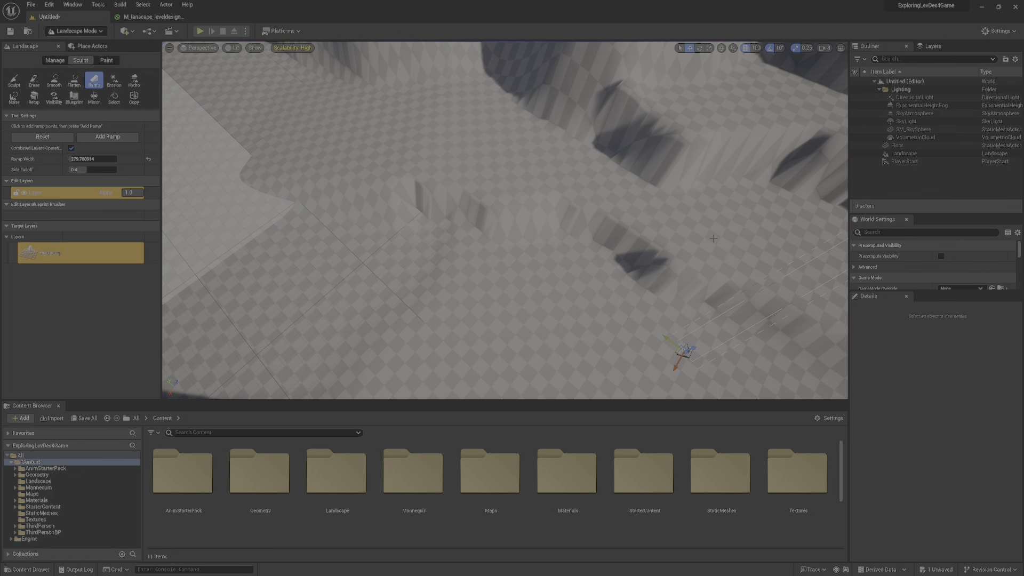
right_drag(635, 230, 689, 211)
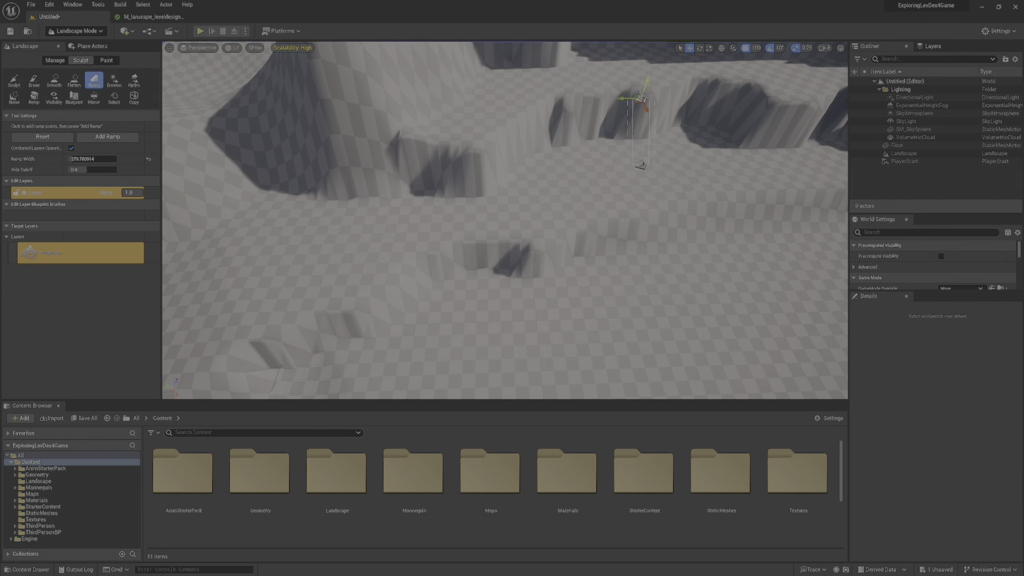
right_drag(657, 182, 717, 144)
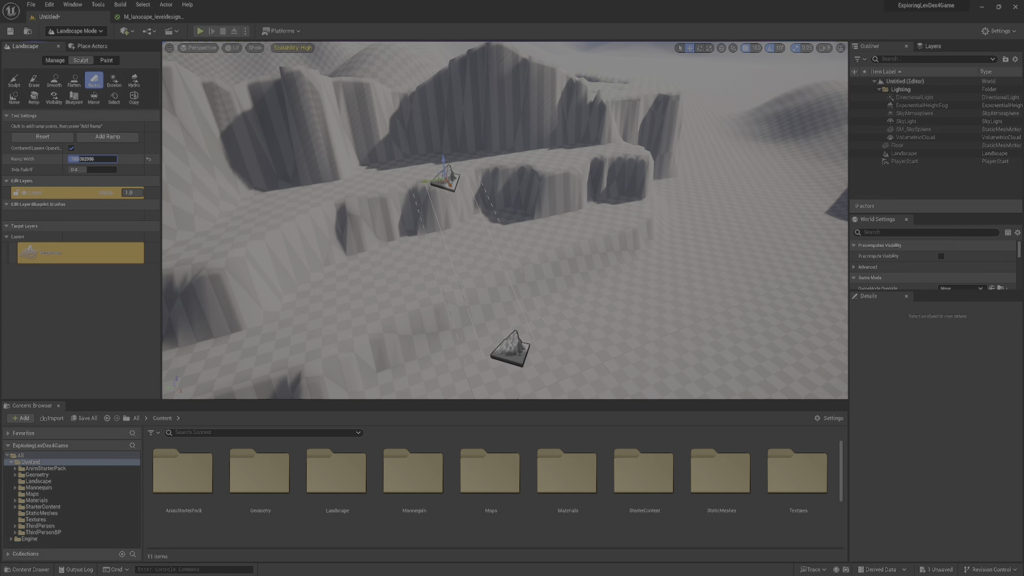
drag(78, 159, 75, 159)
click(76, 159)
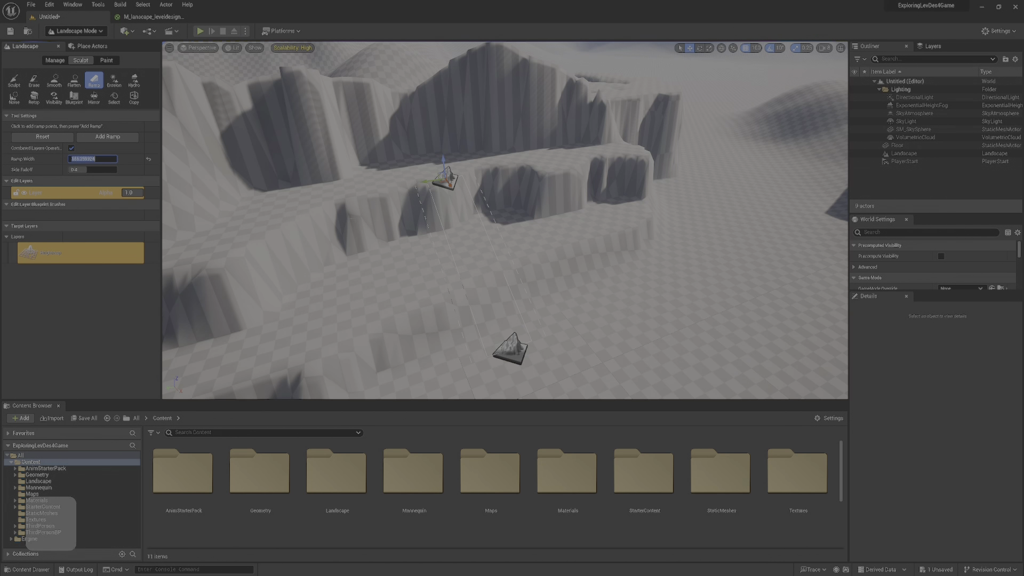
- Try a narrower ramp running straight from the valley floor to the upper terrace, and undo it
right_drag(683, 274, 642, 307)
key(Return)
mouse_move(683, 265)
right_down()
mouse_move(685, 294)
mouse_move(709, 288)
mouse_move(651, 286)
mouse_move(686, 260)
right_up()
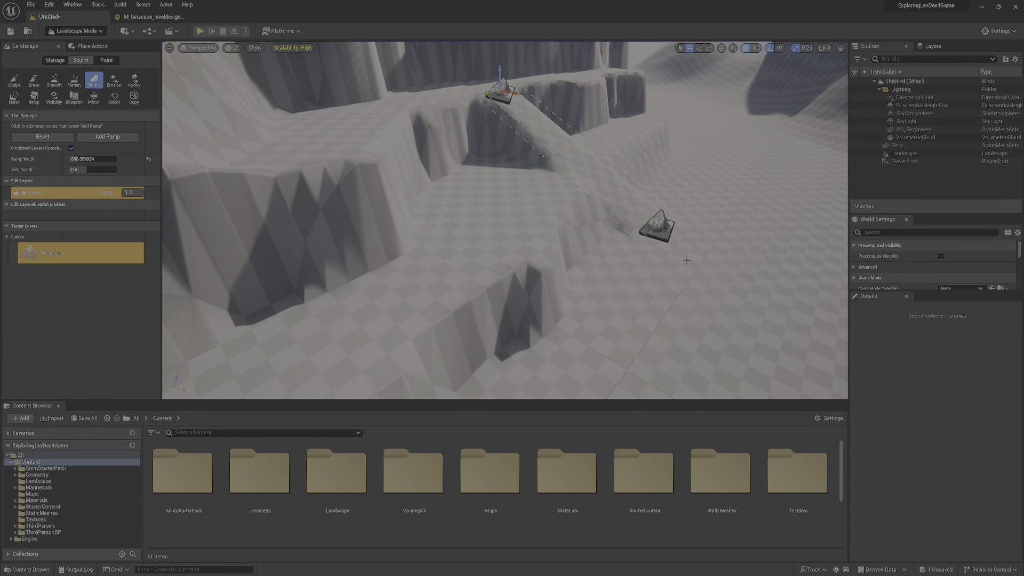
right_drag(616, 199, 579, 182)
key(ctrl+z)
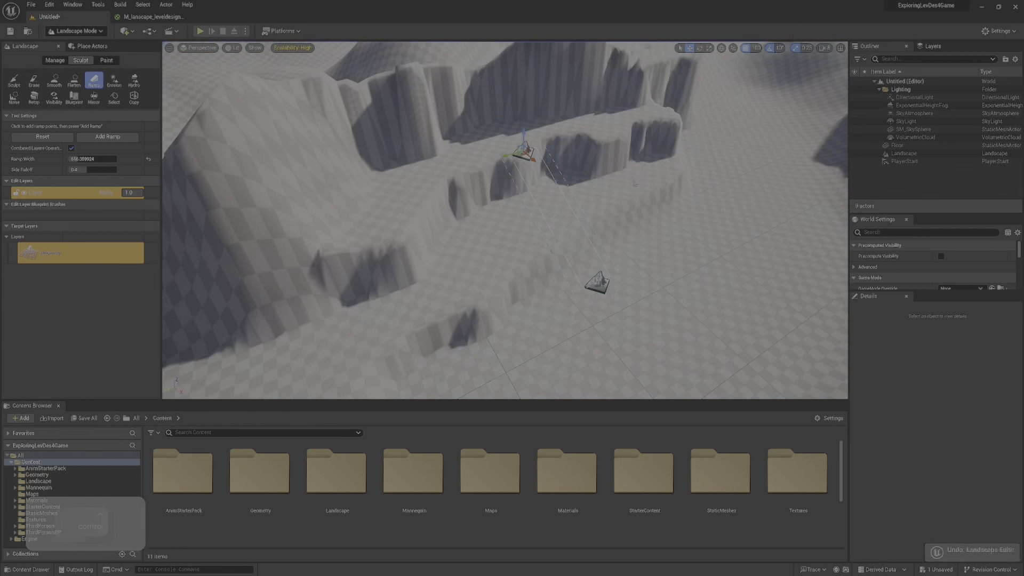
- Build two ramps up the terraced mountain: from the valley floor to the middle terrace, and from there to the upper terrace
right_drag(634, 223, 558, 234)
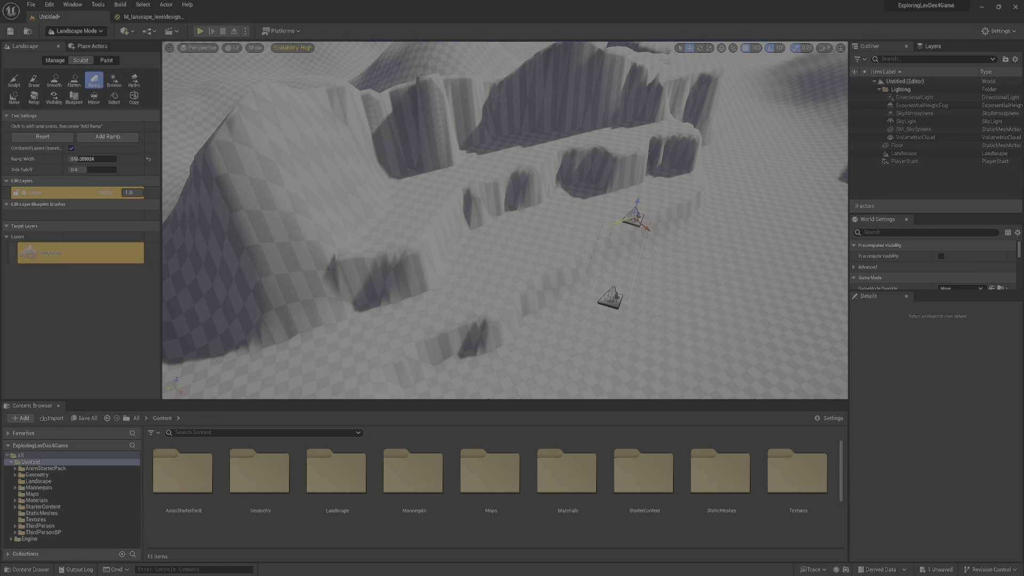
key(Return)
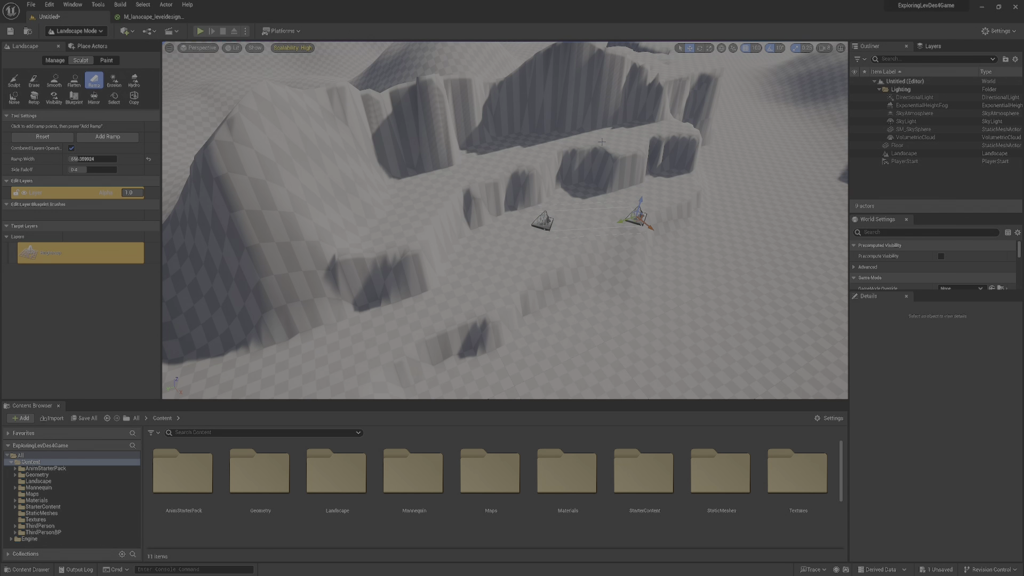
key(Return)
right_drag(606, 152, 592, 176)
right_drag(582, 227, 623, 200)
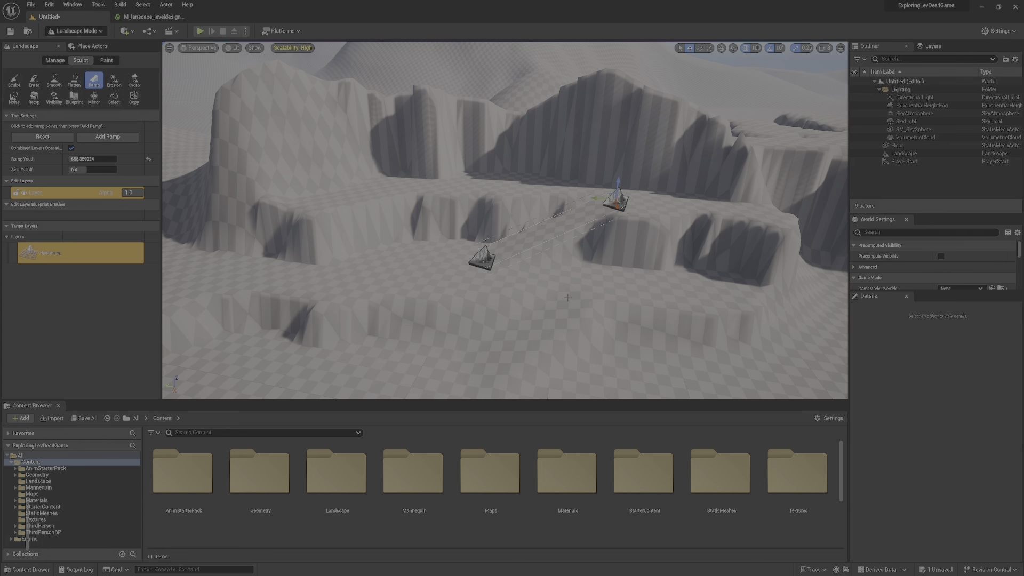
- Switch to selection mode and move the PlayerStart to the floor's far corner, near the terraced mountain
right_drag(542, 291, 581, 278)
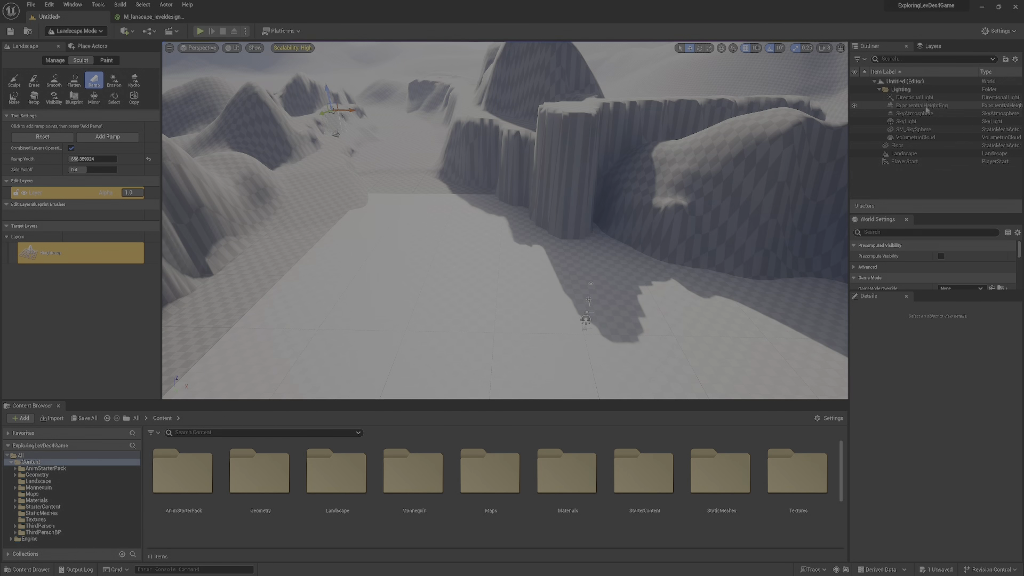
key(shift+1)
click(914, 162)
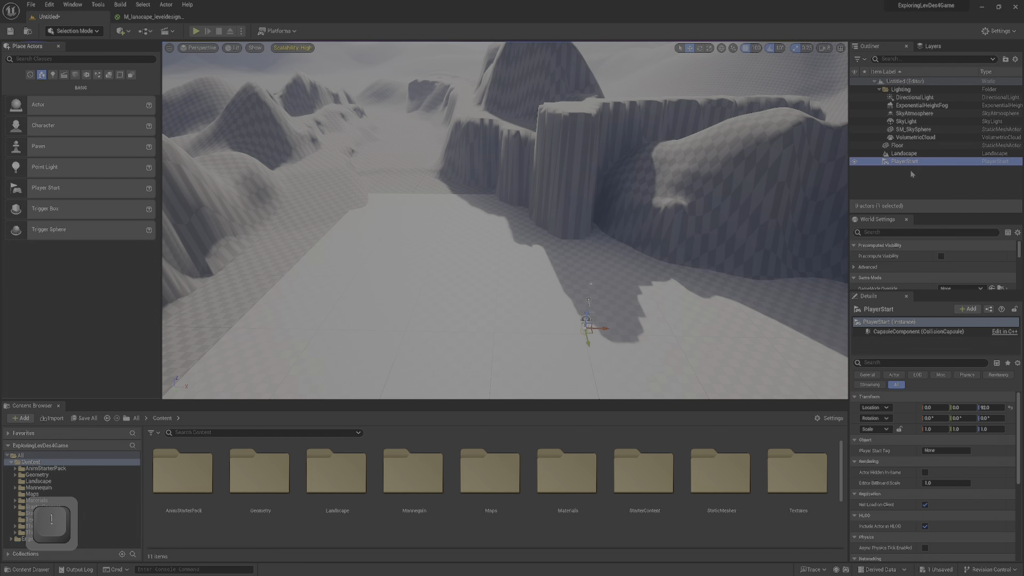
drag(594, 330, 591, 323)
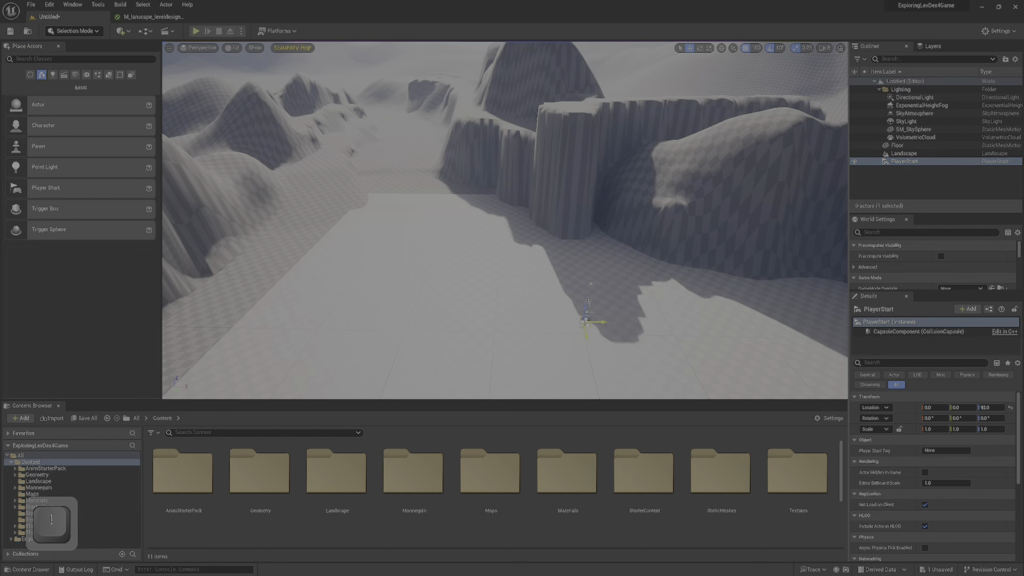
drag(391, 231, 369, 227)
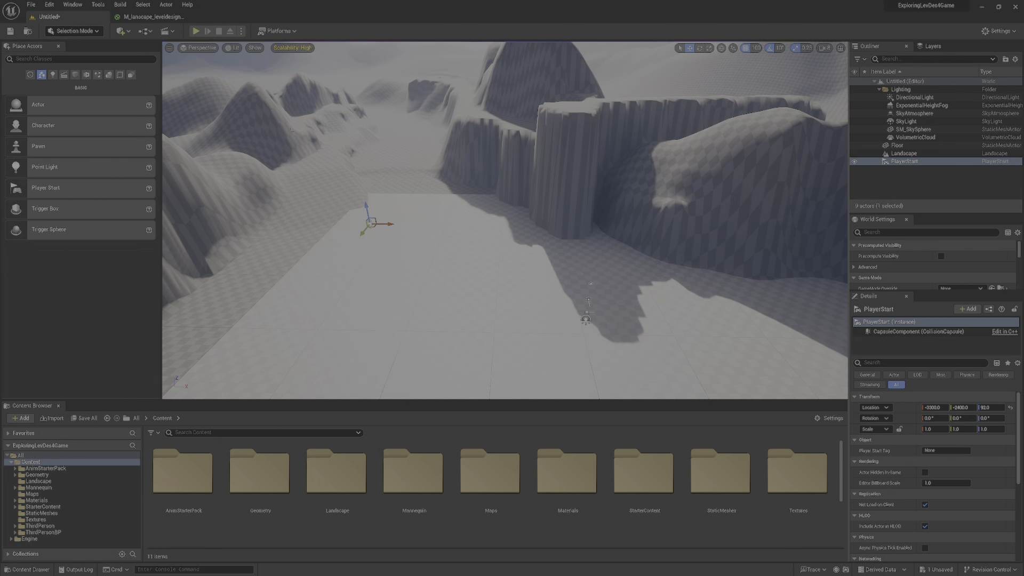
- Play-test the level, running and jumping the character around the floor's raised edge and toward the terraced mountain
click(196, 31)
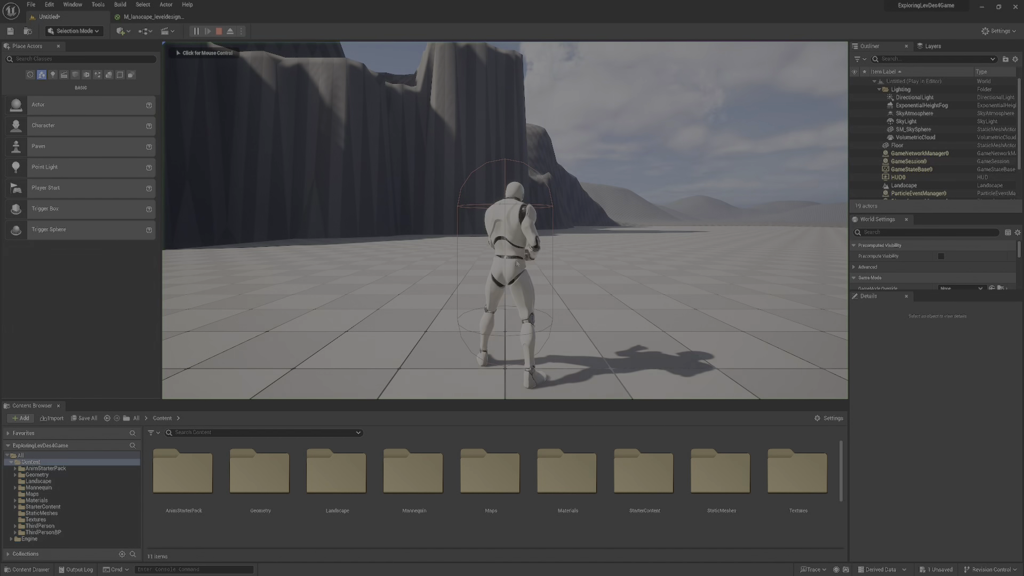
key(w)
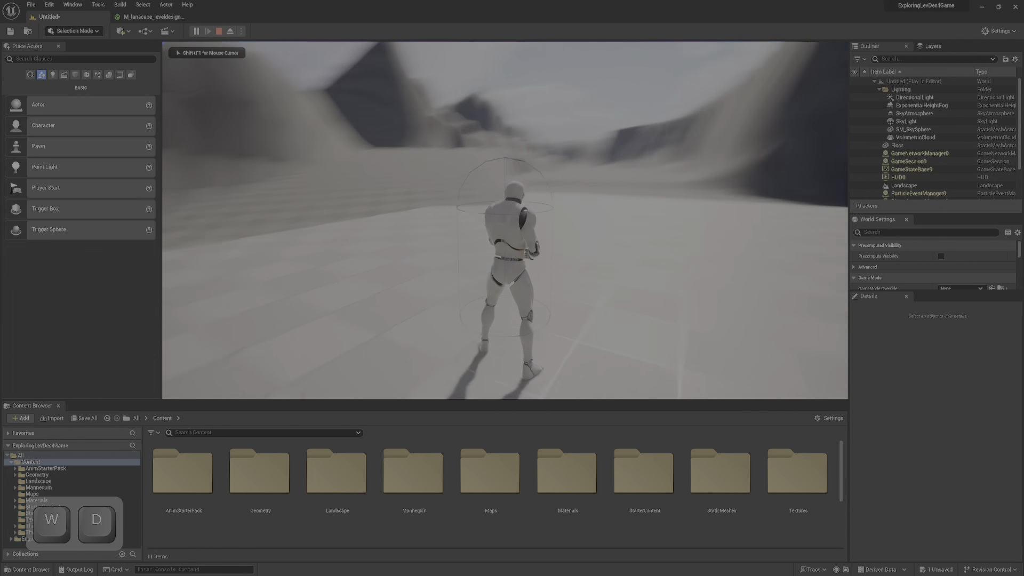
key(d)
key(space)
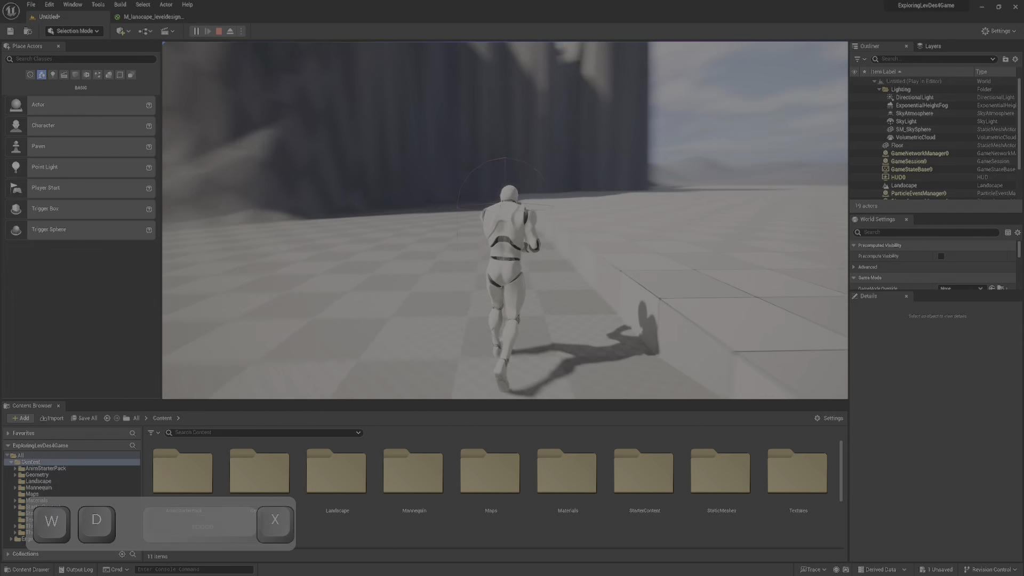
key(x)
key(space)
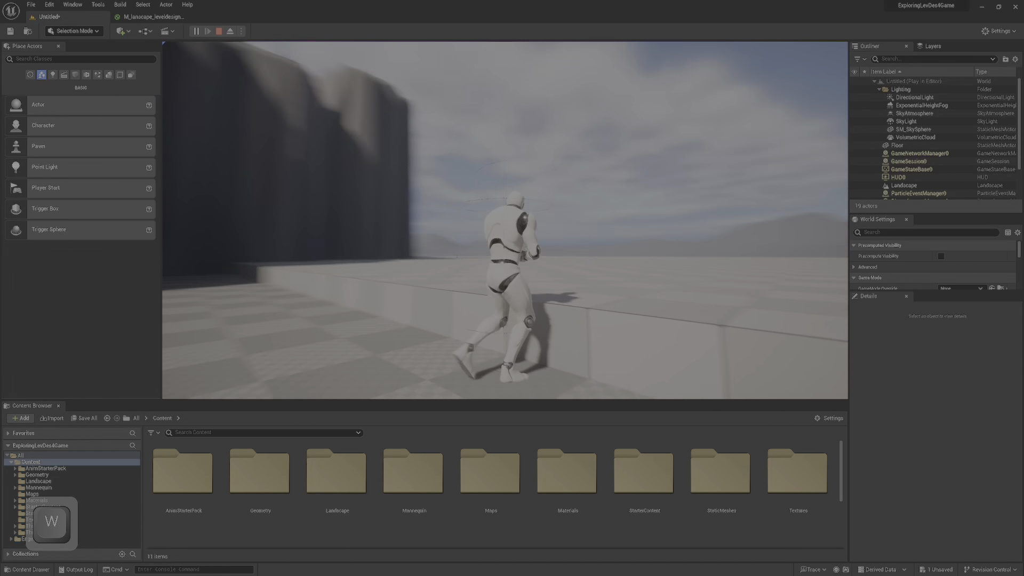
key(space)
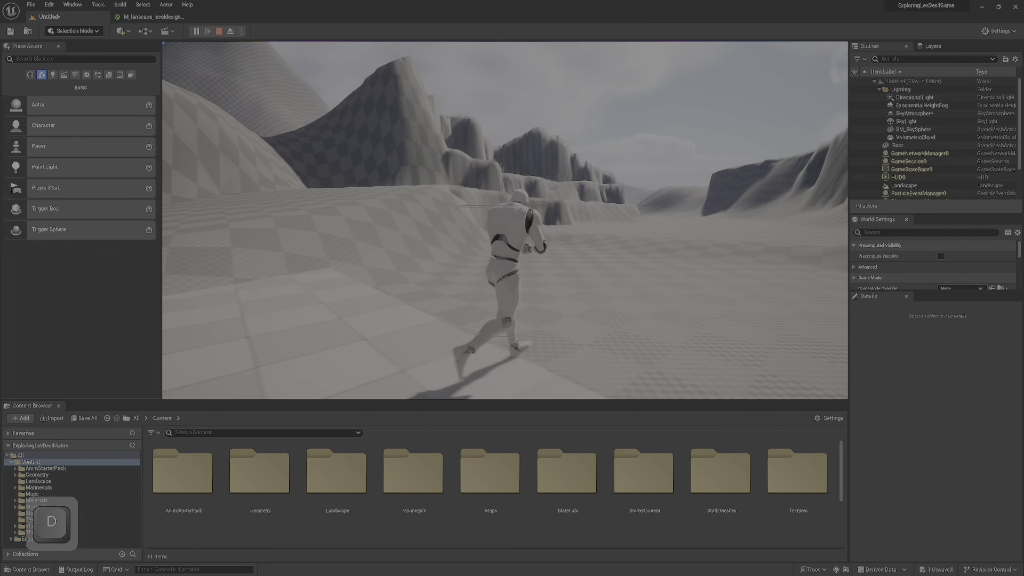
key(d)
key(space)
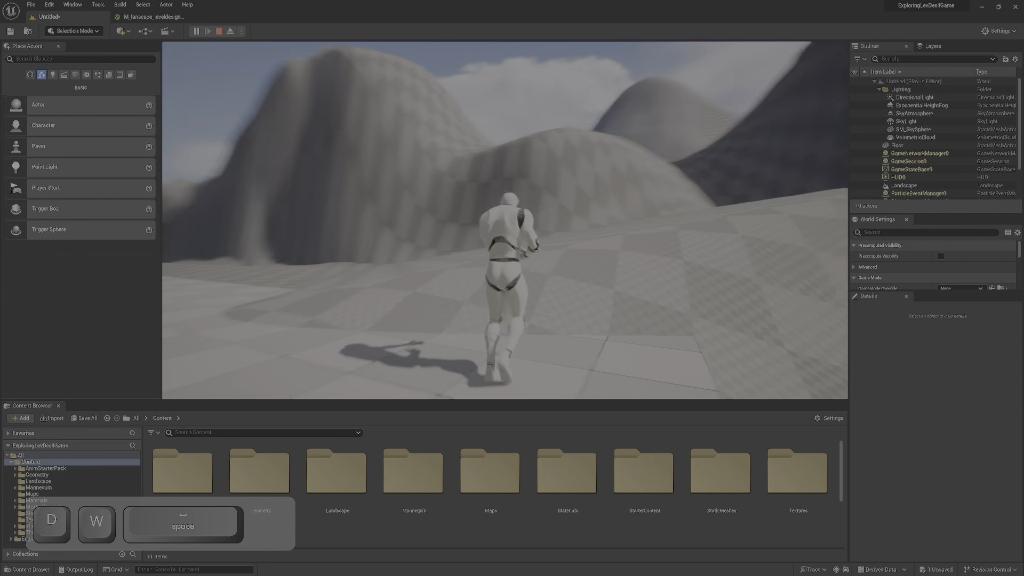
- Run the character up the lower ramp to try its slope, and return across the valley ground to the floor
key(a)
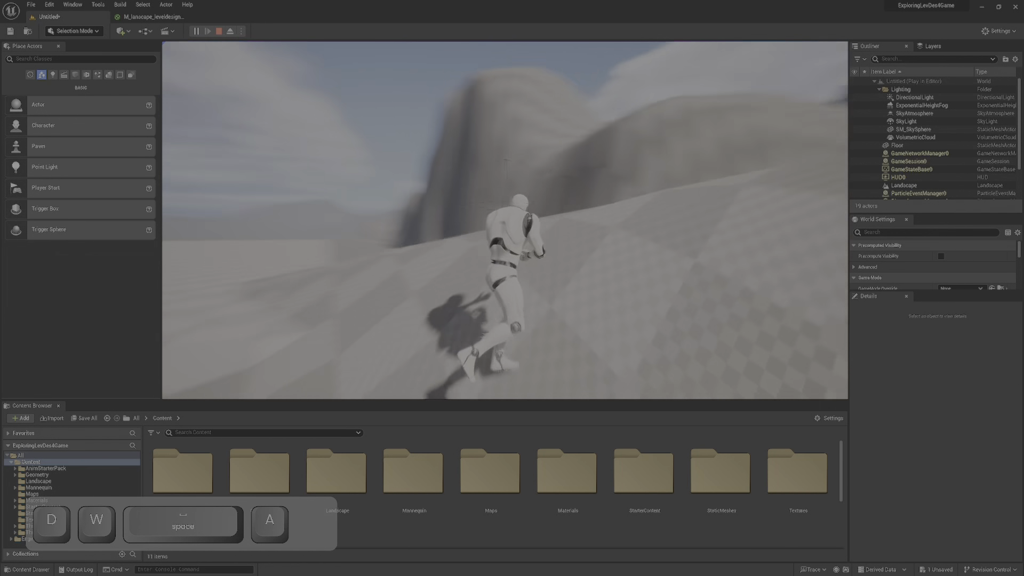
key(s)
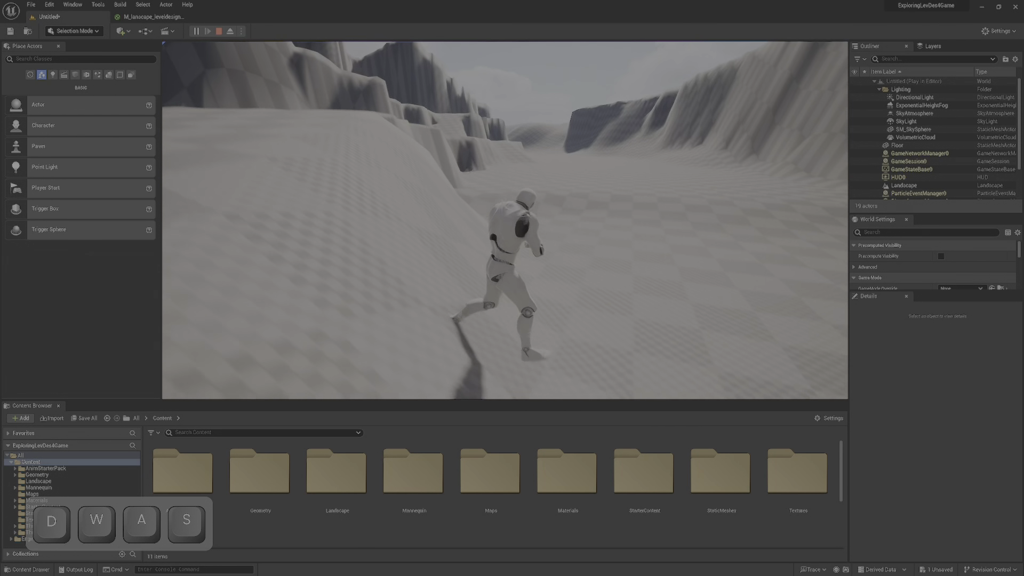
key(d)
key(w)
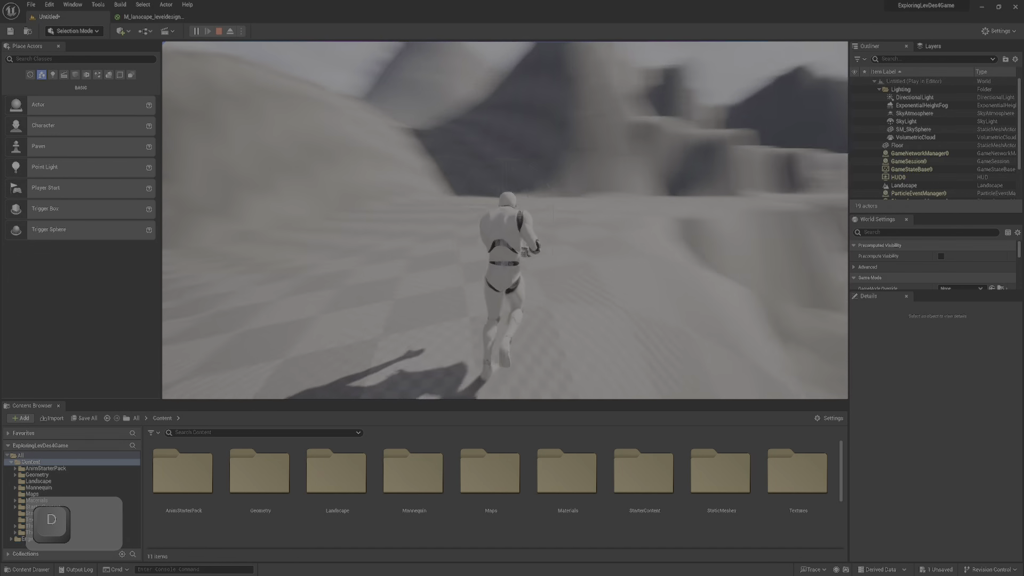
key(a)
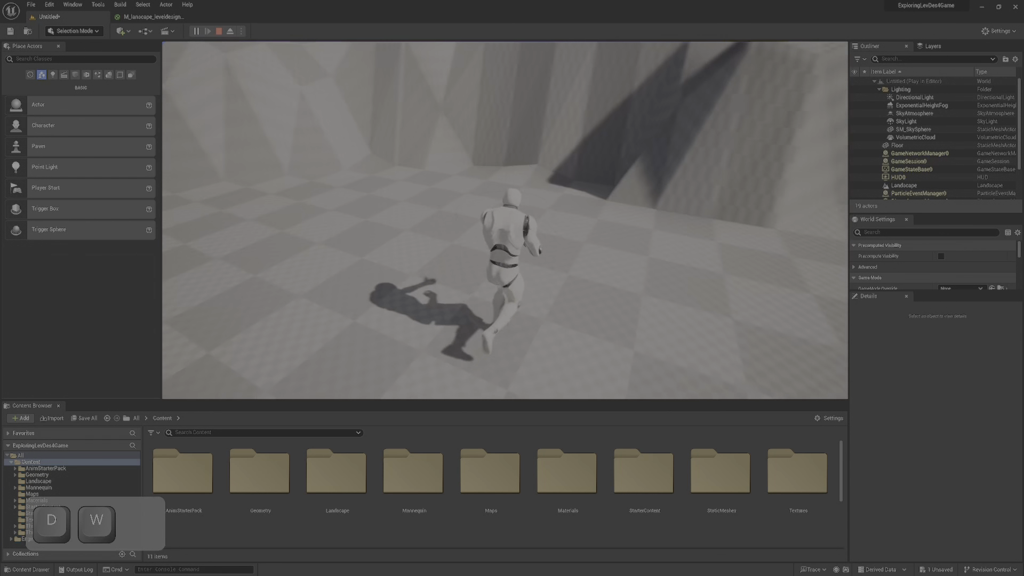
key(a)
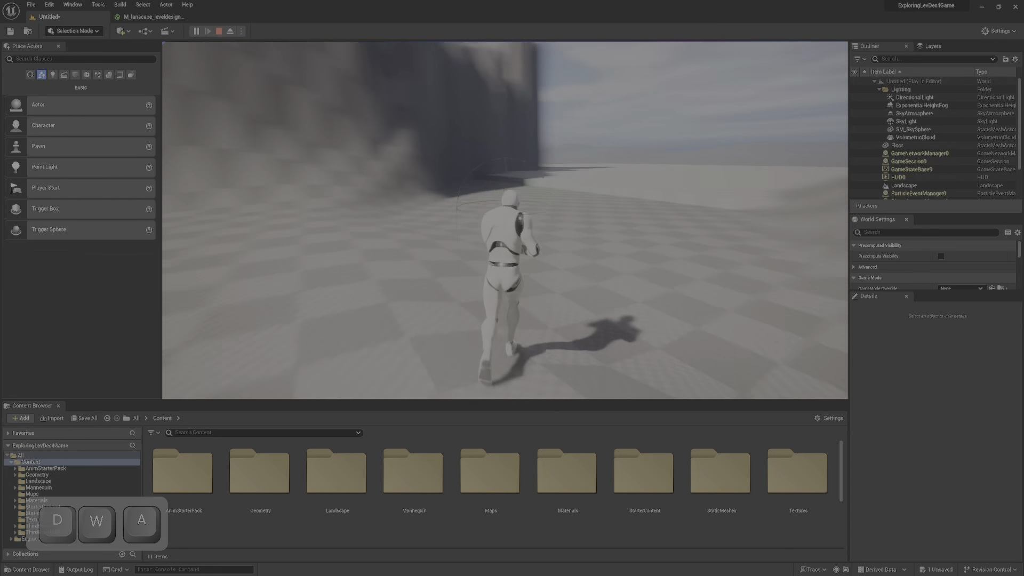
key(d)
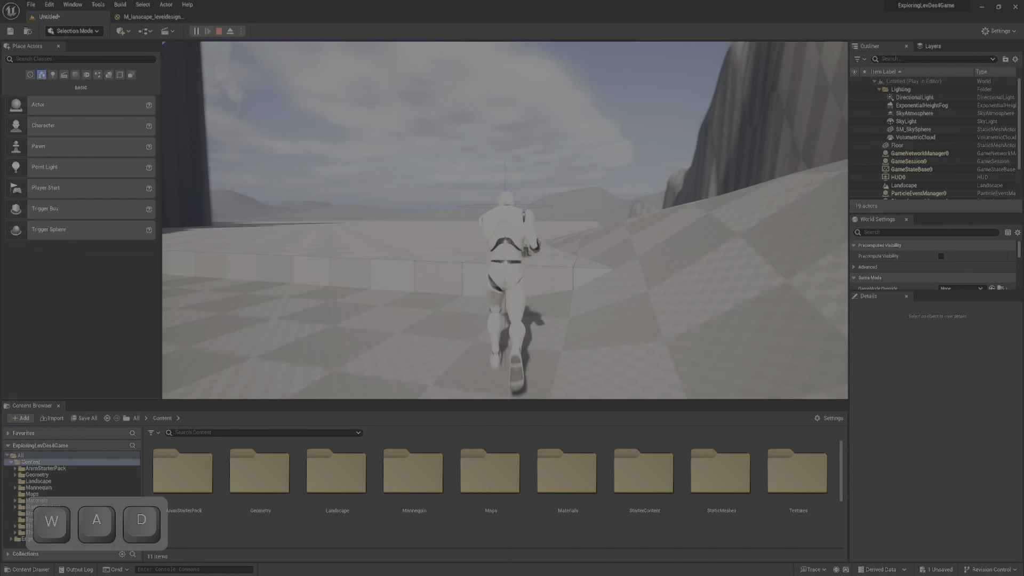
key(space)
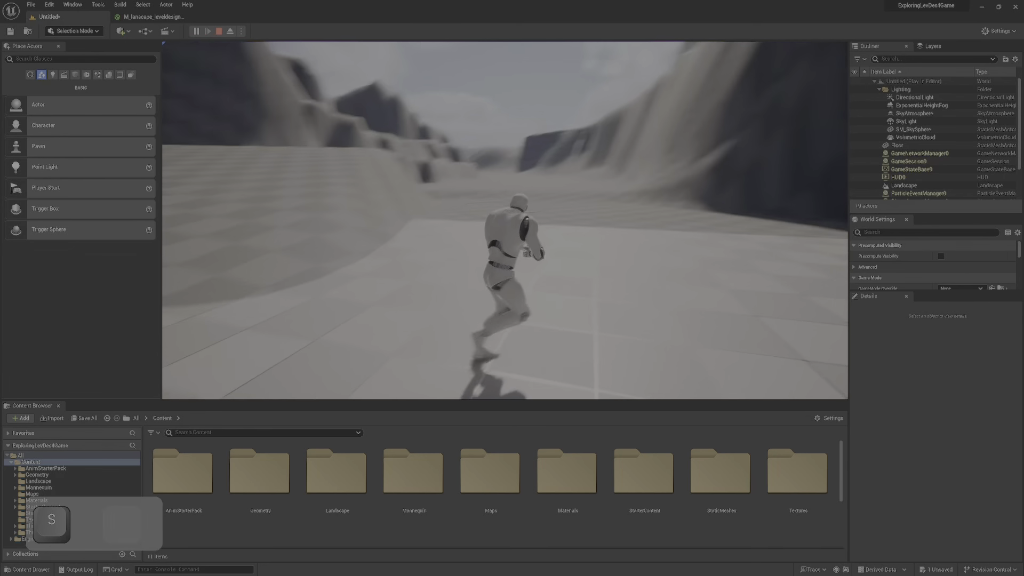
- Run the character up the ramp again and along the terraces to check the route, and end the play session
key(s)
key(d)
key(a)
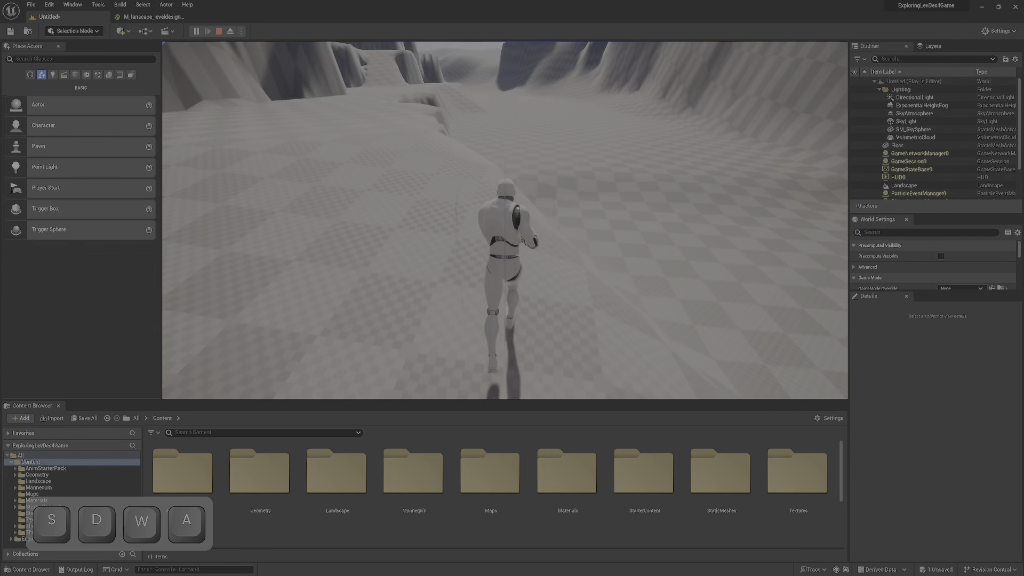
key(w)
key(d)
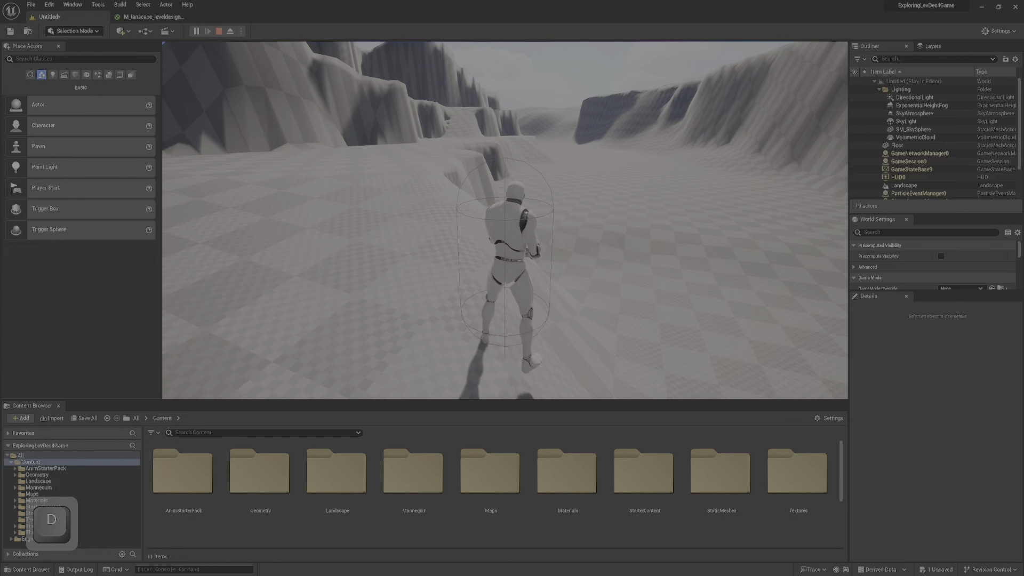
key(a)
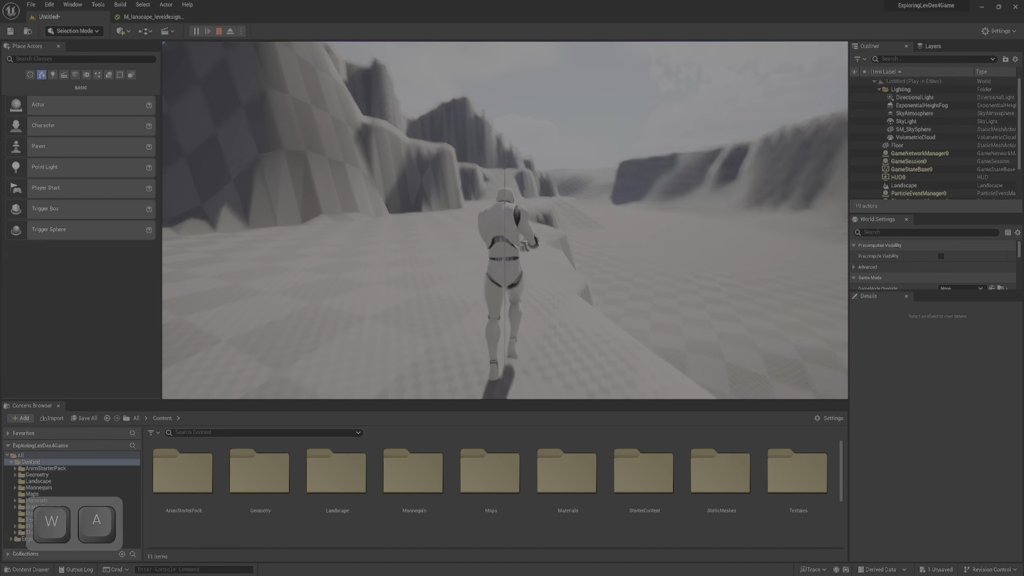
key(d)
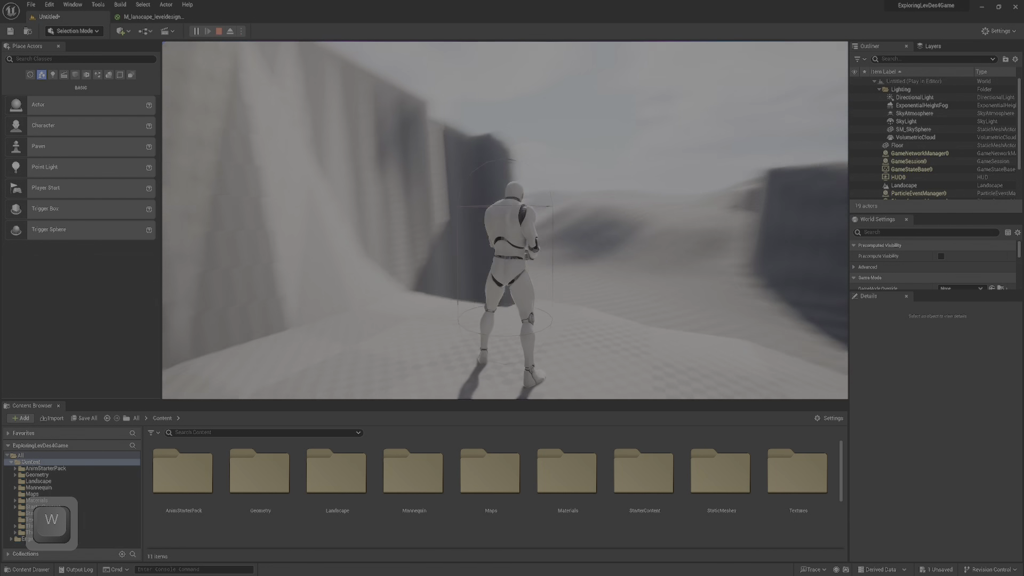
key(Escape)
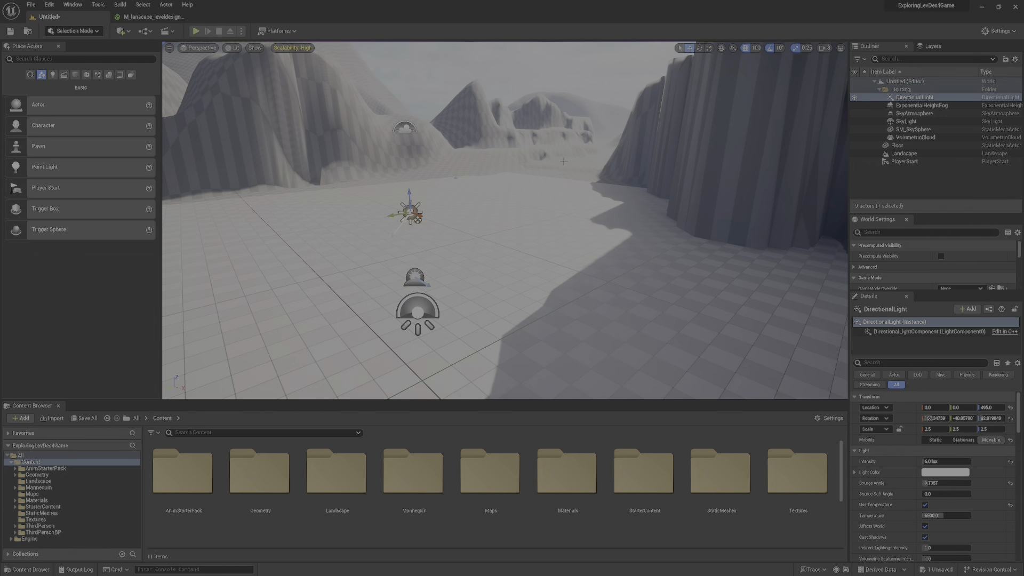
- Rotate the DirectionalLight to a lower sun angle that casts longer shadows across the floor, and inspect the lighting on the mountains
right_drag(509, 265, 408, 230)
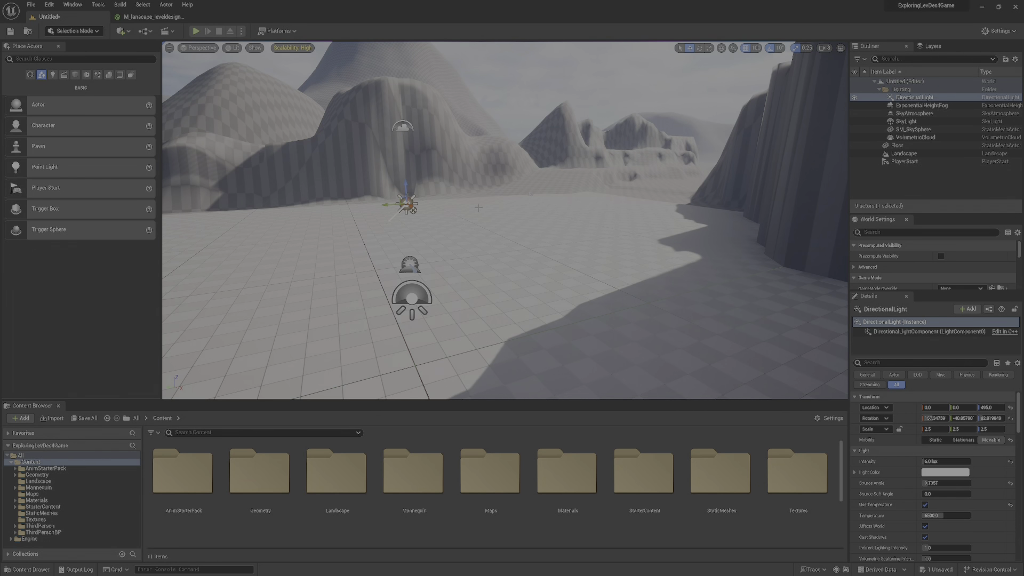
right_drag(503, 234, 482, 229)
key(space)
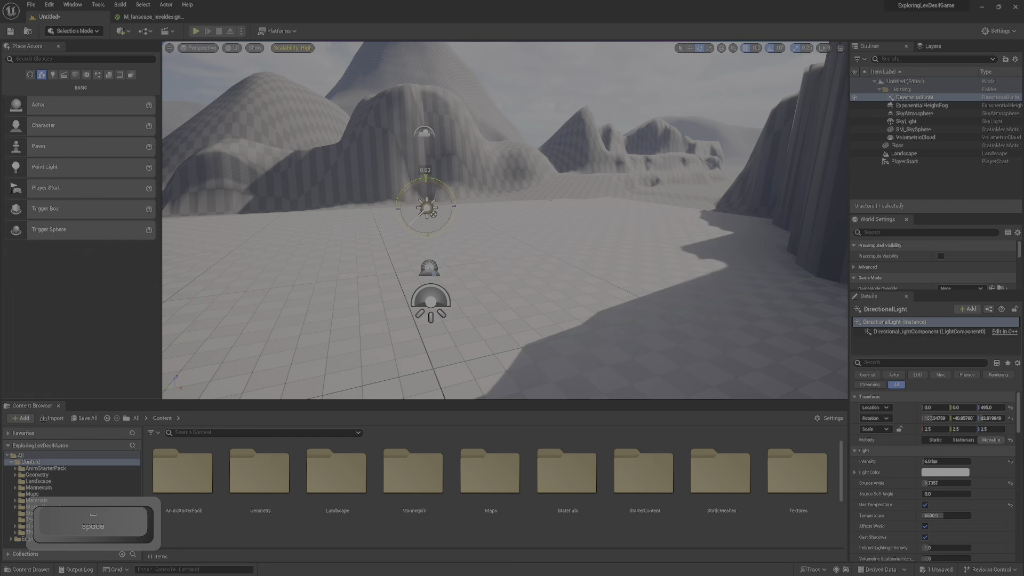
drag(433, 214, 433, 215)
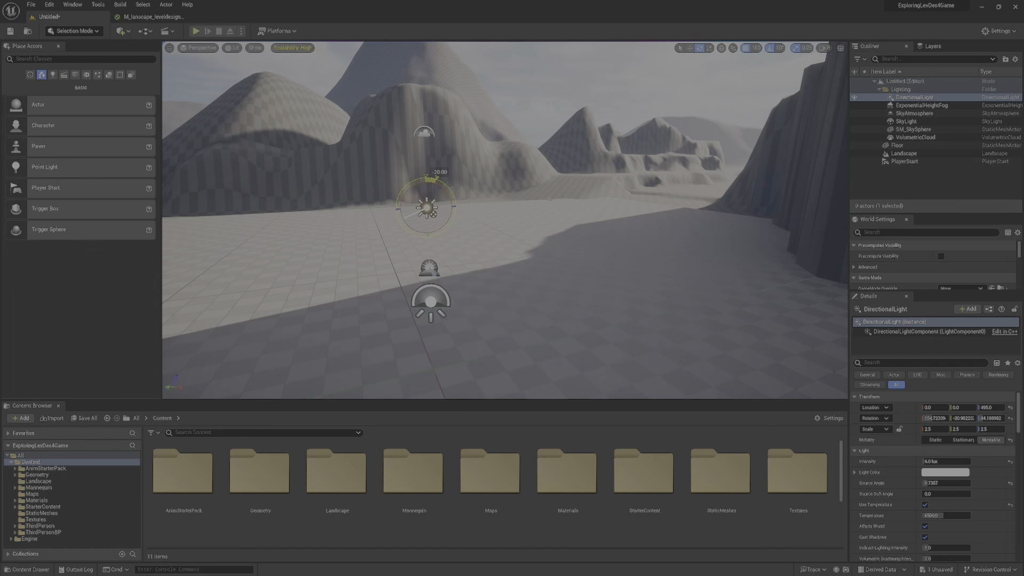
key(w)
right_drag(506, 220, 480, 221)
key(s)
key(d)
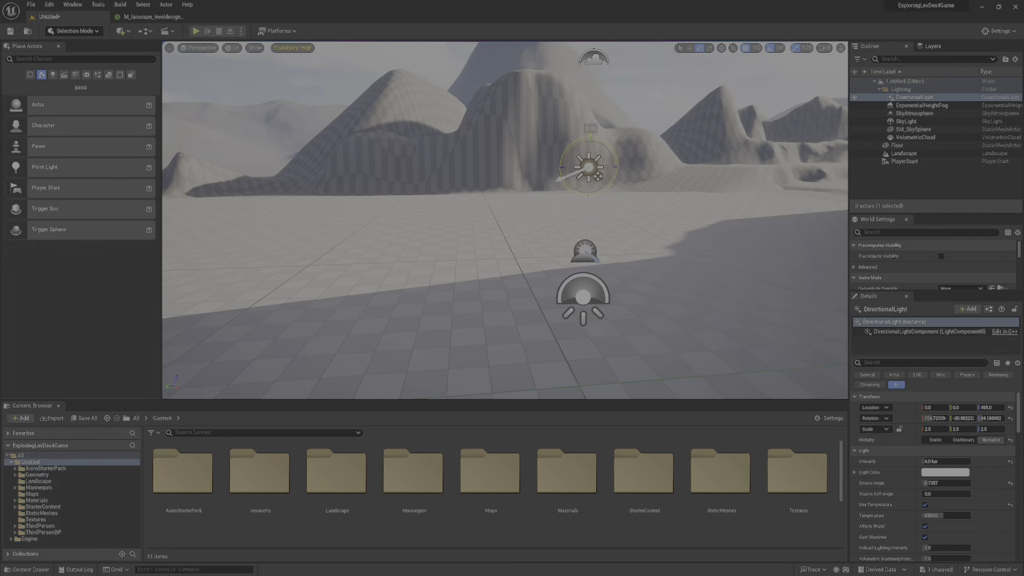
- Rotate the directional light to a lower sun angle with a pitch of about -11°
drag(678, 190, 678, 190)
right_drag(678, 191, 693, 154)
key(w)
key(s)
key(s)
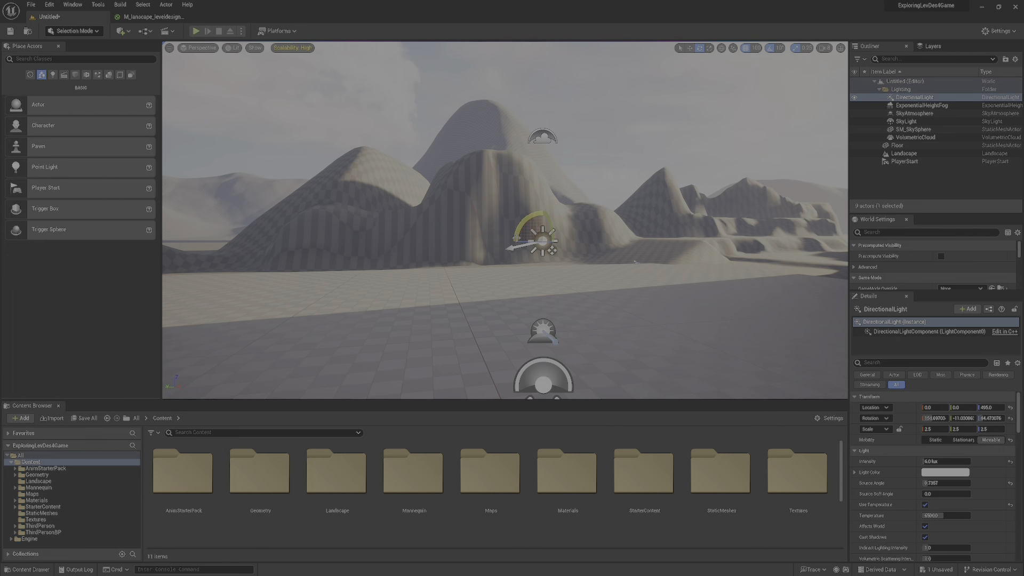
- Examine the valley floor and the surrounding mountains from ground level and from above
right_drag(518, 256, 578, 252)
key(w)
key(w)
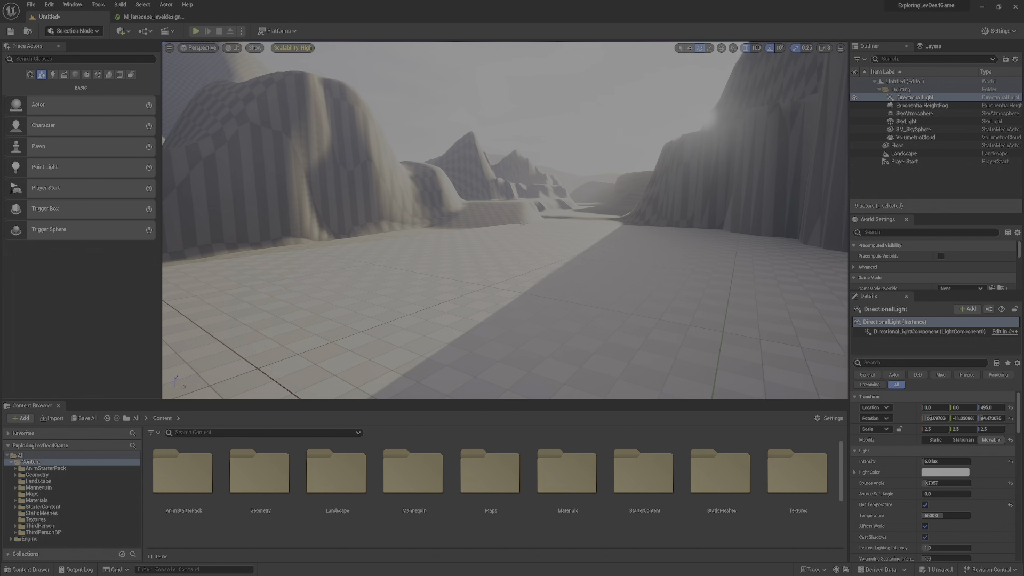
key(w)
right_drag(505, 220, 416, 238)
key(d)
key(s)
key(w)
key(s)
key(s)
key(w)
key(s)
key(w)
key(s)
key(s)
key(a)
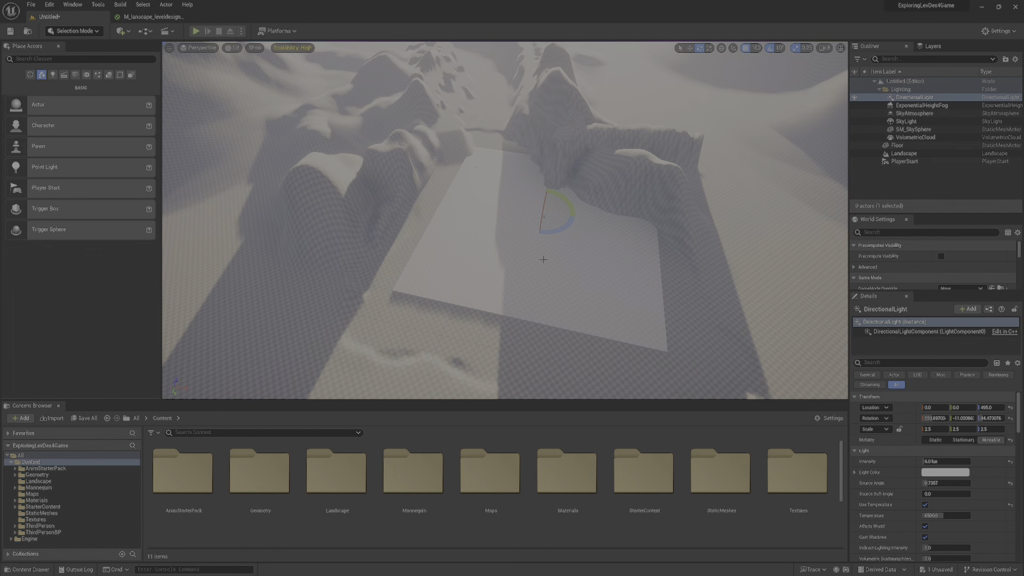
- In Landscape Mode, raise a wall across the open near end of the valley floor with the Flatten tool
right_click(697, 264)
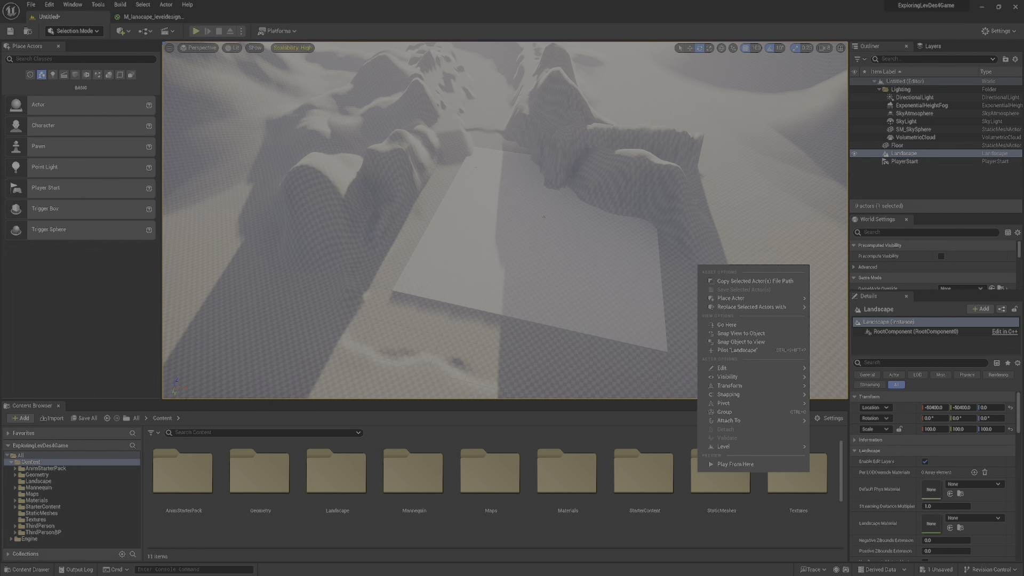
right_drag(672, 259, 731, 240)
right_drag(407, 251, 370, 194)
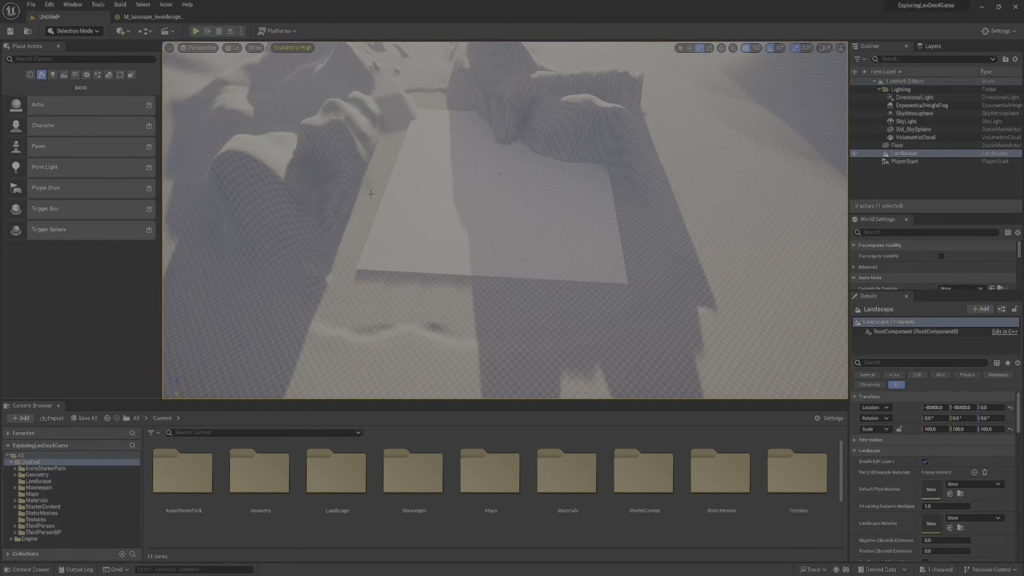
key(shift+2)
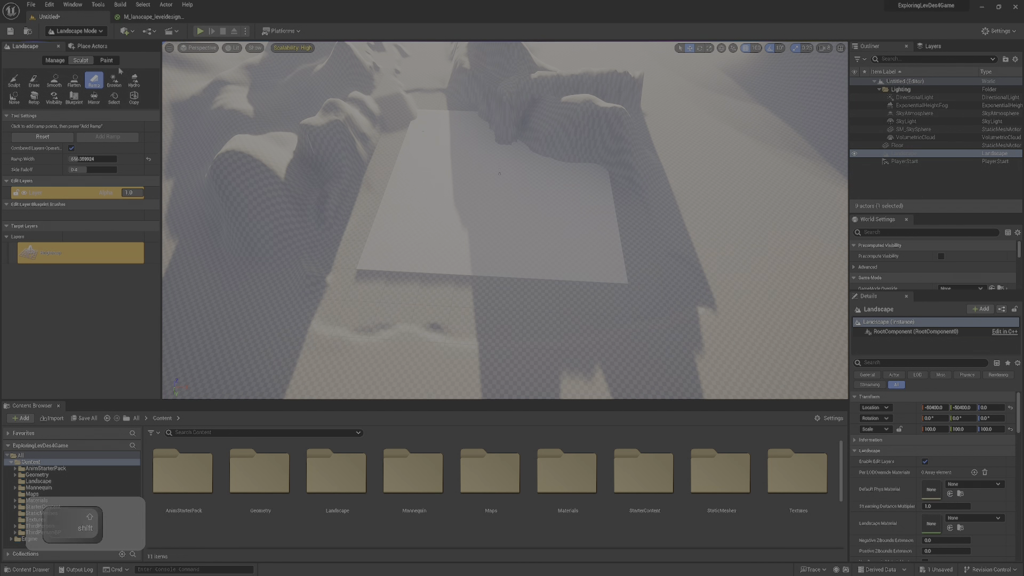
click(75, 80)
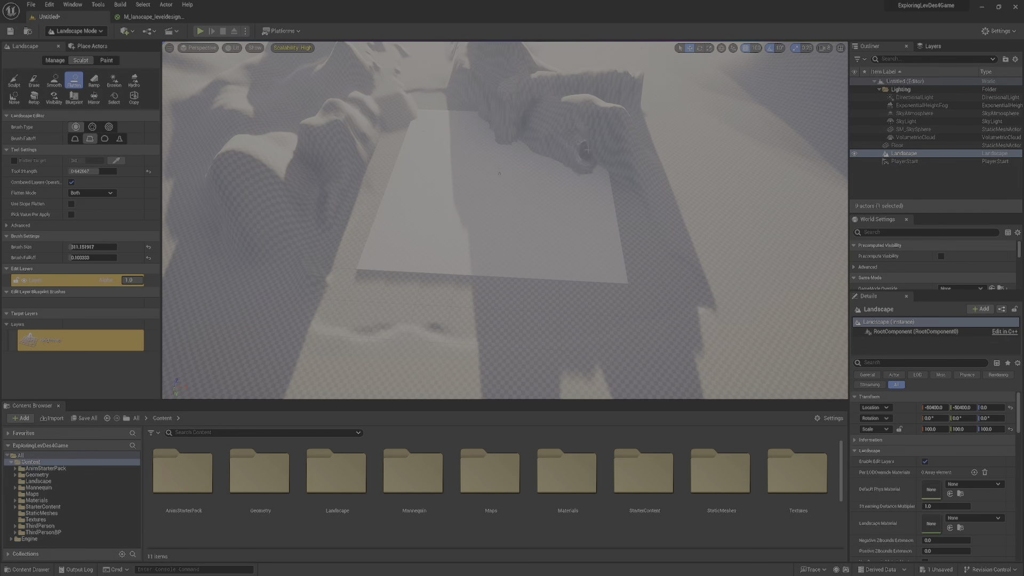
mouse_move(595, 186)
mouse_down()
mouse_move(558, 209)
mouse_move(426, 216)
mouse_move(365, 206)
mouse_move(343, 156)
mouse_up()
drag(343, 191, 428, 214)
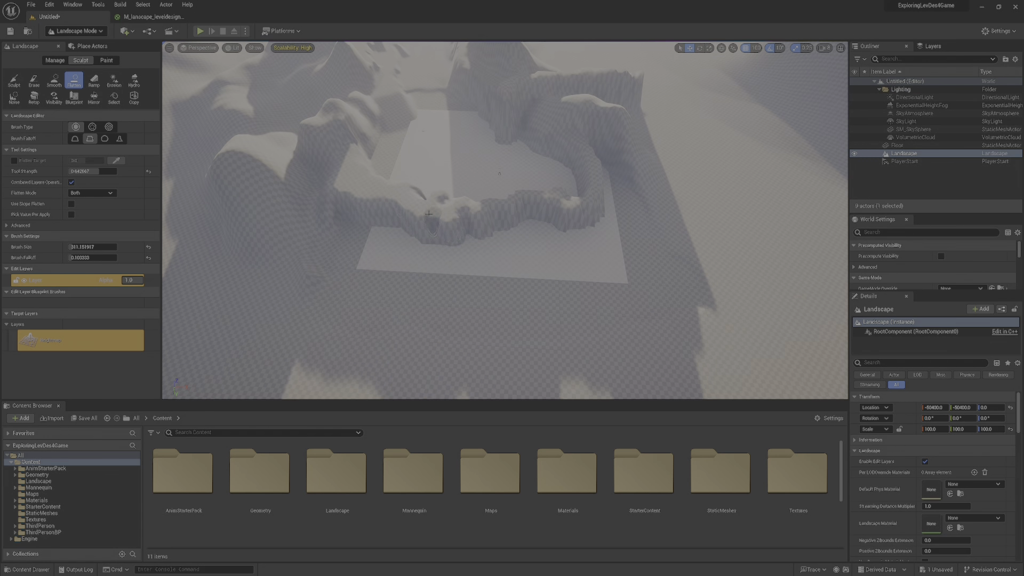
drag(336, 209, 340, 194)
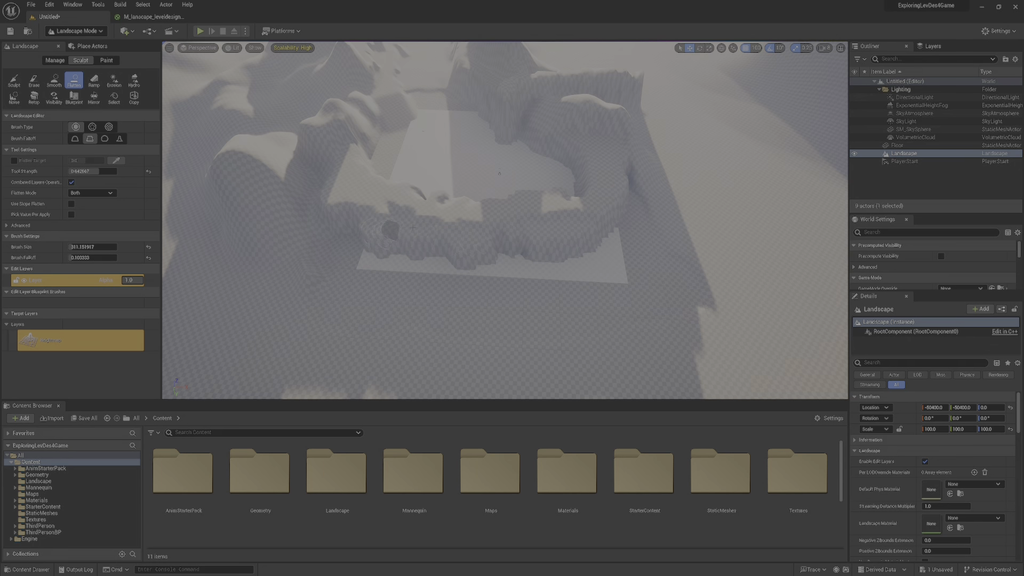
drag(340, 206, 292, 193)
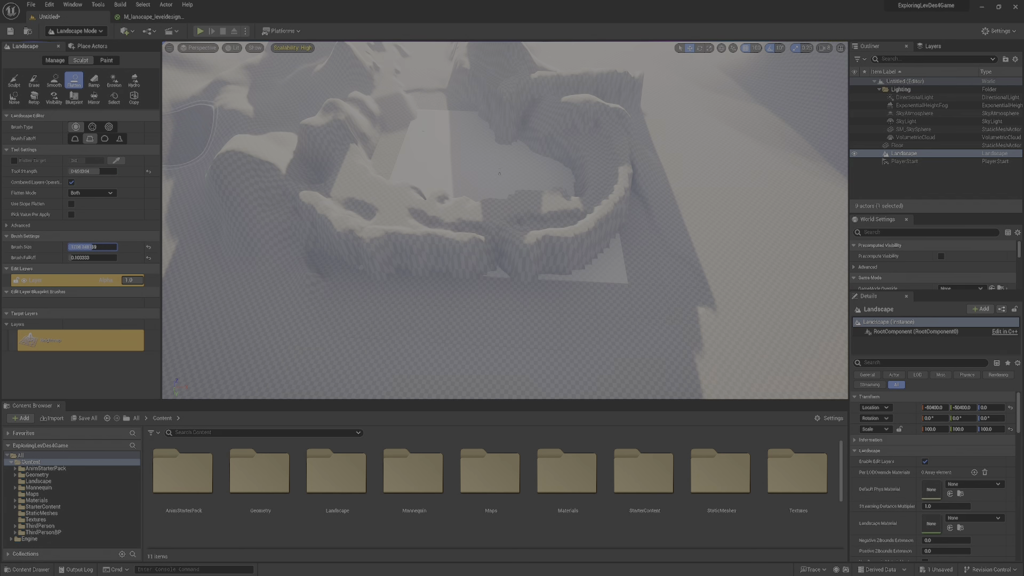
- Set the Flatten brush size to about 1076 and build a wide raised plateau around the valley's outer edge
drag(88, 247, 89, 247)
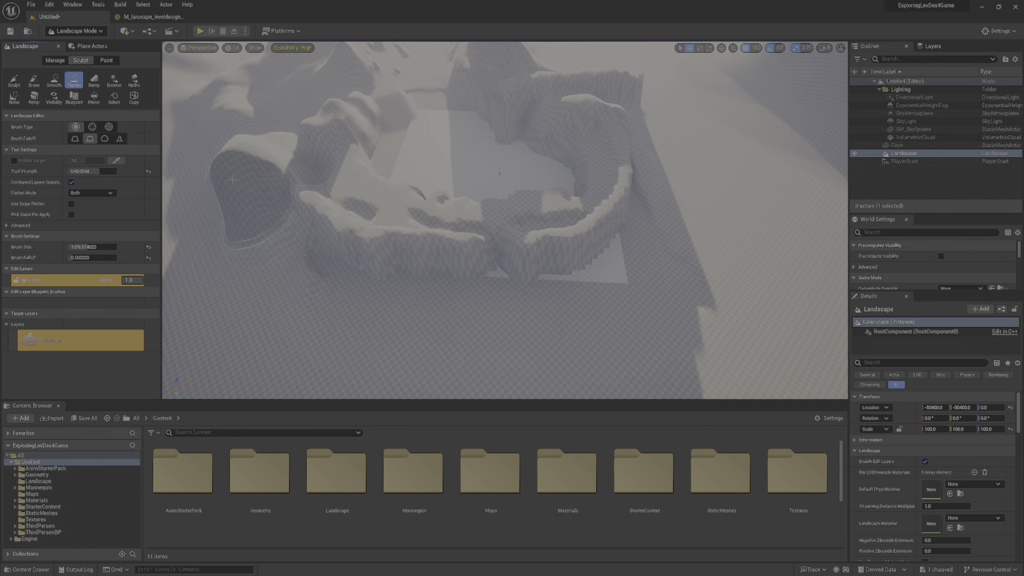
drag(232, 180, 267, 184)
mouse_move(632, 106)
mouse_down()
mouse_move(688, 213)
mouse_move(669, 251)
mouse_move(606, 286)
mouse_move(399, 298)
mouse_move(262, 192)
mouse_move(245, 251)
mouse_move(403, 319)
mouse_move(683, 245)
mouse_up()
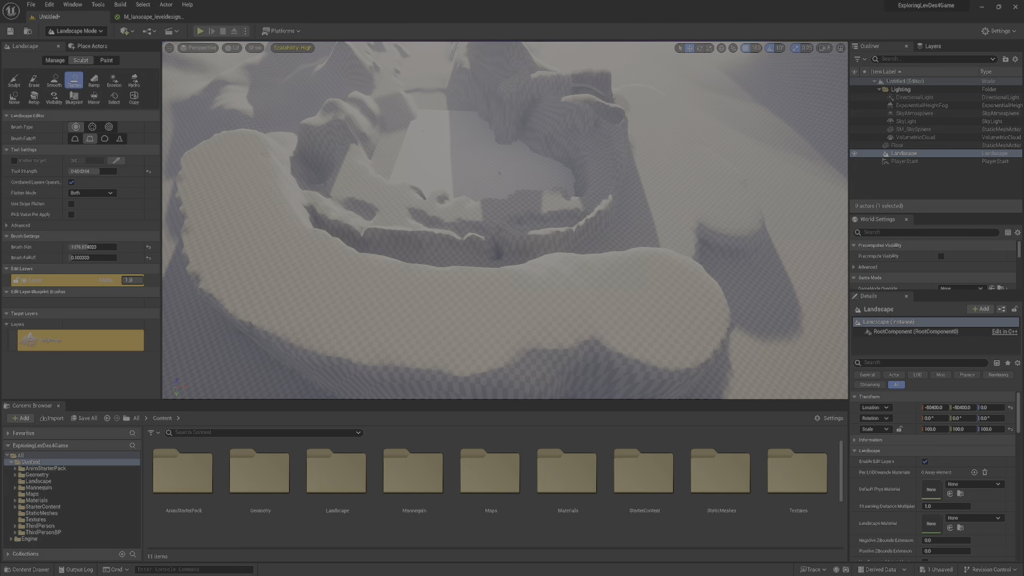
mouse_move(592, 77)
mouse_down()
mouse_move(686, 343)
mouse_move(743, 228)
mouse_move(675, 171)
mouse_move(688, 224)
mouse_move(718, 192)
mouse_up()
mouse_move(578, 227)
right_down()
mouse_move(763, 186)
mouse_move(642, 240)
mouse_move(501, 219)
right_up()
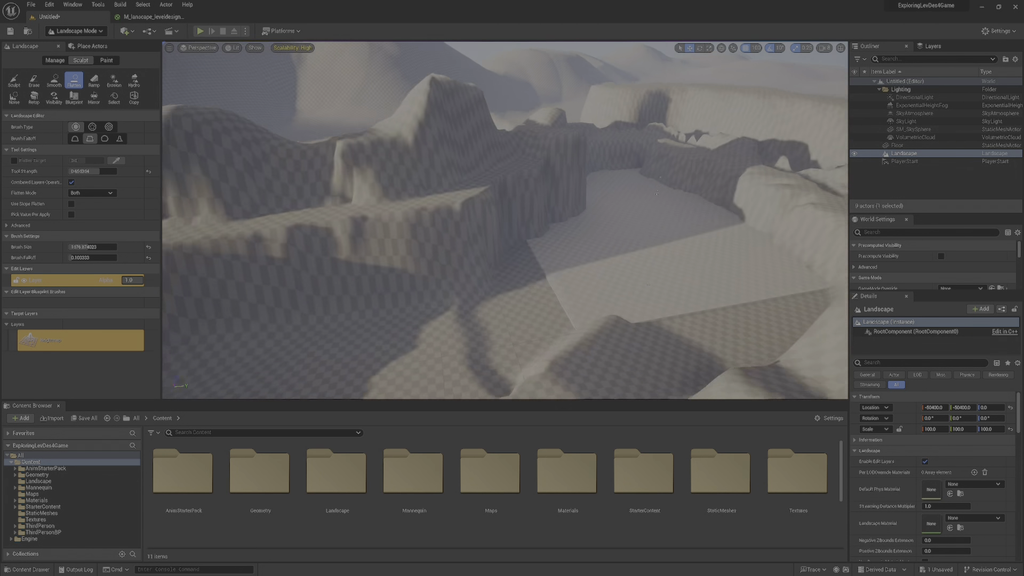
mouse_move(576, 180)
right_down()
mouse_move(645, 205)
mouse_move(661, 194)
mouse_move(654, 184)
mouse_move(650, 200)
right_up()
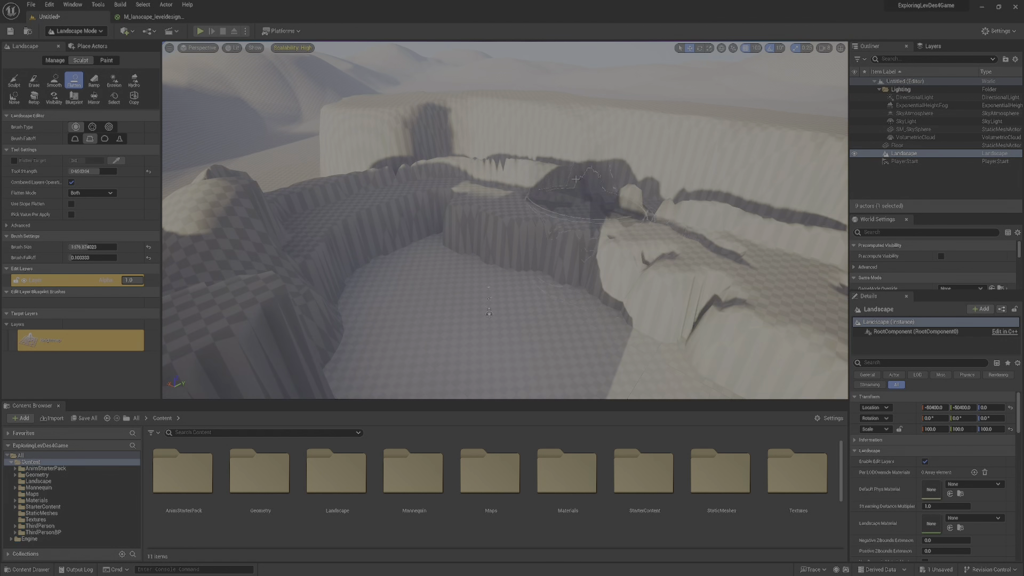
mouse_move(576, 180)
mouse_down()
mouse_move(496, 160)
mouse_move(630, 176)
mouse_move(744, 174)
mouse_up()
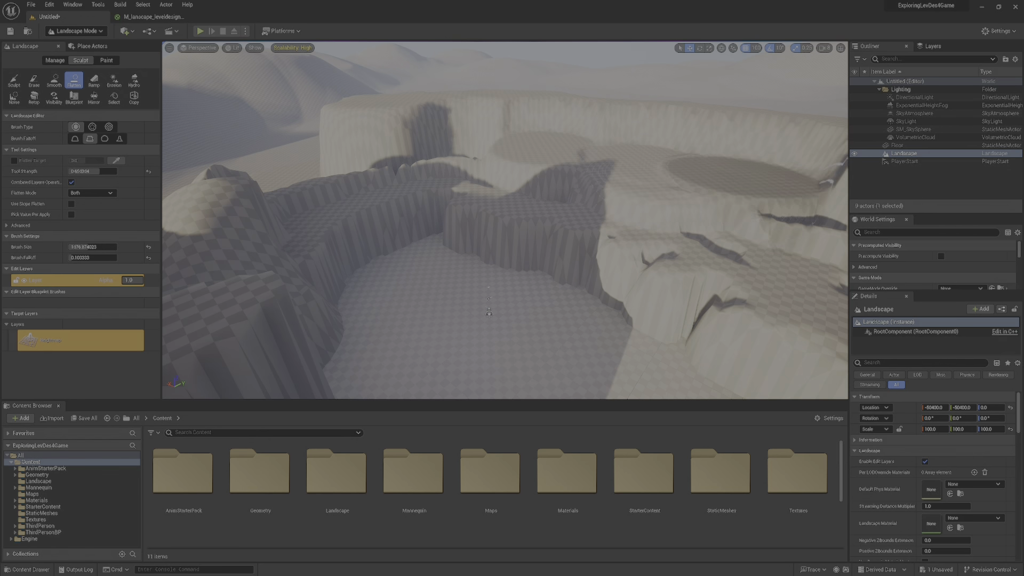
- Raise peaks along the plateau around the valley with the Sculpt tool and lower parts of its slope
click(13, 80)
mouse_move(352, 160)
mouse_down()
mouse_move(459, 147)
mouse_move(368, 150)
mouse_up()
mouse_move(230, 152)
right_down()
mouse_move(179, 179)
mouse_move(250, 160)
mouse_move(382, 165)
mouse_move(336, 224)
right_up()
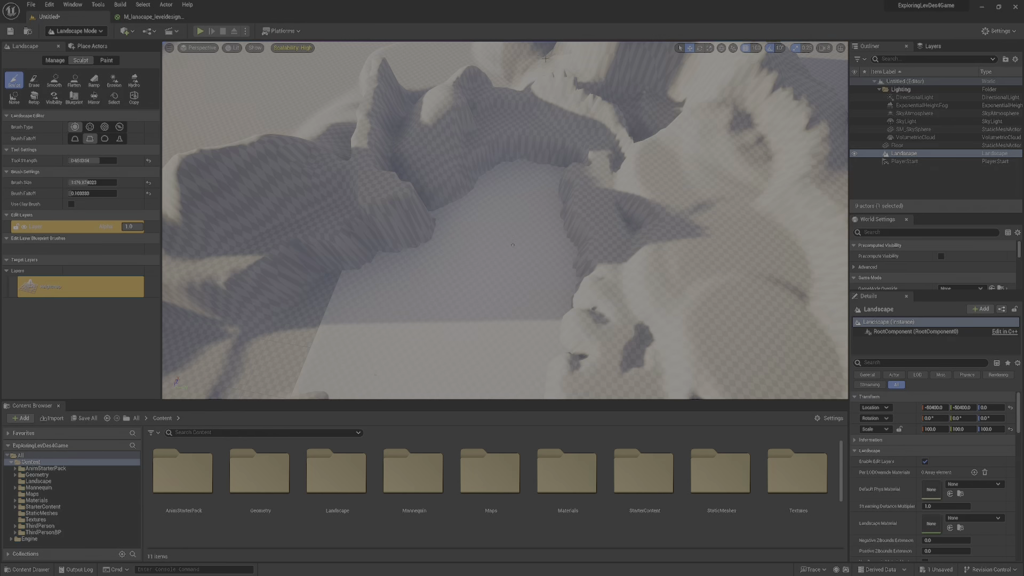
right_drag(528, 94, 516, 53)
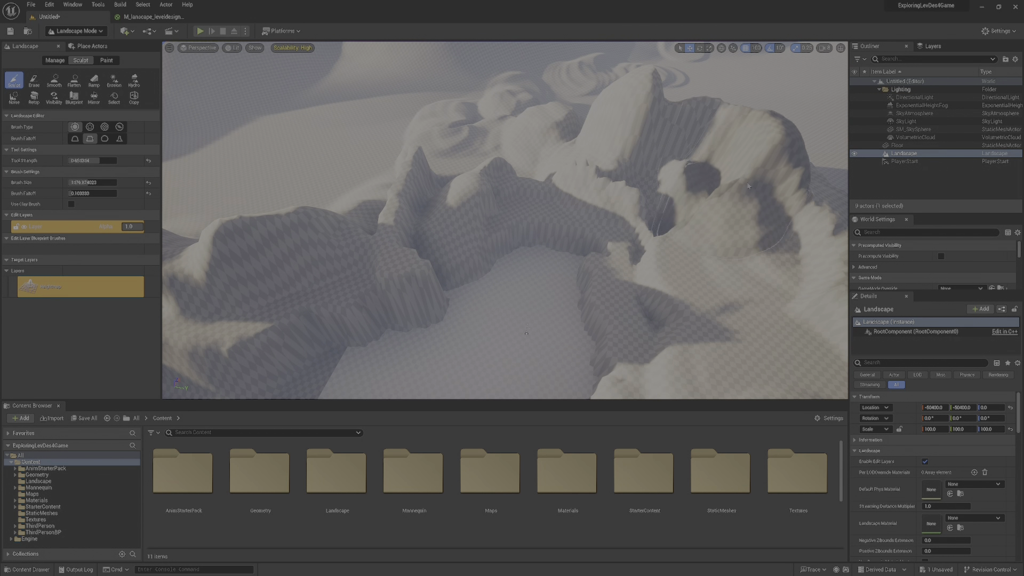
right_drag(659, 174, 712, 186)
mouse_move(716, 140)
right_down()
mouse_move(752, 229)
mouse_move(739, 114)
right_up()
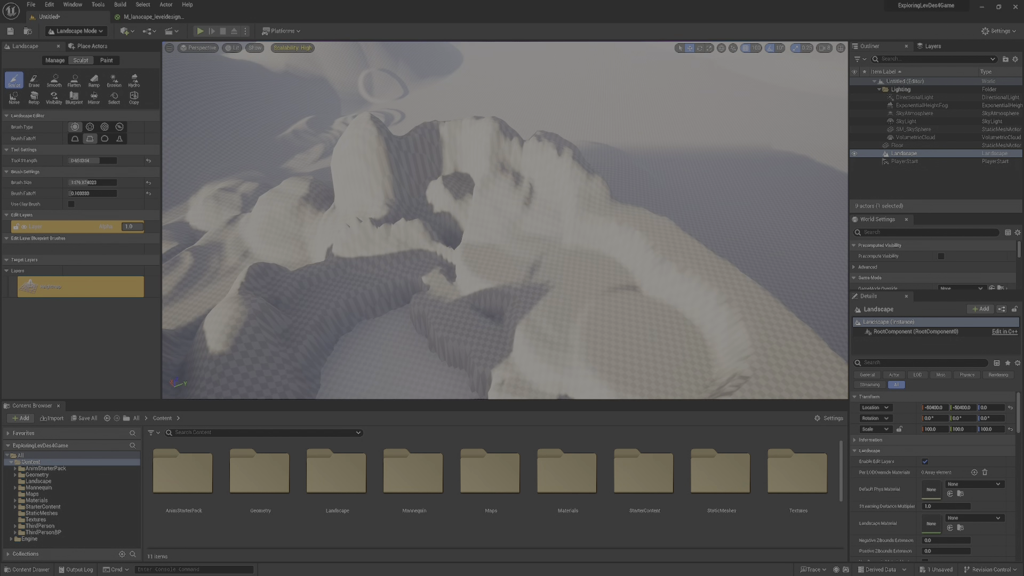
mouse_move(607, 184)
shift+mouse_down()
mouse_move(569, 187)
mouse_move(600, 240)
mouse_move(609, 309)
mouse_move(659, 293)
mouse_move(616, 151)
shift+mouse_up()
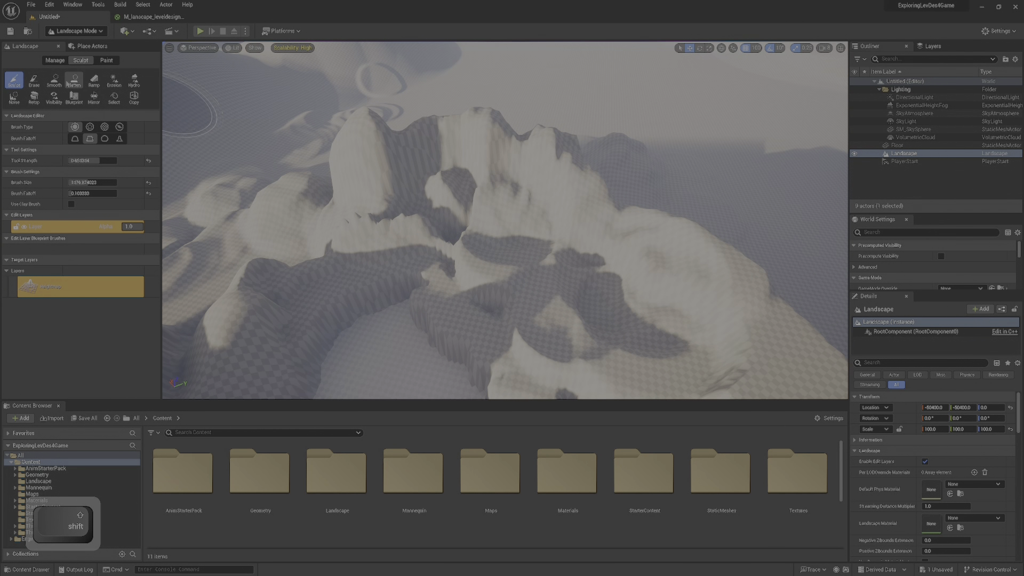
- Smooth the jagged peaks and slope with the Smooth tool and undo the last smoothing strokes
click(56, 83)
mouse_move(400, 176)
mouse_down()
mouse_move(534, 194)
mouse_move(703, 294)
mouse_up()
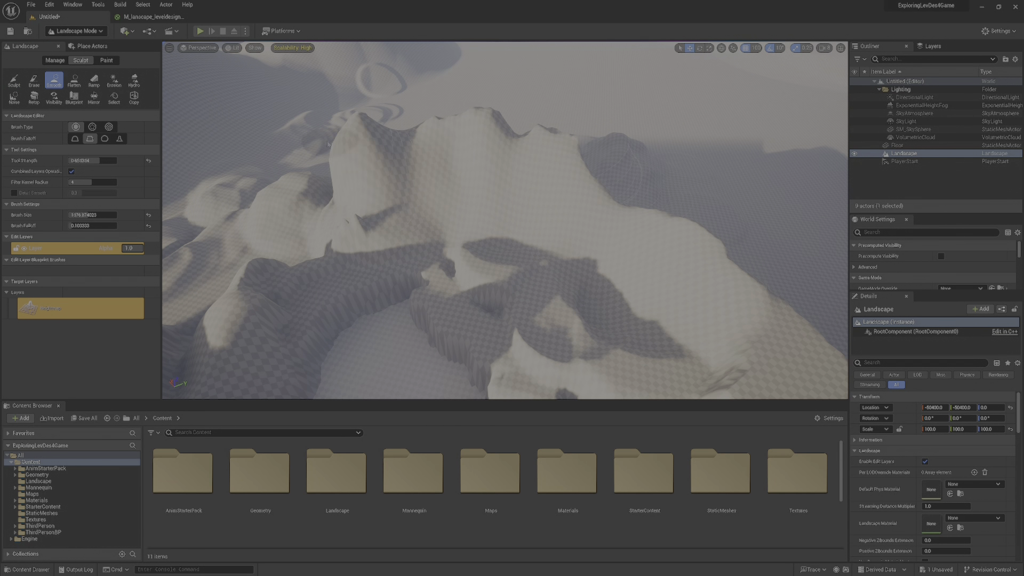
key(ctrl+z)
right_drag(383, 177, 354, 148)
key(ctrl+z)
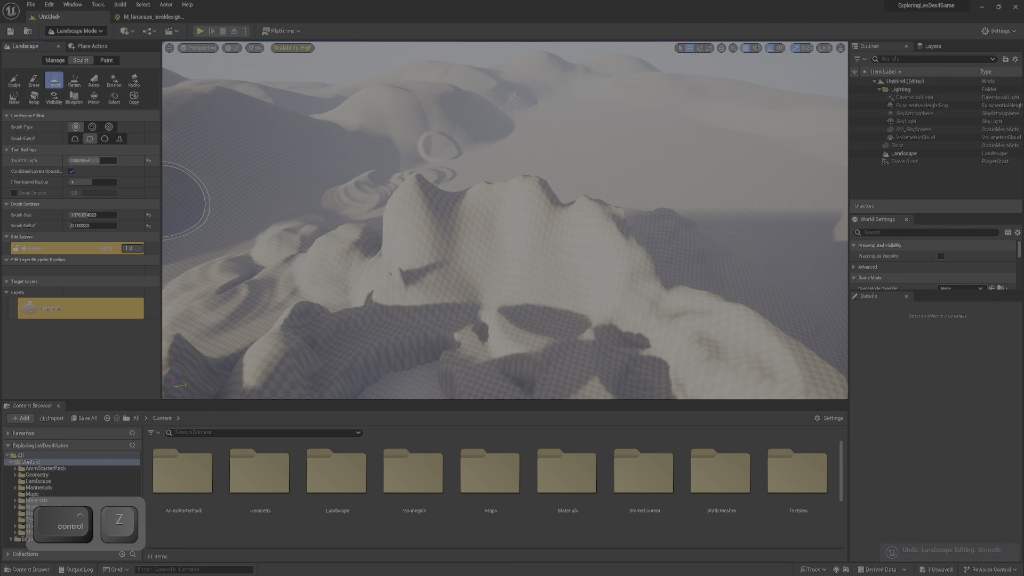
- Lower the Smooth tool's strength and soften the peaks and upper slopes of the new mountain ridge
drag(84, 161, 83, 161)
mouse_move(608, 224)
mouse_down()
mouse_move(392, 232)
mouse_move(397, 263)
mouse_up()
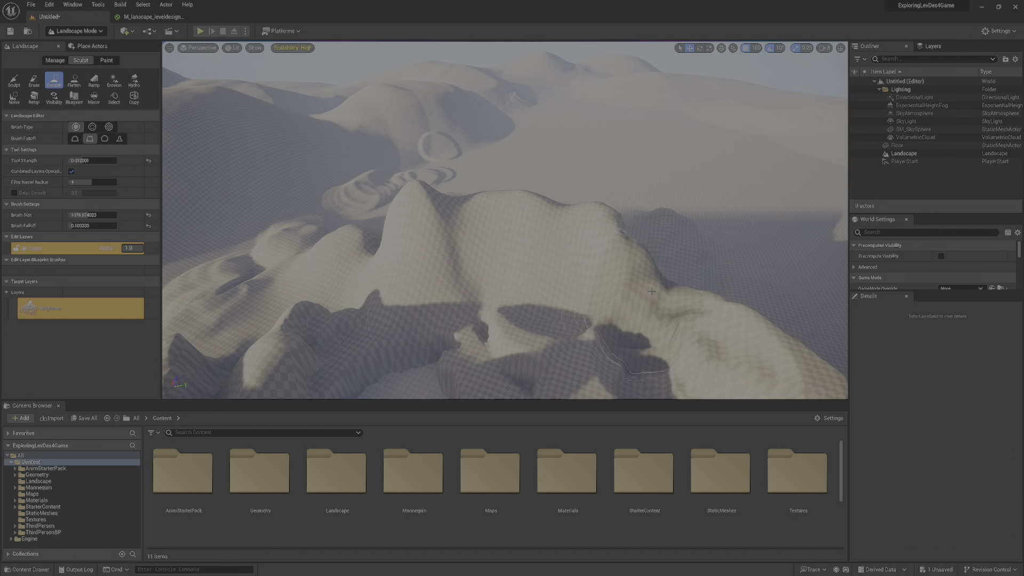
right_drag(720, 307, 774, 291)
right_drag(611, 331, 590, 373)
drag(523, 326, 584, 328)
mouse_move(584, 329)
right_down()
mouse_move(565, 352)
mouse_move(560, 342)
right_up()
mouse_move(560, 288)
mouse_down()
mouse_move(509, 224)
mouse_move(670, 251)
mouse_up()
right_drag(669, 251, 629, 229)
drag(568, 248, 487, 259)
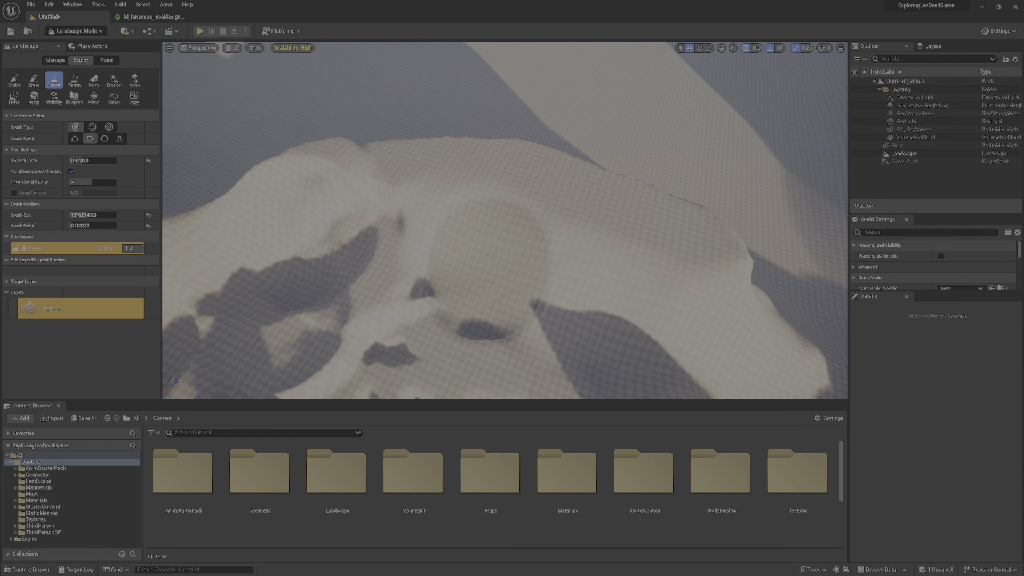
- Smooth the ridge's remaining slopes and the steep rock walls along the valley's inner edge
mouse_move(693, 299)
right_down()
mouse_move(688, 251)
mouse_move(672, 299)
mouse_move(645, 310)
mouse_move(709, 267)
mouse_move(685, 311)
right_up()
key(s)
key(a)
key(w)
key(s)
mouse_move(528, 235)
mouse_down()
mouse_move(360, 185)
mouse_move(248, 229)
mouse_move(421, 171)
mouse_move(438, 151)
mouse_move(427, 155)
mouse_up()
mouse_move(426, 155)
right_down()
mouse_move(470, 176)
mouse_move(609, 165)
mouse_move(694, 187)
right_up()
key(w)
key(d)
mouse_move(469, 165)
mouse_down()
mouse_move(266, 195)
mouse_move(227, 185)
mouse_up()
right_drag(387, 267, 315, 261)
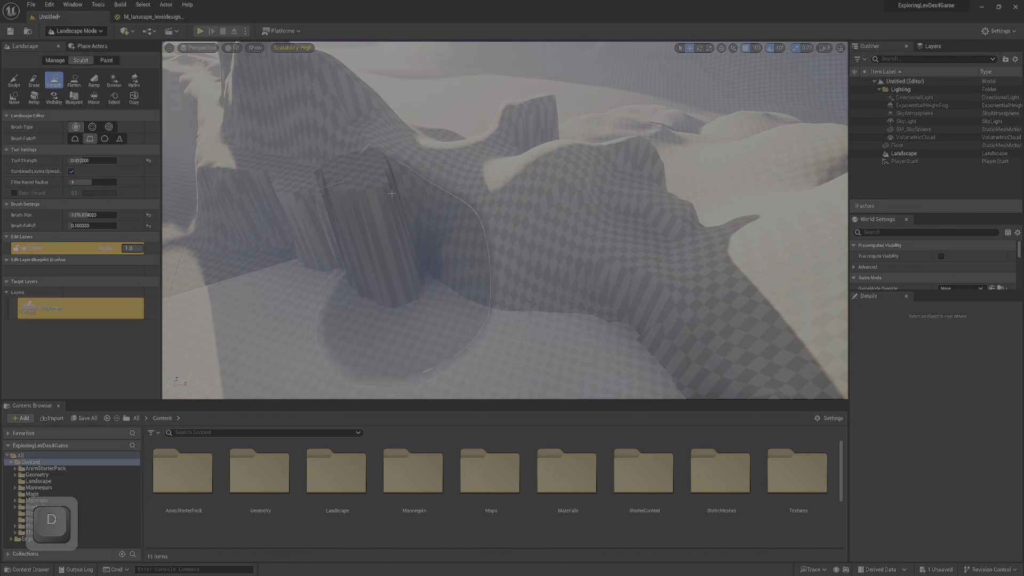
drag(407, 296, 408, 155)
- Reduce the Smooth tool's brush size to about 159
key(bracketleft)
key(bracketleft)
key(bracketleft)
key(bracketleft)
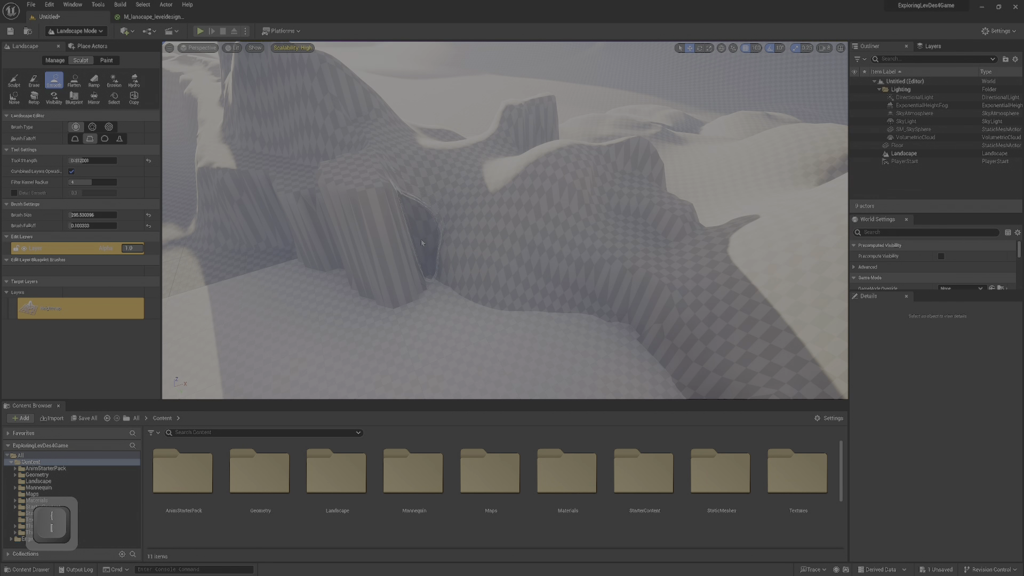
key(bracketleft)
key(bracketleft)
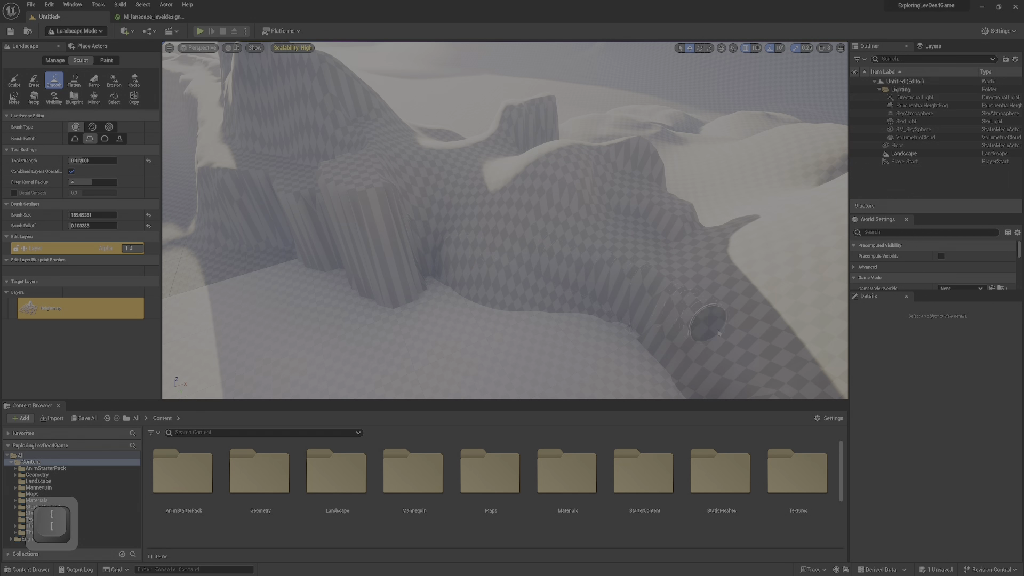
- Roughen the crest of the narrow mountain ridge with the Erosion tool
right_drag(719, 333, 496, 317)
key(d)
key(a)
key(d)
key(a)
key(d)
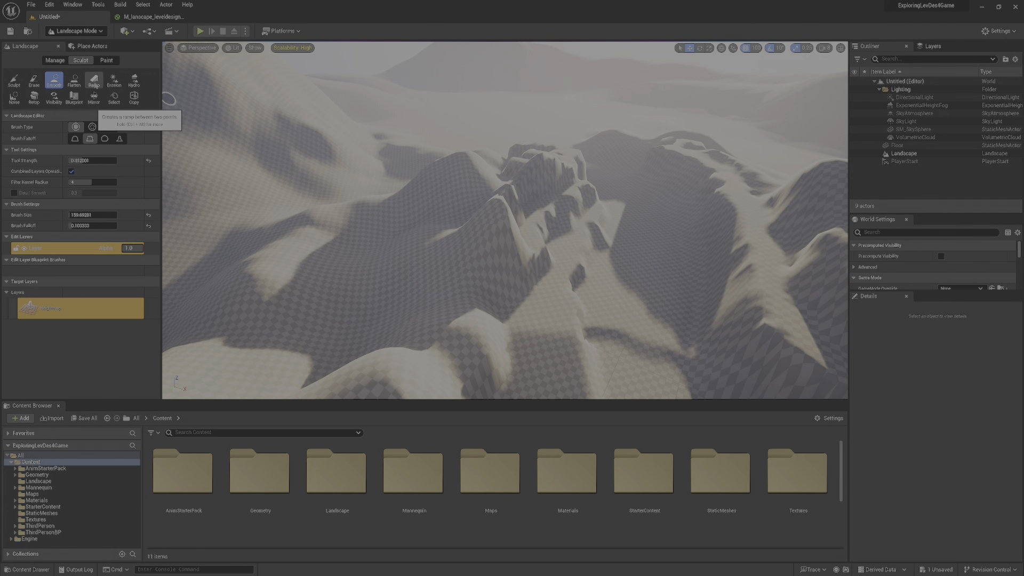
click(113, 80)
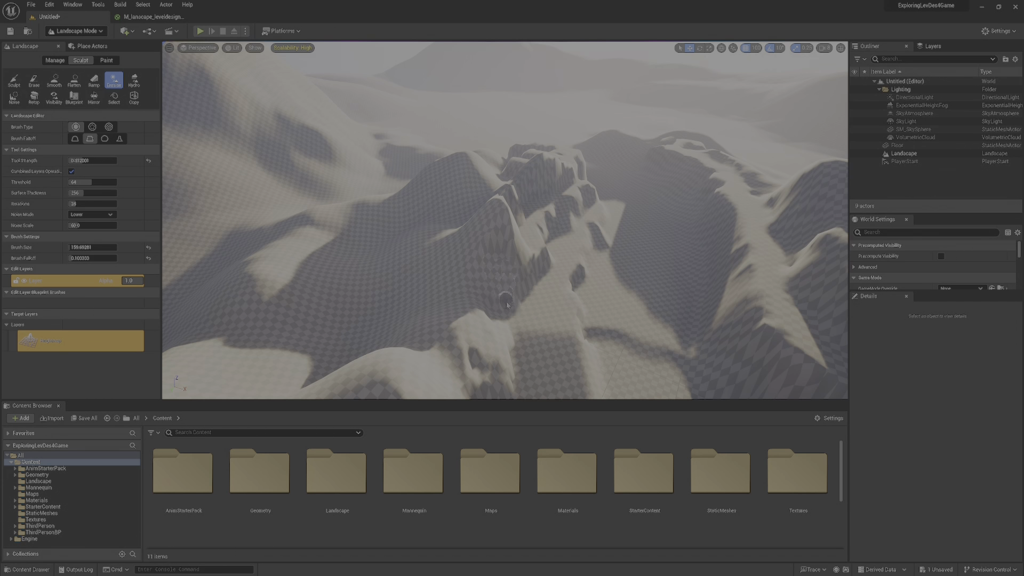
right_drag(773, 273, 843, 251)
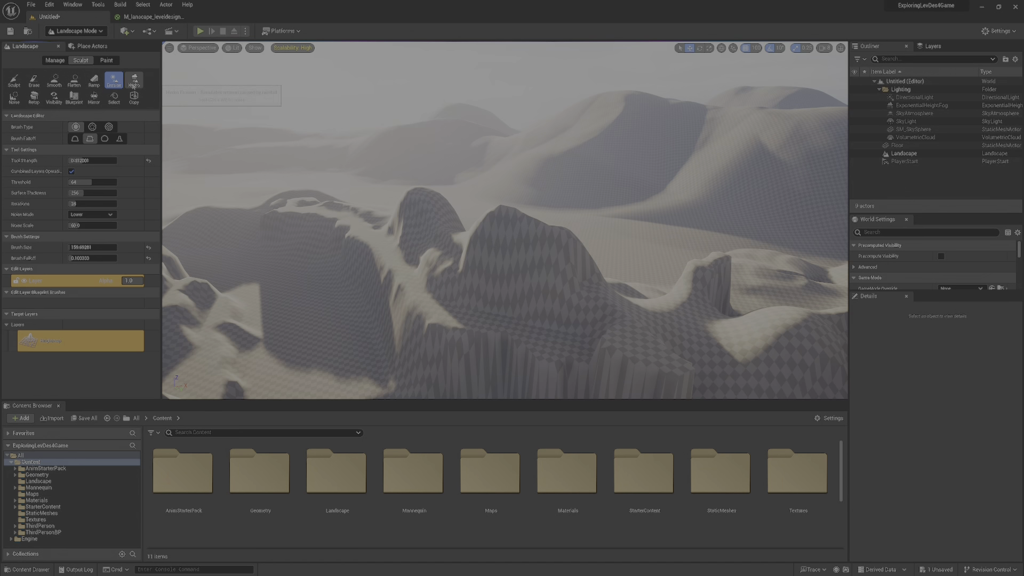
- Apply hydraulic erosion to the rocky peaks and ridge beside the valley with the Hydro tool
click(134, 83)
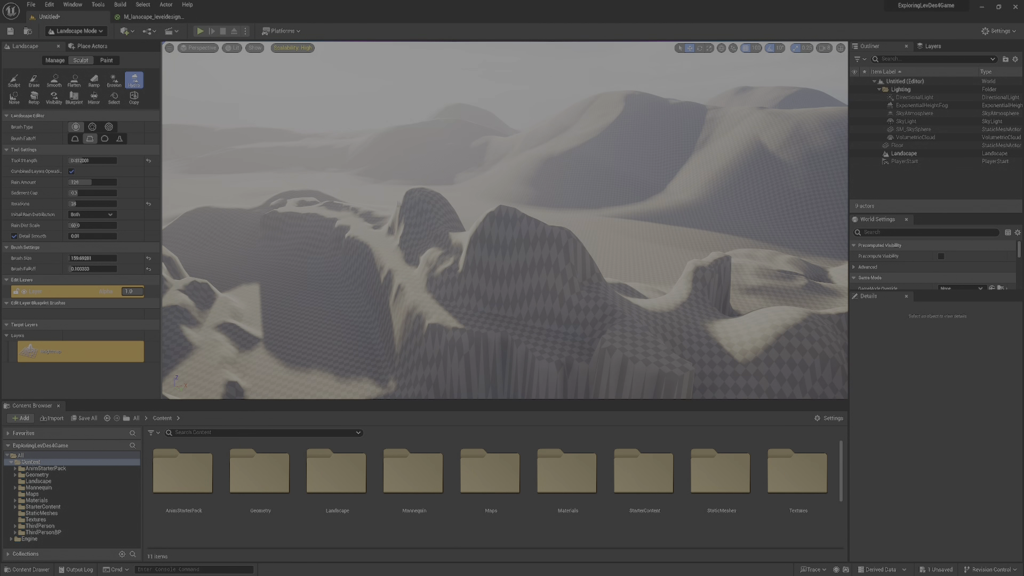
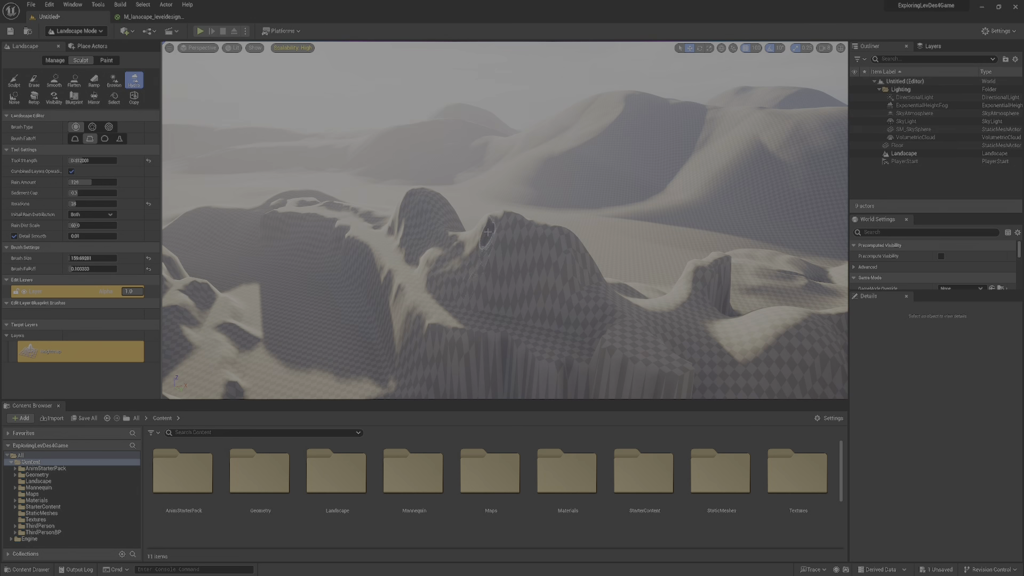
key(w)
key(a)
right_drag(473, 245, 607, 210)
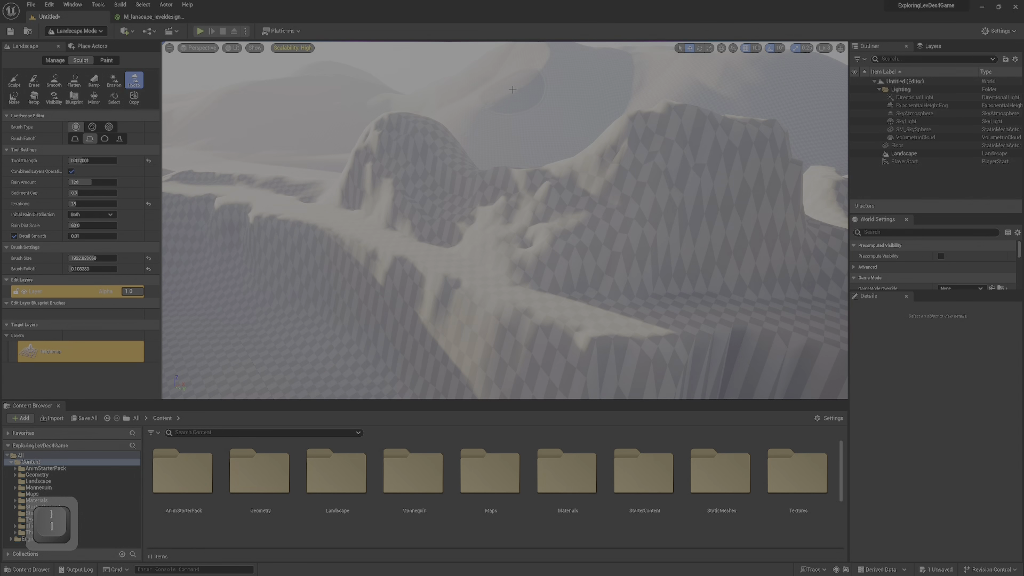
right_drag(508, 98, 472, 80)
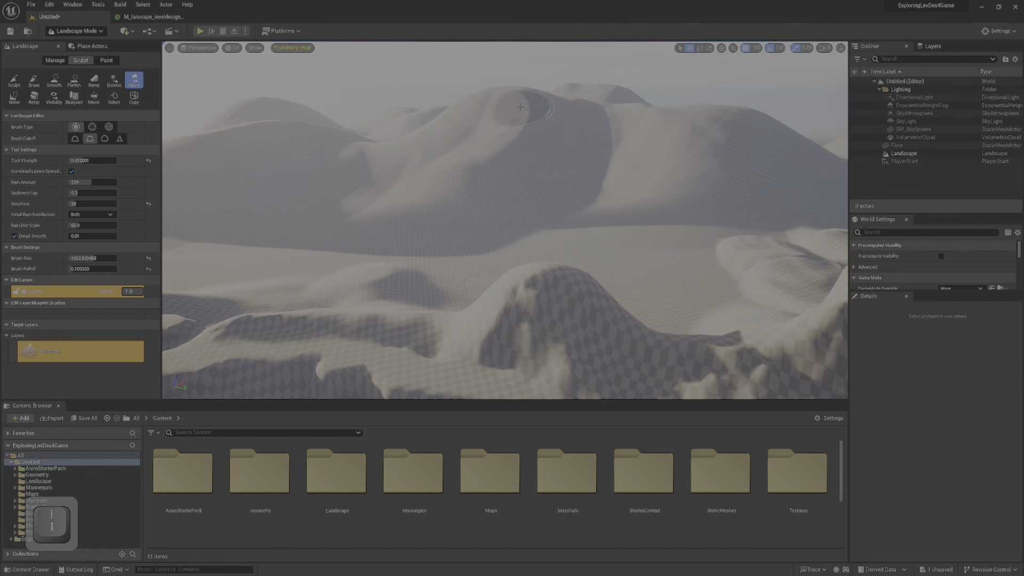
- Erode the large distant mountains with the Hydro tool at a brush size of about 4627 and a strength of about 0.79
key(bracketright)
key(bracketright)
key(bracketright)
key(bracketright)
key(bracketright)
key(bracketright)
key(bracketright)
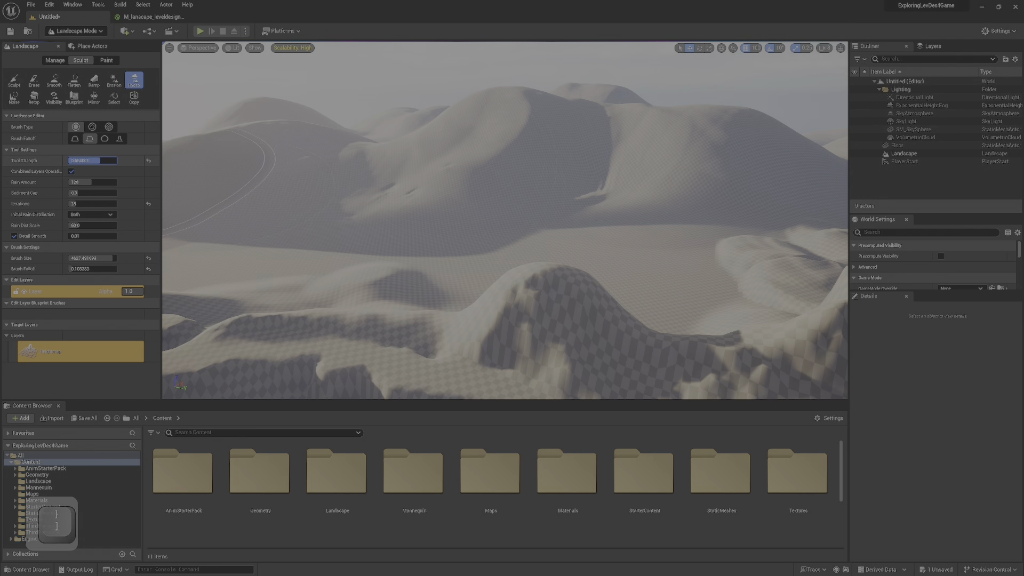
drag(100, 161, 106, 161)
mouse_move(392, 160)
mouse_down()
mouse_move(475, 128)
mouse_move(464, 141)
mouse_move(399, 145)
mouse_move(560, 187)
mouse_move(422, 160)
mouse_move(380, 177)
mouse_move(389, 159)
mouse_move(419, 150)
mouse_move(433, 163)
mouse_move(405, 176)
mouse_move(593, 157)
mouse_move(665, 169)
mouse_up()
mouse_move(688, 179)
right_down()
mouse_move(685, 229)
mouse_move(686, 176)
mouse_move(677, 225)
right_up()
key(w)
right_drag(454, 144, 448, 120)
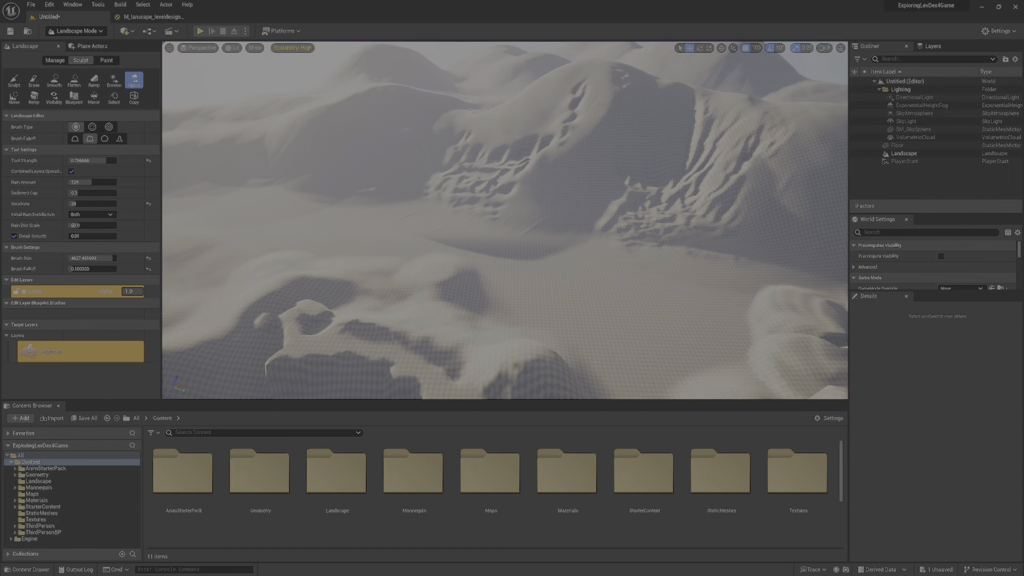
- Apply hydraulic erosion to the flank of the tall mountain beside the valley with the large Hydro brush
right_drag(286, 156, 286, 120)
click(218, 203)
right_drag(437, 213, 336, 223)
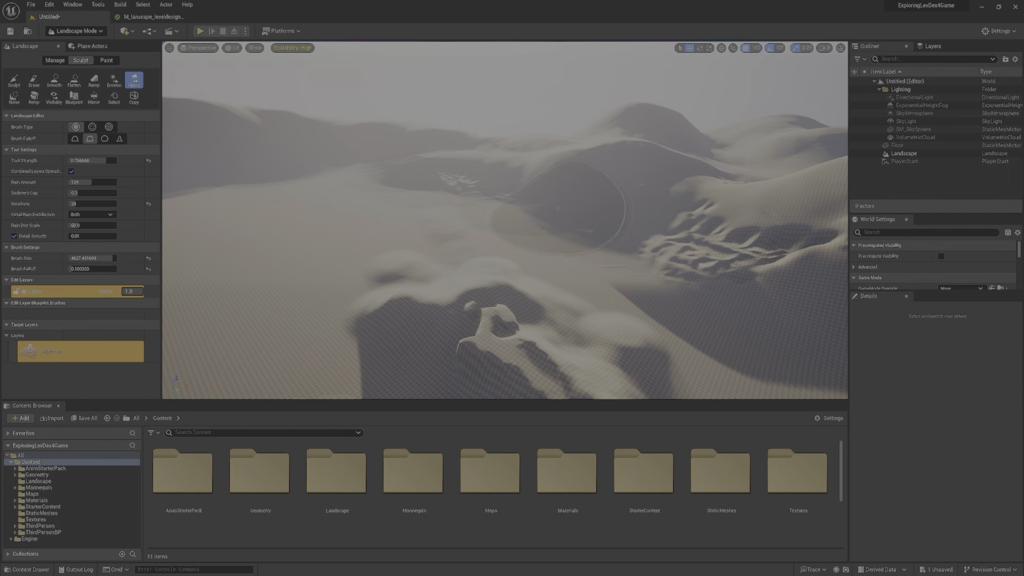
right_drag(524, 182, 440, 167)
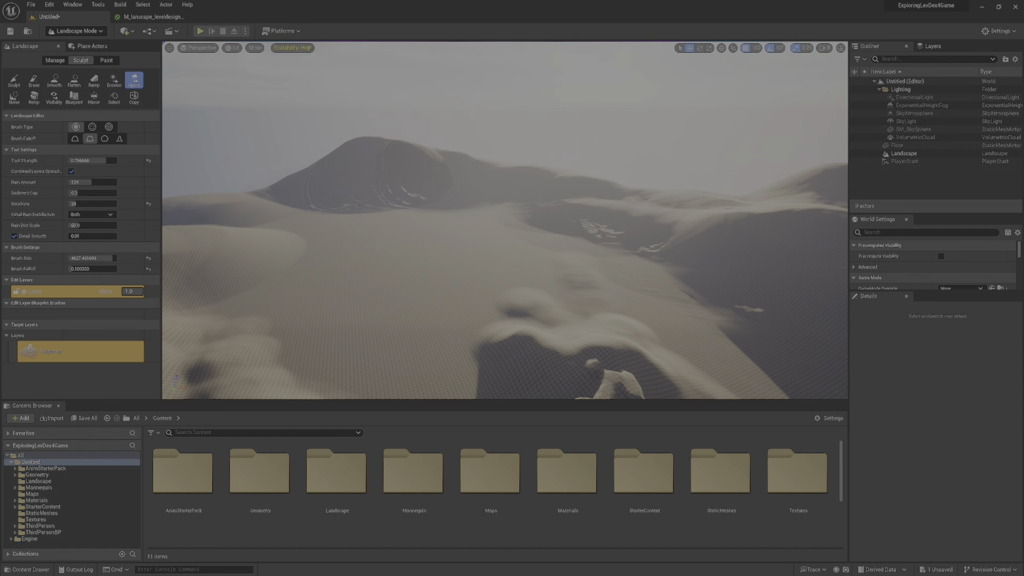
right_drag(512, 206, 405, 224)
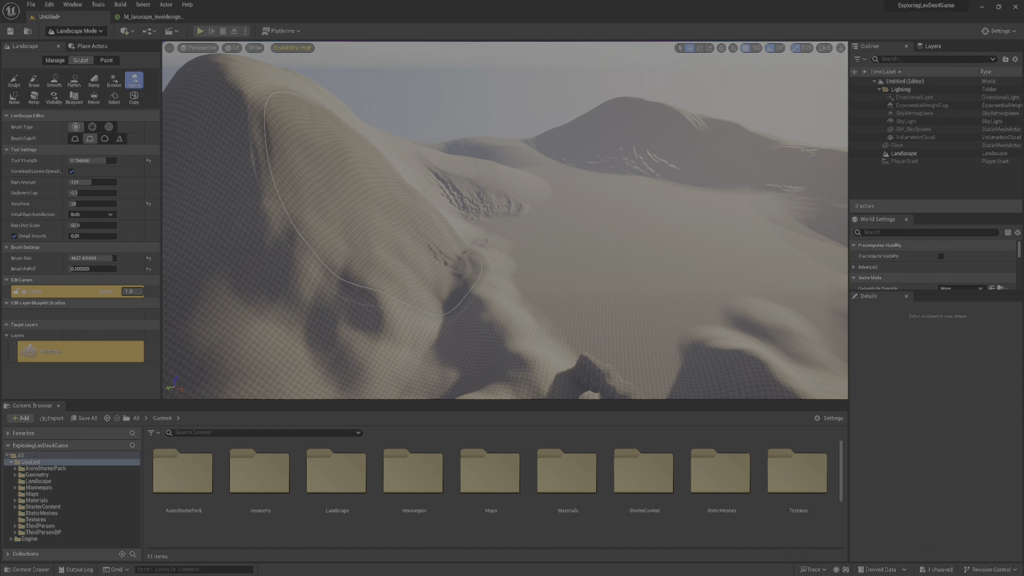
drag(393, 223, 459, 198)
- Continue the large-brush hydraulic erosion over the remaining mountain slopes surrounding the valley
right_drag(698, 157, 577, 184)
right_drag(680, 216, 793, 233)
right_drag(596, 210, 649, 207)
drag(596, 210, 730, 208)
right_drag(480, 198, 613, 205)
mouse_move(384, 213)
mouse_down()
mouse_move(330, 243)
mouse_move(299, 224)
mouse_up()
right_drag(427, 267, 533, 275)
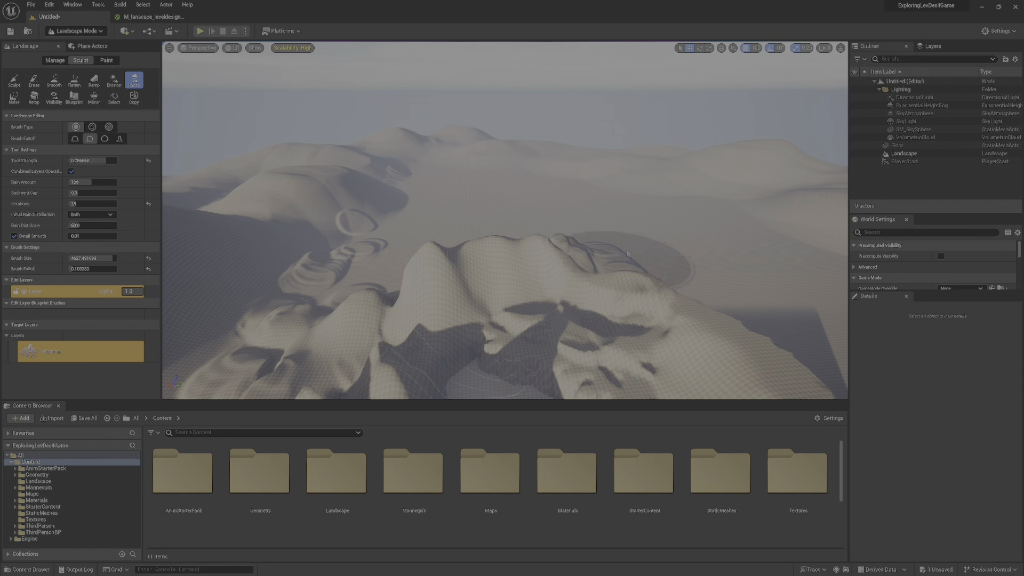
- Reduce the Hydro tool's brush size and erode the peaks and outer slopes of the ridge enclosing the flat basin
mouse_move(425, 201)
right_down()
mouse_move(352, 267)
mouse_move(425, 256)
right_up()
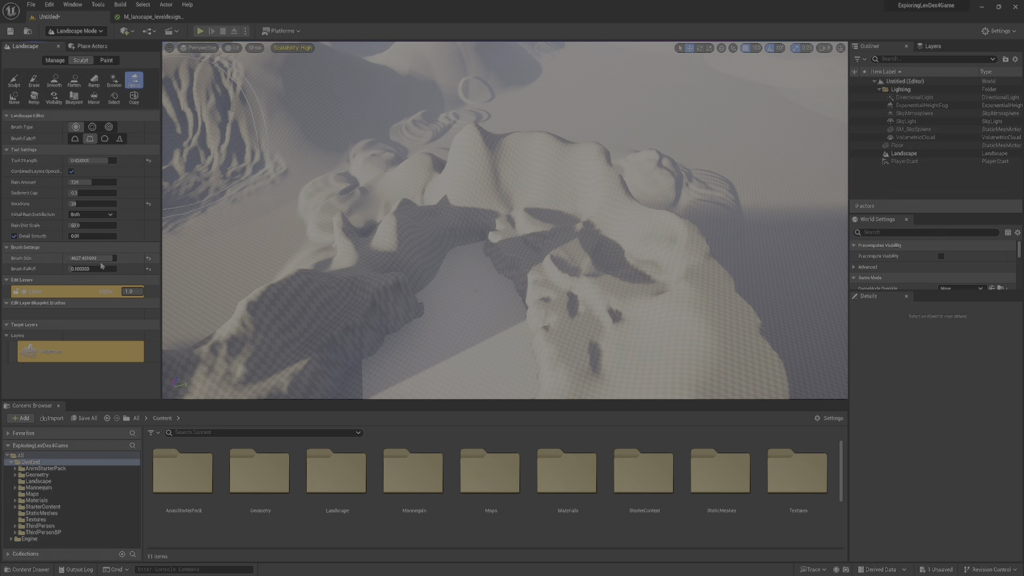
drag(102, 259, 80, 259)
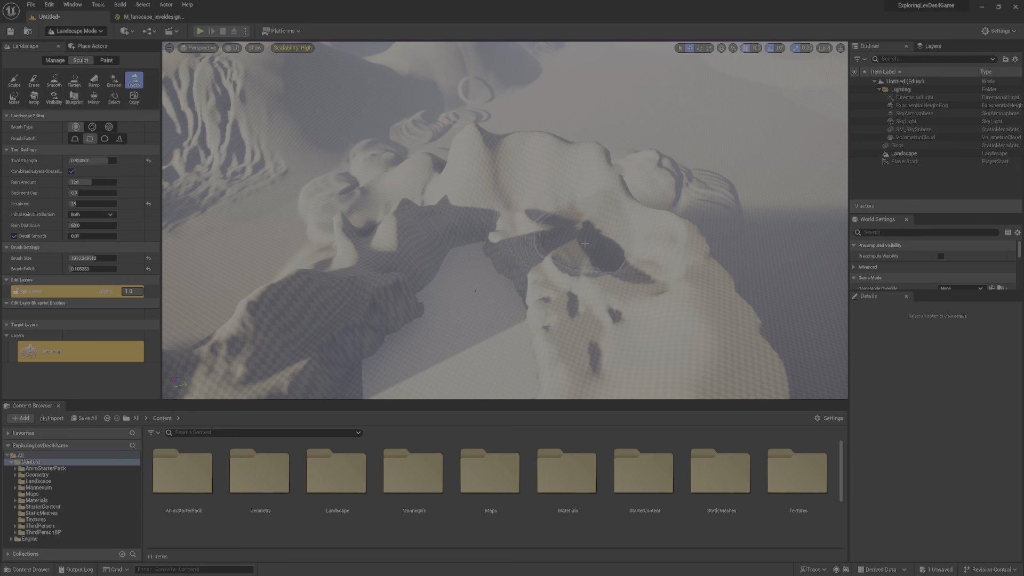
right_drag(662, 365, 683, 307)
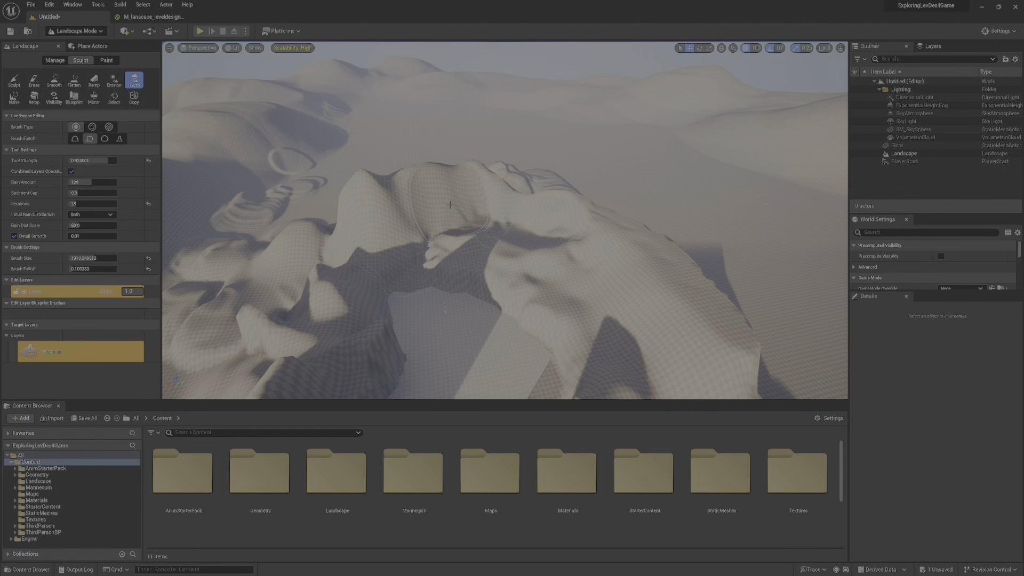
right_drag(459, 350, 441, 377)
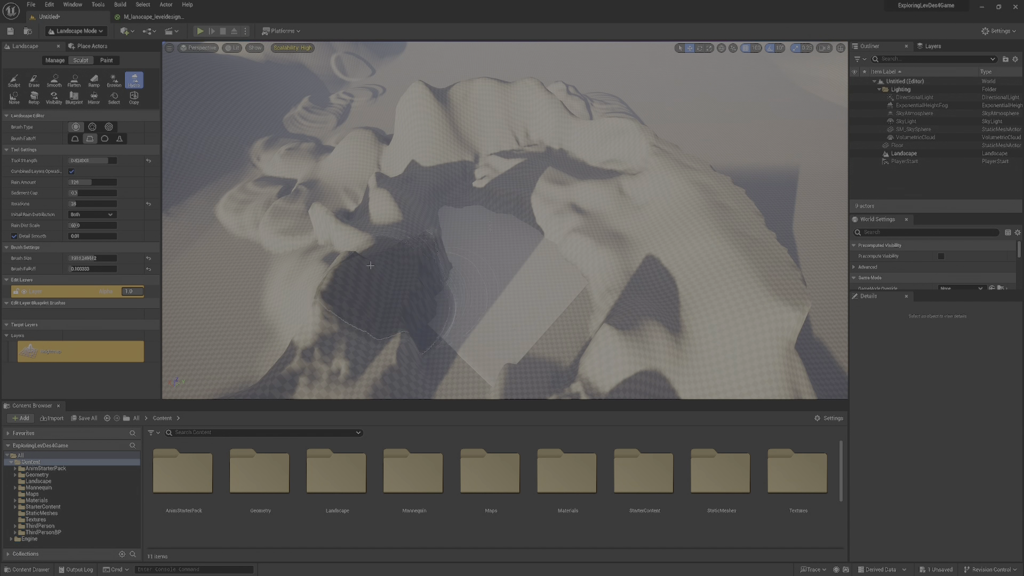
mouse_move(316, 280)
mouse_down()
mouse_move(327, 194)
mouse_move(264, 238)
mouse_move(219, 241)
mouse_up()
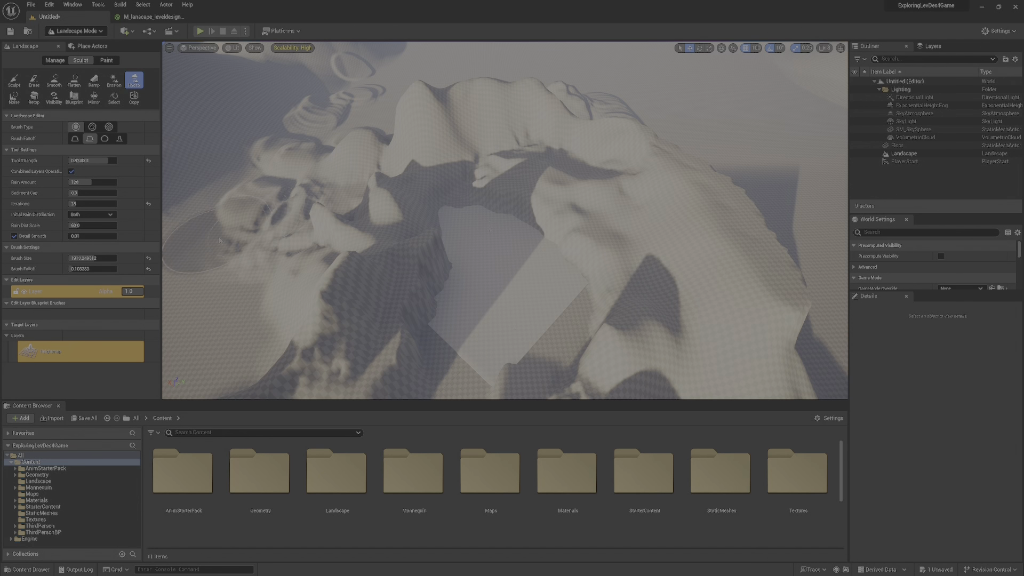
- Roughen the crest of the ridge around the basin and the top of the distant large mountain with the Erosion tool
click(114, 81)
drag(480, 133, 484, 131)
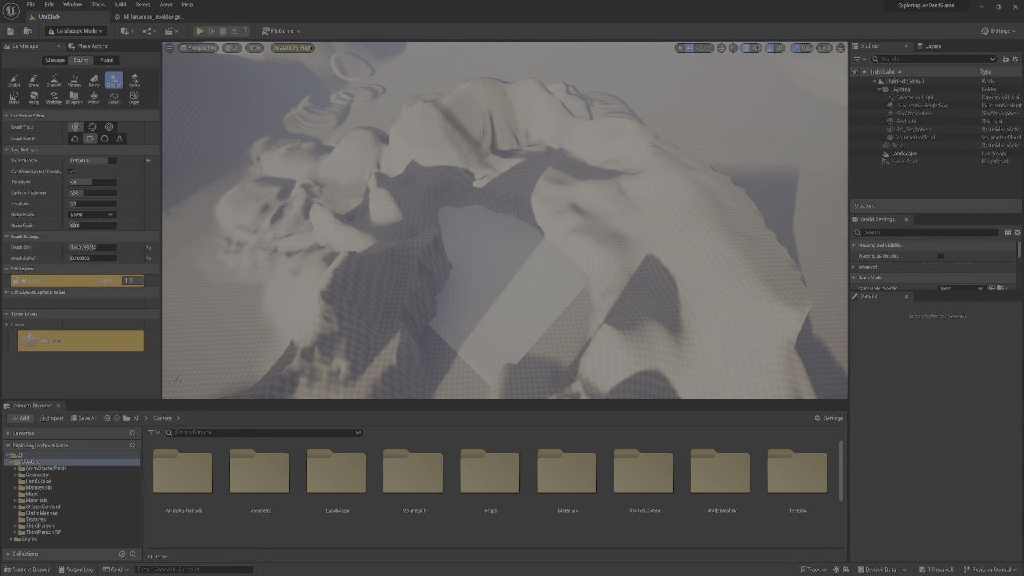
right_drag(568, 155, 443, 114)
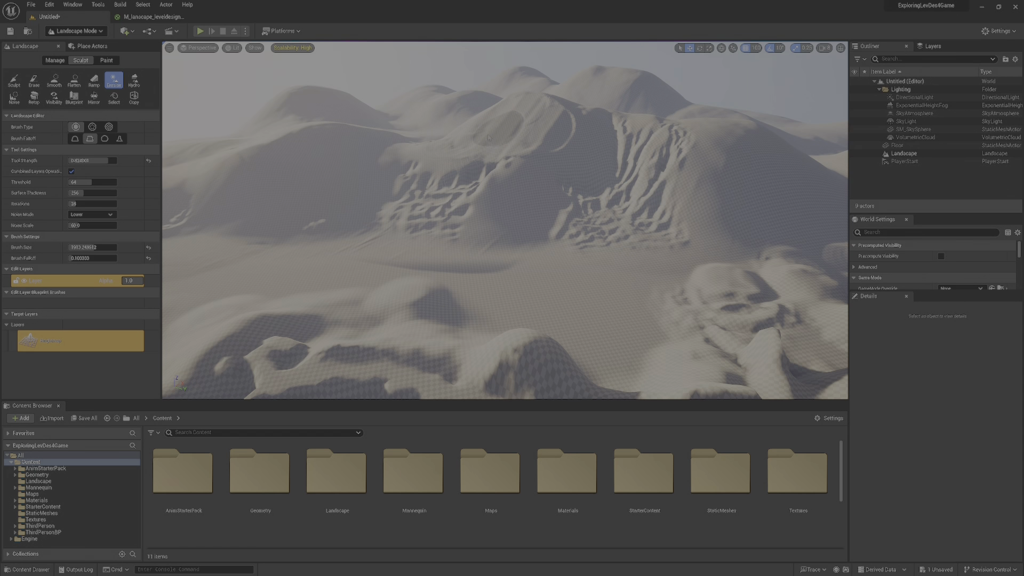
right_drag(442, 154, 352, 154)
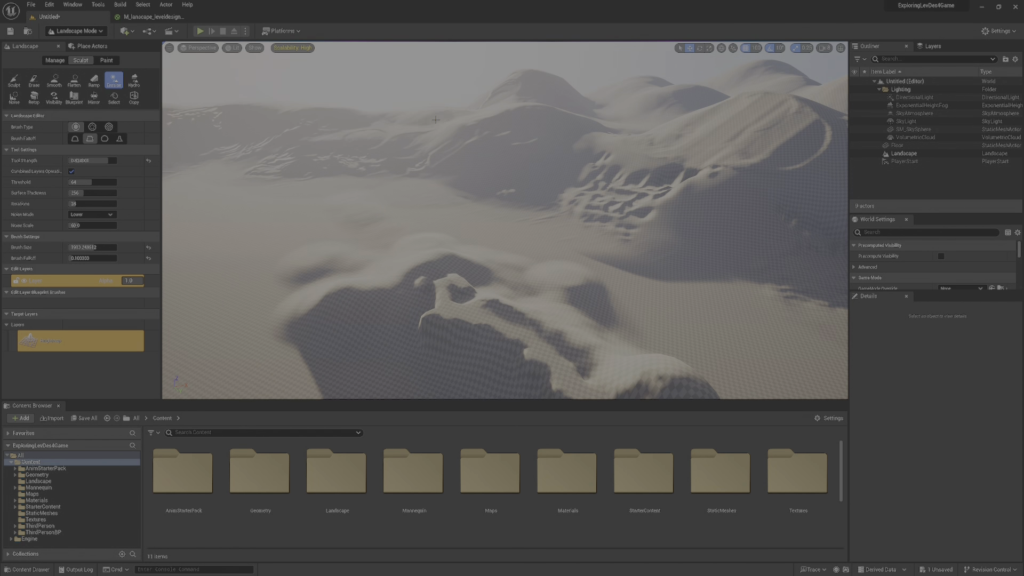
- Carve hollows into the tall mountain beside the valley with the Erosion tool, undoing one unwanted stroke
right_drag(594, 167, 416, 126)
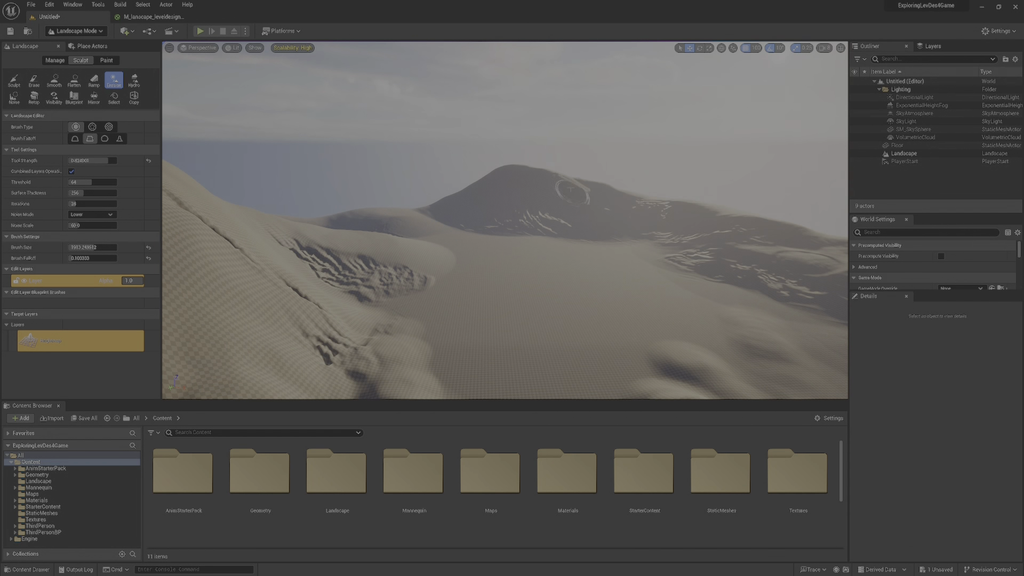
right_drag(450, 235, 343, 169)
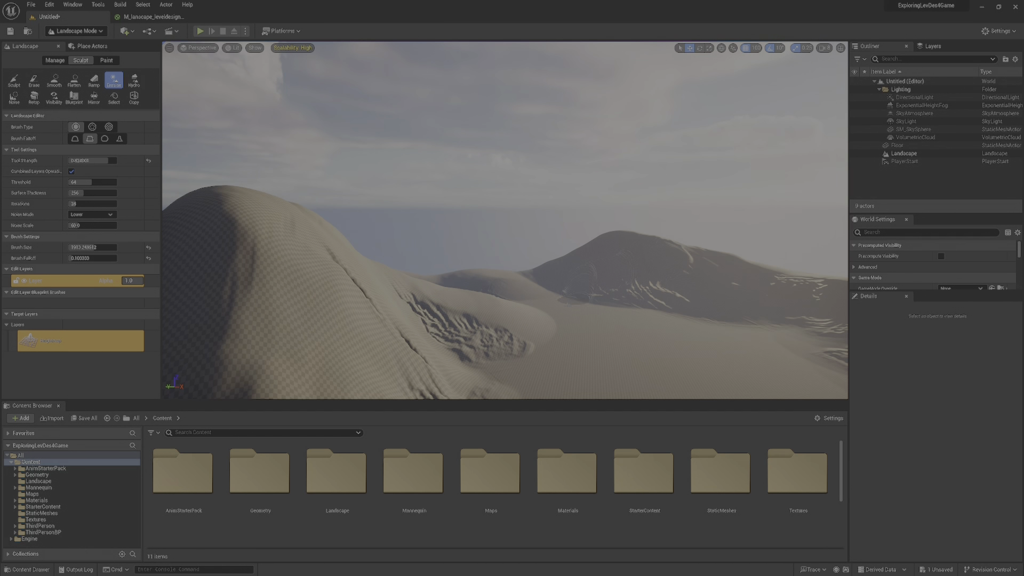
mouse_move(539, 329)
mouse_down()
mouse_move(499, 316)
mouse_move(509, 299)
mouse_up()
right_drag(803, 287, 771, 293)
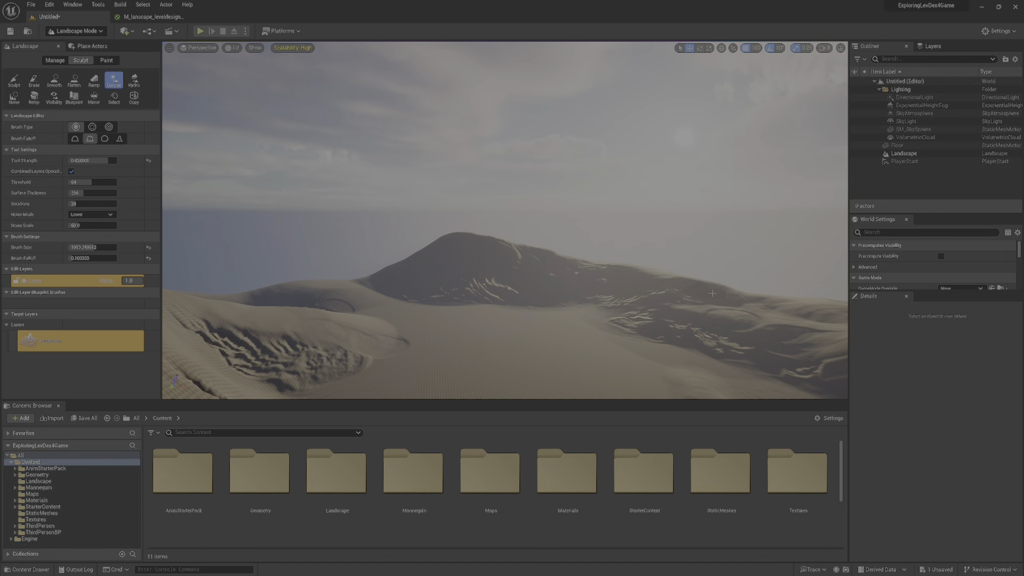
right_drag(763, 315, 658, 249)
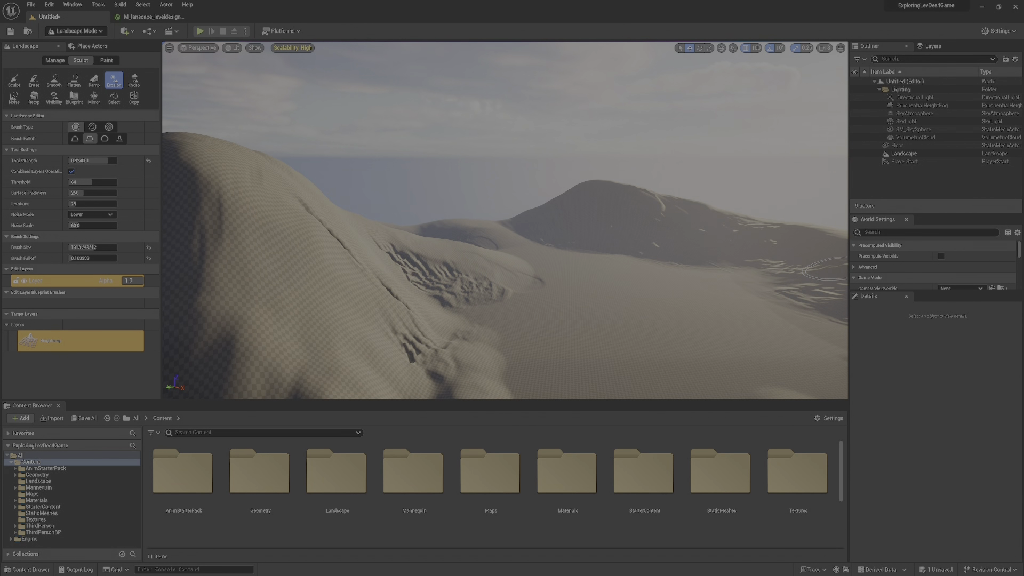
key(ctrl+z)
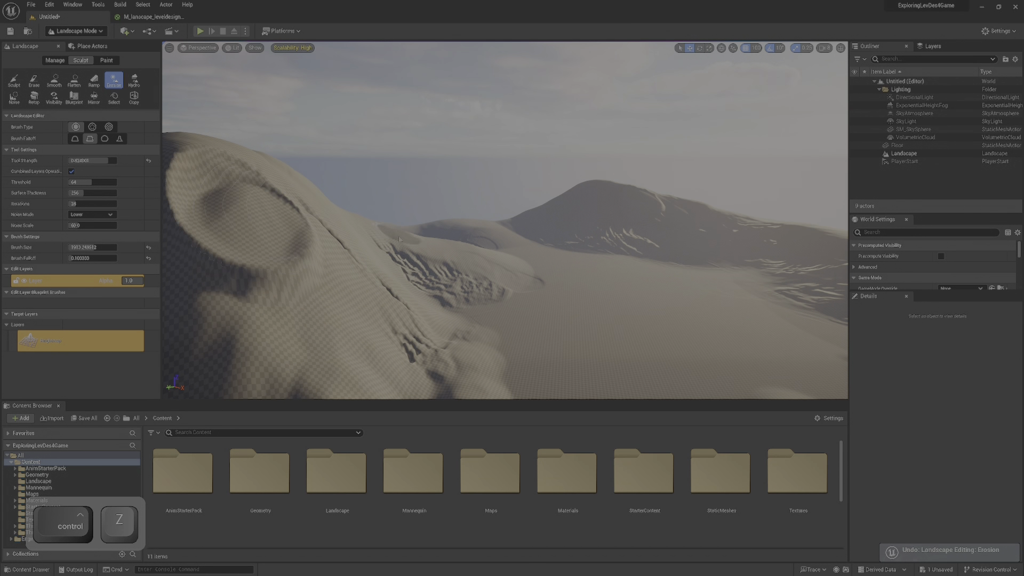
right_drag(399, 239, 346, 239)
mouse_move(385, 210)
mouse_down()
mouse_move(377, 184)
mouse_move(376, 223)
mouse_move(422, 217)
mouse_move(464, 308)
mouse_move(450, 226)
mouse_move(497, 268)
mouse_move(464, 244)
mouse_move(423, 176)
mouse_up()
- Cut water-worn gullies into the carved summit and flanks of the tall mountain with the Hydro tool
click(134, 80)
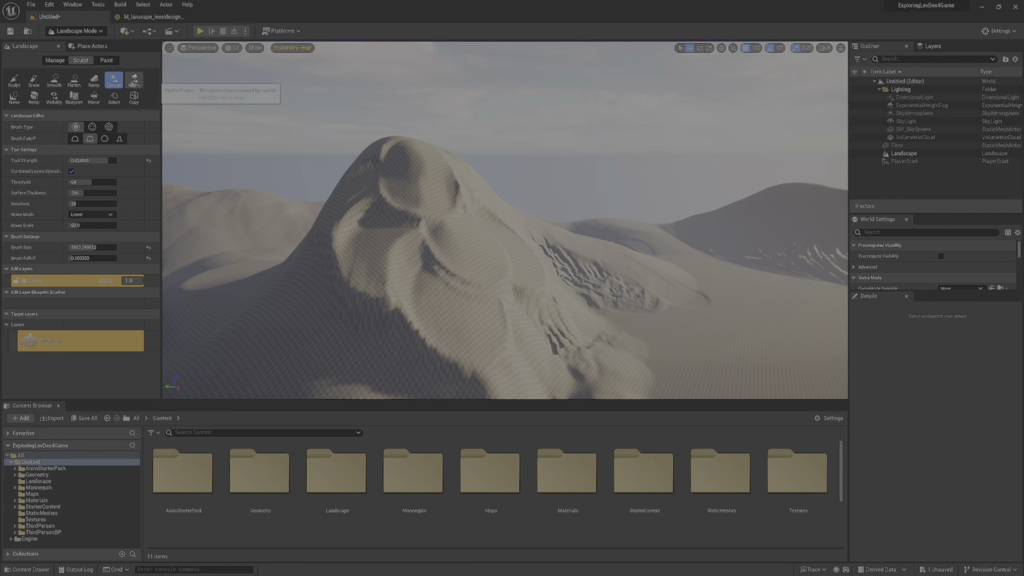
mouse_move(427, 237)
mouse_down()
mouse_move(408, 192)
mouse_move(360, 246)
mouse_move(380, 352)
mouse_move(467, 235)
mouse_move(459, 214)
mouse_move(468, 201)
mouse_move(437, 176)
mouse_move(373, 160)
mouse_move(336, 214)
mouse_move(519, 258)
mouse_move(513, 315)
mouse_move(465, 336)
mouse_move(445, 267)
mouse_up()
right_drag(445, 267, 373, 304)
mouse_move(624, 224)
mouse_down()
mouse_move(581, 277)
mouse_move(608, 229)
mouse_move(631, 239)
mouse_up()
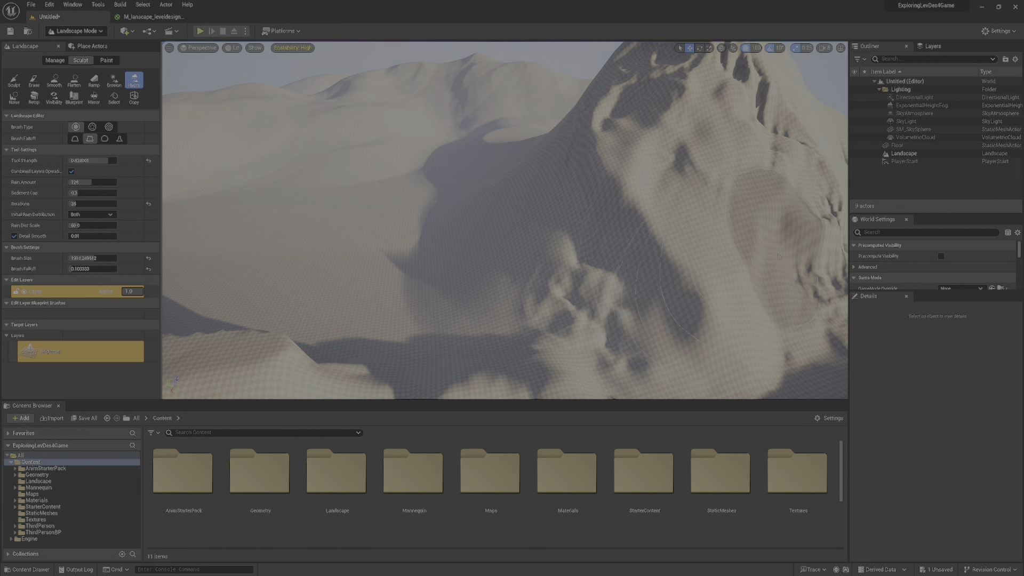
right_drag(794, 273, 837, 248)
drag(692, 234, 694, 232)
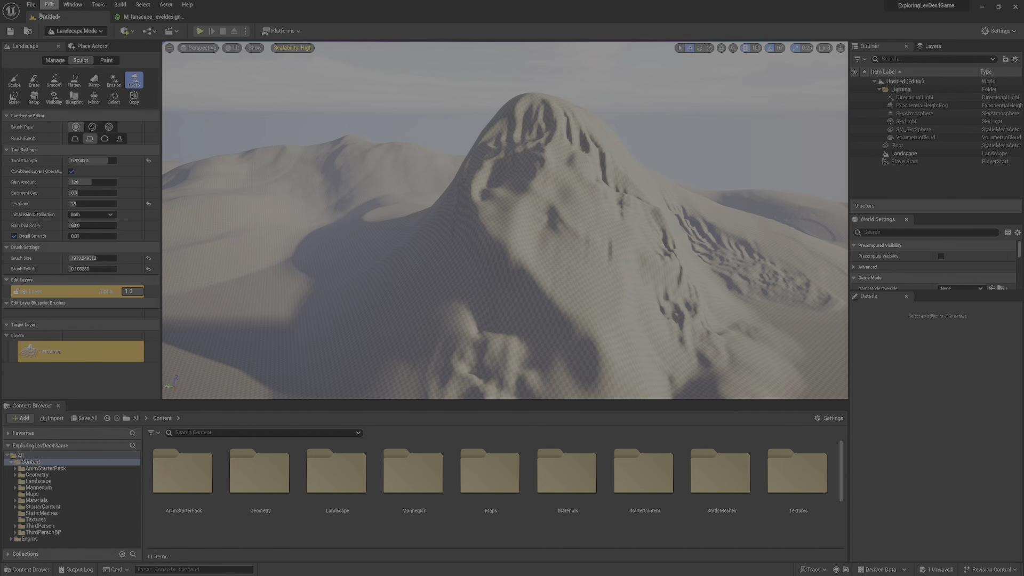
- Soften the eroded summit and slope of the tall mountain with the Smooth tool at a low strength
click(54, 80)
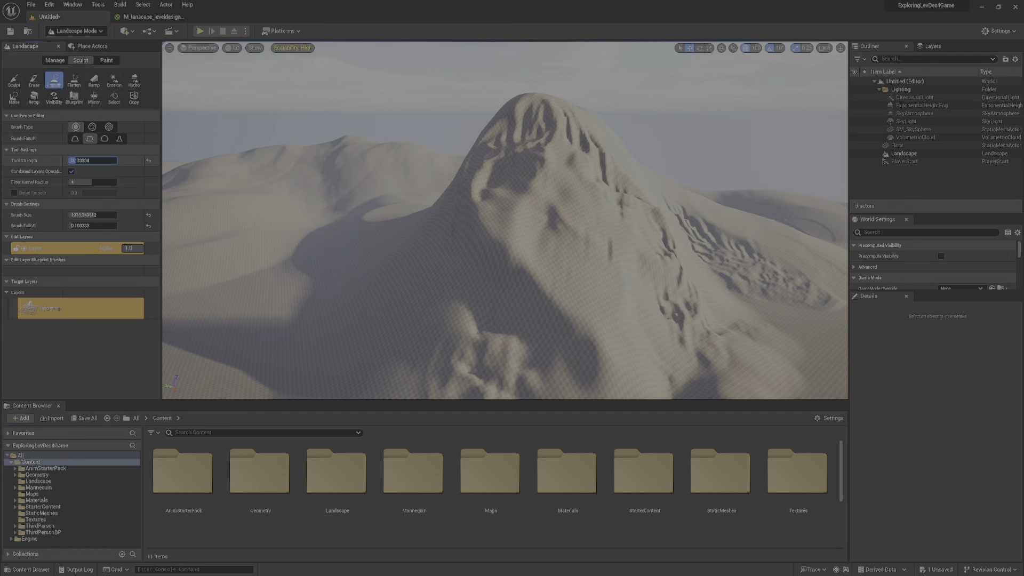
drag(105, 161, 104, 161)
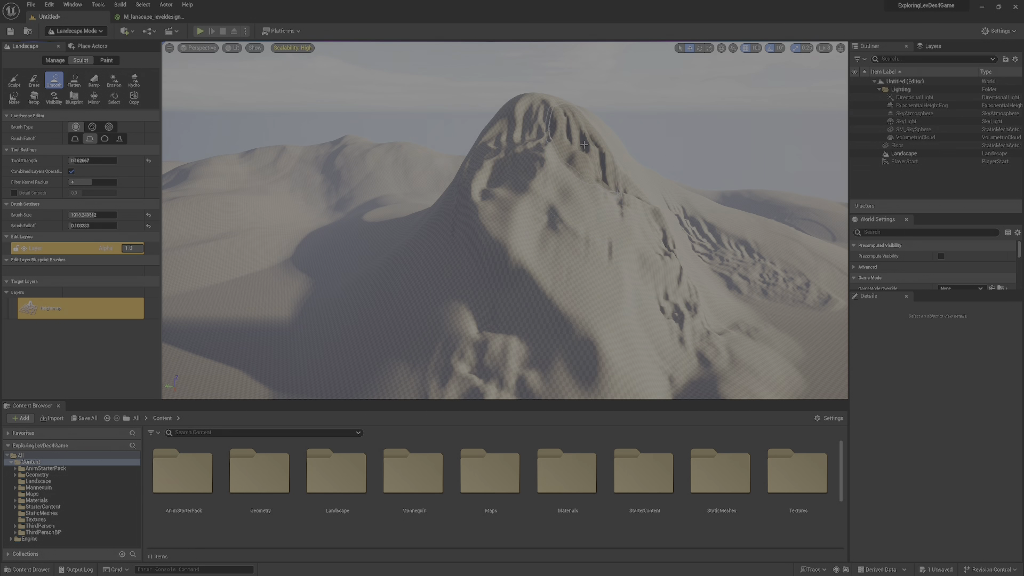
mouse_move(581, 152)
mouse_down()
mouse_move(524, 140)
mouse_move(576, 256)
mouse_move(704, 320)
mouse_move(694, 224)
mouse_move(772, 267)
mouse_move(626, 176)
mouse_move(648, 299)
mouse_up()
mouse_move(648, 299)
right_down()
mouse_move(688, 315)
mouse_move(707, 287)
right_up()
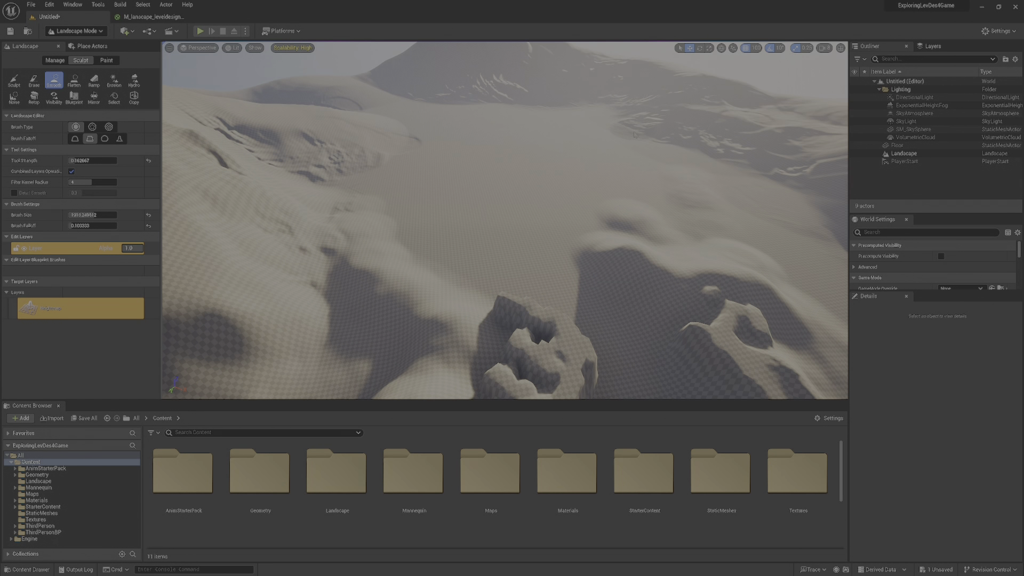
- Smooth the sharp gullies and rocky debris at the foot of the distant large mountains
right_drag(592, 87, 481, 110)
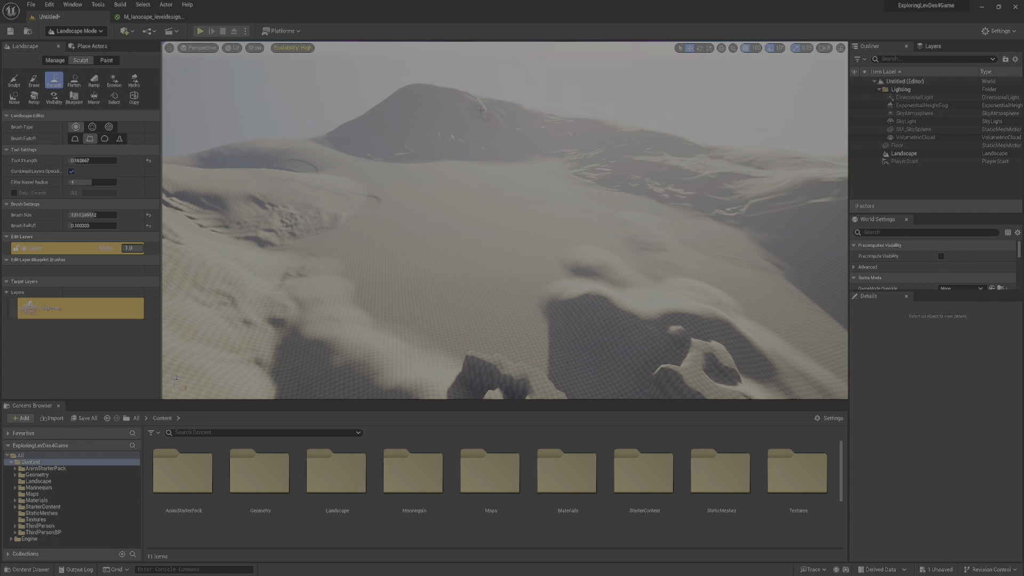
right_drag(629, 153, 699, 146)
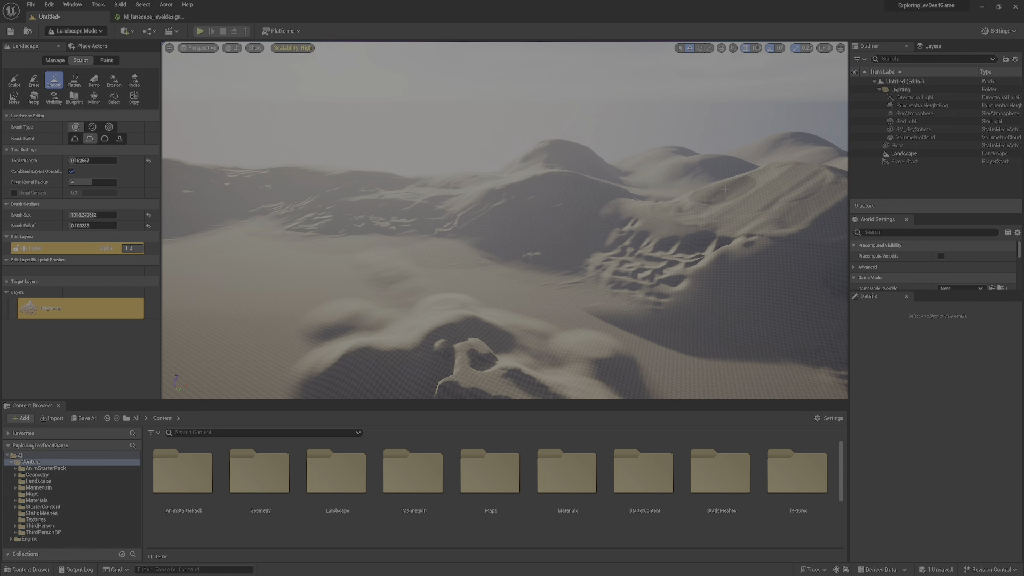
mouse_move(669, 278)
mouse_down()
mouse_move(704, 240)
mouse_move(688, 224)
mouse_move(626, 272)
mouse_move(683, 300)
mouse_up()
mouse_move(684, 300)
right_down()
mouse_move(746, 288)
mouse_move(832, 248)
right_up()
right_drag(619, 294, 656, 285)
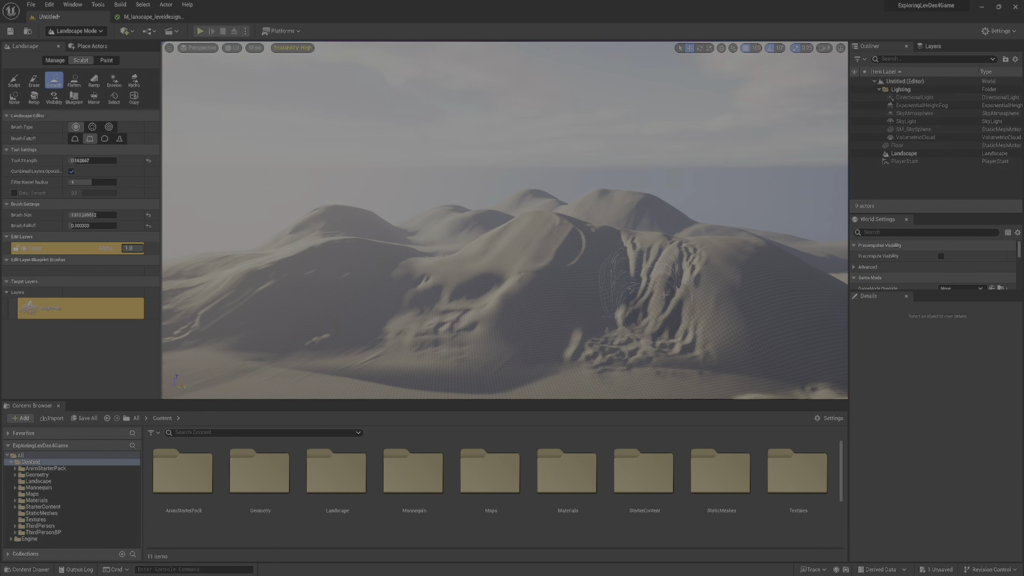
mouse_move(657, 301)
mouse_down()
mouse_move(665, 263)
mouse_move(685, 315)
mouse_move(628, 328)
mouse_up()
- Examine the smoothed mountains, the rocky ridges and the valley floor from several viewpoints
right_drag(529, 318, 405, 315)
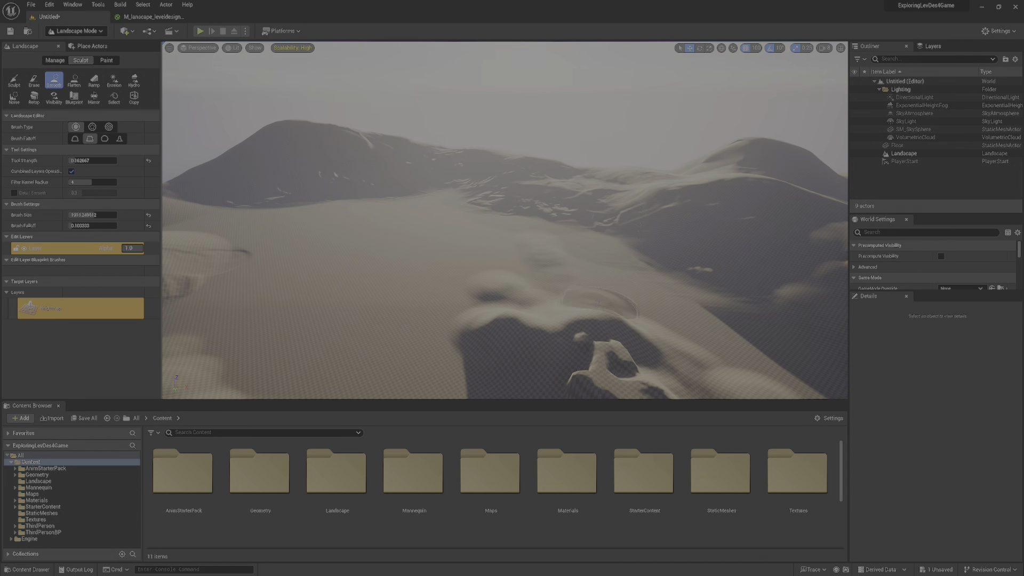
right_drag(563, 305, 470, 296)
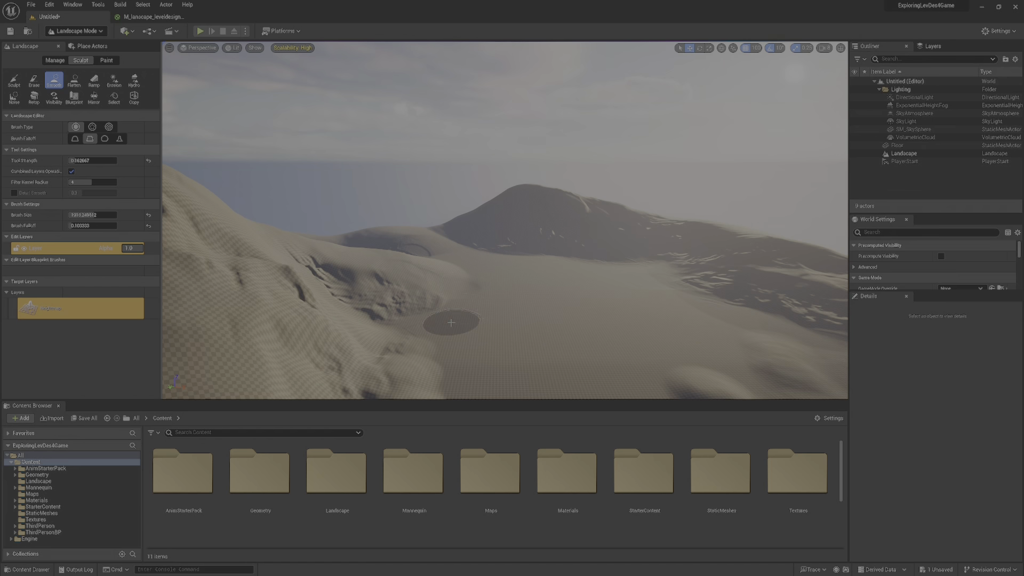
mouse_move(425, 251)
right_down()
mouse_move(363, 240)
mouse_move(402, 256)
right_up()
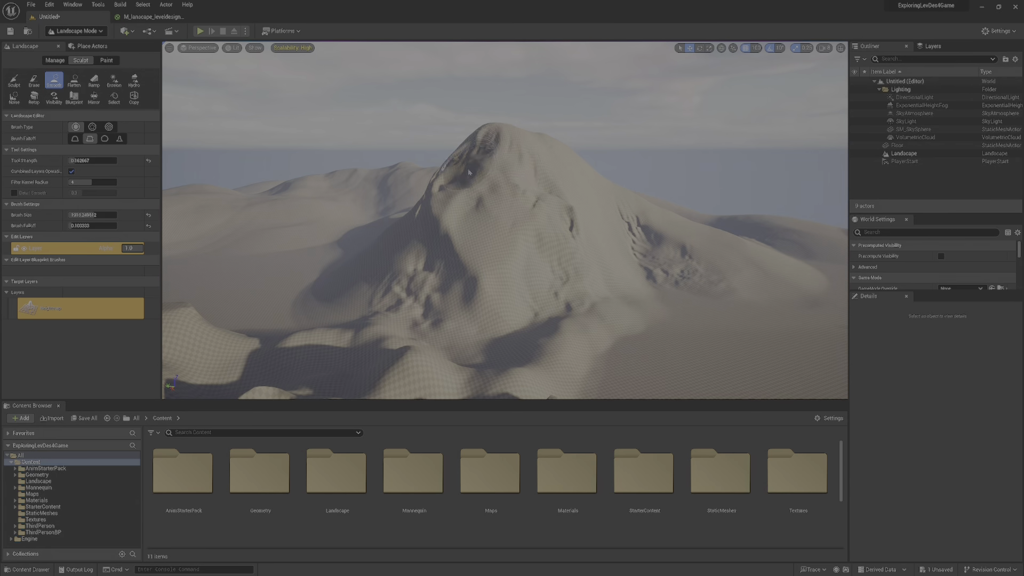
right_drag(470, 172, 452, 212)
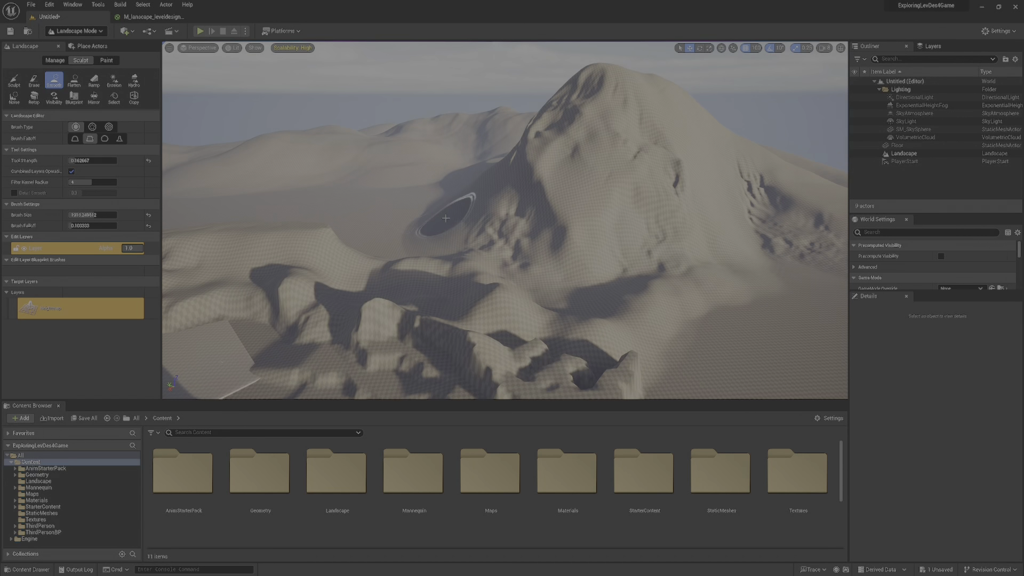
right_drag(457, 362, 589, 369)
key(w)
key(a)
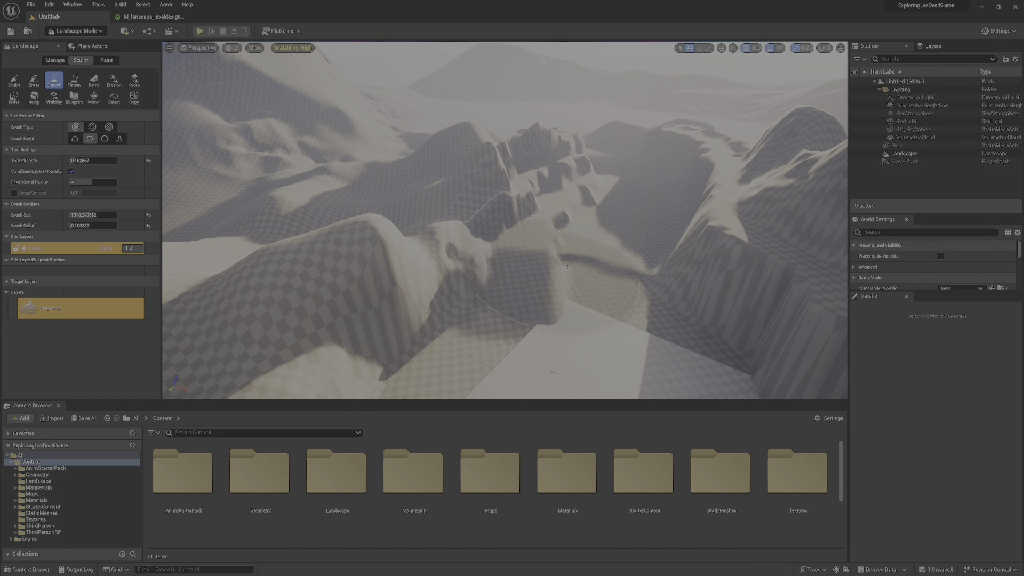
mouse_move(568, 265)
right_down()
mouse_move(640, 250)
mouse_move(693, 202)
mouse_move(694, 309)
mouse_move(699, 240)
mouse_move(715, 251)
mouse_move(576, 299)
mouse_move(448, 293)
mouse_move(565, 293)
mouse_move(523, 304)
mouse_move(512, 293)
mouse_move(496, 219)
mouse_move(506, 160)
mouse_move(502, 256)
mouse_move(528, 240)
mouse_move(513, 198)
mouse_move(565, 165)
mouse_move(560, 208)
mouse_move(565, 182)
right_up()
key(s)
key(w)
key(s)
key(w)
key(s)
key(w)
key(s)
key(w)
key(s)
key(d)
key(w)
key(s)
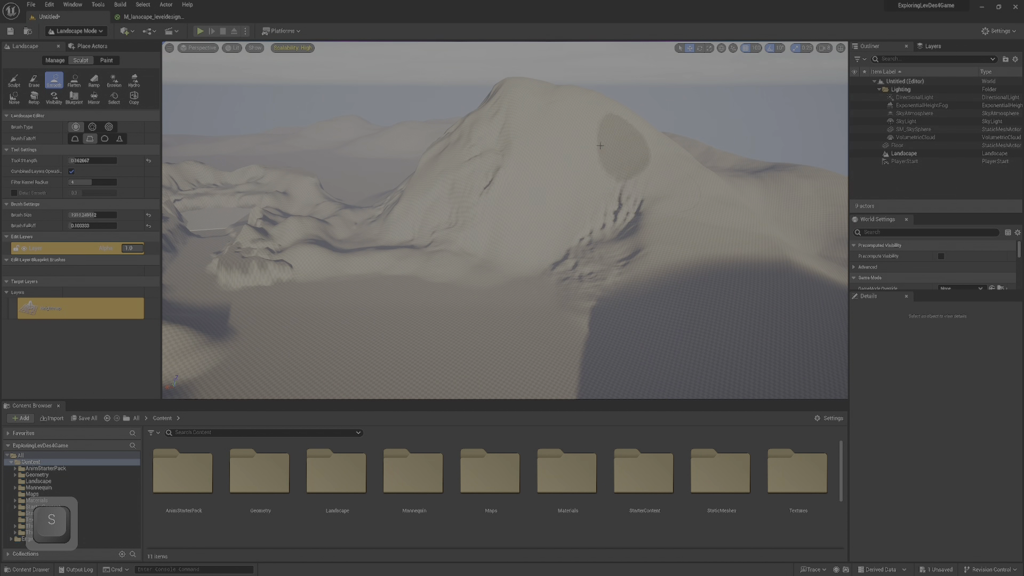
- Switch to the Flatten tool and reduce its brush size to about 504 for work on the tall mountain's slope
click(74, 80)
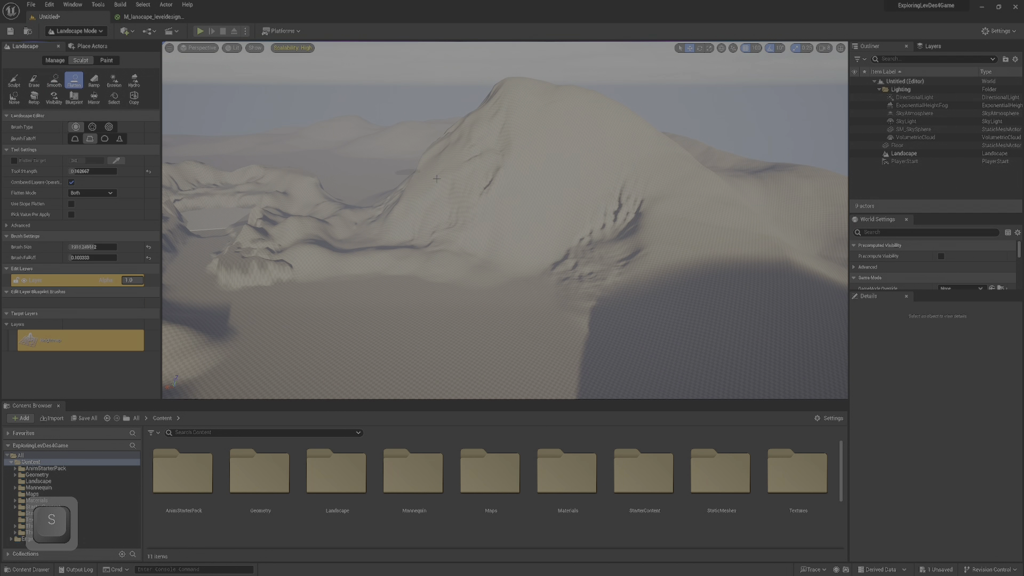
key(bracketleft)
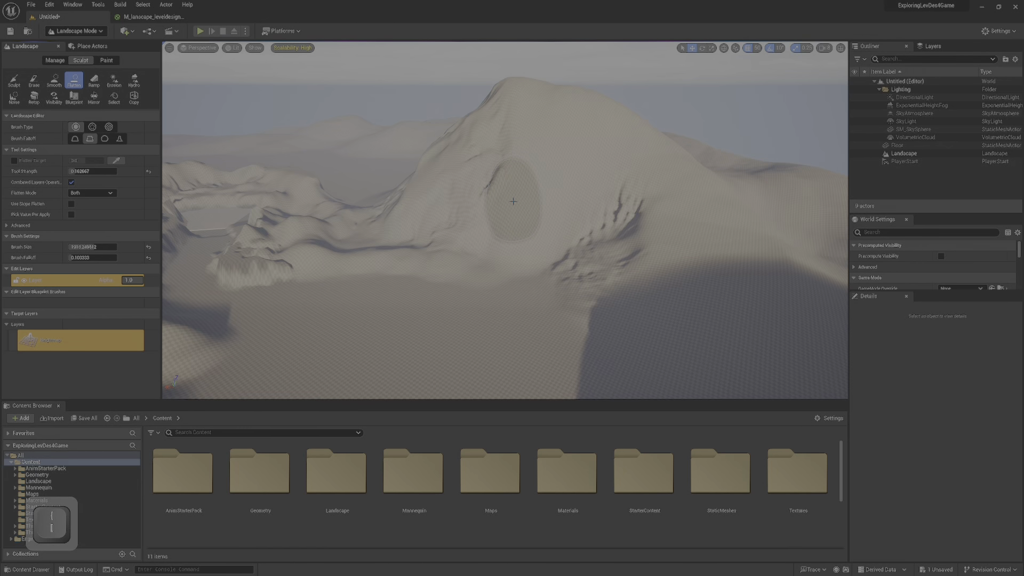
right_drag(514, 201, 501, 201)
key(bracketleft)
key(bracketleft)
key(bracketleft)
key(bracketleft)
key(bracketleft)
key(bracketleft)
key(bracketleft)
key(bracketleft)
key(bracketleft)
key(bracketleft)
key(bracketleft)
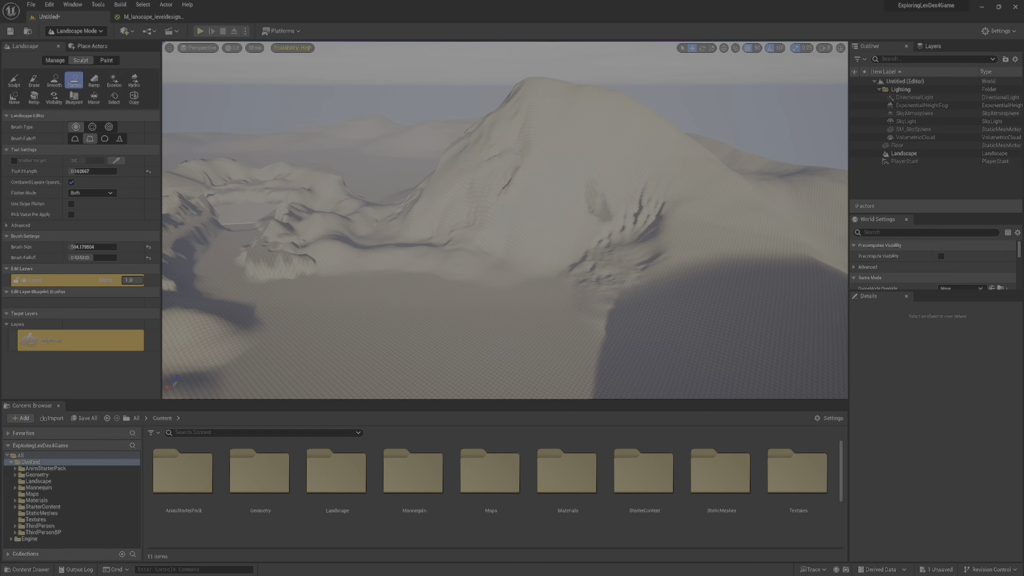
- Flatten a narrow channel up the tall mountain's front slope to its summit with the Flatten tool
key(w)
key(d)
mouse_move(586, 225)
right_down()
mouse_move(565, 144)
mouse_move(554, 225)
right_up()
key(s)
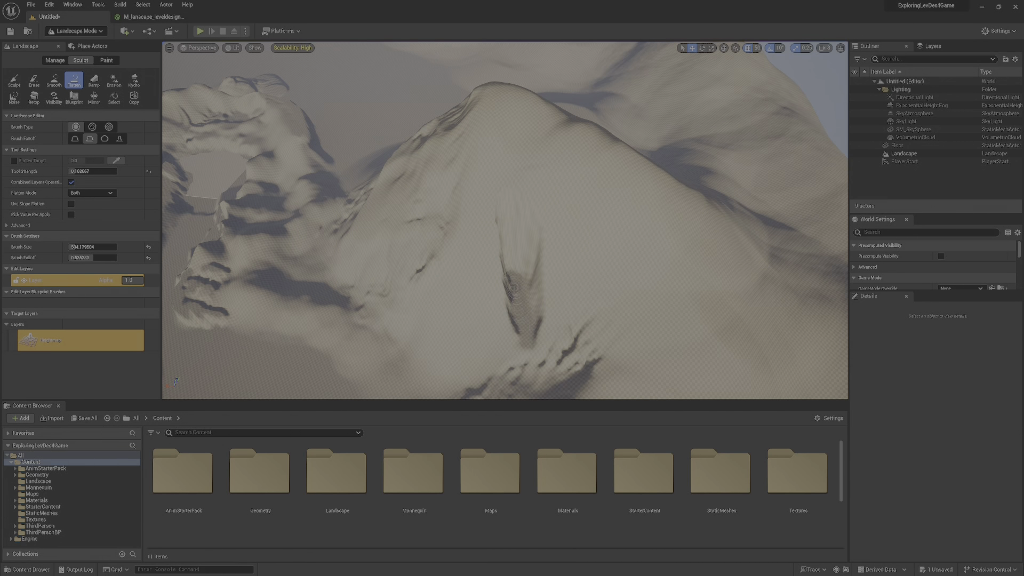
mouse_move(523, 302)
right_down()
mouse_move(525, 341)
mouse_move(522, 235)
mouse_move(524, 335)
right_up()
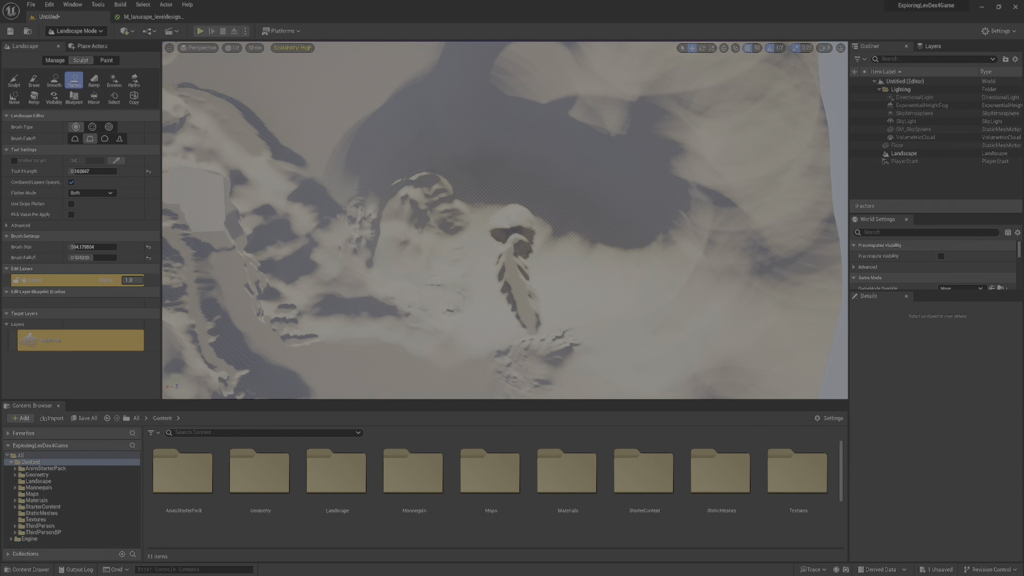
mouse_move(498, 229)
right_down()
mouse_move(501, 253)
mouse_move(504, 212)
mouse_move(496, 259)
mouse_move(494, 248)
right_up()
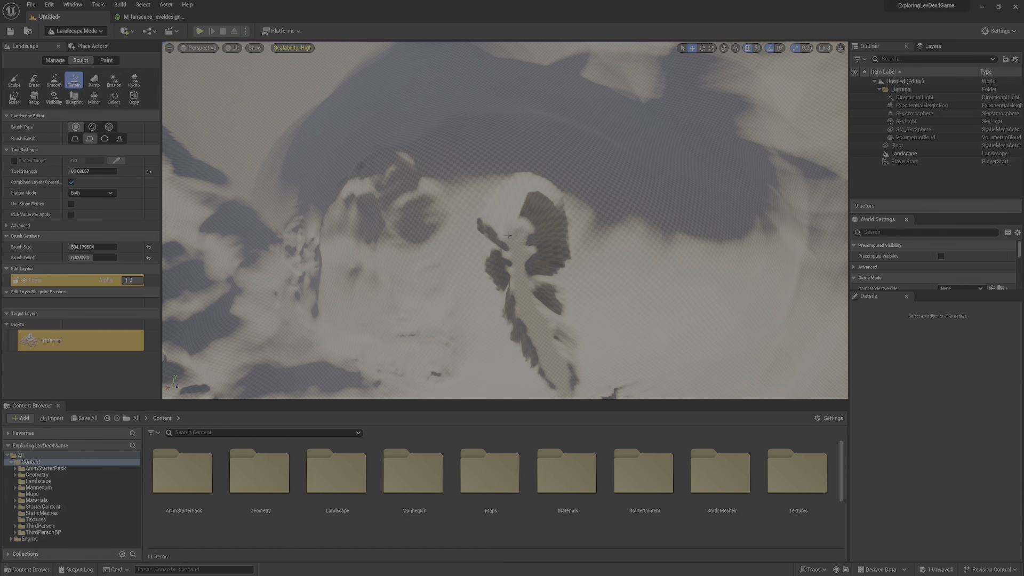
- Flatten the tall mountain's summit into a broad, roughly circular crater floor that joins the channel
drag(504, 229, 472, 225)
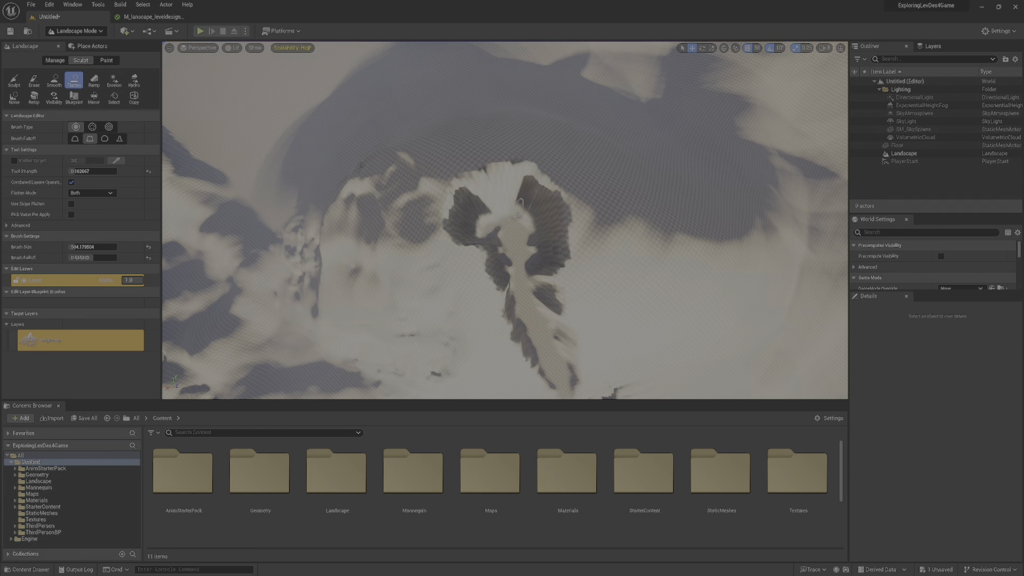
drag(536, 224, 465, 224)
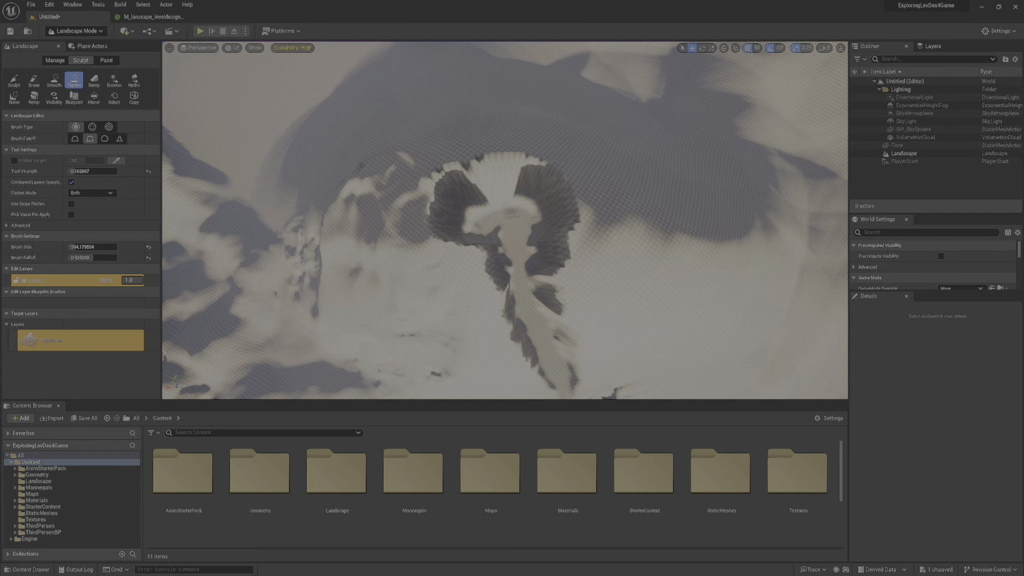
mouse_move(538, 228)
mouse_down()
mouse_move(539, 249)
mouse_move(543, 232)
mouse_move(482, 250)
mouse_up()
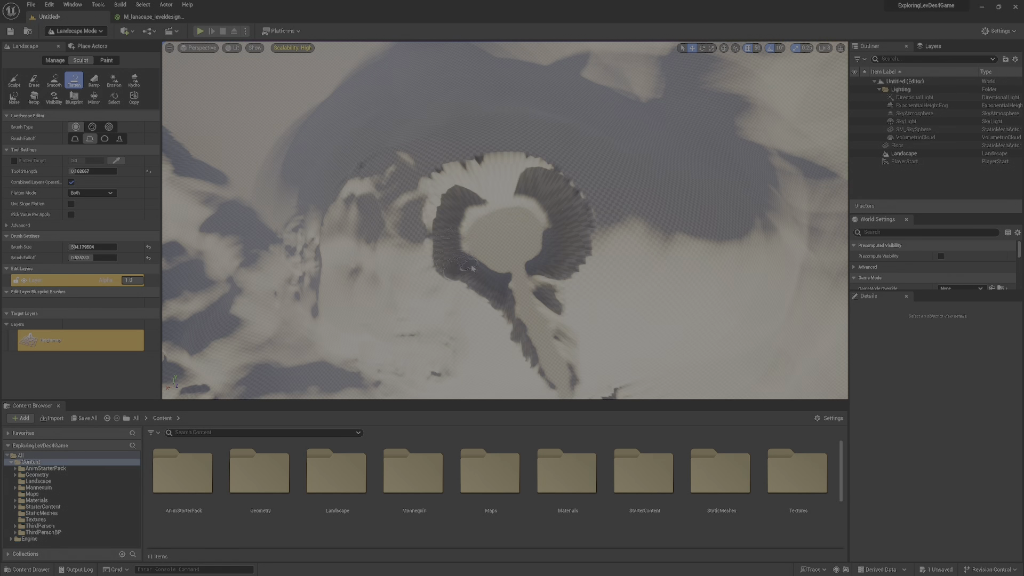
- Examine the flattened summit crater and the channel below it from several sides
right_drag(519, 283, 94, 80)
key(s)
key(a)
key(w)
key(d)
key(s)
key(d)
key(a)
key(s)
key(a)
key(w)
key(d)
key(w)
key(a)
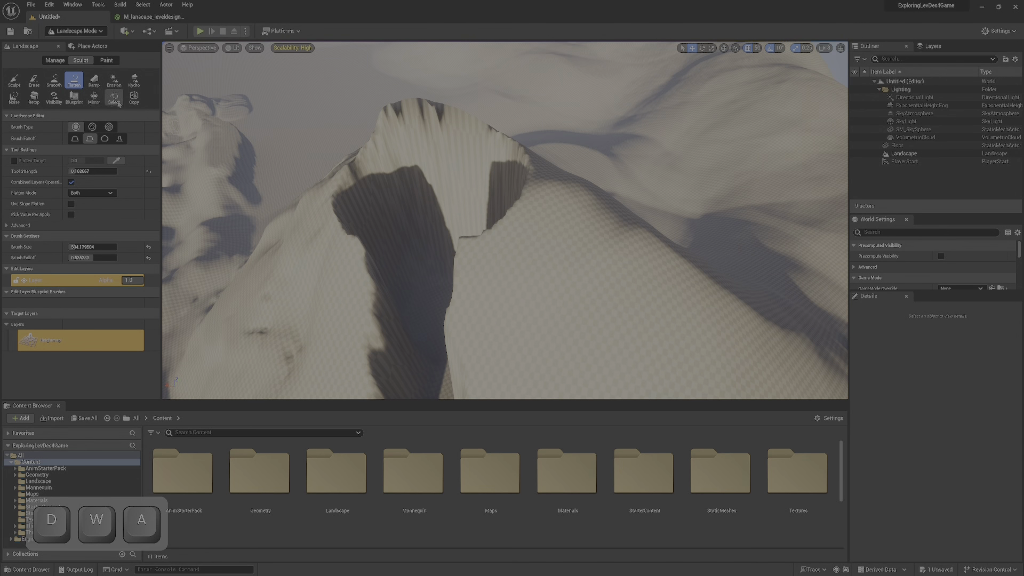
- Switch to the Erosion tool and erode the outer slopes and shoulder beside the summit crater
click(114, 80)
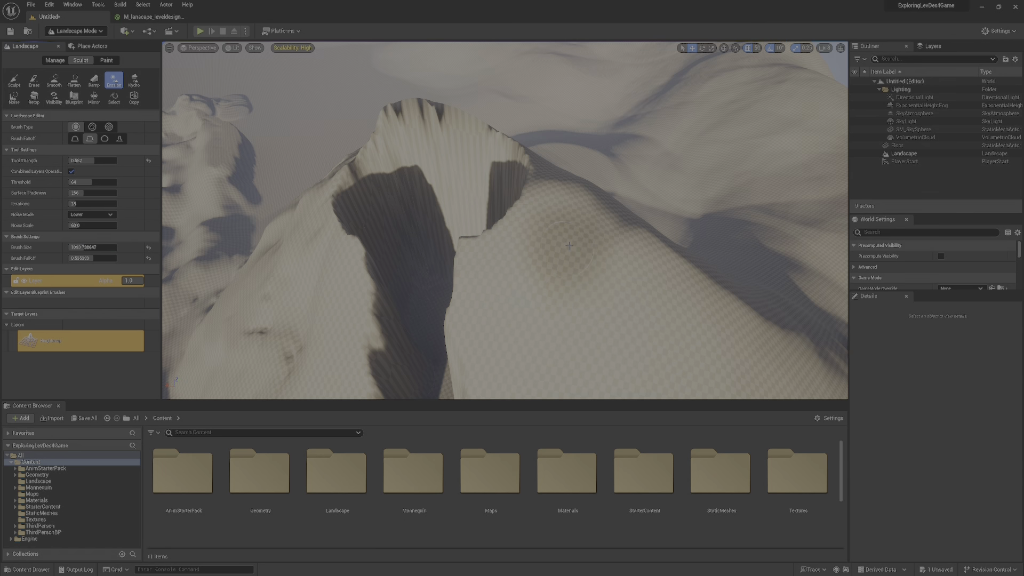
mouse_move(576, 206)
mouse_down()
mouse_move(572, 216)
mouse_move(566, 182)
mouse_up()
right_drag(568, 177, 619, 213)
mouse_move(644, 213)
mouse_down()
mouse_move(673, 221)
mouse_move(706, 211)
mouse_move(701, 186)
mouse_move(692, 202)
mouse_move(709, 254)
mouse_move(765, 286)
mouse_move(698, 240)
mouse_move(713, 208)
mouse_up()
mouse_move(713, 209)
right_down()
mouse_move(688, 212)
mouse_move(736, 213)
mouse_move(704, 165)
mouse_move(733, 211)
mouse_move(710, 203)
mouse_move(607, 245)
right_up()
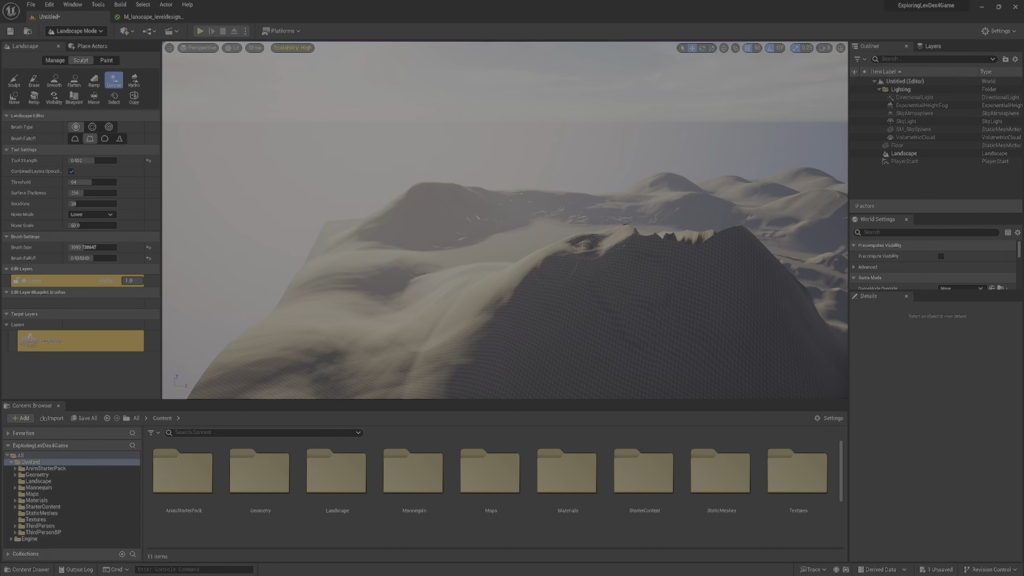
right_drag(539, 261, 531, 291)
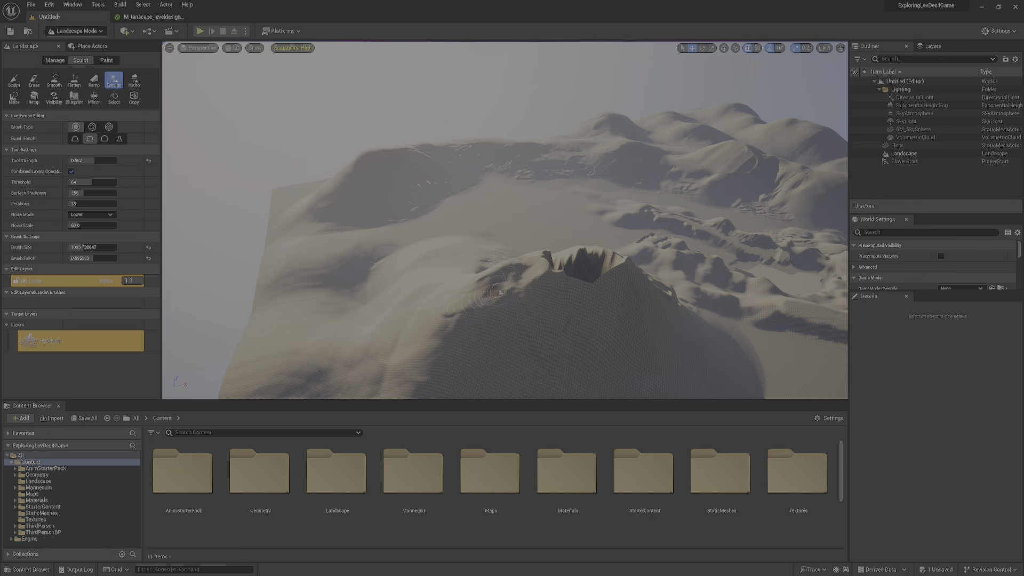
- Enlarge the erosion brush and erode the crater mountain's side ridge and the slopes around its channel
key(bracketright)
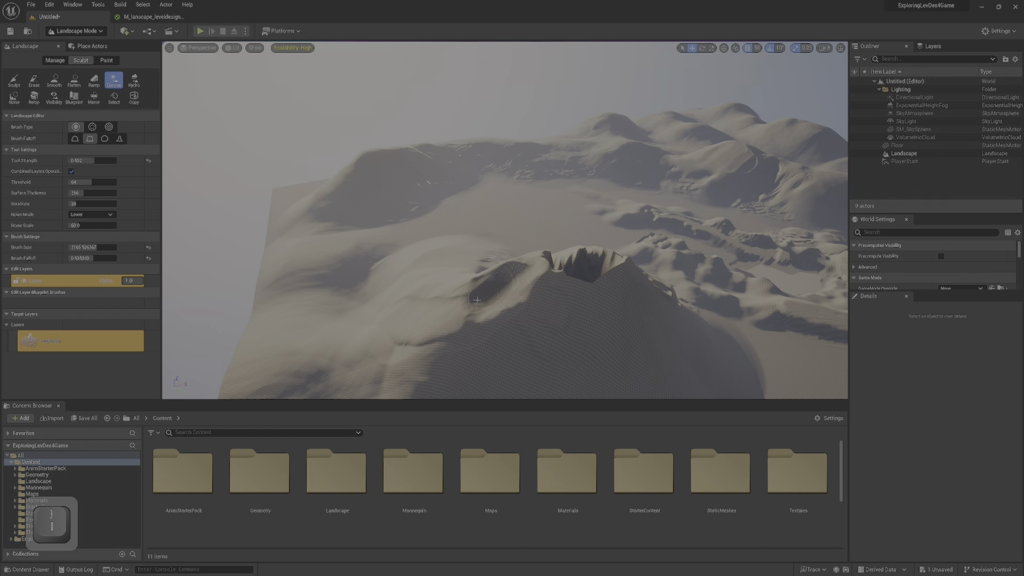
right_drag(523, 250, 526, 246)
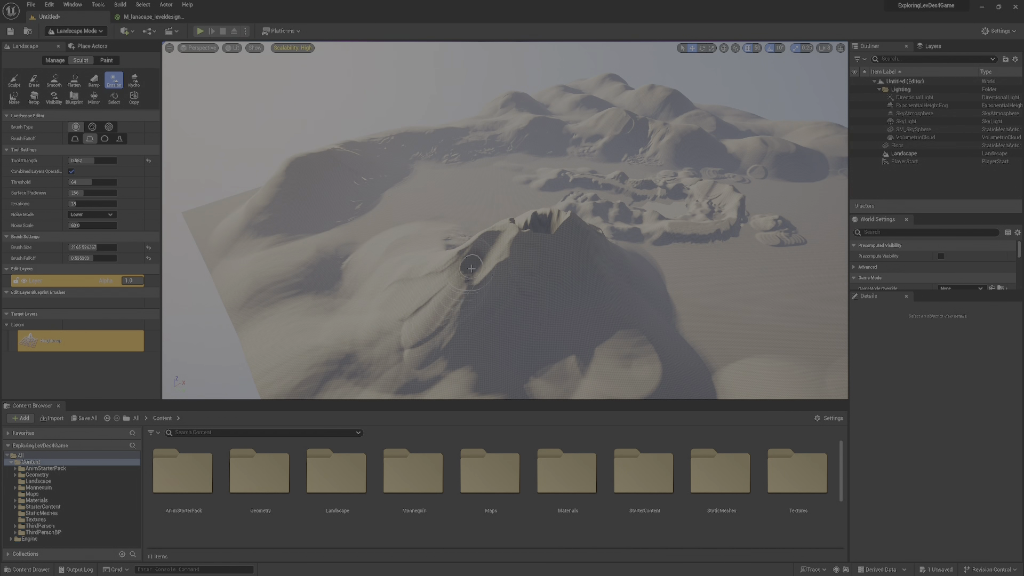
mouse_move(497, 258)
right_down()
mouse_move(493, 272)
mouse_move(504, 148)
right_up()
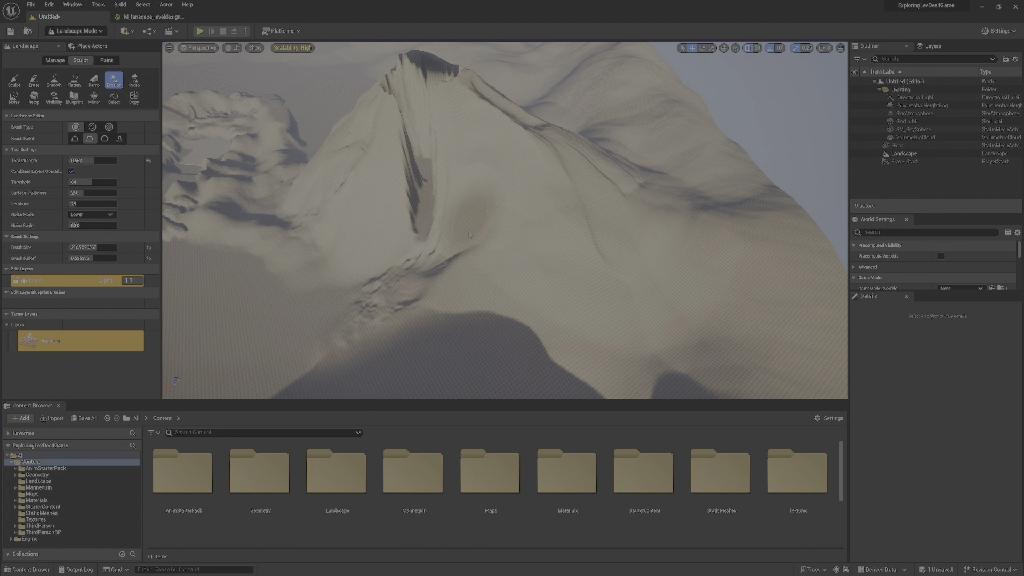
right_drag(380, 206, 403, 187)
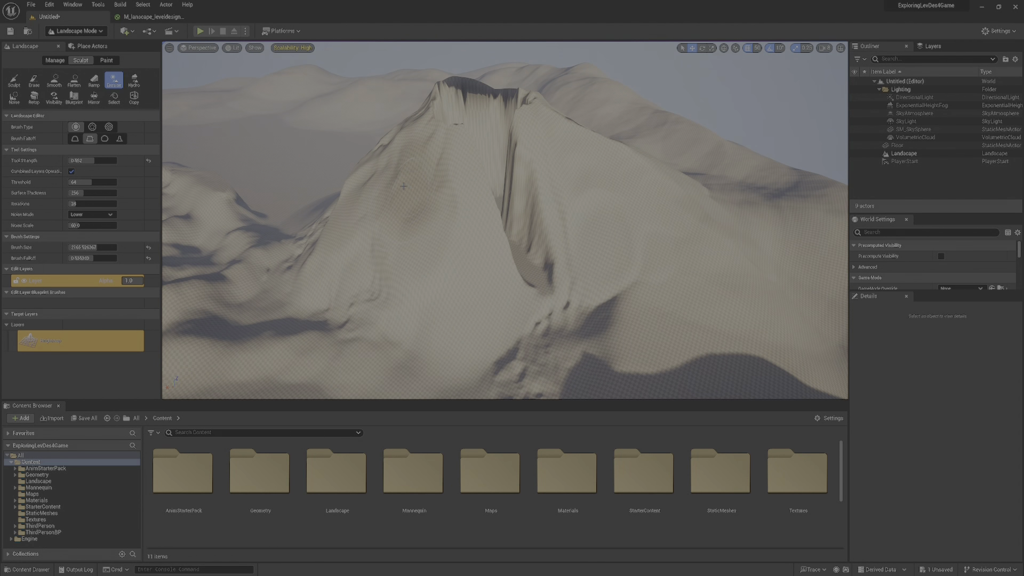
- Erode the crater mountain's valley-side flank from the rim down to the lower ridge
mouse_move(379, 196)
mouse_down()
mouse_move(389, 154)
mouse_move(373, 166)
mouse_up()
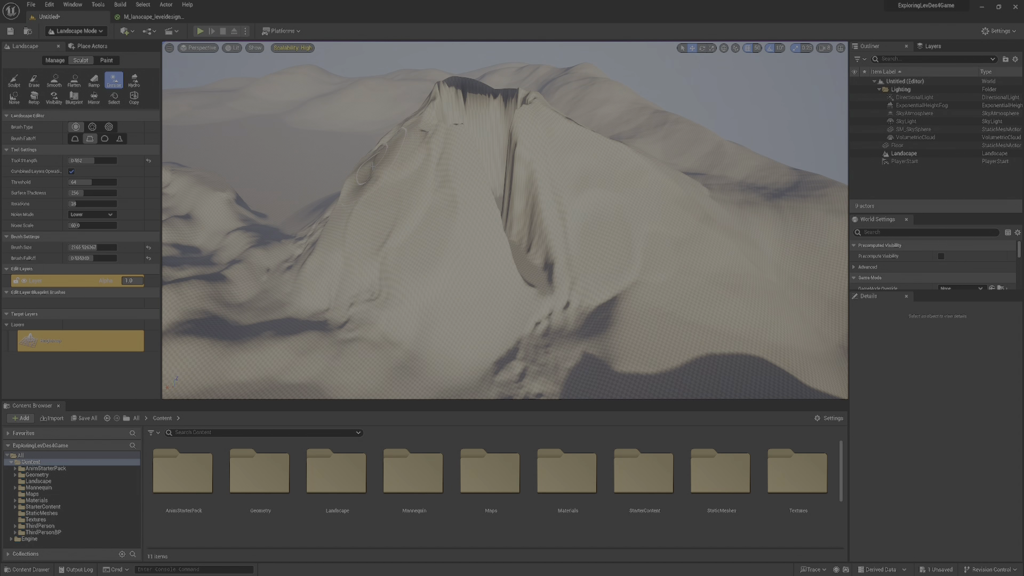
right_drag(359, 216, 483, 260)
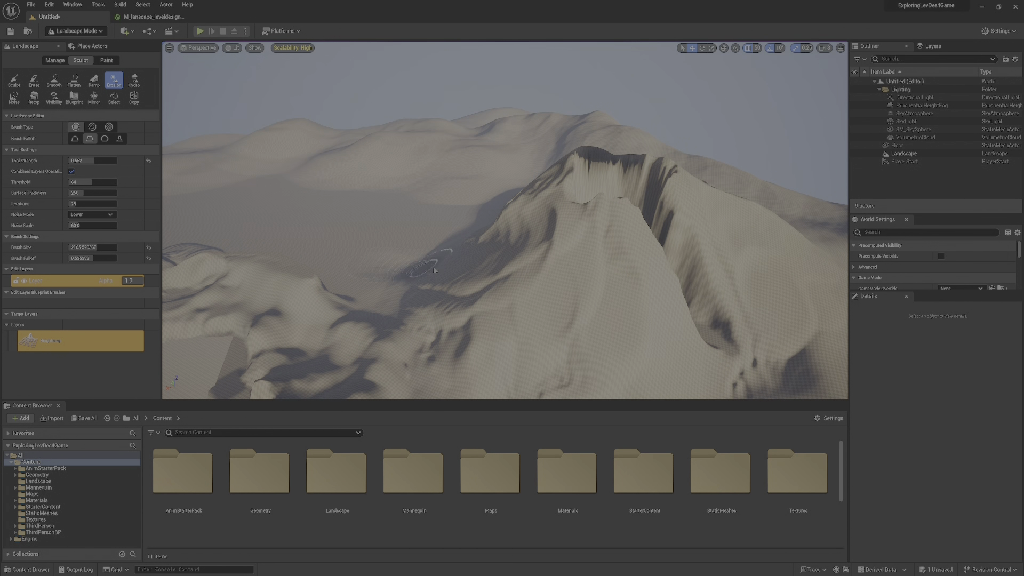
mouse_move(496, 264)
mouse_down()
mouse_move(440, 315)
mouse_move(509, 272)
mouse_move(445, 342)
mouse_up()
mouse_move(448, 333)
right_down()
mouse_move(539, 363)
mouse_move(520, 357)
right_up()
mouse_move(502, 265)
mouse_down()
mouse_move(469, 240)
mouse_move(403, 307)
mouse_move(365, 278)
mouse_up()
mouse_move(507, 235)
right_down()
mouse_move(592, 230)
mouse_move(512, 224)
right_up()
- Reduce the erosion brush size and erode the shaded rear slope and the ridge behind the crater
key(bracketleft)
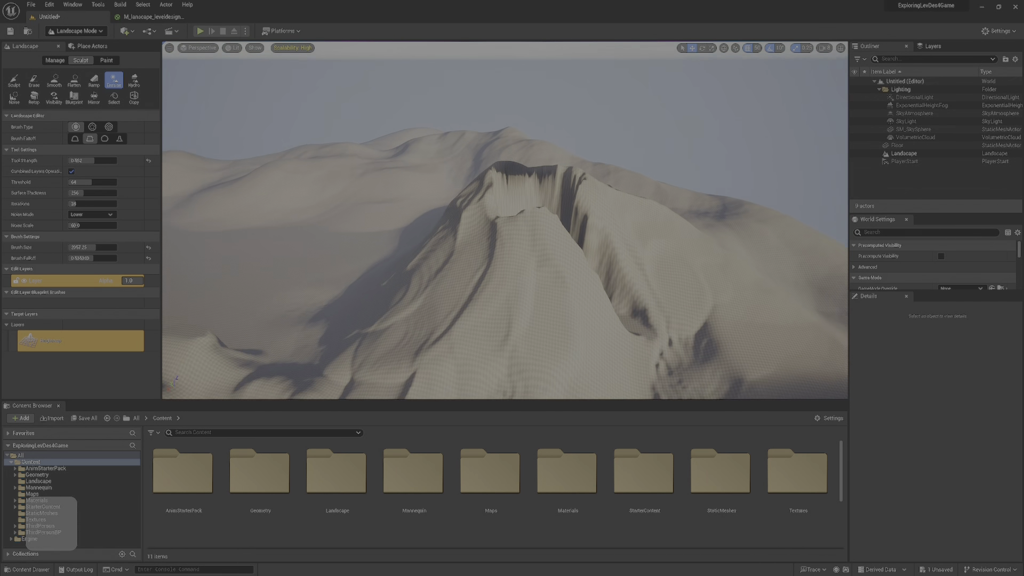
mouse_move(584, 248)
right_down()
mouse_move(693, 262)
mouse_move(757, 257)
right_up()
key(a)
key(s)
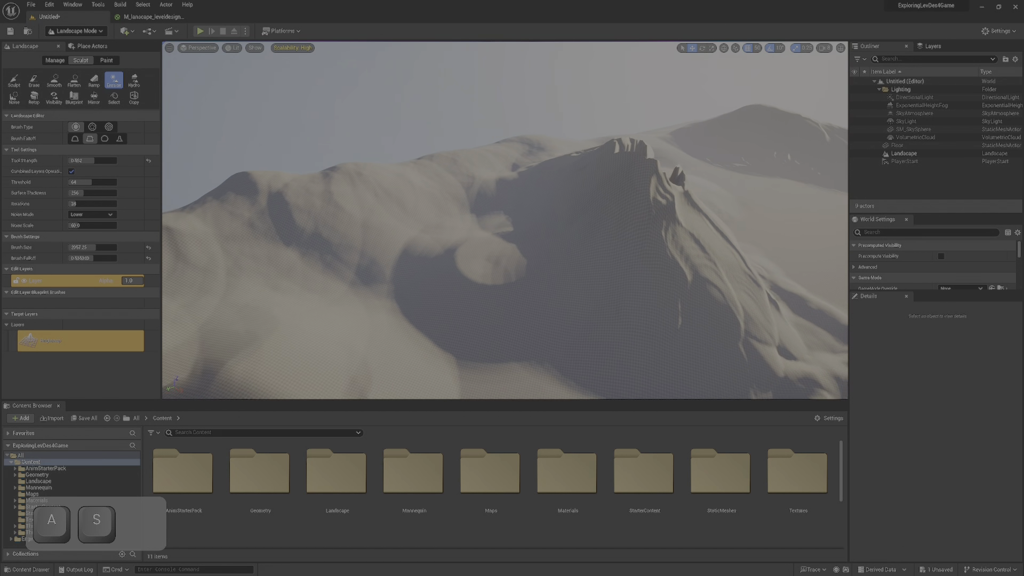
key(d)
key(s)
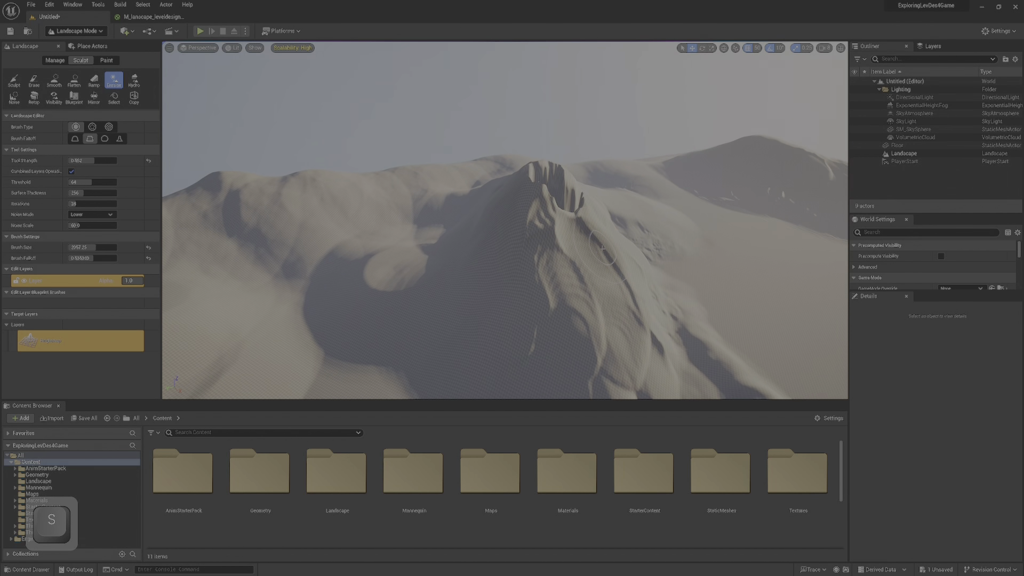
right_drag(599, 270, 539, 269)
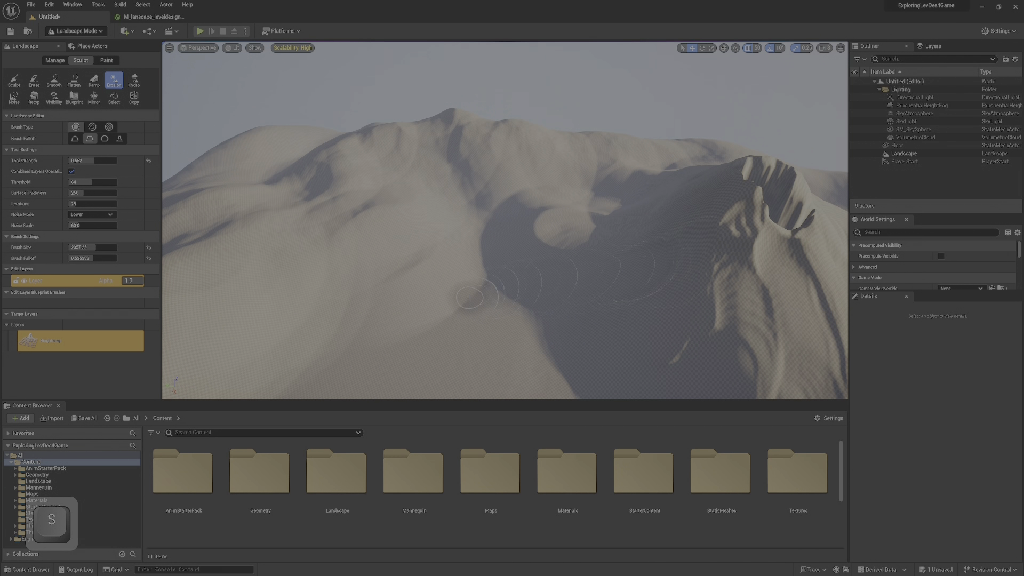
right_drag(635, 285, 614, 285)
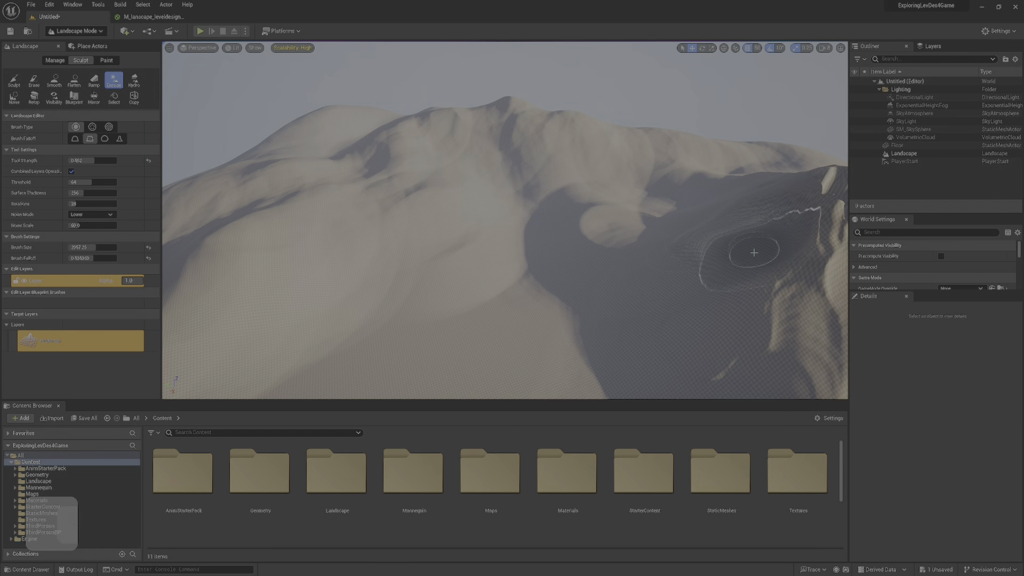
mouse_move(735, 258)
right_down()
mouse_move(788, 235)
mouse_move(773, 237)
right_up()
mouse_move(595, 255)
right_down()
mouse_move(525, 275)
mouse_move(648, 237)
right_up()
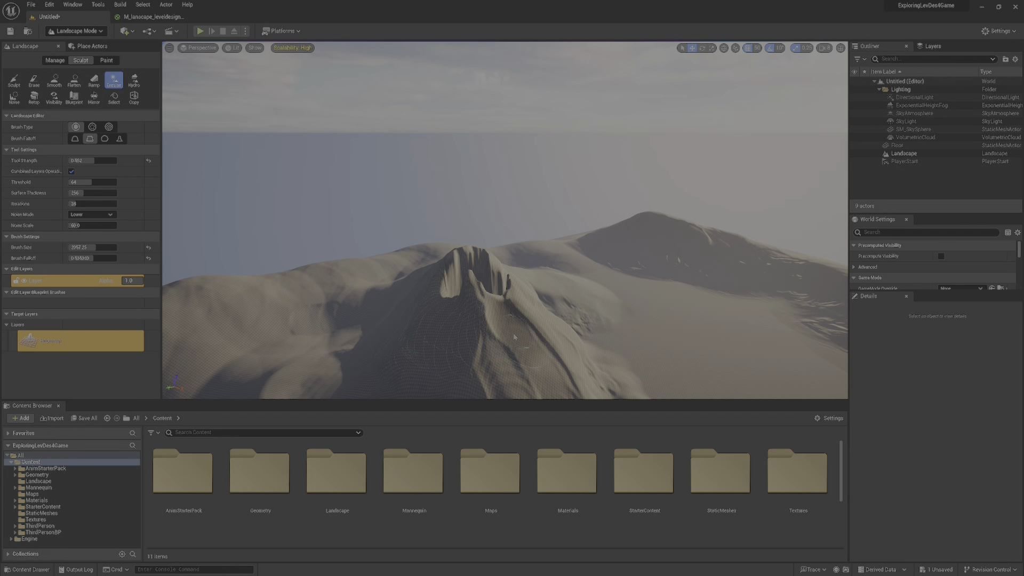
- Examine the eroded crater, its rim and the shaded slope from several viewpoints
mouse_move(499, 333)
right_down()
mouse_move(408, 374)
mouse_move(467, 353)
mouse_move(483, 336)
mouse_move(485, 310)
mouse_move(486, 453)
mouse_move(493, 427)
mouse_move(459, 403)
mouse_move(475, 373)
mouse_move(463, 330)
mouse_move(442, 338)
mouse_move(472, 341)
mouse_move(450, 355)
mouse_move(476, 329)
mouse_move(458, 323)
mouse_move(431, 346)
mouse_move(510, 363)
right_up()
key(d)
key(w)
key(s)
key(w)
key(a)
key(w)
key(a)
key(s)
key(a)
key(s)
key(d)
key(w)
key(s)
- Switch to the Sculpt tool and raise ridges across the shaded slope between the crater mountain and the neighbouring mountains
click(16, 82)
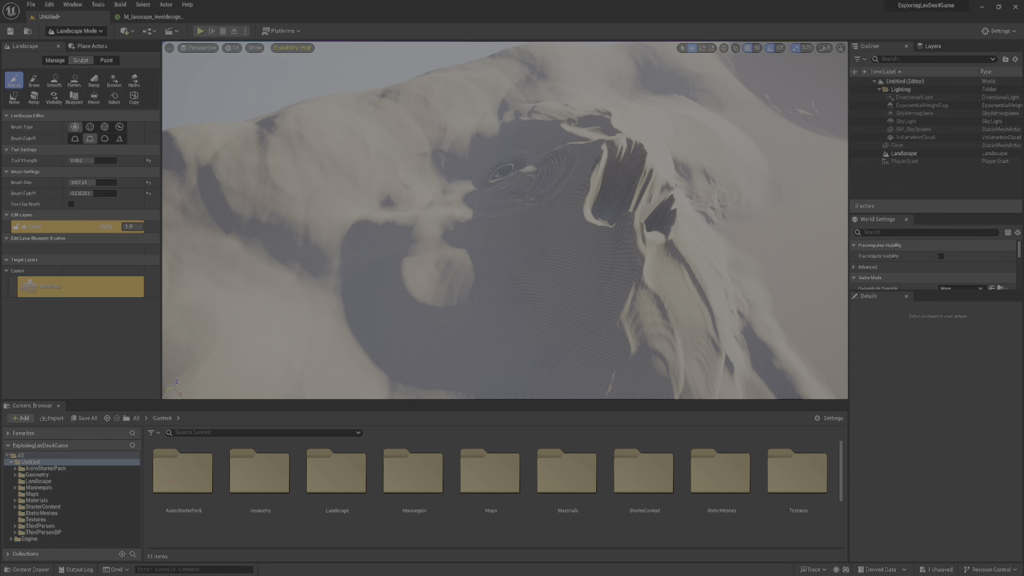
drag(497, 176, 423, 178)
mouse_move(490, 181)
mouse_down()
mouse_move(422, 184)
mouse_move(549, 170)
mouse_up()
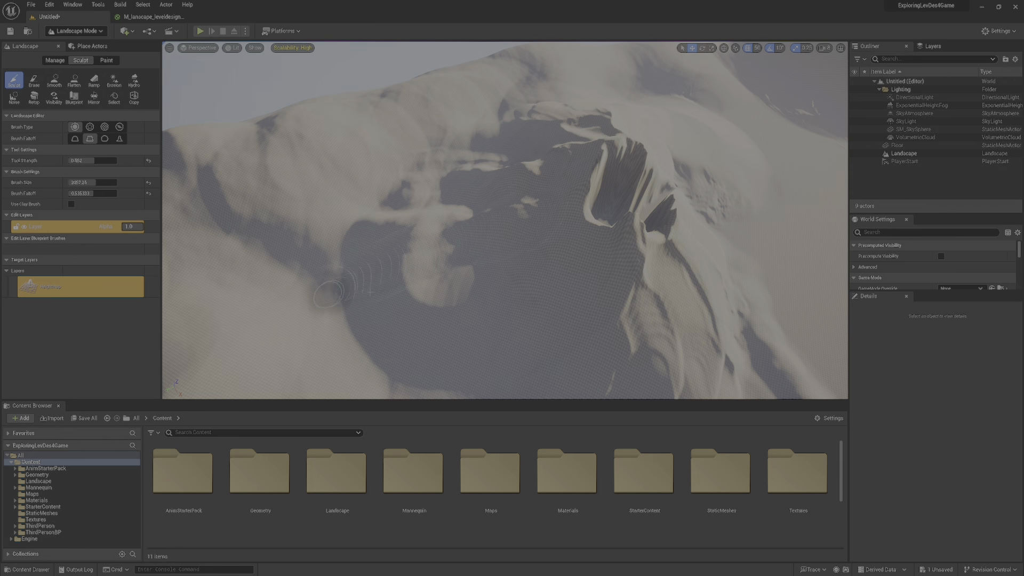
mouse_move(520, 239)
mouse_down()
mouse_move(457, 242)
mouse_move(427, 264)
mouse_move(457, 246)
mouse_move(329, 297)
mouse_up()
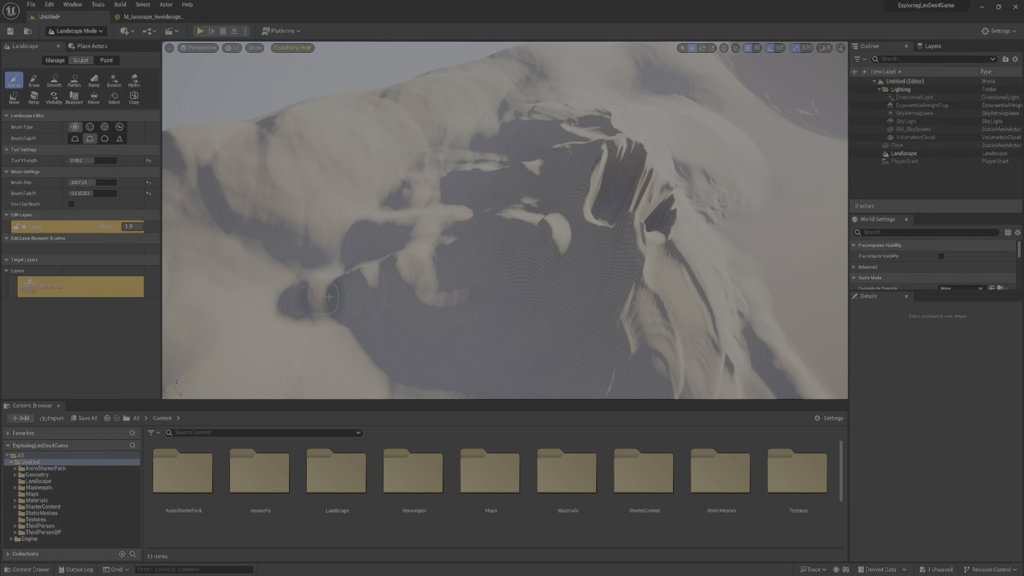
- Sculpt additional small mounds on the shaded slope just outside the crater rim
key(s)
mouse_move(489, 250)
right_down()
mouse_move(539, 240)
mouse_move(539, 264)
mouse_move(525, 261)
mouse_move(539, 288)
mouse_move(517, 261)
mouse_move(496, 283)
mouse_move(484, 240)
right_up()
key(a)
key(w)
key(d)
key(s)
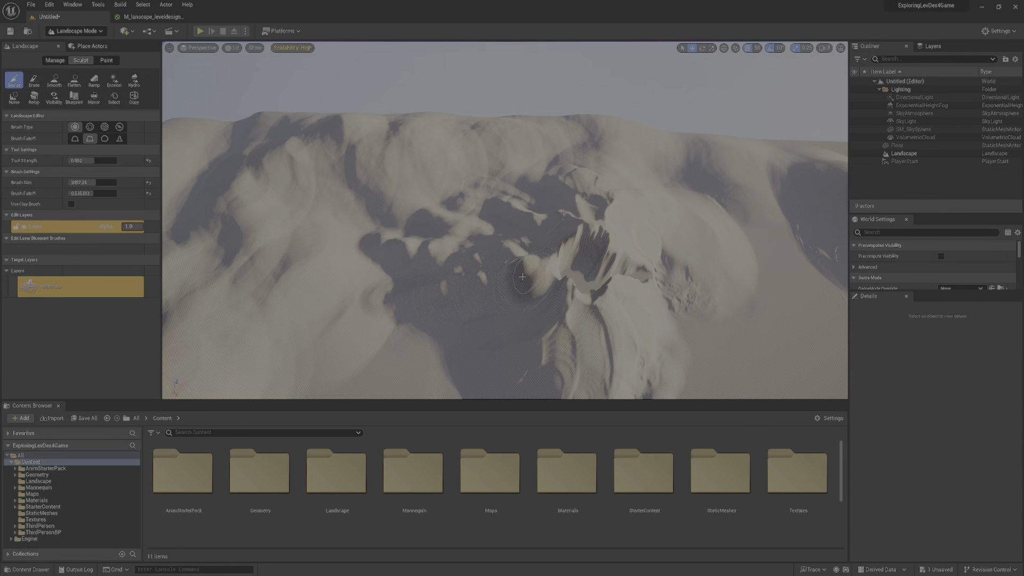
- Sculpt rocky spurs and mounds down the shaded side of the crater mountain towards the valley
mouse_move(387, 352)
right_down()
mouse_move(427, 421)
mouse_move(453, 426)
mouse_move(443, 346)
mouse_move(445, 362)
mouse_move(453, 243)
right_up()
key(s)
key(d)
key(w)
key(a)
key(s)
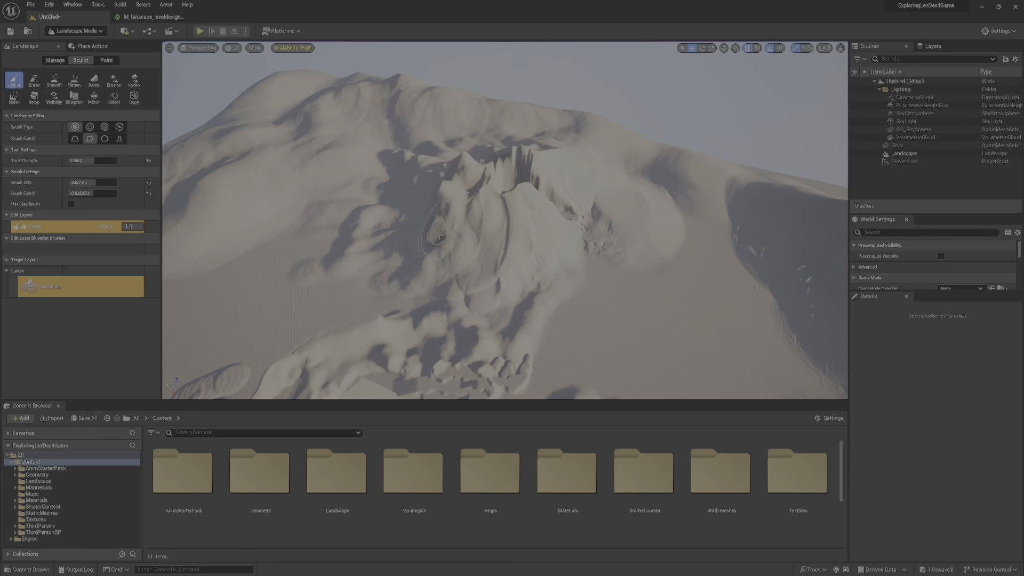
right_drag(432, 221, 432, 221)
key(a)
key(w)
right_drag(517, 265, 537, 287)
key(s)
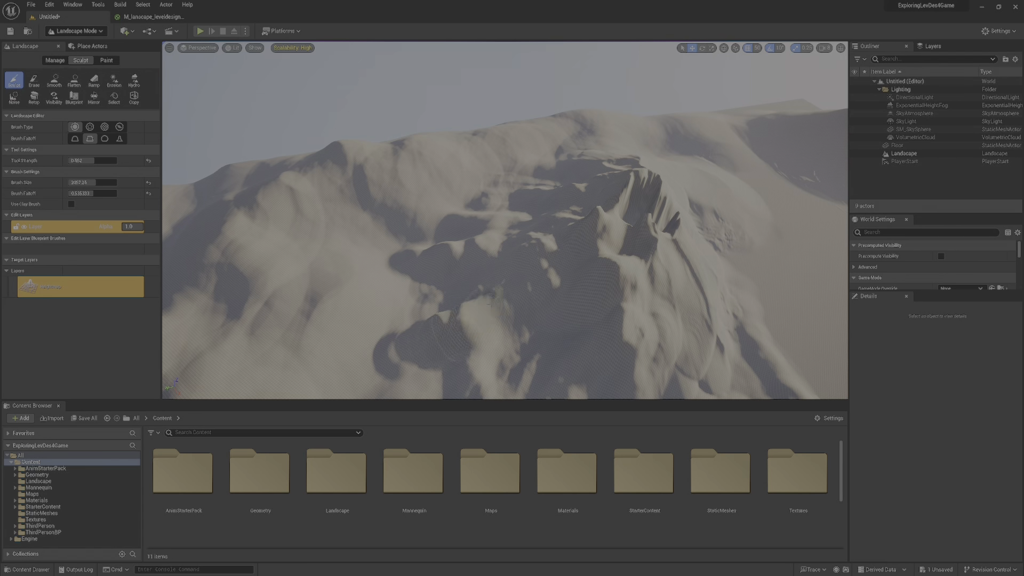
- Raise further branching ridges across the lower shaded slope to link the crater mountain with the surrounding range
mouse_move(372, 347)
mouse_down()
mouse_move(359, 347)
mouse_move(490, 282)
mouse_up()
mouse_move(514, 361)
right_down()
mouse_move(480, 388)
mouse_move(493, 408)
mouse_move(480, 470)
mouse_move(496, 416)
mouse_move(499, 298)
mouse_move(464, 300)
mouse_move(474, 340)
mouse_move(494, 335)
mouse_move(504, 416)
mouse_move(498, 365)
mouse_move(569, 331)
right_up()
key(s)
key(d)
key(w)
key(a)
key(d)
key(w)
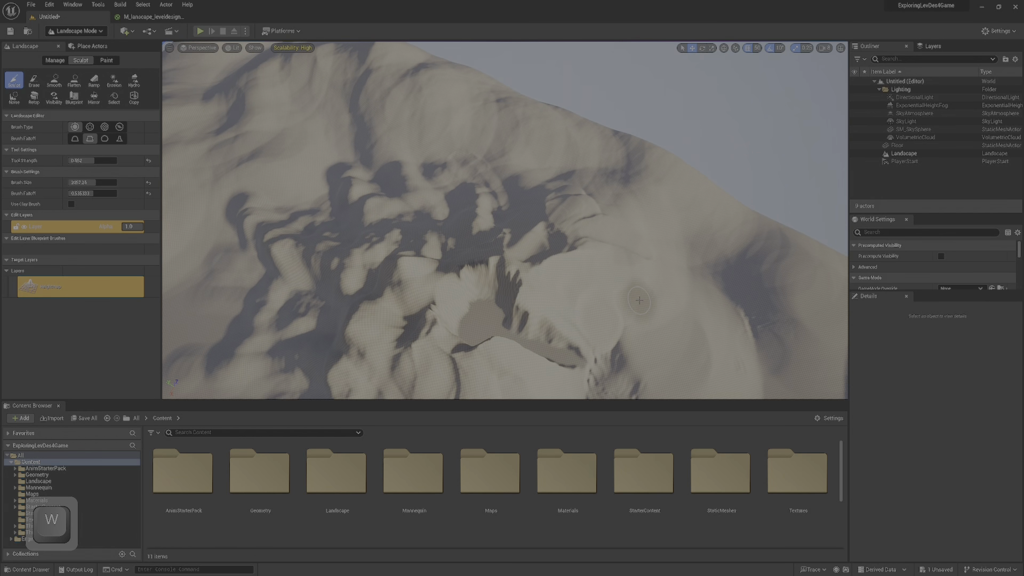
key(w)
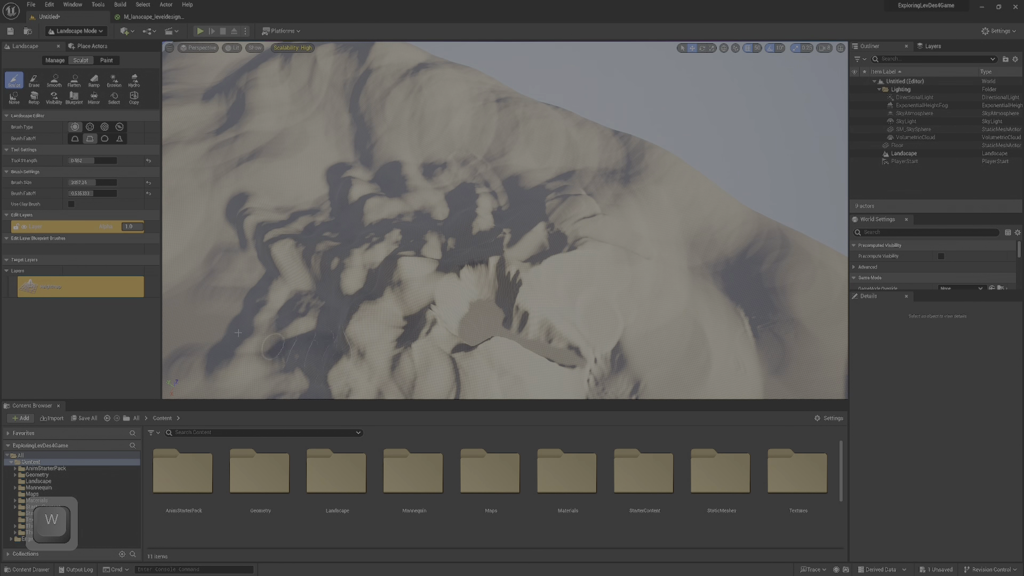
- Switch to the Flatten tool and set a small brush, about 410 in size with a falloff of about 0.25
click(75, 80)
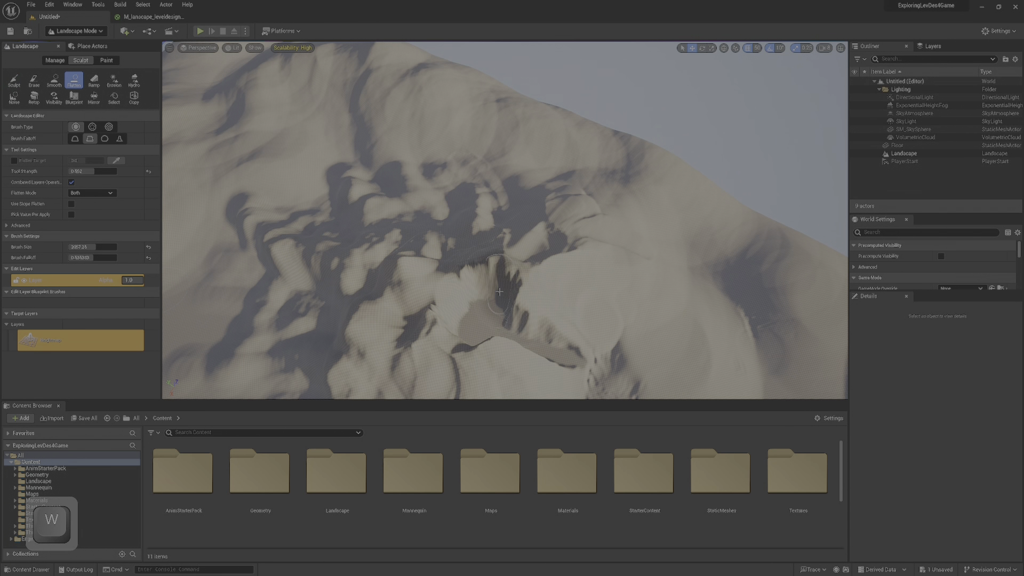
click(91, 247)
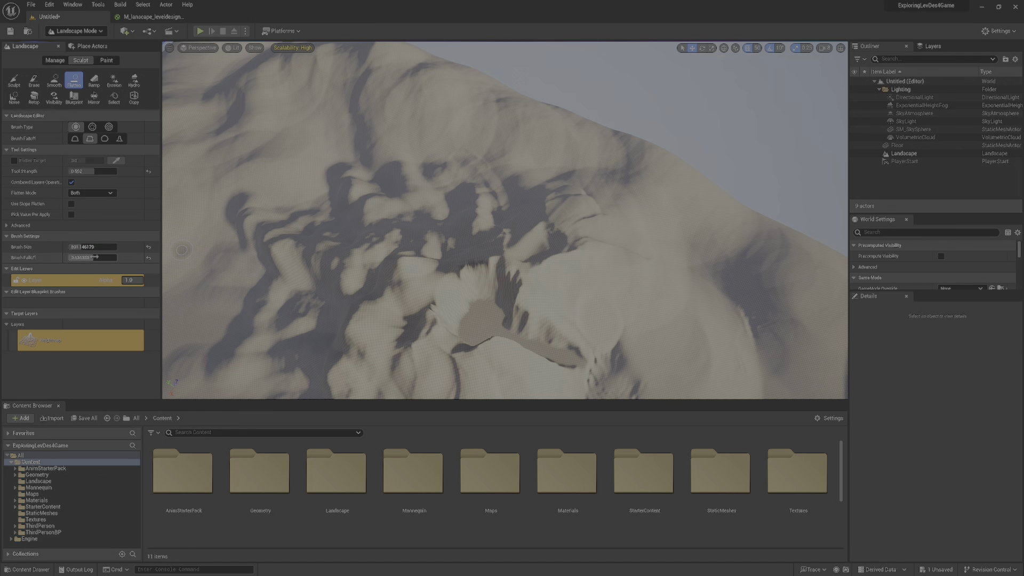
key(w)
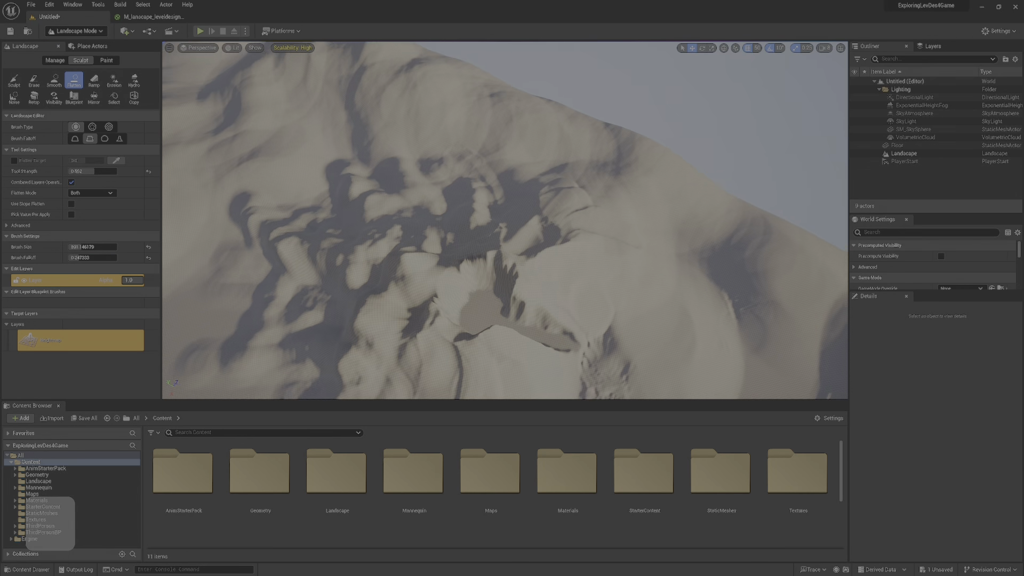
key(w)
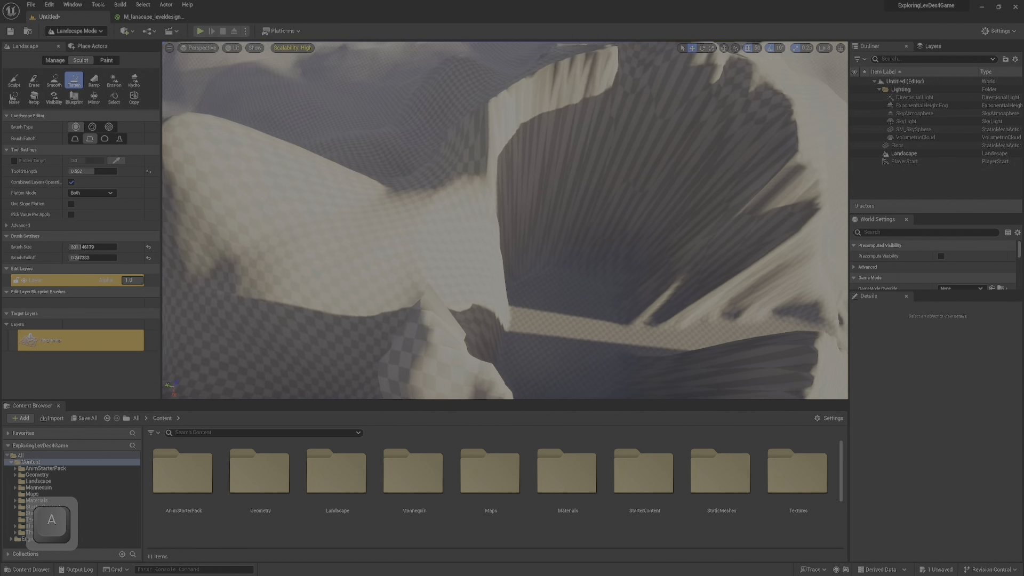
key(a)
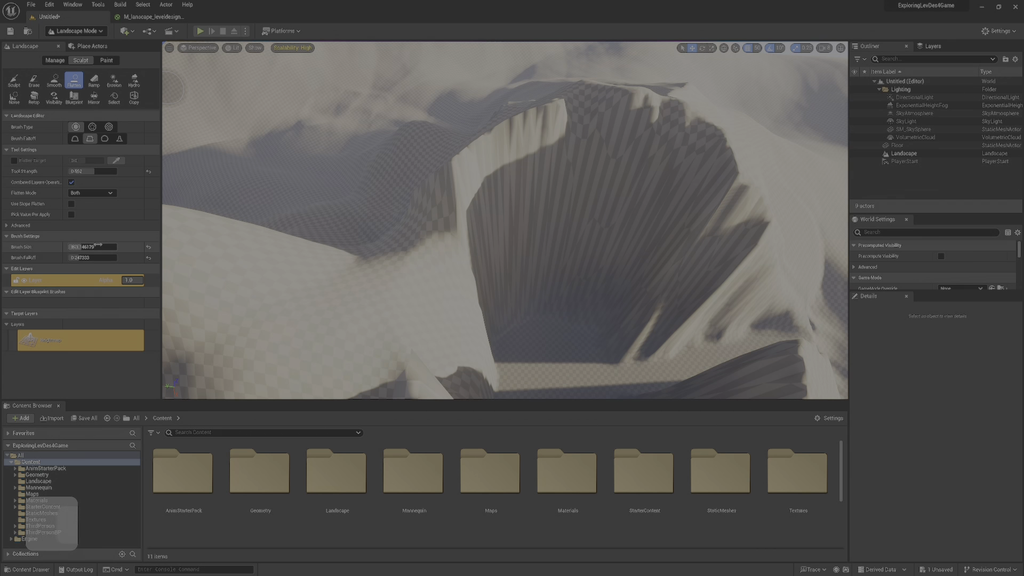
drag(94, 247, 90, 247)
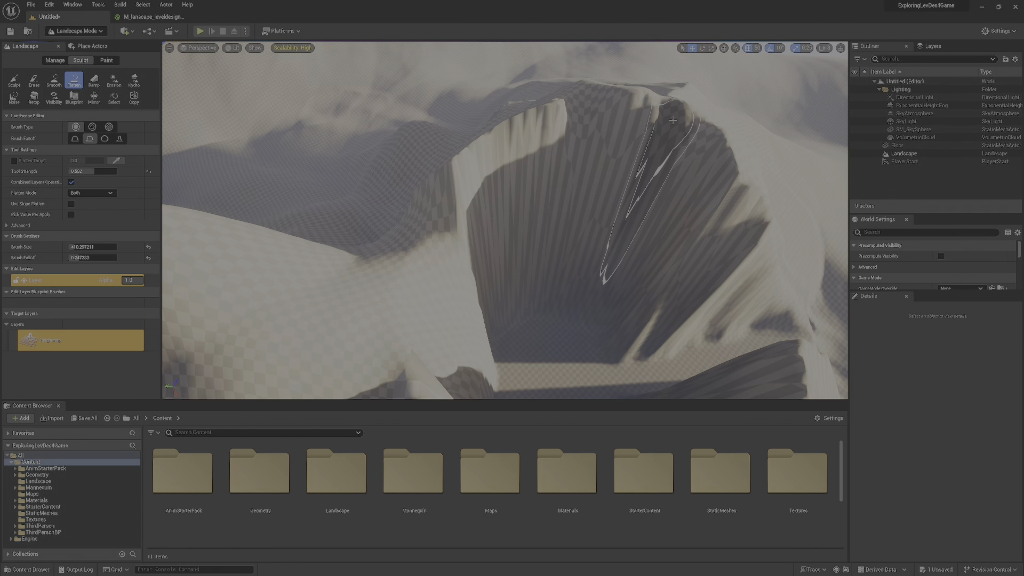
- Flatten an uneven ledge around the crater rim, from the far edge round to the near edge
mouse_move(673, 120)
mouse_down()
mouse_move(609, 124)
mouse_move(556, 102)
mouse_move(636, 101)
mouse_move(678, 115)
mouse_move(737, 164)
mouse_move(748, 192)
mouse_up()
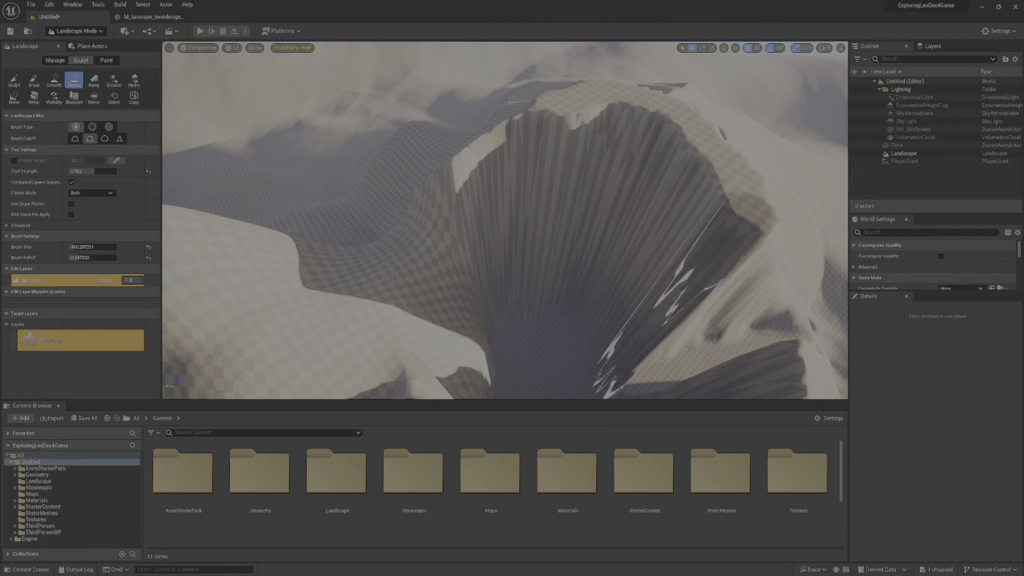
right_drag(748, 192, 748, 262)
mouse_move(744, 199)
mouse_down()
mouse_move(705, 233)
mouse_move(787, 228)
mouse_move(770, 235)
mouse_up()
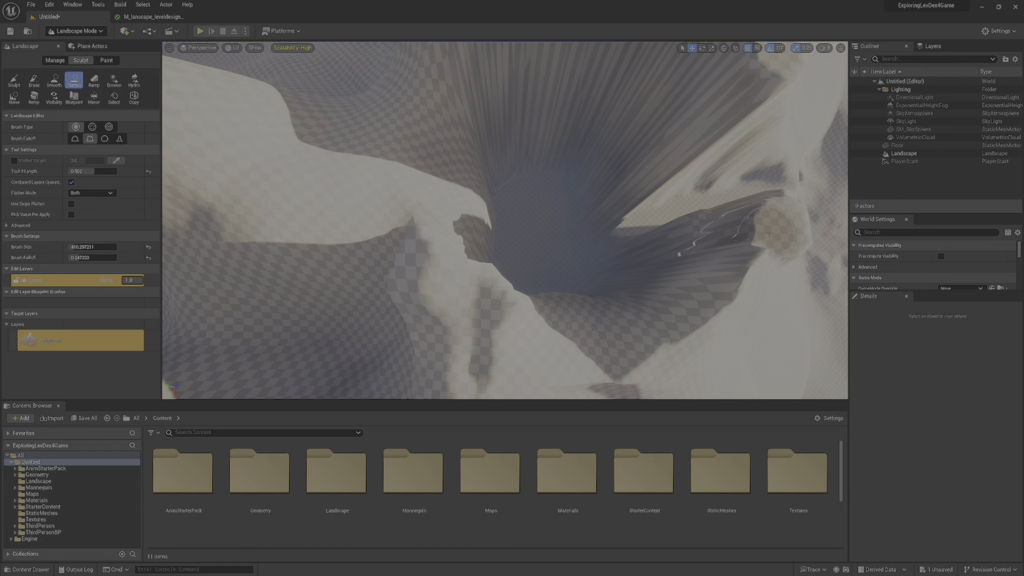
mouse_move(784, 200)
mouse_down()
mouse_move(744, 275)
mouse_move(693, 298)
mouse_move(739, 297)
mouse_move(747, 264)
mouse_move(664, 353)
mouse_up()
mouse_move(621, 339)
mouse_down()
mouse_move(613, 312)
mouse_move(539, 235)
mouse_move(476, 221)
mouse_move(533, 267)
mouse_up()
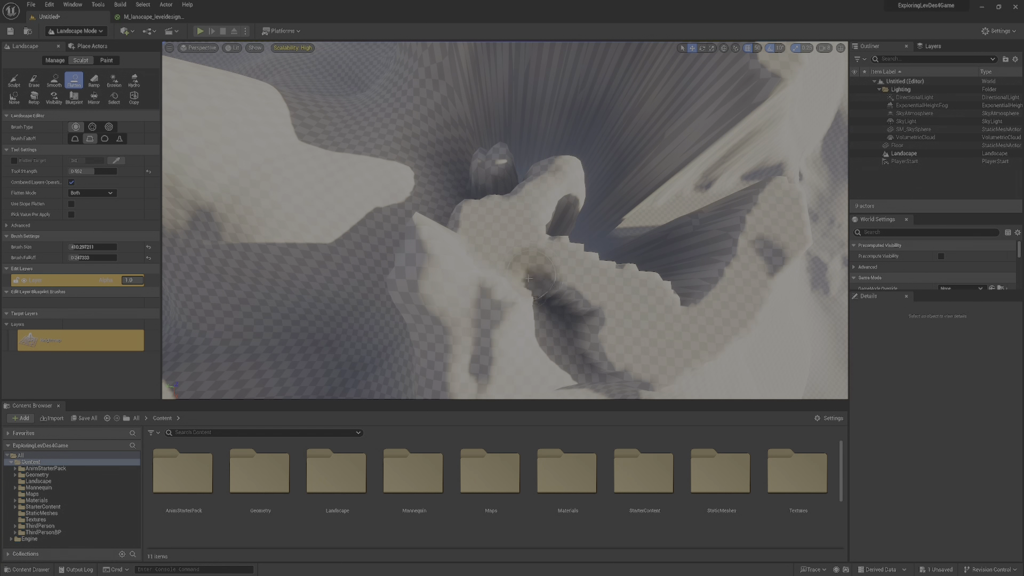
- Flatten the far crater rim and extend the ledge onto the peak on its shaded side
mouse_move(533, 267)
right_down()
mouse_move(480, 181)
mouse_move(496, 134)
mouse_move(480, 114)
mouse_move(459, 138)
mouse_move(470, 126)
mouse_move(548, 175)
right_up()
key(s)
key(d)
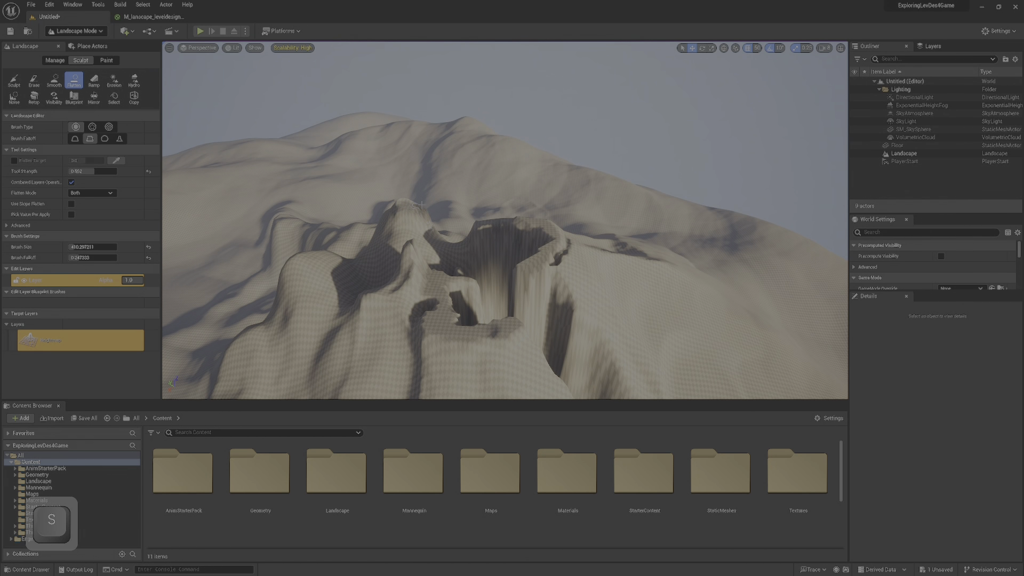
drag(436, 214, 452, 234)
mouse_move(453, 234)
right_down()
mouse_move(472, 278)
mouse_move(470, 251)
mouse_move(453, 234)
right_up()
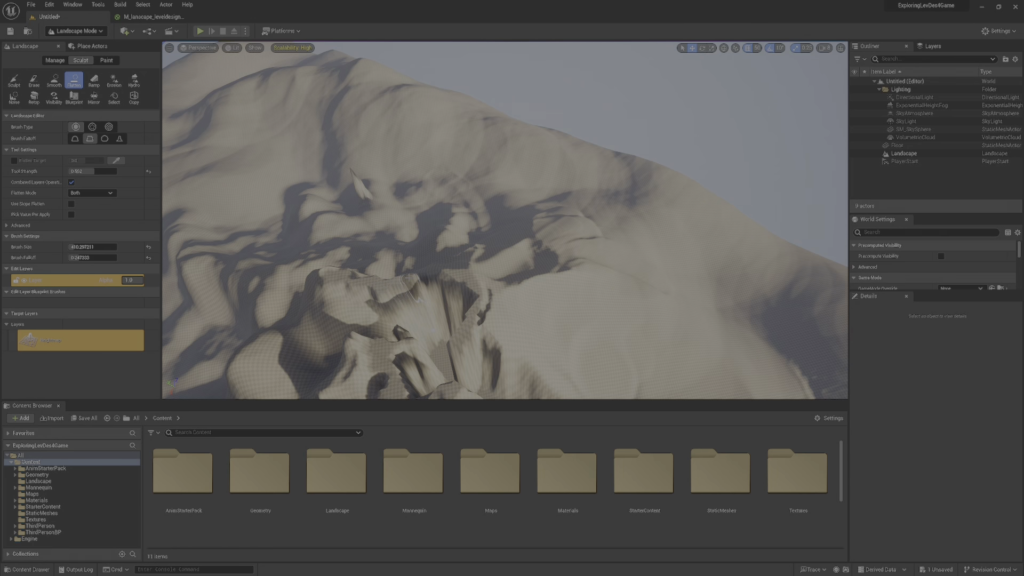
drag(433, 276, 440, 279)
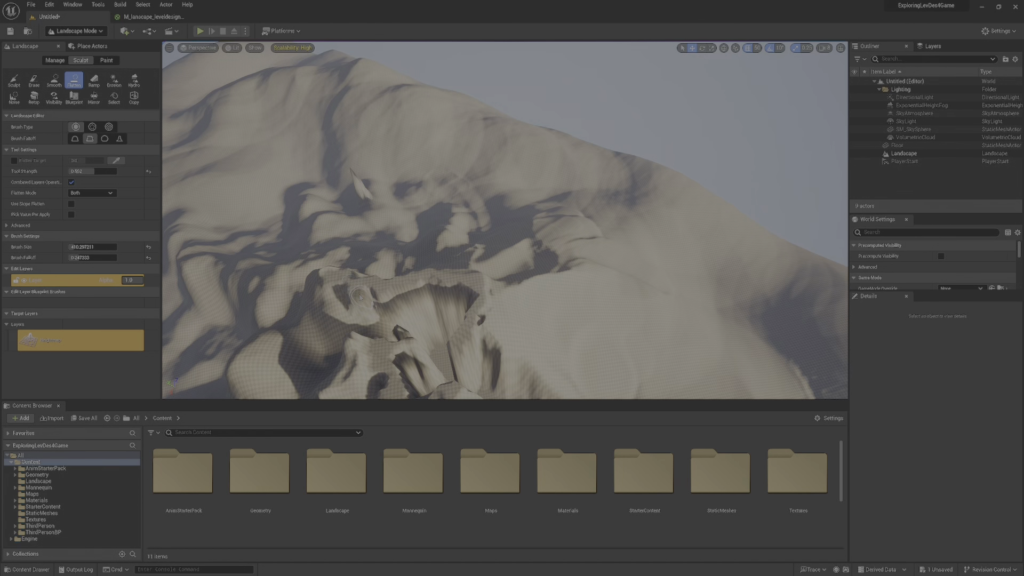
drag(360, 298, 375, 313)
- Flatten the bumps inside the crater to widen its level floor
mouse_move(376, 314)
right_down()
mouse_move(379, 357)
mouse_move(392, 336)
mouse_move(384, 328)
mouse_move(373, 346)
right_up()
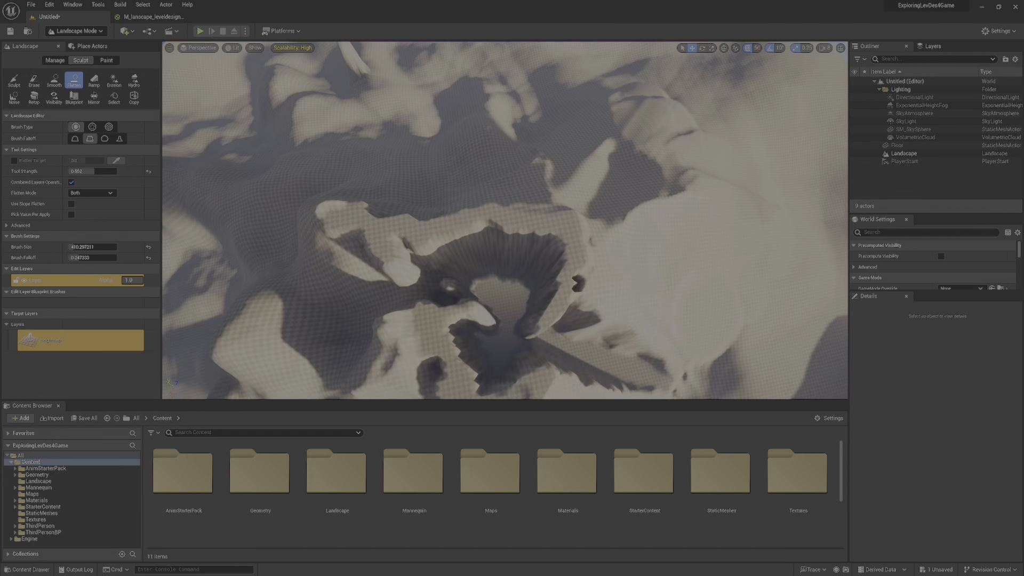
right_drag(458, 332, 460, 342)
mouse_move(482, 289)
mouse_down()
mouse_move(481, 311)
mouse_move(468, 315)
mouse_up()
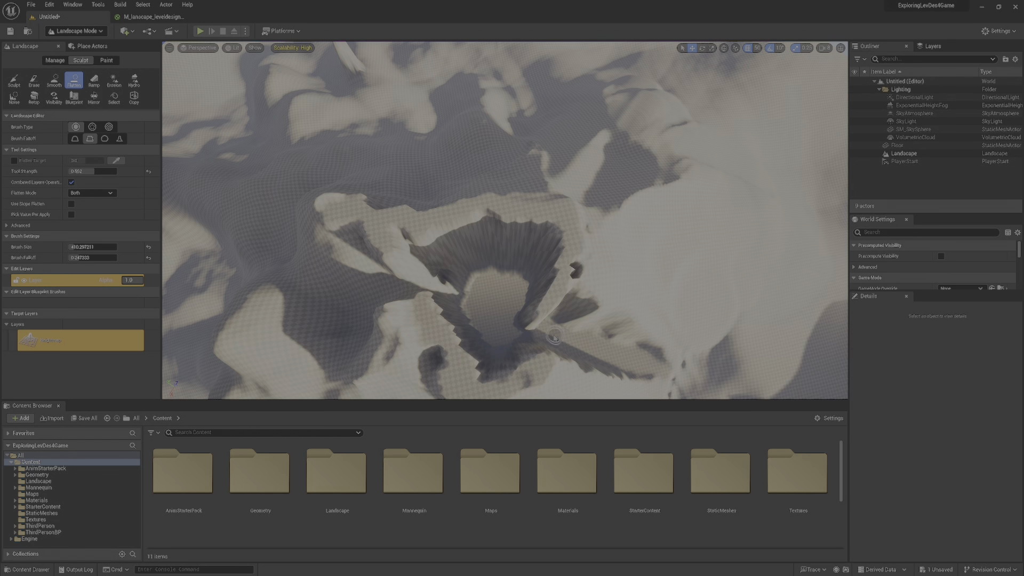
mouse_move(522, 340)
right_down()
mouse_move(514, 365)
mouse_move(541, 363)
right_up()
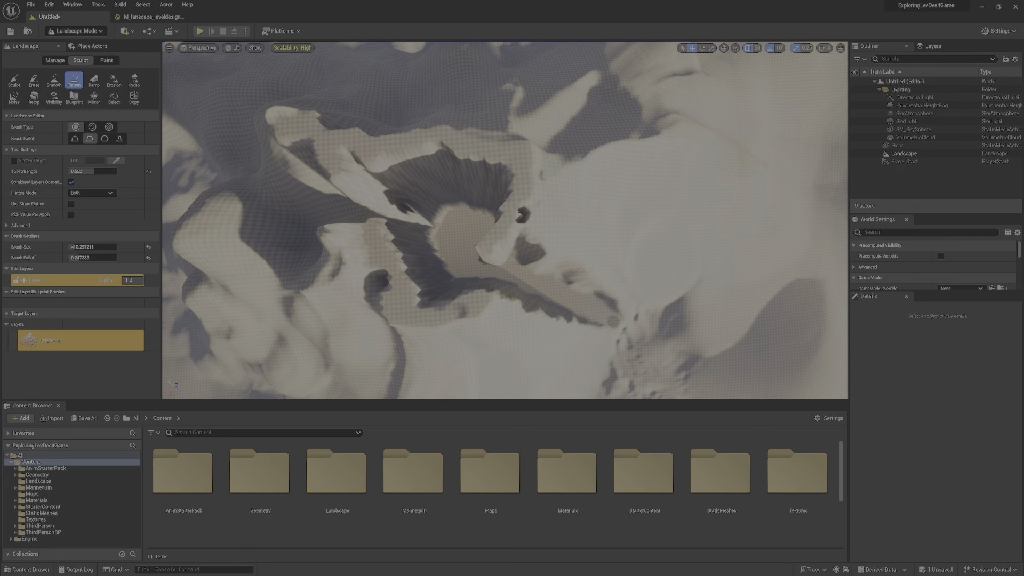
- Flatten the ridge along the shaded side of the crater to extend the ledge outside the rim
right_drag(623, 353, 523, 226)
key(s)
key(d)
key(a)
key(q)
key(e)
right_drag(653, 267, 662, 321)
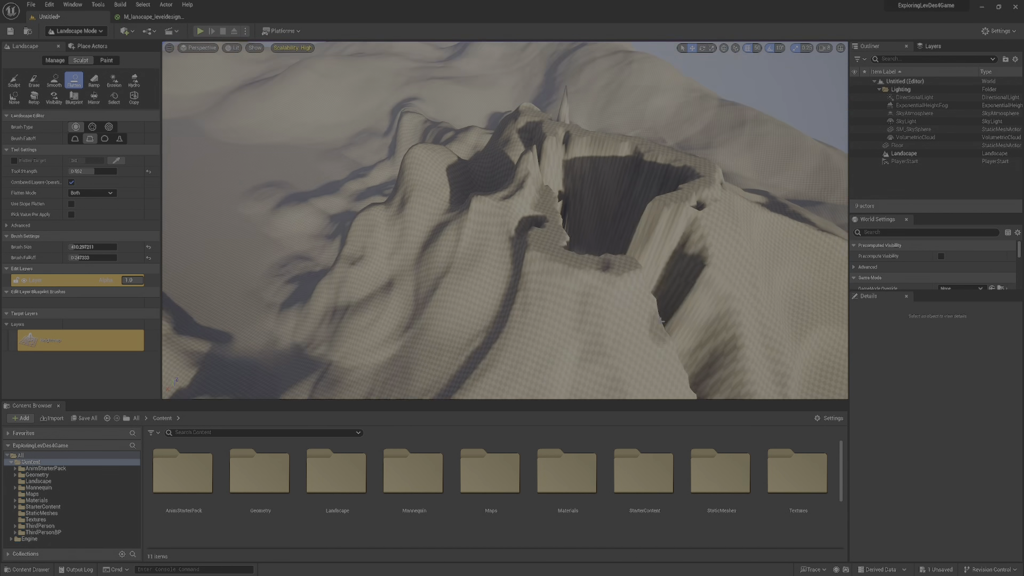
right_drag(598, 119, 592, 240)
key(w)
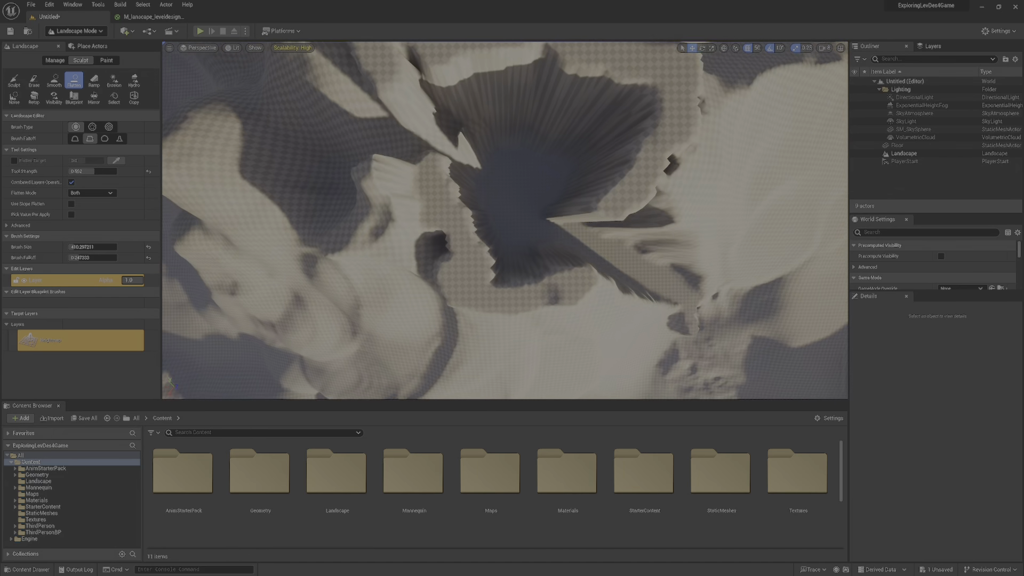
mouse_move(406, 71)
mouse_down()
mouse_move(402, 92)
mouse_move(423, 136)
mouse_move(412, 166)
mouse_move(417, 236)
mouse_move(433, 262)
mouse_move(466, 290)
mouse_move(509, 301)
mouse_move(568, 292)
mouse_move(537, 298)
mouse_move(432, 277)
mouse_move(419, 219)
mouse_move(366, 226)
mouse_move(424, 307)
mouse_move(476, 306)
mouse_up()
right_drag(477, 307, 482, 229)
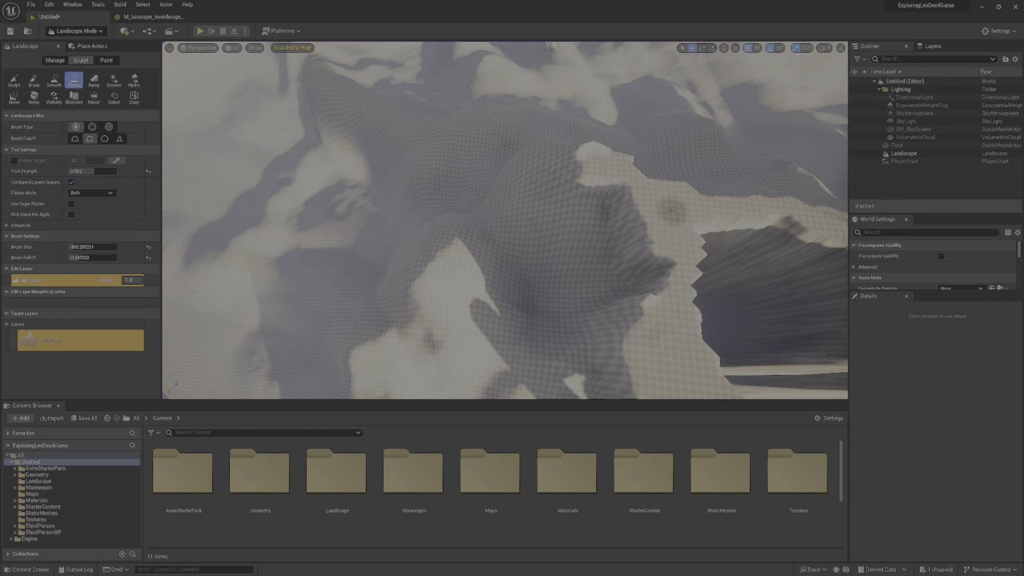
mouse_move(645, 269)
right_down()
mouse_move(648, 229)
mouse_move(736, 229)
right_up()
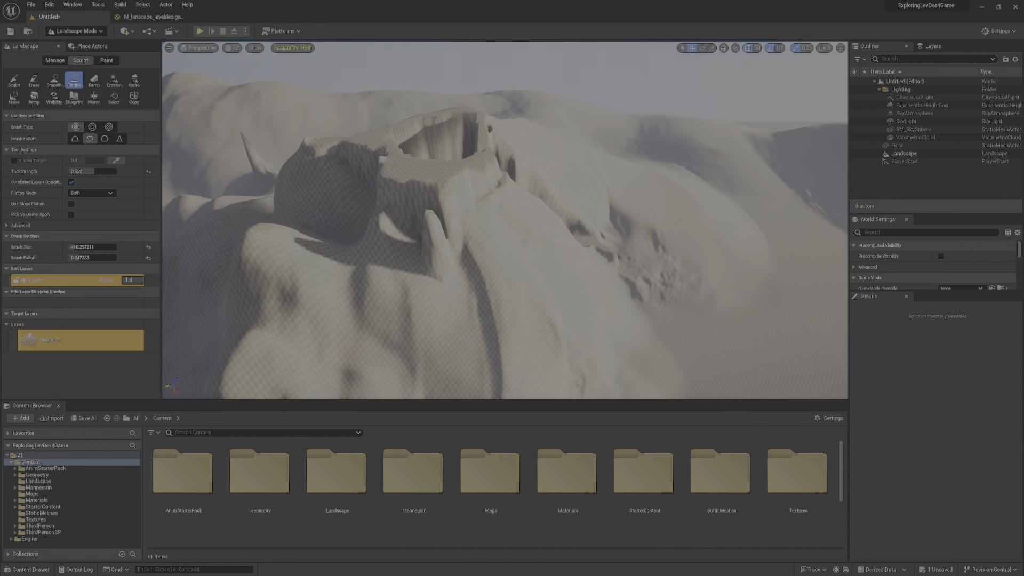
- Switch to the Erosion tool, enlarge the brush and set its falloff to about 0.72
right_drag(352, 72, 317, 84)
click(114, 85)
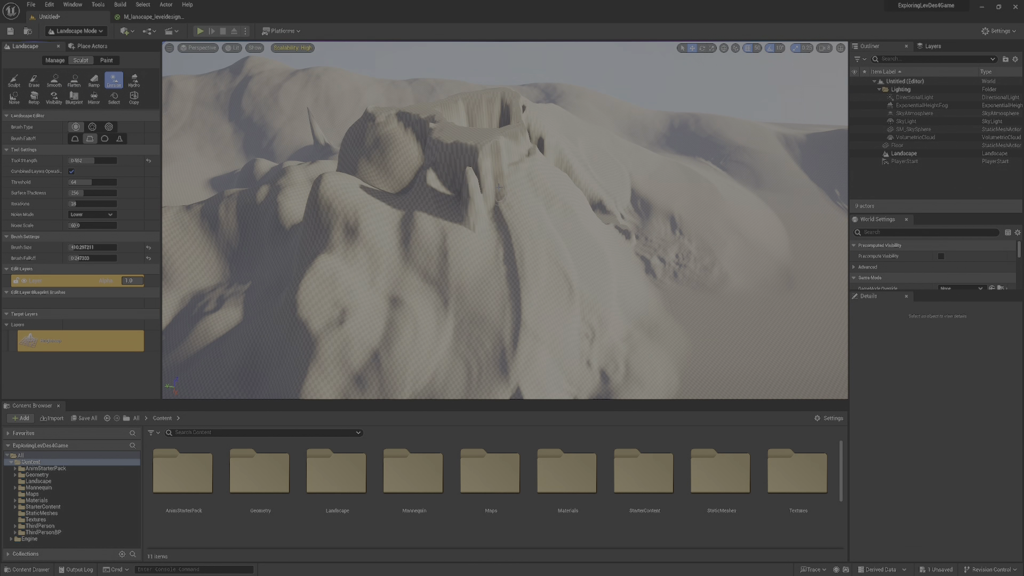
right_drag(405, 213, 385, 228)
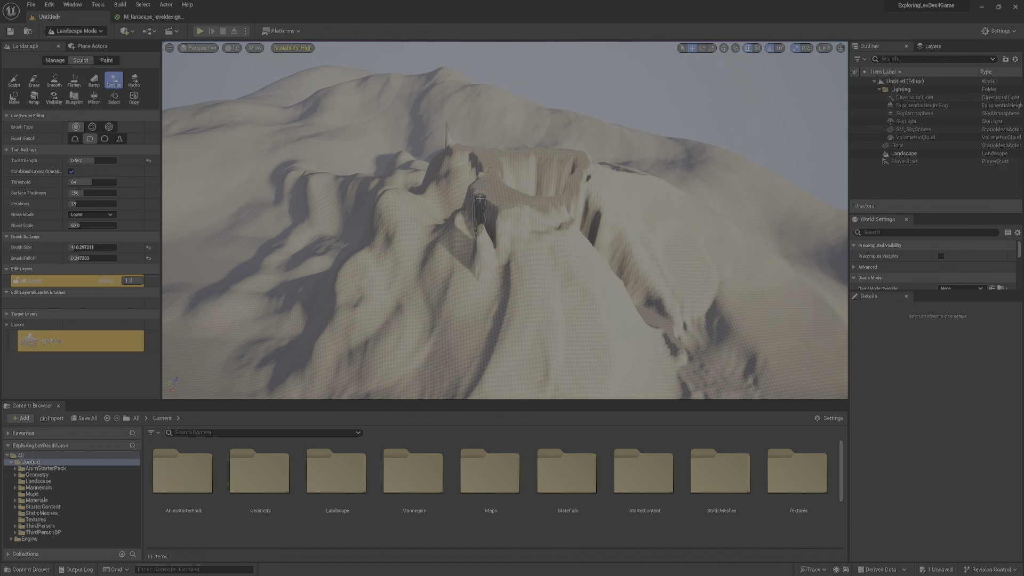
key(bracketright)
key(bracketright)
key(bracketright)
key(bracketright)
key(bracketright)
key(bracketright)
key(bracketright)
key(bracketright)
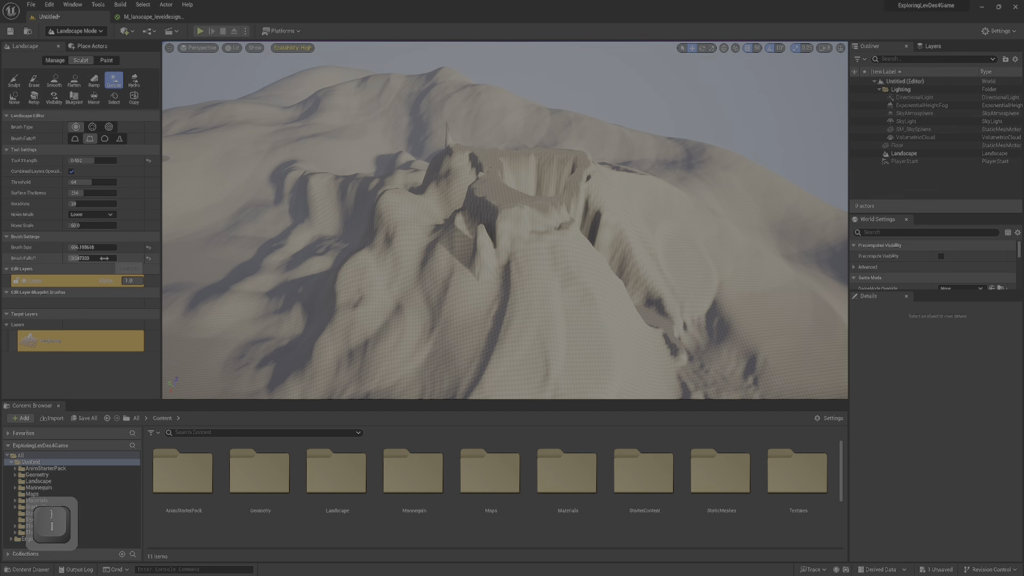
drag(116, 258, 101, 258)
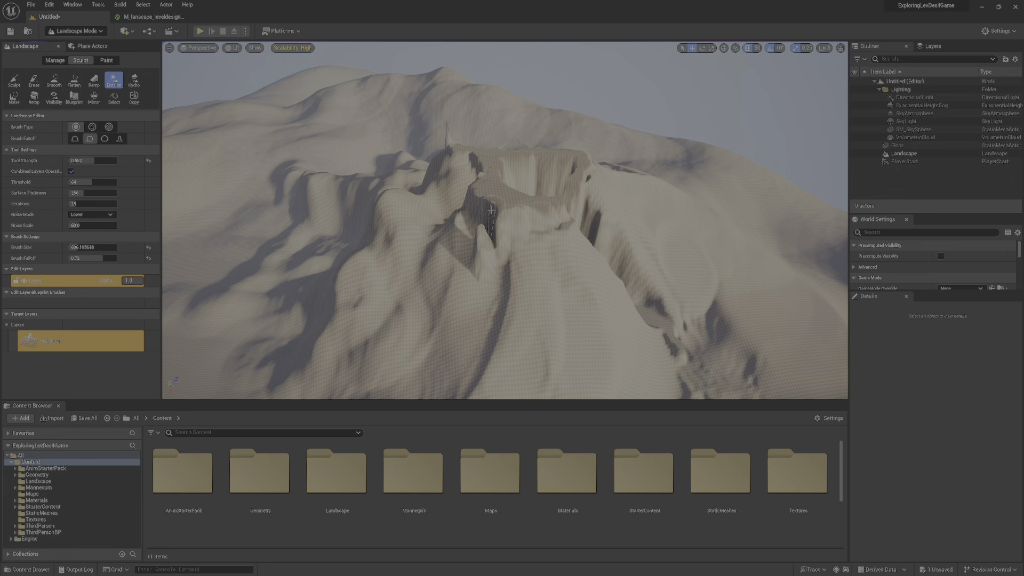
key(bracketright)
- Erode the sharp spurs on the shaded slope just below the crater rim
right_drag(491, 210, 481, 222)
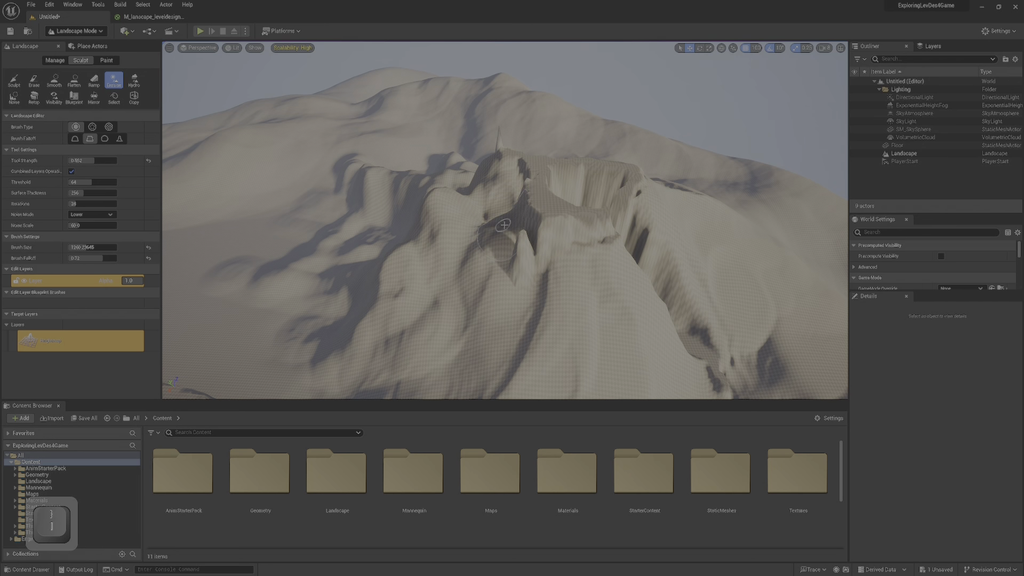
drag(503, 224, 551, 255)
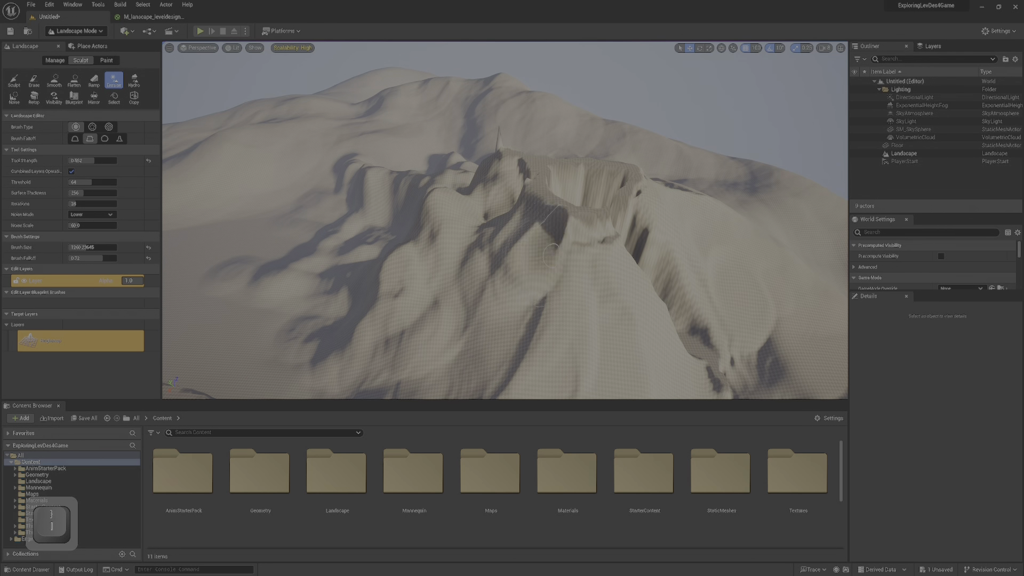
mouse_move(549, 259)
right_down()
mouse_move(504, 253)
mouse_move(550, 262)
mouse_move(494, 234)
right_up()
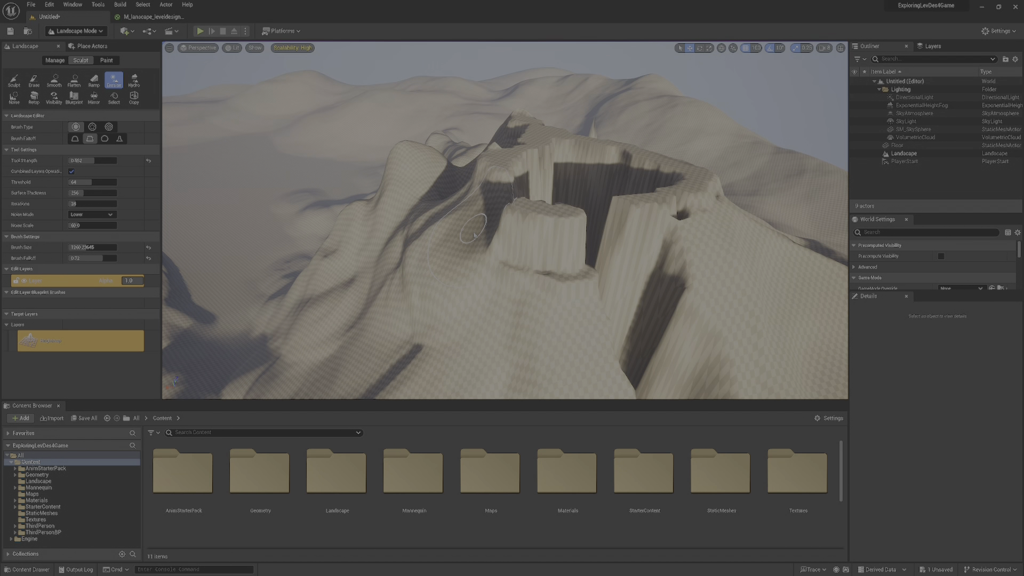
- Undo the last erosion strokes beside the crater
right_drag(475, 268, 438, 266)
key(ctrl+z)
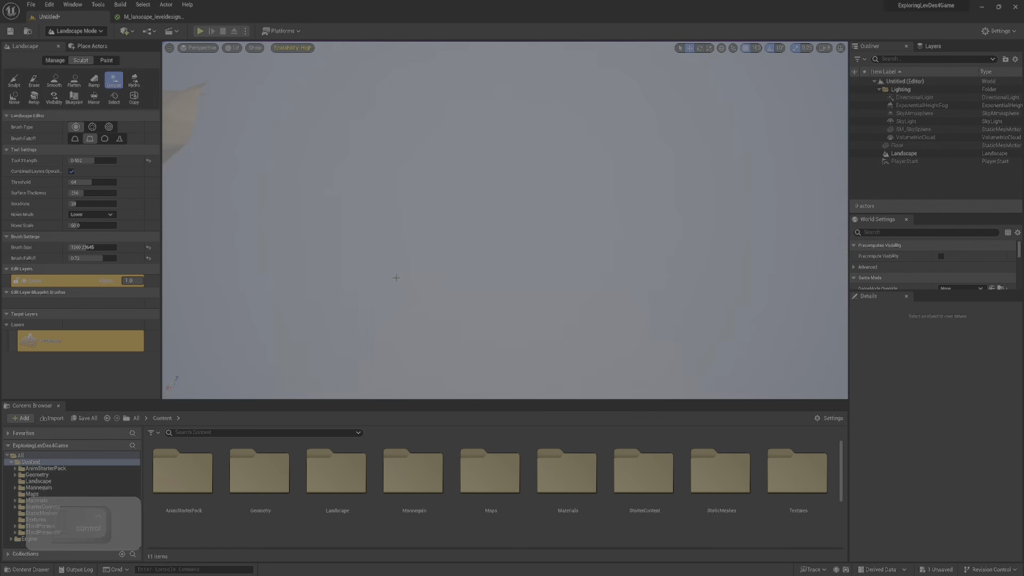
key(ctrl+z)
- Erode the mounds and ridges on the shaded side of the crater mountain
mouse_move(397, 277)
right_down()
mouse_move(408, 291)
mouse_move(427, 288)
mouse_move(405, 280)
right_up()
mouse_move(487, 340)
right_down()
mouse_move(456, 339)
mouse_move(469, 350)
mouse_move(443, 320)
mouse_move(514, 320)
right_up()
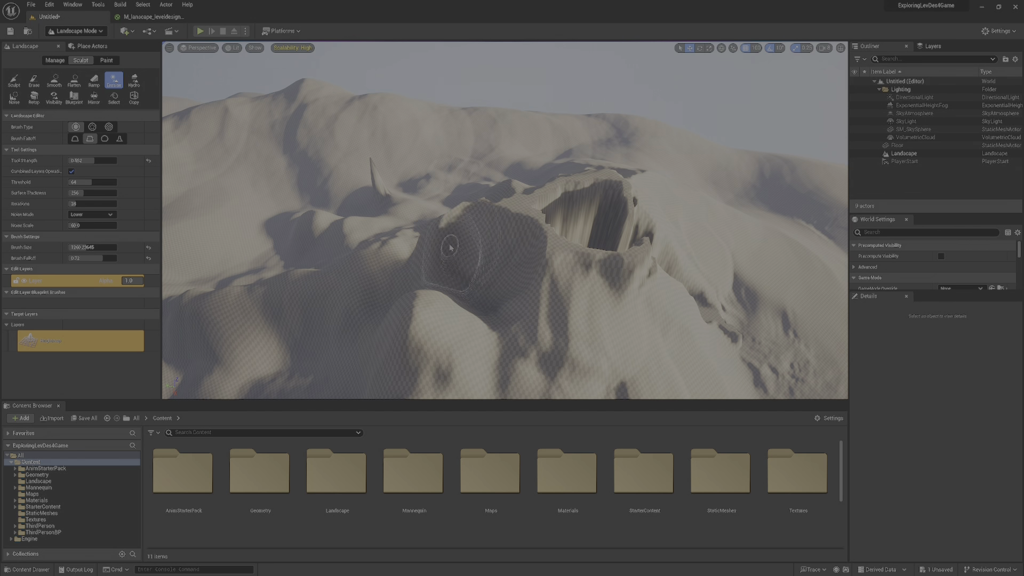
right_drag(483, 330, 508, 274)
drag(527, 180, 536, 195)
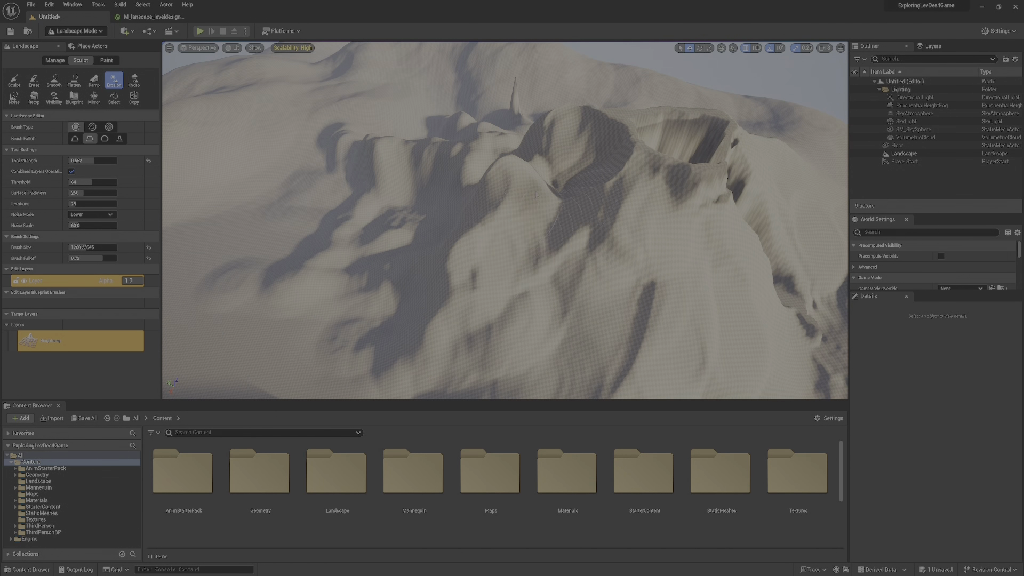
right_drag(511, 188, 567, 150)
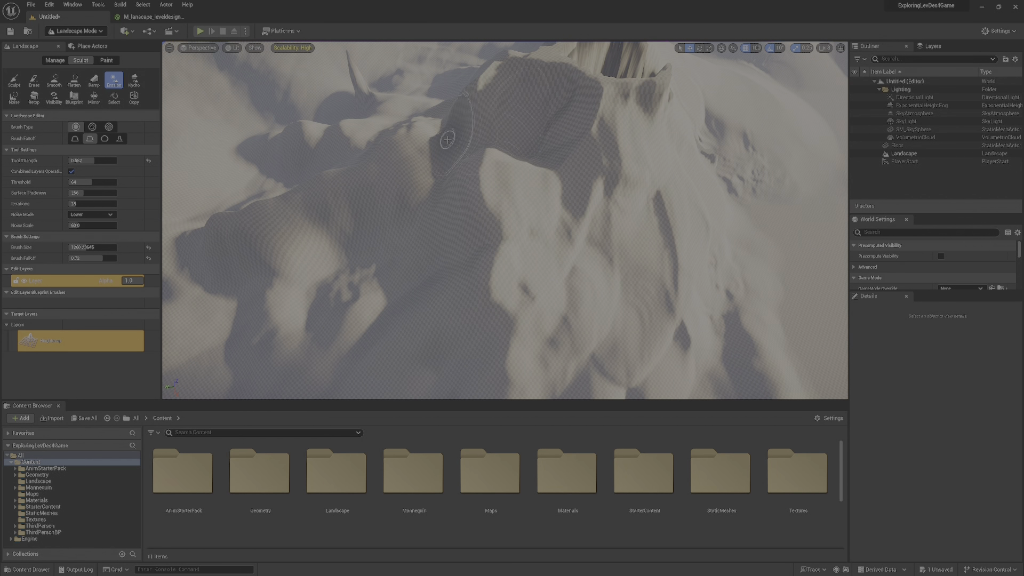
right_drag(439, 164, 560, 155)
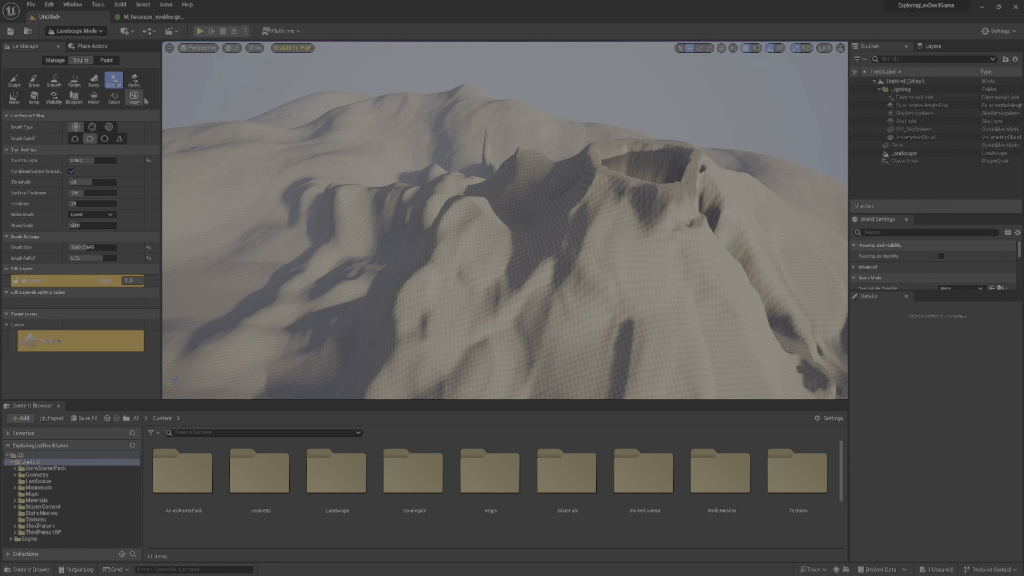
- Switch back to the Flatten tool and level the hollow and mound on the shaded slope beside the crater
click(75, 81)
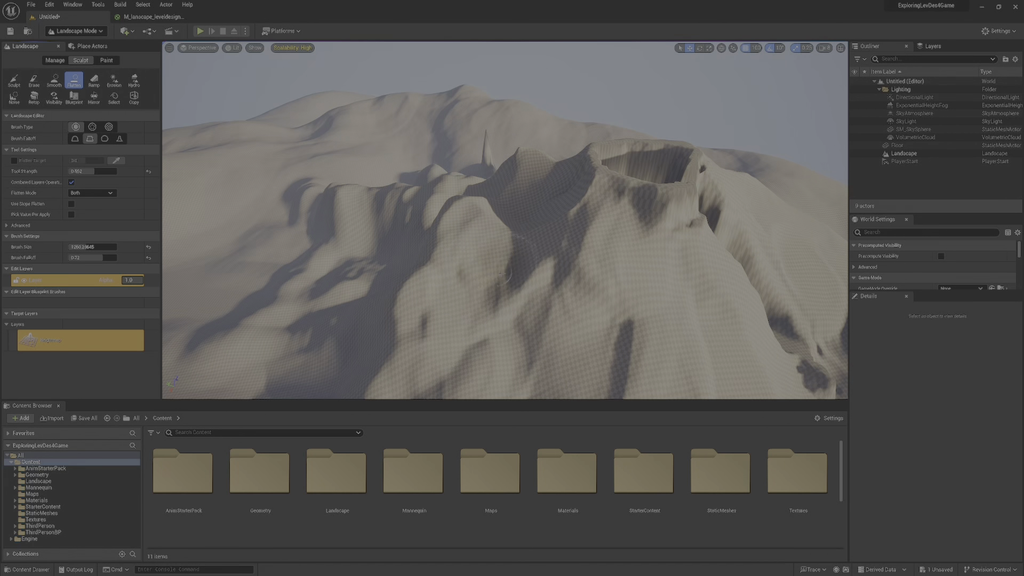
mouse_move(483, 261)
mouse_down()
mouse_move(469, 217)
mouse_move(474, 226)
mouse_up()
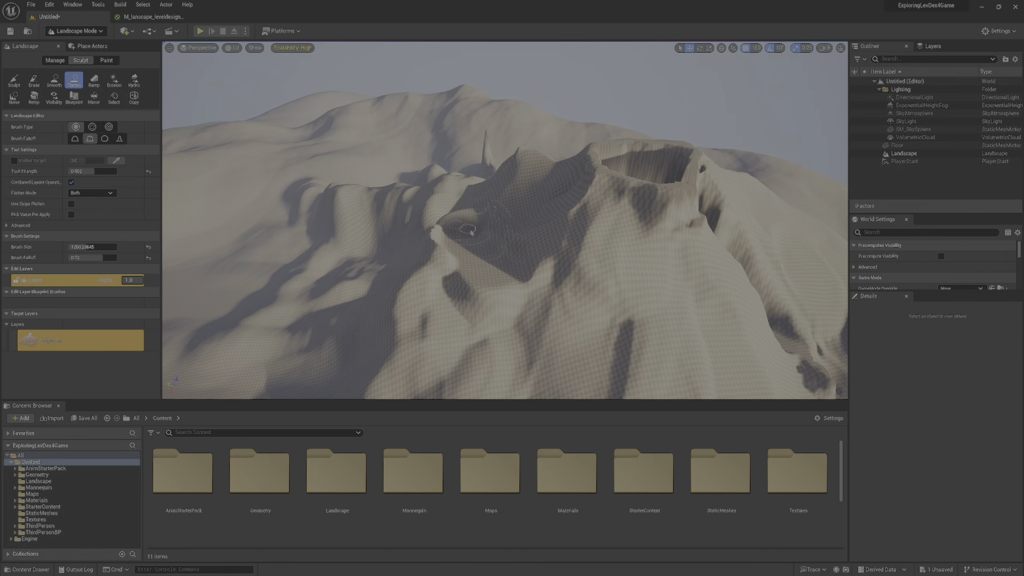
mouse_move(474, 226)
right_down()
mouse_move(525, 230)
mouse_move(412, 263)
right_up()
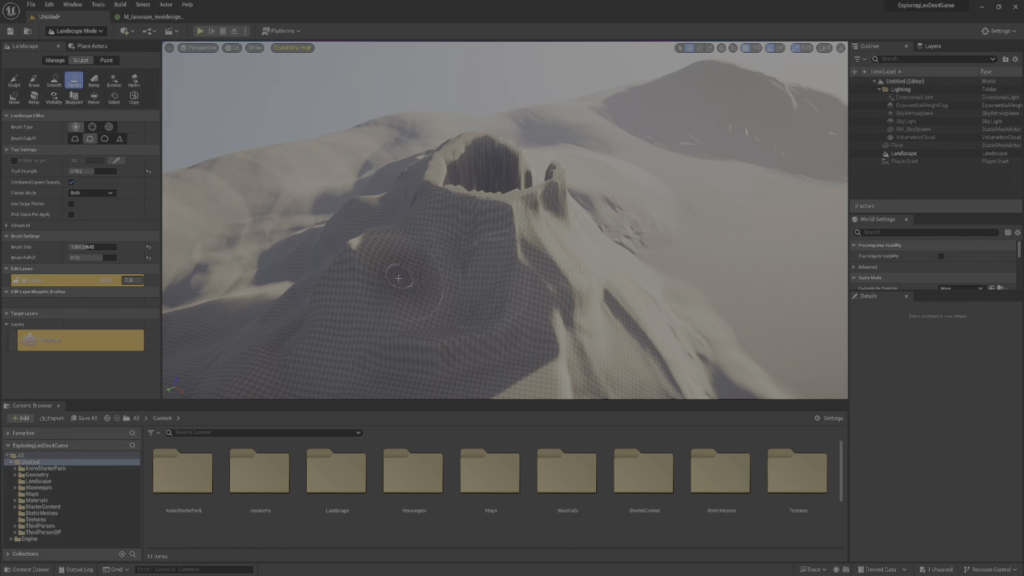
mouse_move(411, 262)
mouse_down()
mouse_move(354, 257)
mouse_move(397, 240)
mouse_move(331, 210)
mouse_up()
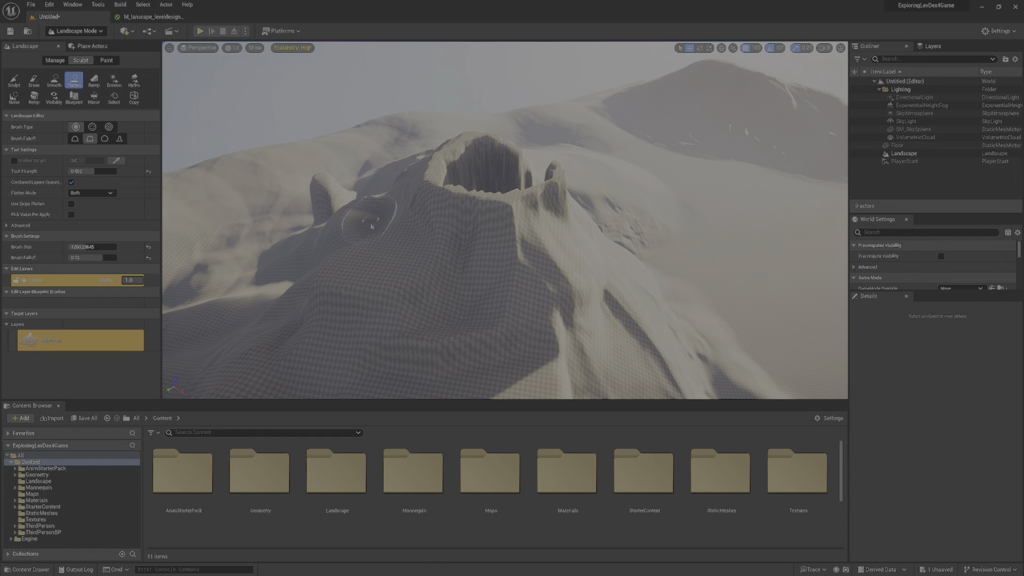
- Undo the last Flatten stroke on the shaded slope beside the crater
key(ctrl+z)
right_drag(369, 233, 473, 299)
drag(472, 298, 494, 285)
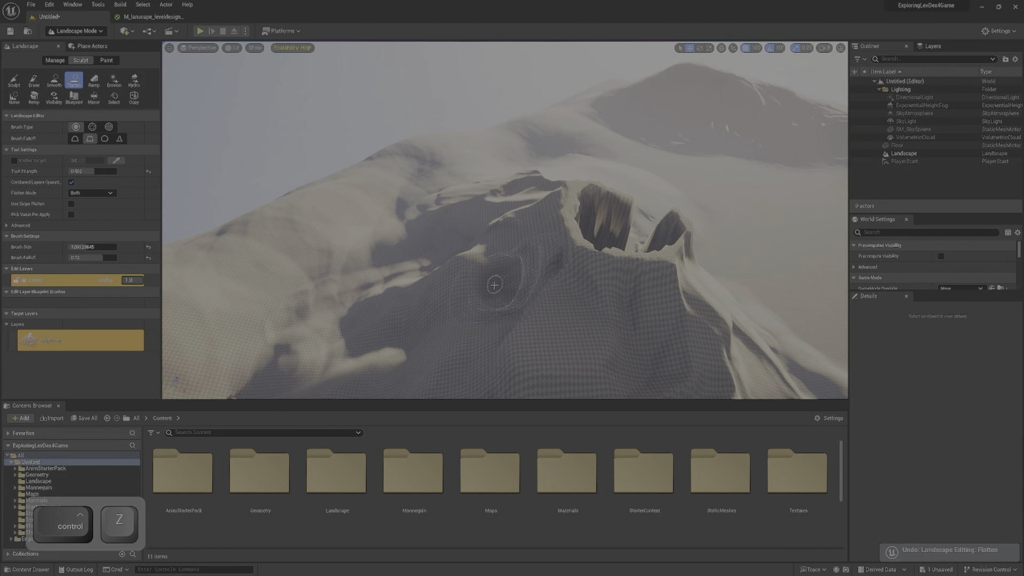
- Switch to the Erosion tool, set its strength to 0.84 and erode the mounds and hollows on the shaded slope below the crater
click(113, 80)
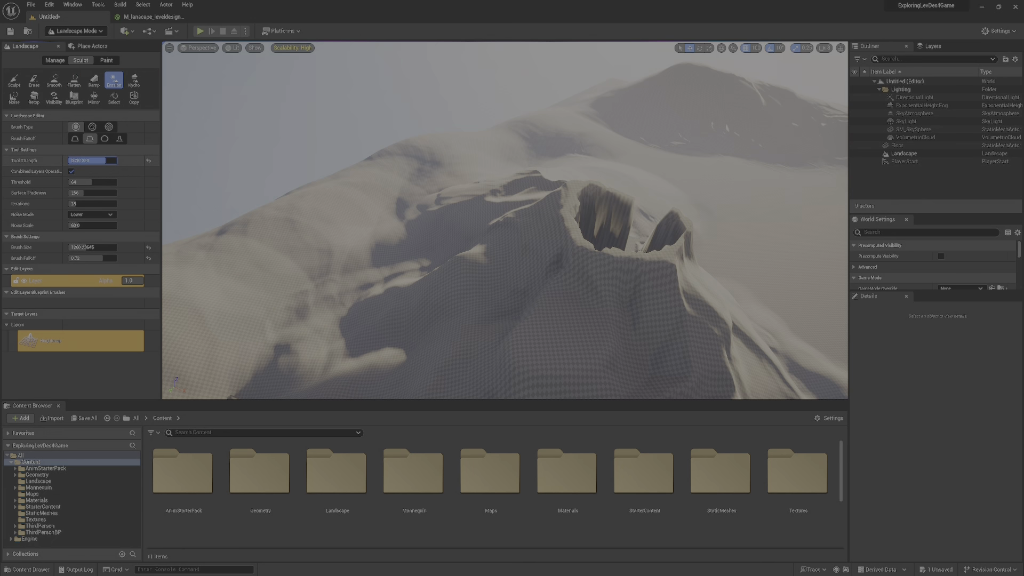
text(0.84)
key(Return)
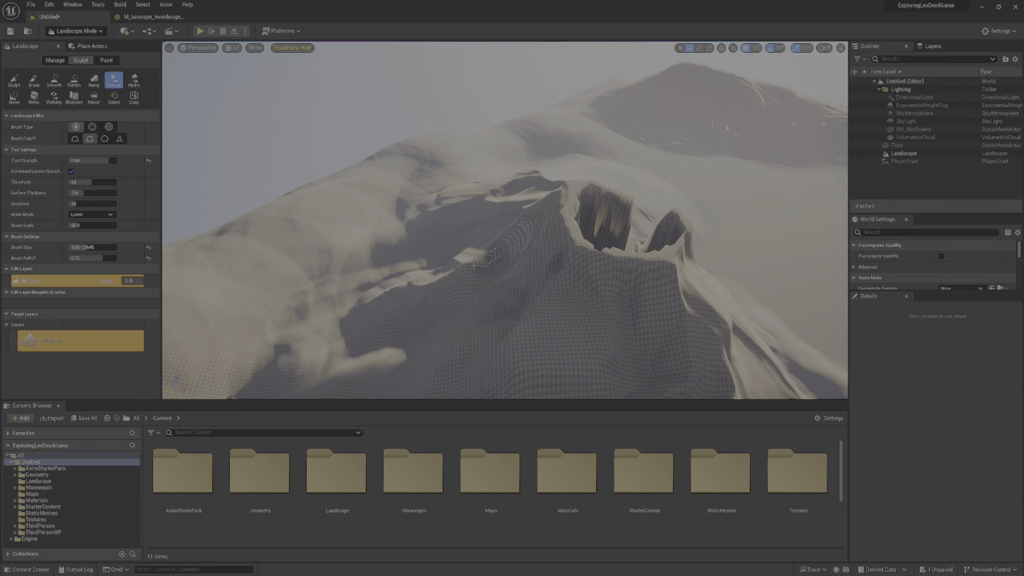
right_drag(442, 293, 346, 291)
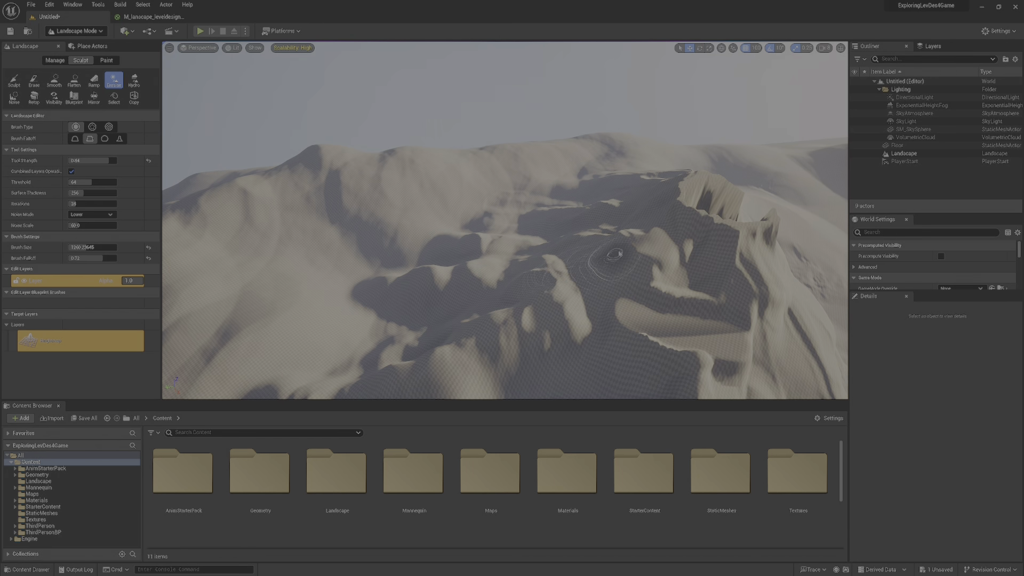
mouse_move(646, 274)
mouse_down()
mouse_move(668, 266)
mouse_move(670, 320)
mouse_move(655, 303)
mouse_up()
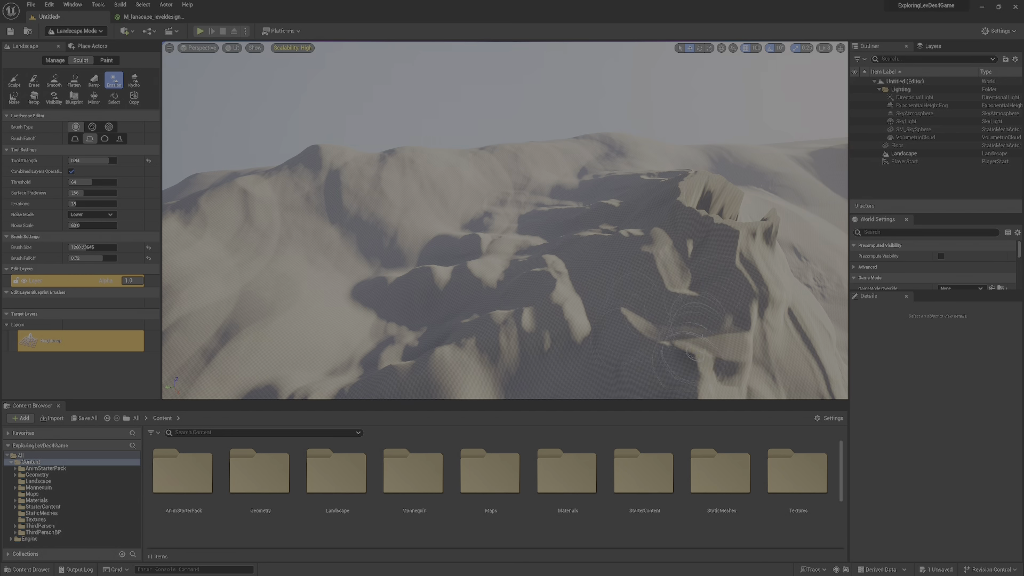
mouse_move(717, 307)
right_down()
mouse_move(714, 298)
mouse_move(790, 262)
mouse_move(738, 285)
mouse_move(720, 326)
mouse_move(700, 303)
right_up()
mouse_move(517, 183)
mouse_down()
mouse_move(499, 259)
mouse_move(400, 312)
mouse_move(483, 190)
mouse_move(369, 305)
mouse_up()
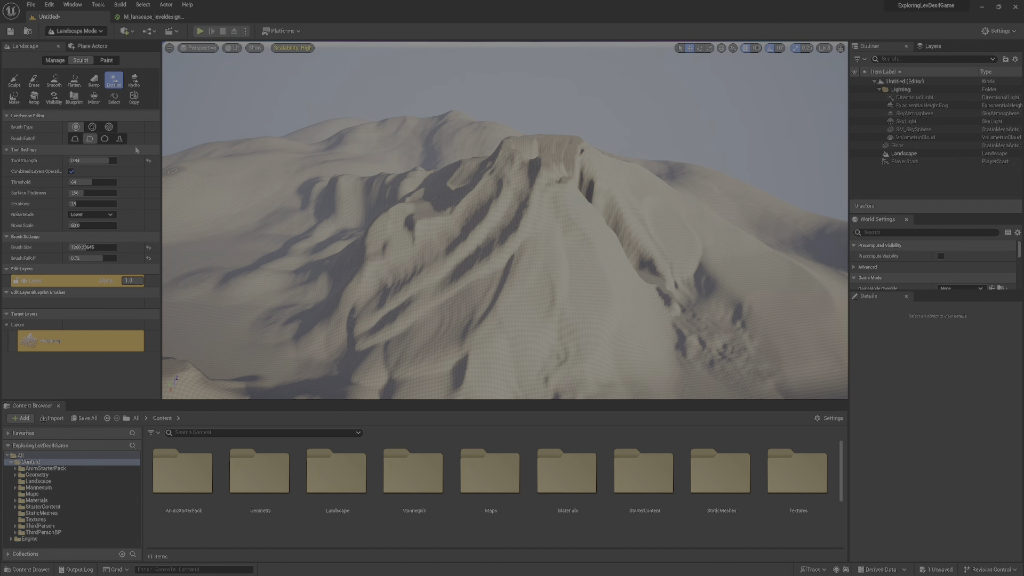
- Apply Hydro erosion at tool strength 1.0 with a larger brush to the crater mountain's sunlit slope
click(134, 80)
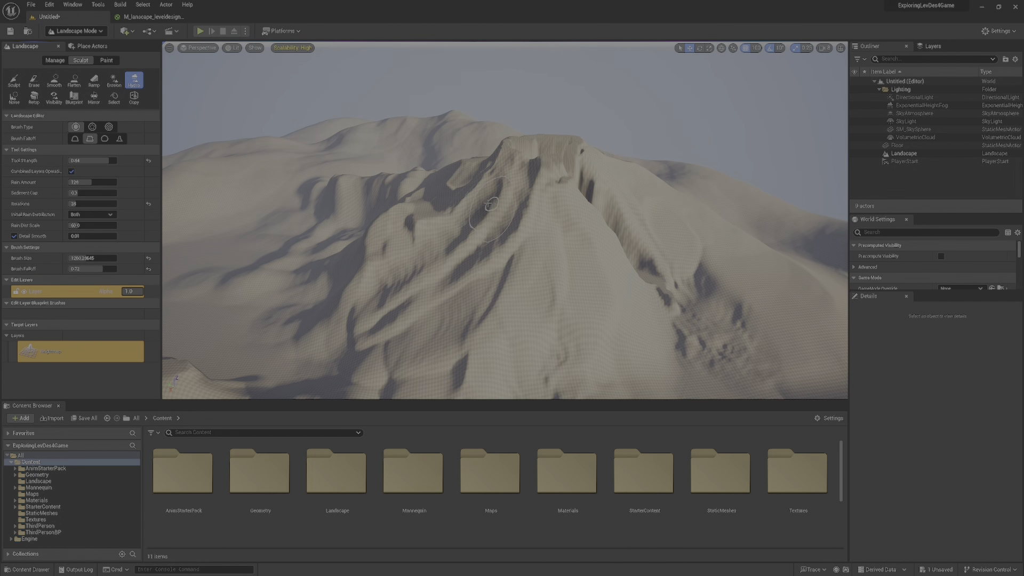
drag(107, 159, 119, 160)
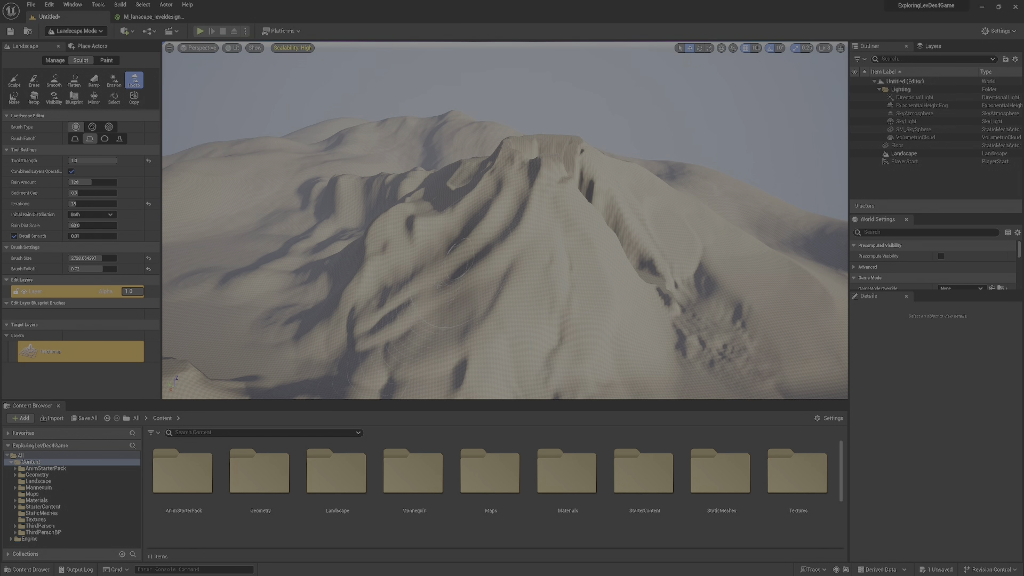
click(390, 264)
- Switch back to the Erosion tool and roughen the side ridges on the mountain's shaded flank, including the rounded ridge end
click(114, 80)
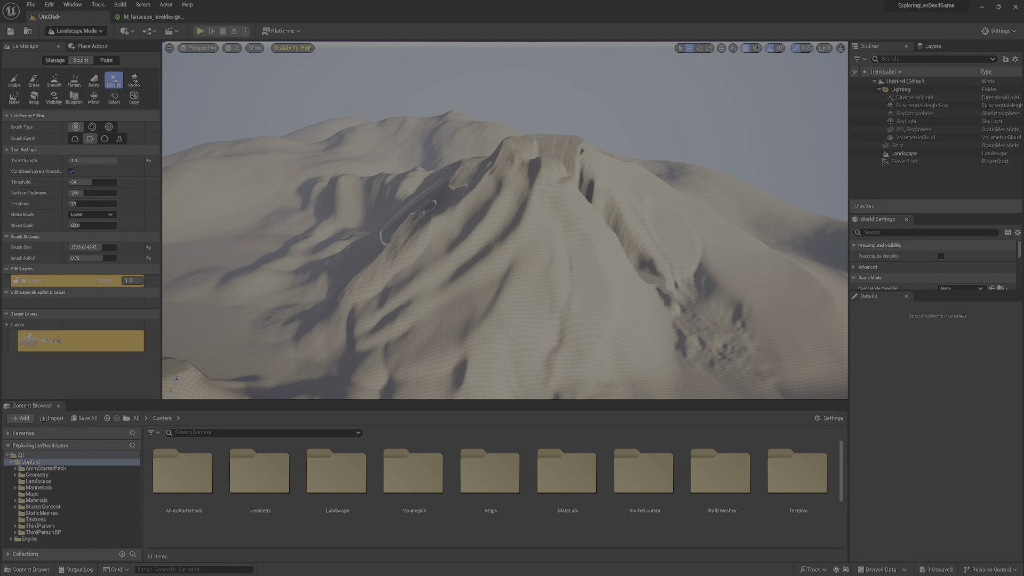
drag(424, 213, 381, 234)
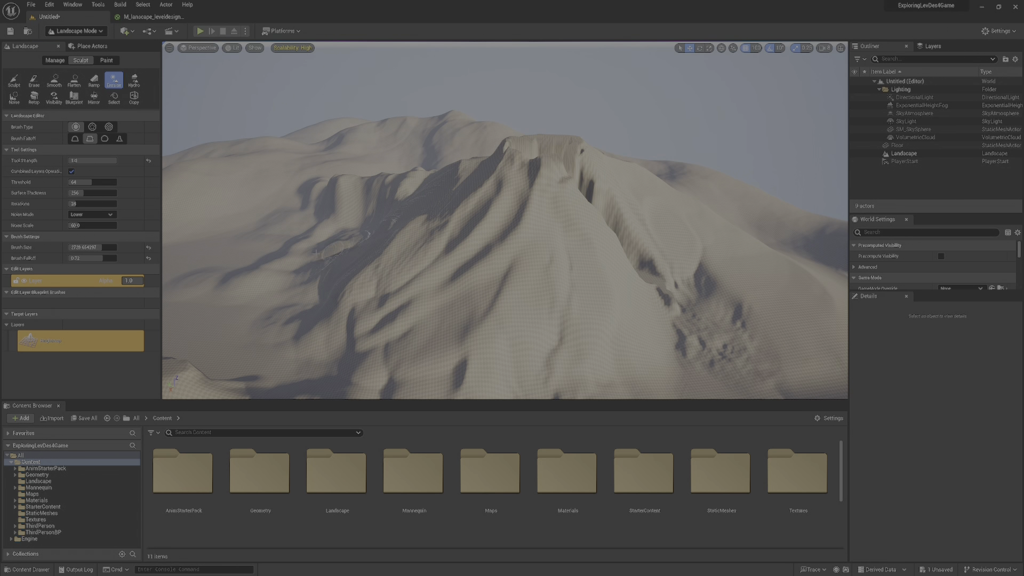
mouse_move(330, 276)
mouse_down()
mouse_move(343, 279)
mouse_move(253, 312)
mouse_move(262, 316)
mouse_move(335, 286)
mouse_move(212, 255)
mouse_up()
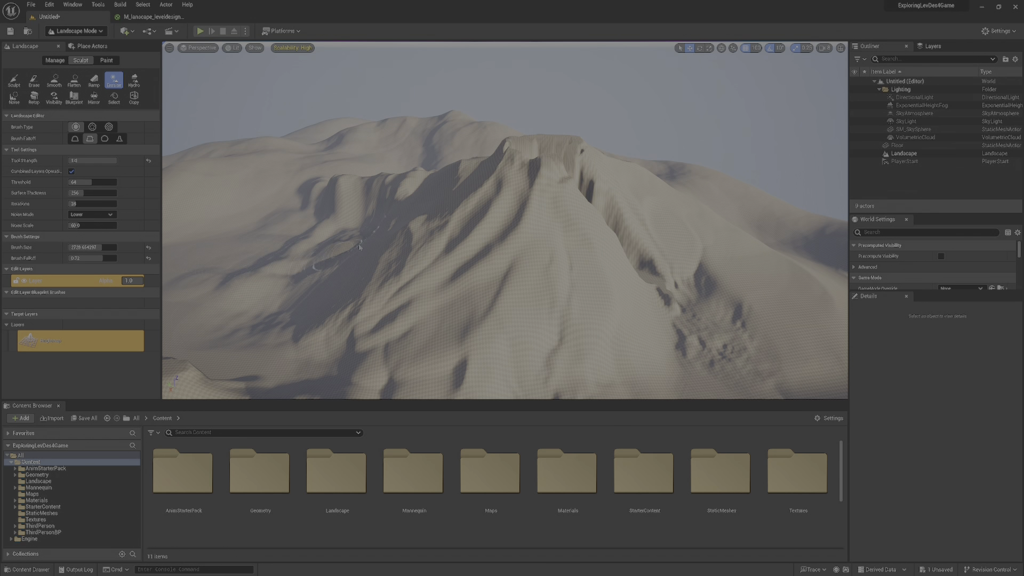
drag(283, 219, 355, 205)
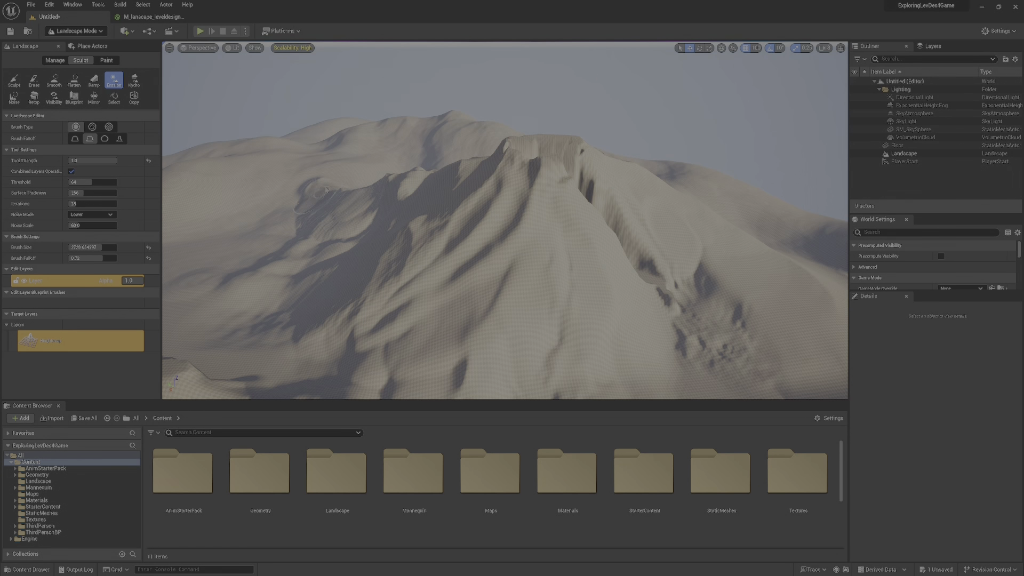
mouse_move(413, 251)
right_down()
mouse_move(435, 254)
mouse_move(423, 251)
right_up()
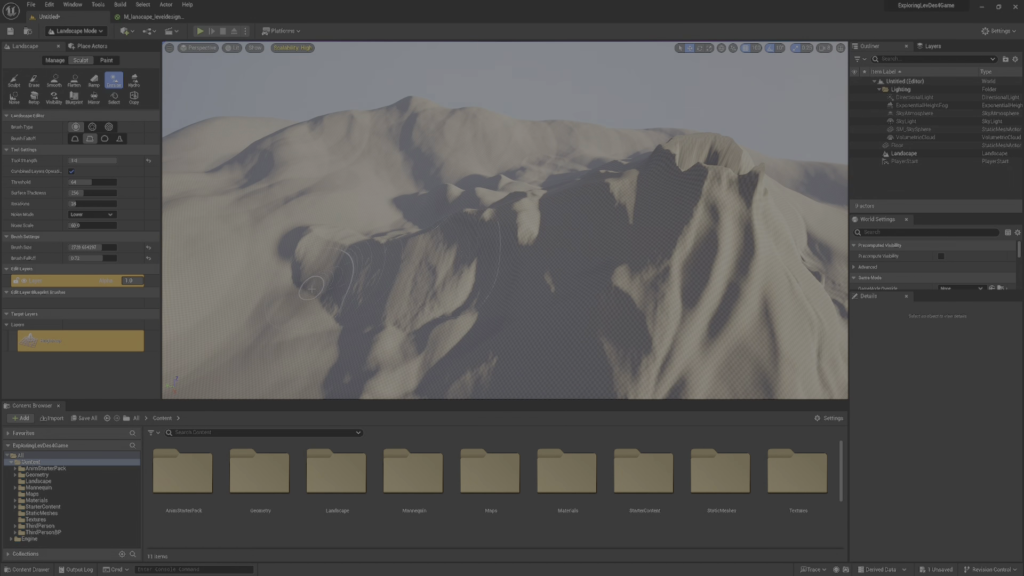
drag(312, 289, 312, 249)
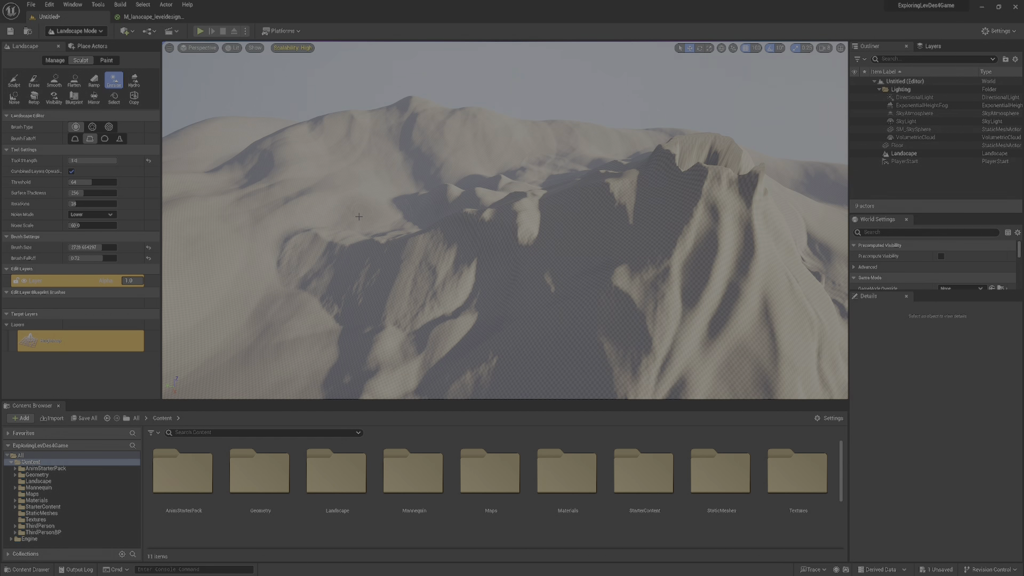
- Erode the shaded face below the crater down to the spurs at the mountain's foot
mouse_move(458, 246)
right_down()
mouse_move(432, 240)
mouse_move(481, 230)
right_up()
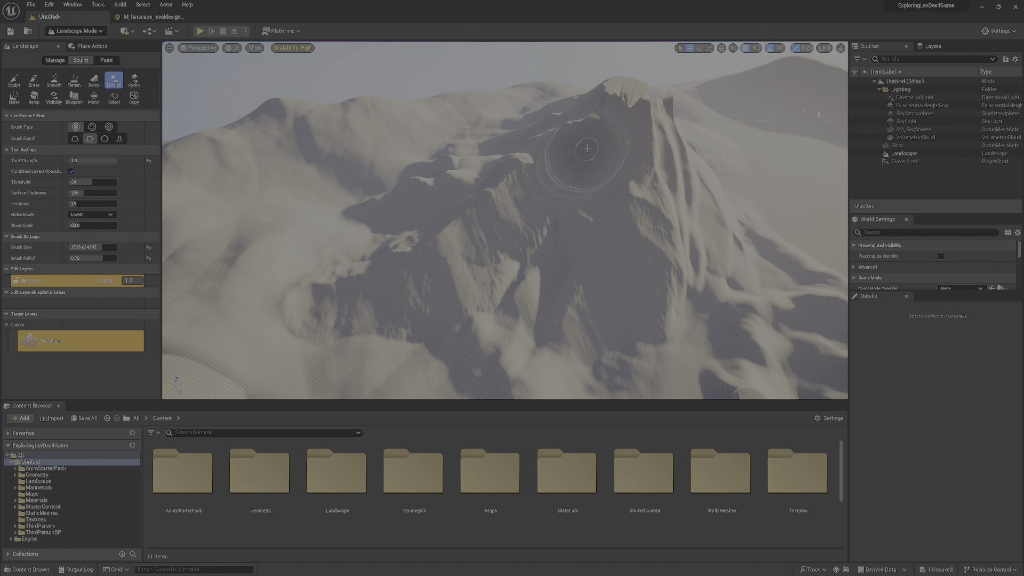
right_drag(587, 148, 422, 203)
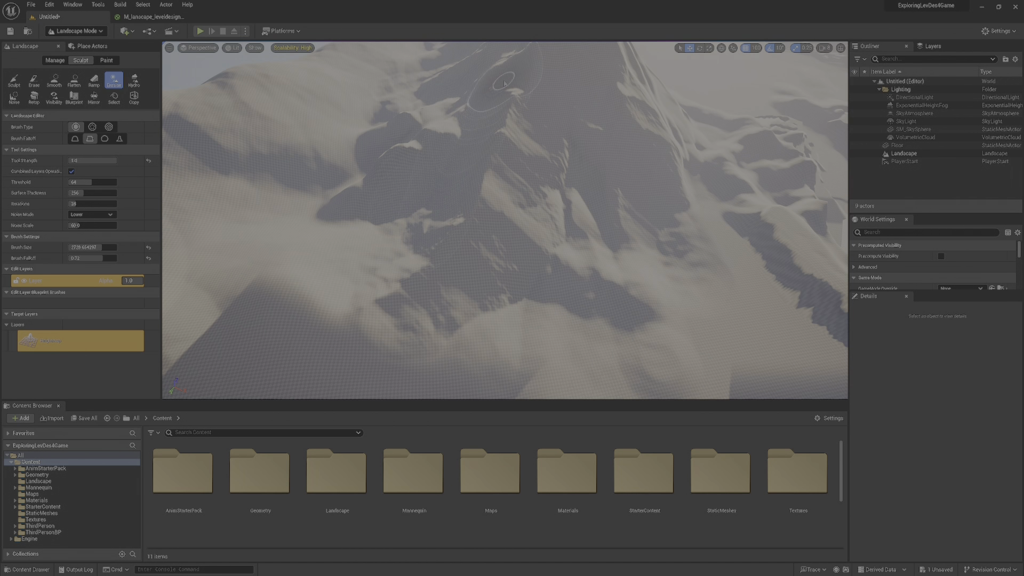
right_drag(505, 83, 591, 134)
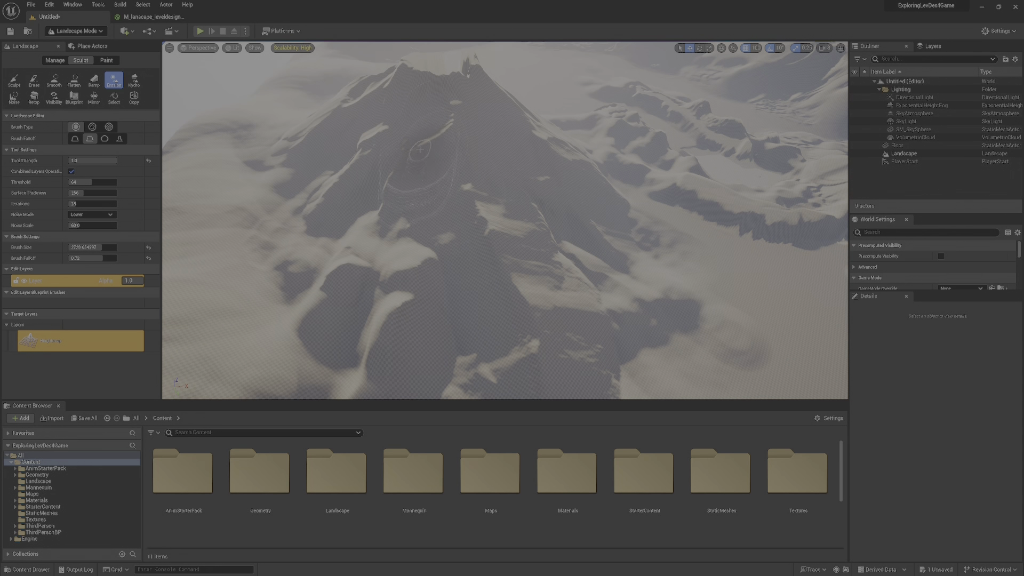
mouse_move(372, 272)
mouse_down()
mouse_move(388, 312)
mouse_move(377, 352)
mouse_move(393, 383)
mouse_move(410, 256)
mouse_move(416, 320)
mouse_move(331, 315)
mouse_move(297, 291)
mouse_up()
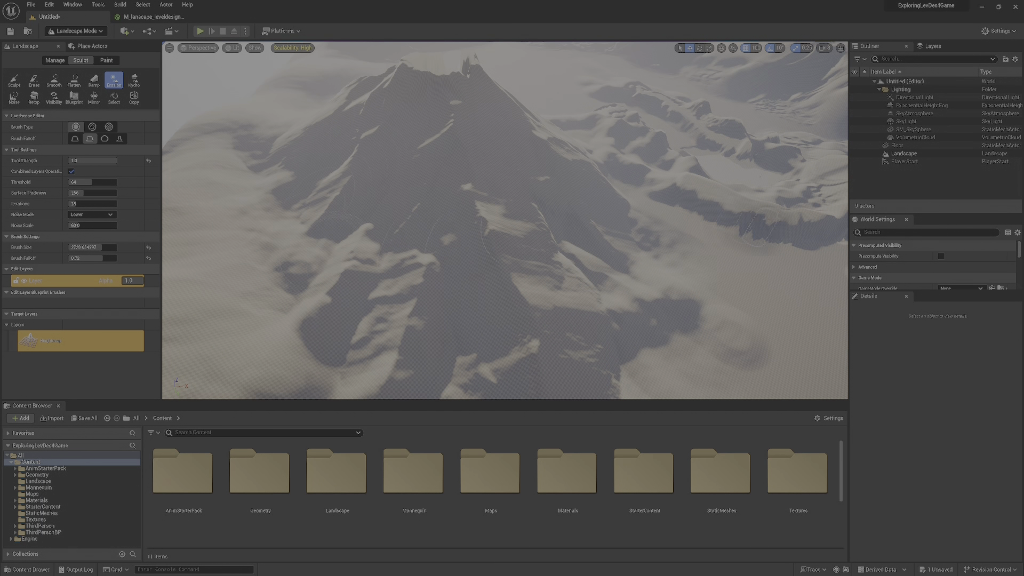
- Erode the ridges along the boundary between the mountain's shaded flank and its sunlit front slope
key(d)
key(w)
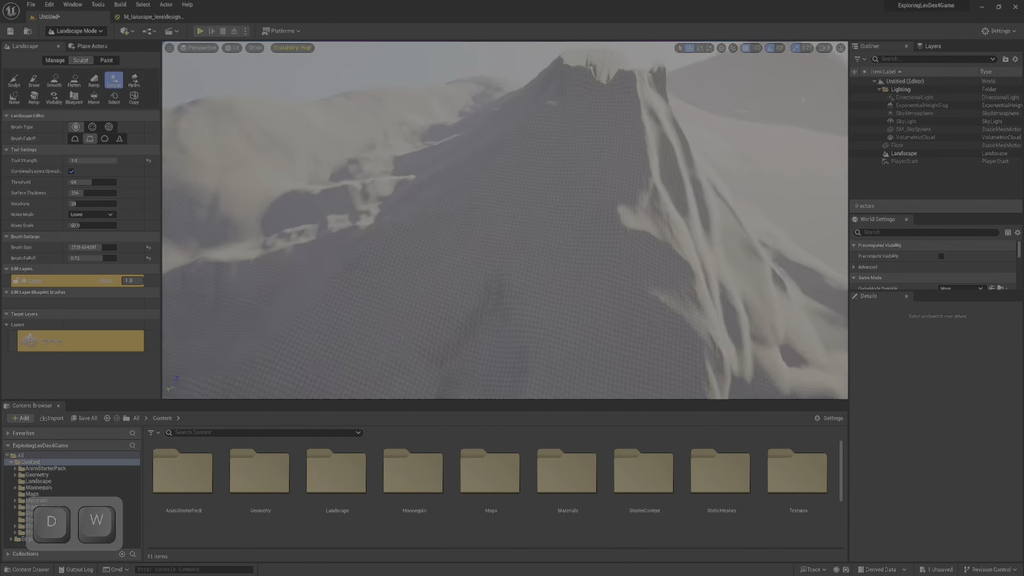
key(s)
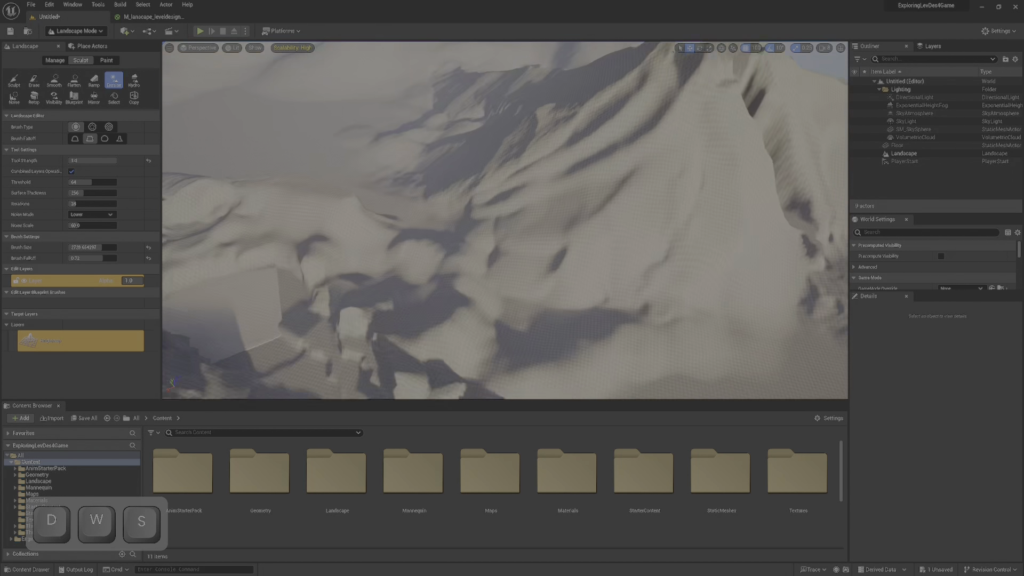
mouse_move(509, 111)
mouse_down()
mouse_move(473, 168)
mouse_move(490, 141)
mouse_move(431, 145)
mouse_up()
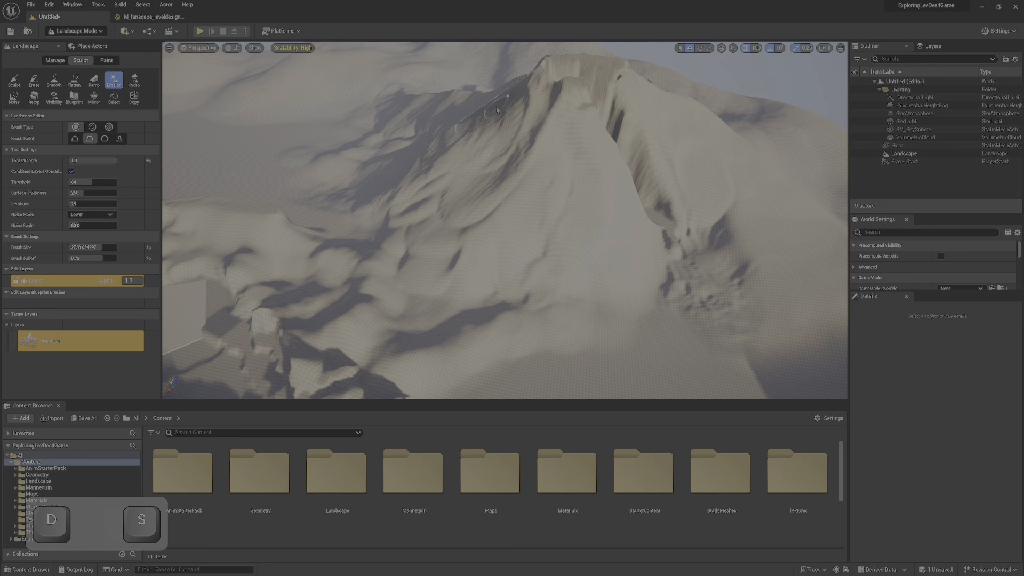
right_drag(497, 110, 521, 72)
key(w)
key(s)
key(d)
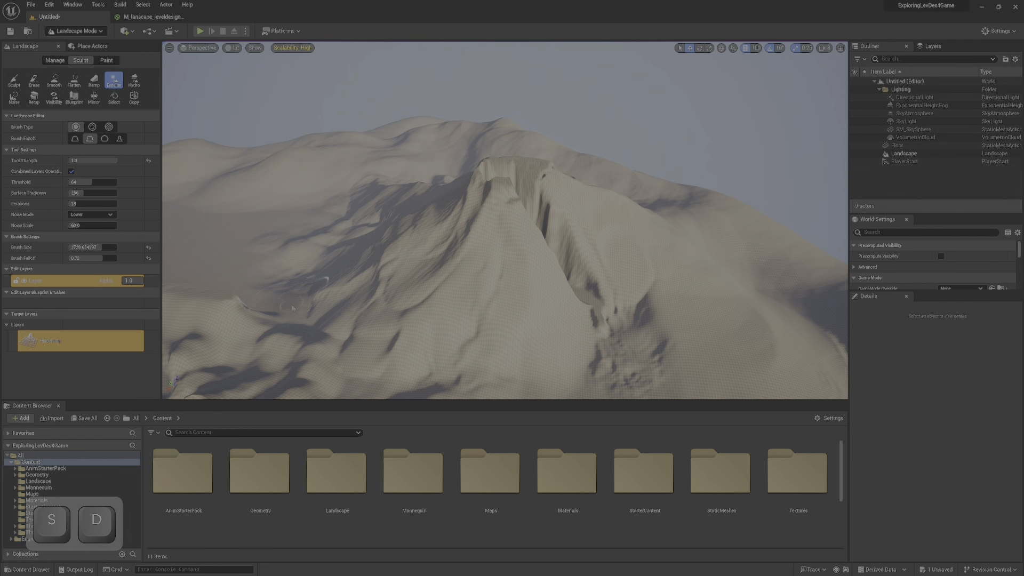
- Erode the smooth outer slopes of the crater mountain facing the landscape's edge, and undo the last stroke
right_drag(459, 336, 419, 347)
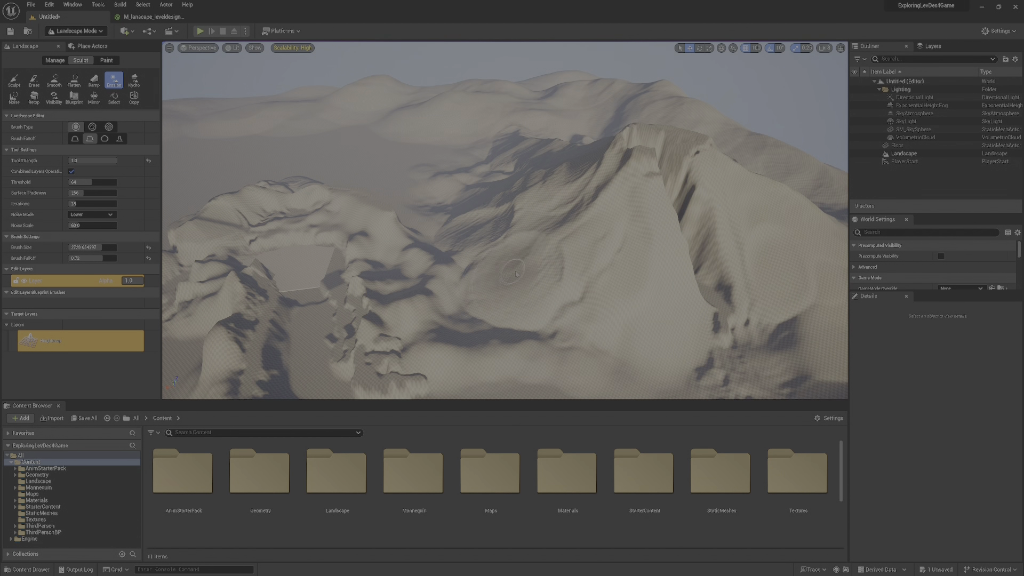
right_drag(659, 371, 710, 370)
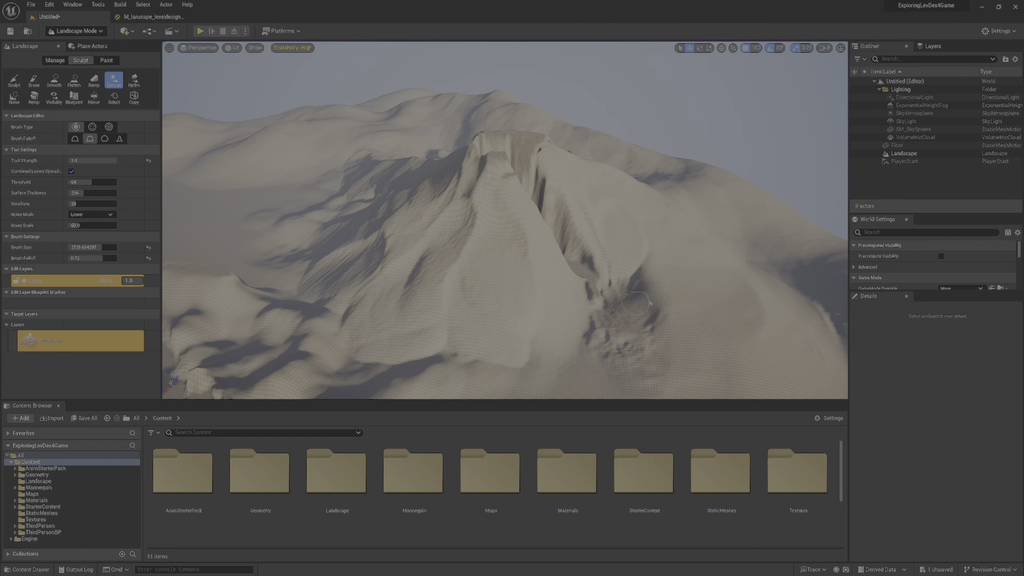
mouse_move(630, 304)
right_down()
mouse_move(576, 307)
mouse_move(688, 306)
right_up()
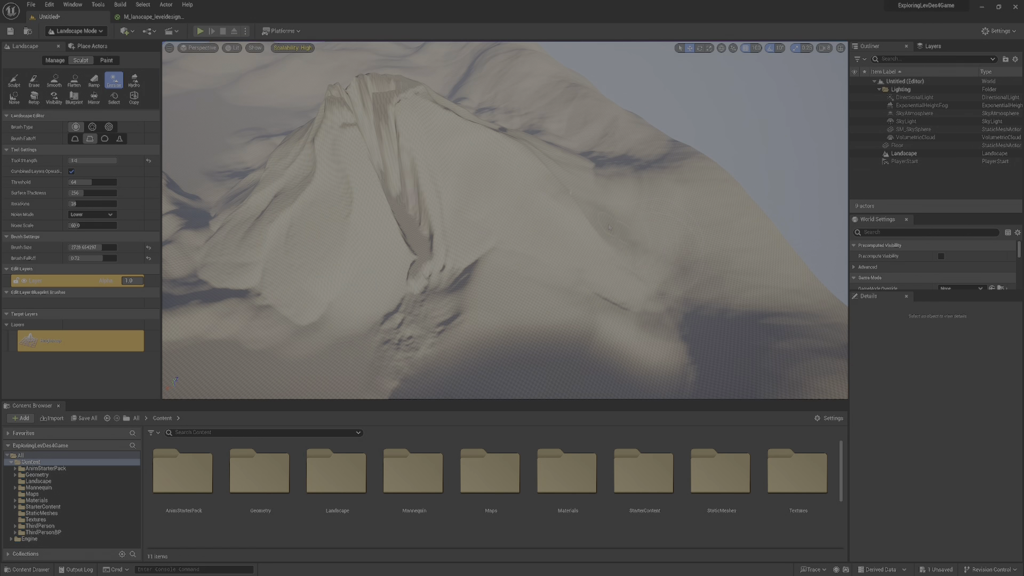
mouse_move(499, 155)
right_down()
mouse_move(464, 174)
mouse_move(582, 179)
mouse_move(416, 174)
mouse_move(566, 178)
mouse_move(603, 197)
right_up()
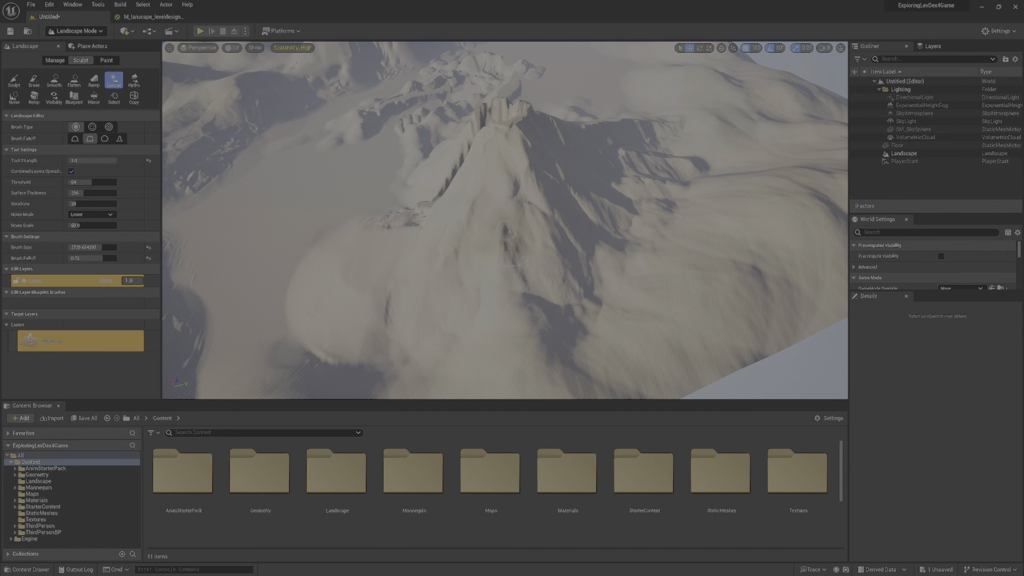
right_drag(581, 285, 549, 268)
mouse_move(444, 344)
right_down()
mouse_move(494, 349)
mouse_move(484, 360)
right_up()
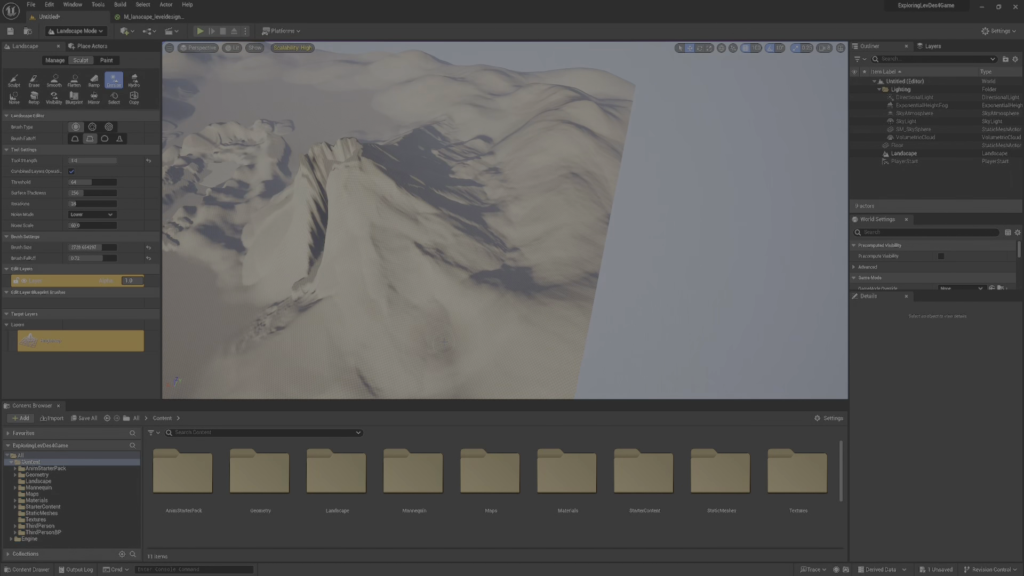
mouse_move(478, 295)
mouse_down()
mouse_move(518, 303)
mouse_move(483, 297)
mouse_move(507, 287)
mouse_move(464, 264)
mouse_up()
mouse_move(417, 233)
mouse_down()
mouse_move(488, 288)
mouse_move(357, 190)
mouse_move(497, 269)
mouse_up()
key(ctrl+z)
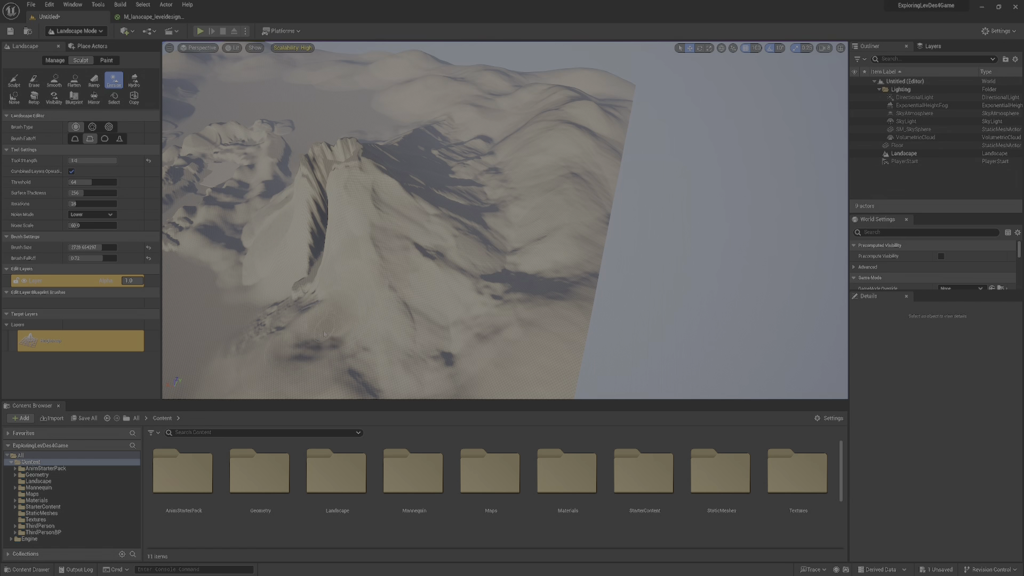
- Switch to Hydro erosion and wear down the crater mountain's sunlit front slope and its foot
mouse_move(457, 345)
right_down()
mouse_move(507, 336)
mouse_move(432, 336)
mouse_move(483, 294)
right_up()
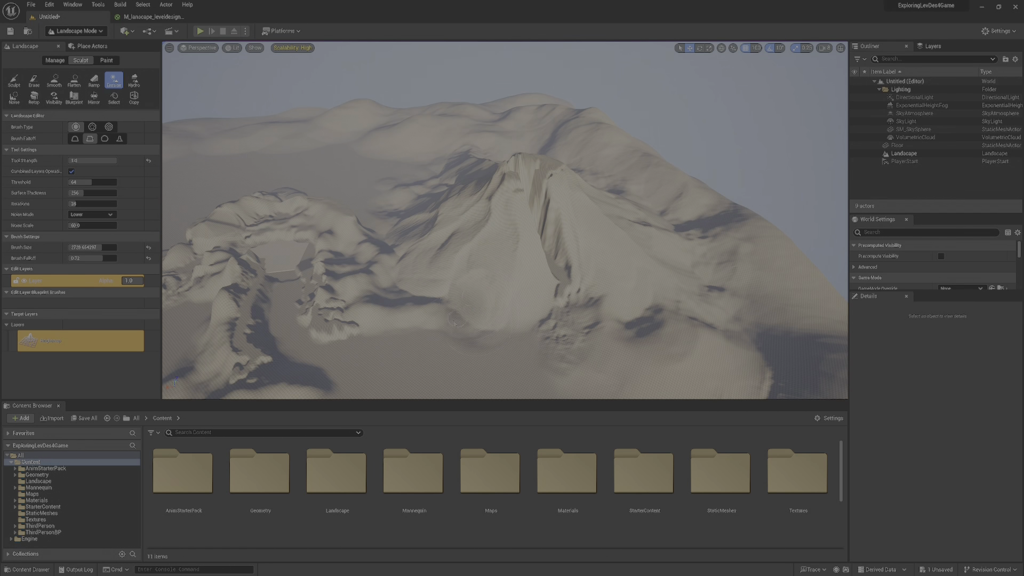
mouse_move(424, 338)
right_down()
mouse_move(434, 392)
mouse_move(424, 352)
mouse_move(429, 378)
mouse_move(452, 341)
right_up()
right_drag(507, 203, 516, 171)
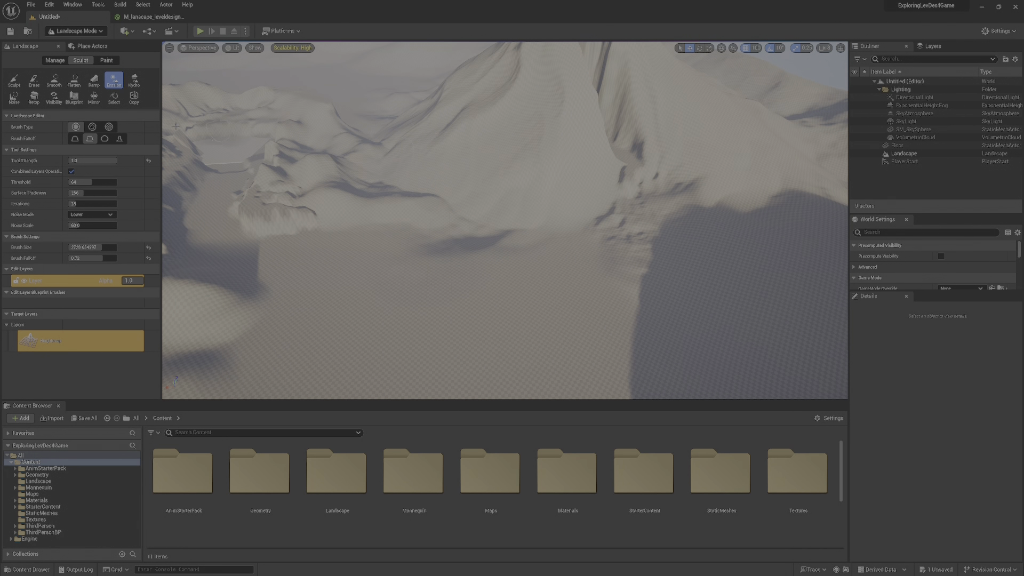
click(134, 81)
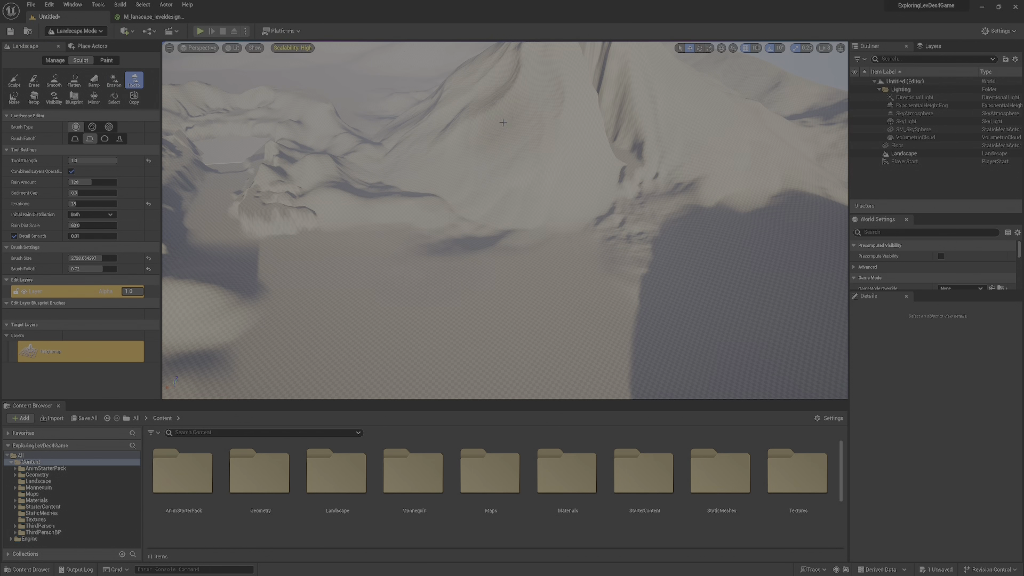
right_drag(506, 146, 515, 276)
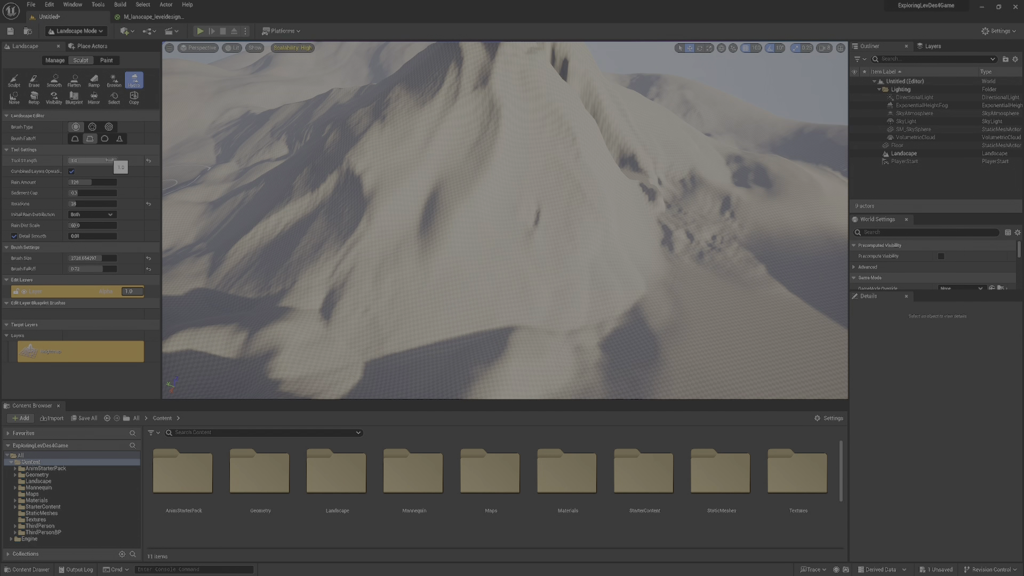
right_drag(531, 230, 581, 222)
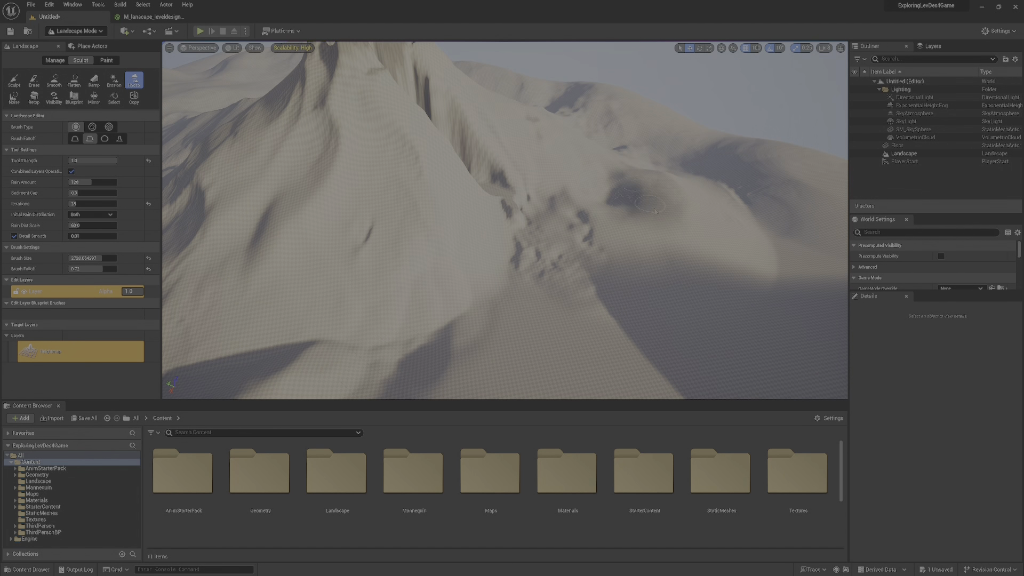
mouse_move(512, 226)
right_down()
mouse_move(489, 192)
mouse_move(382, 185)
right_up()
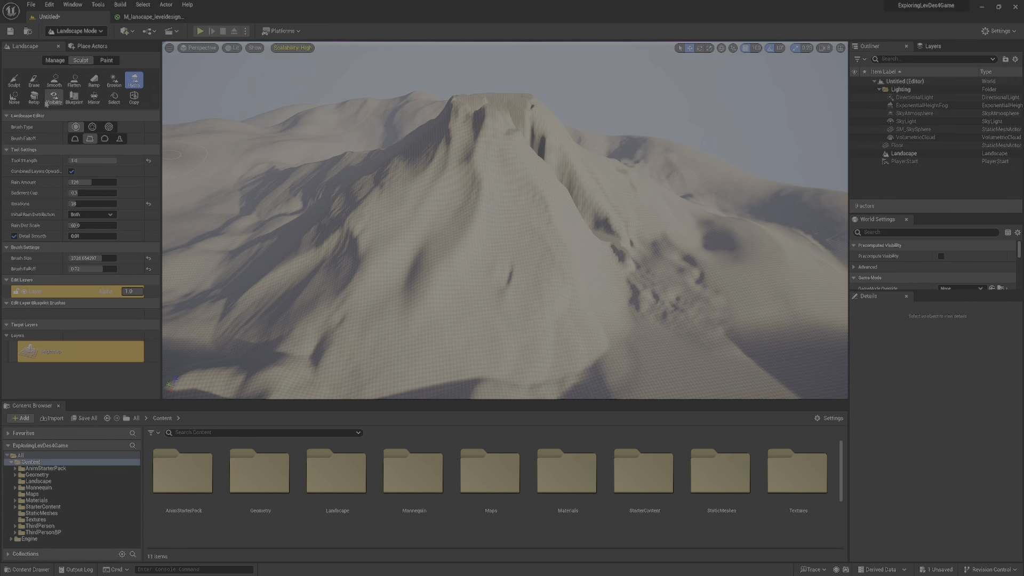
- Add a ramp from the valley floor up to the ledge at the crater mountain's foot with the Ramp tool
click(22, 86)
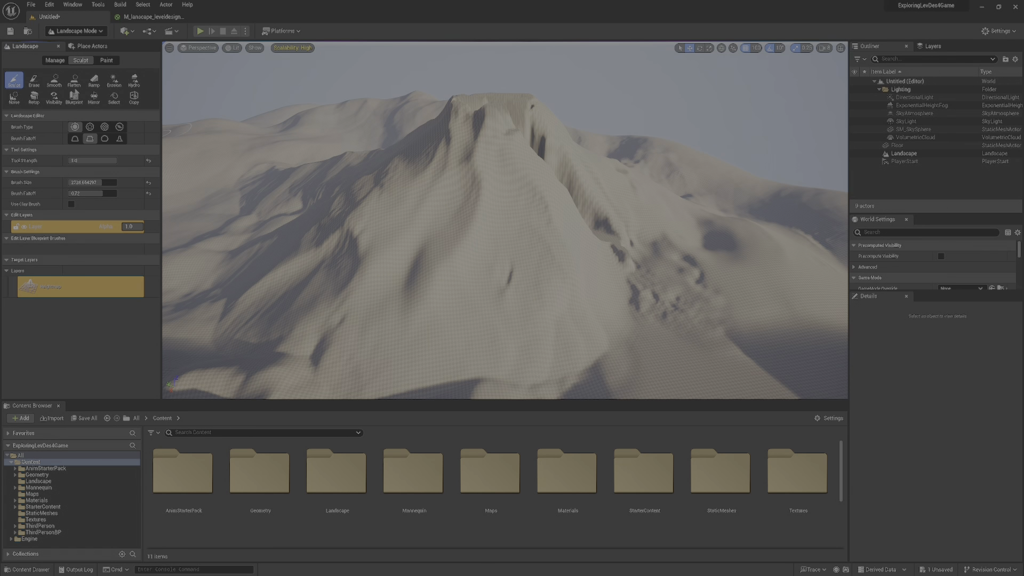
click(74, 86)
key(s)
mouse_move(423, 218)
right_down()
mouse_move(392, 251)
mouse_move(475, 246)
mouse_move(408, 248)
mouse_move(416, 261)
mouse_move(381, 267)
mouse_move(352, 256)
mouse_move(439, 229)
right_up()
key(w)
key(s)
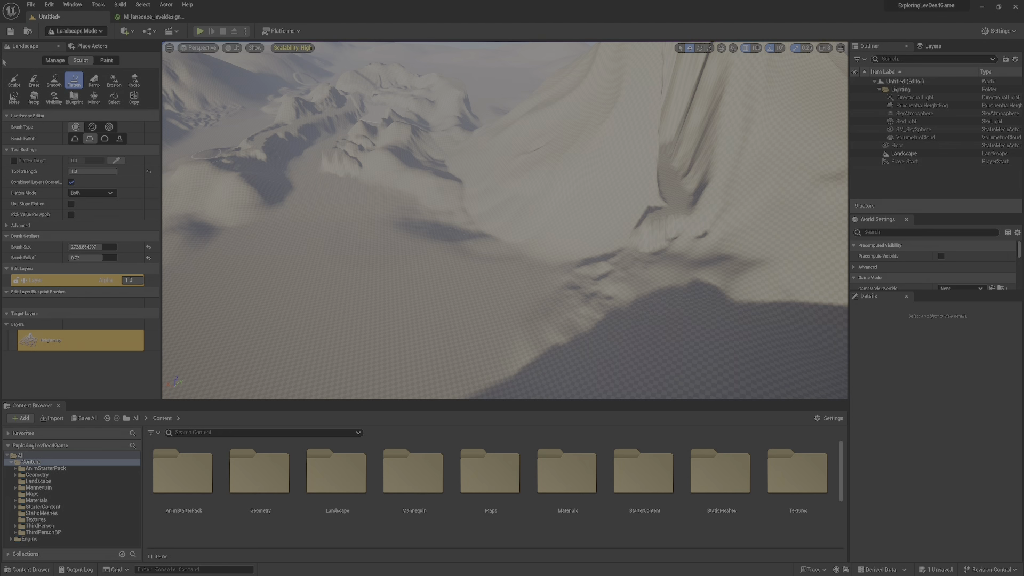
click(94, 80)
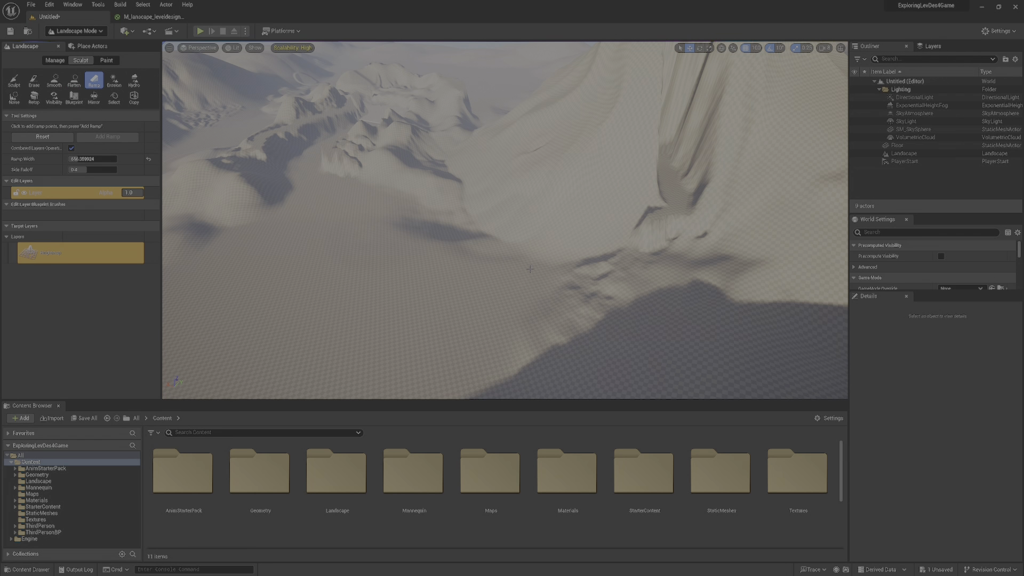
drag(565, 259, 622, 235)
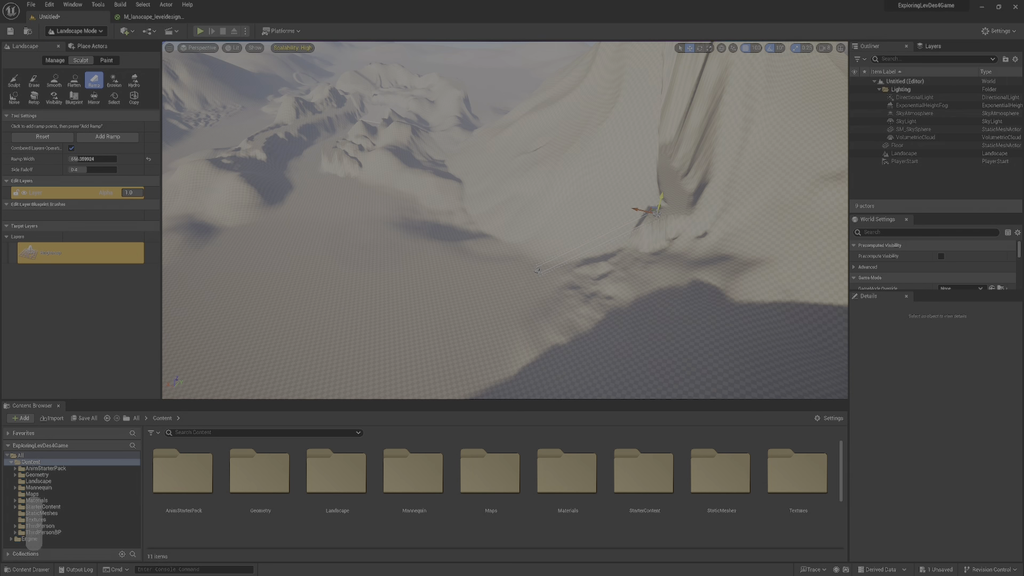
key(Return)
- Increase the ramp width and reapply the ramp between the same two points at the mountain's foot
right_drag(657, 213, 758, 185)
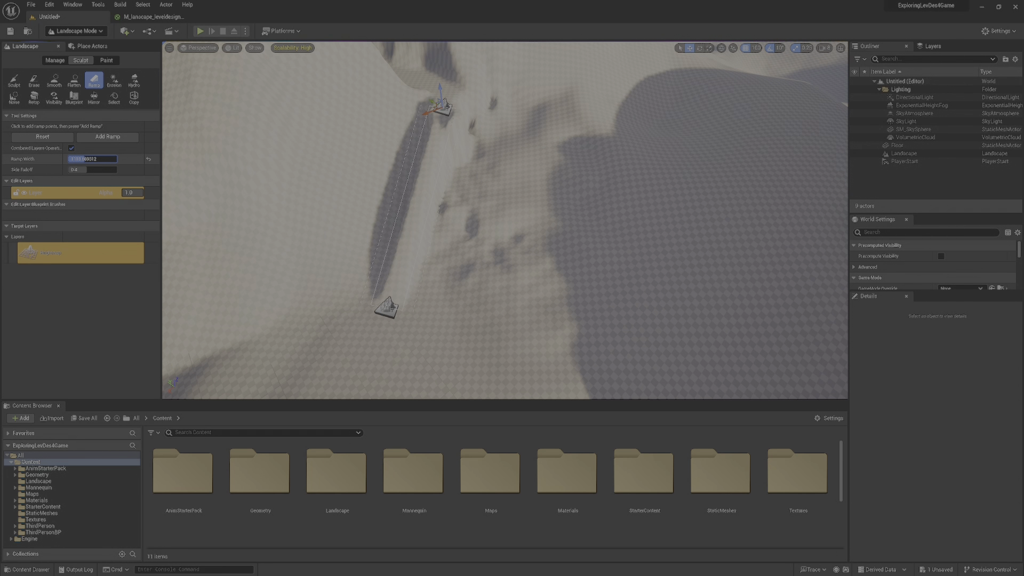
key(Return)
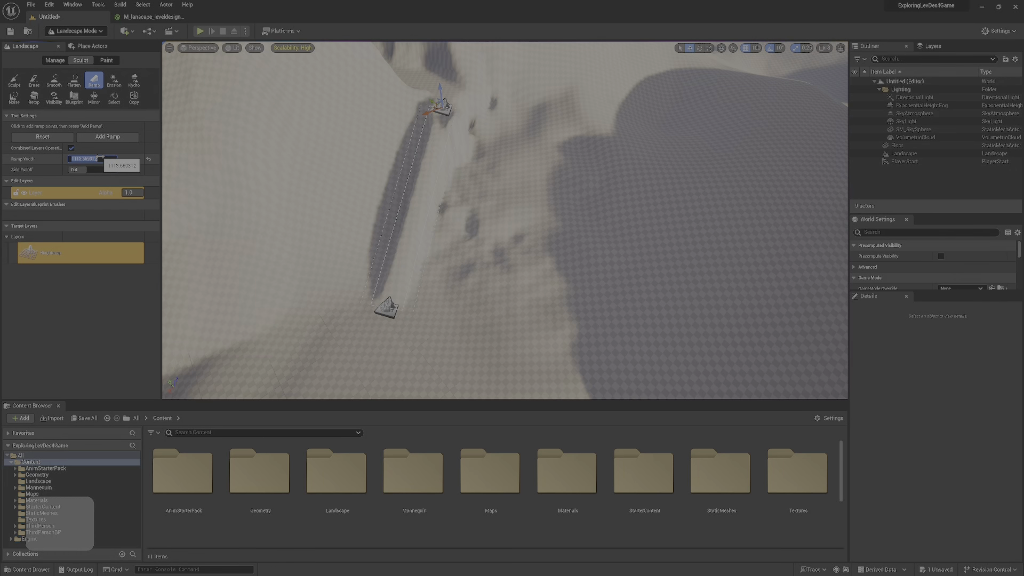
mouse_move(511, 211)
right_down()
mouse_move(488, 199)
mouse_move(510, 210)
right_up()
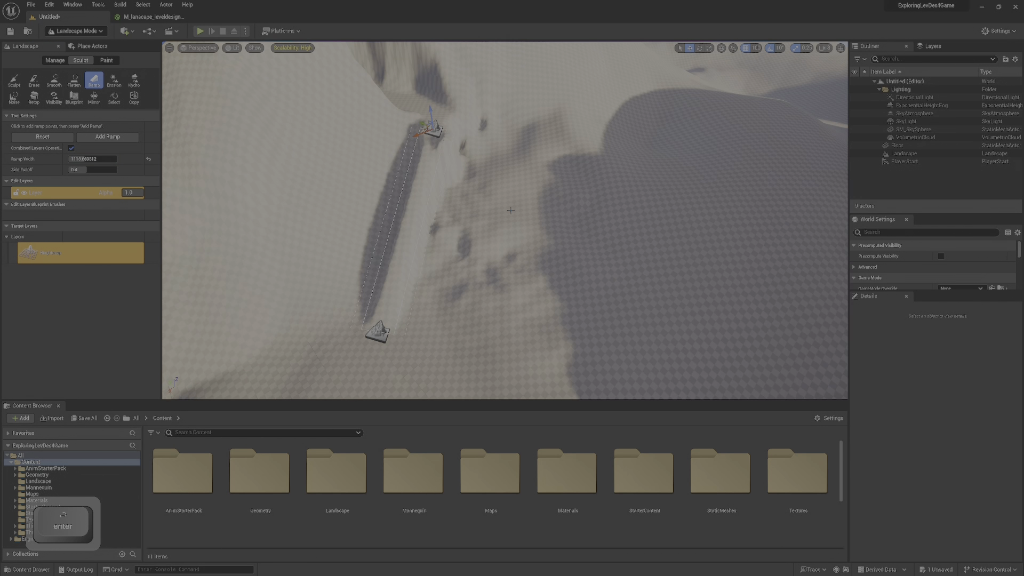
right_drag(586, 220, 507, 220)
key(w)
key(s)
key(w)
- Shrink the Sculpt brush and raise small mounds on the slope beside the ramp's shaded bank, undoing the first oversized stroke
click(14, 80)
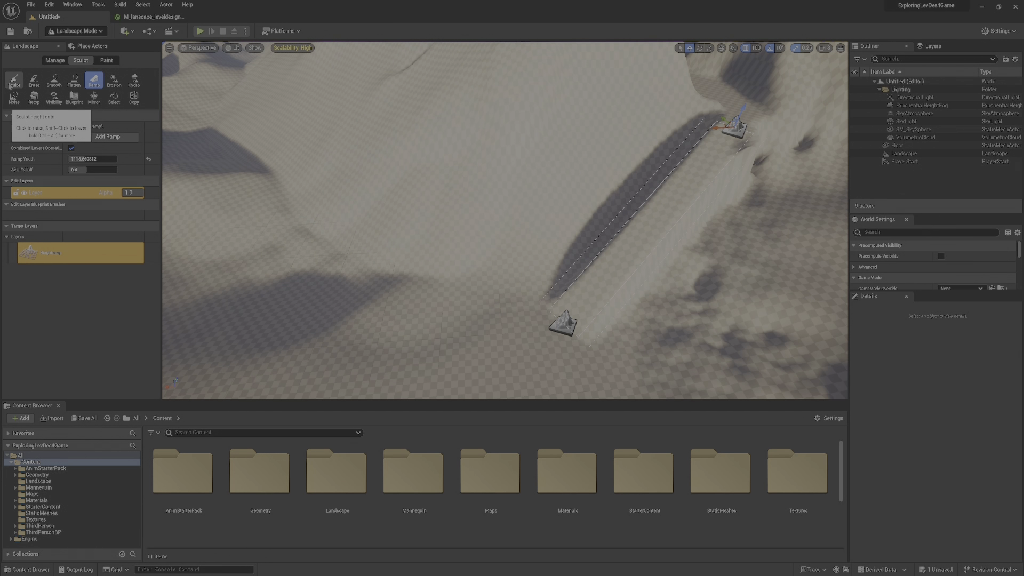
key(bracketleft)
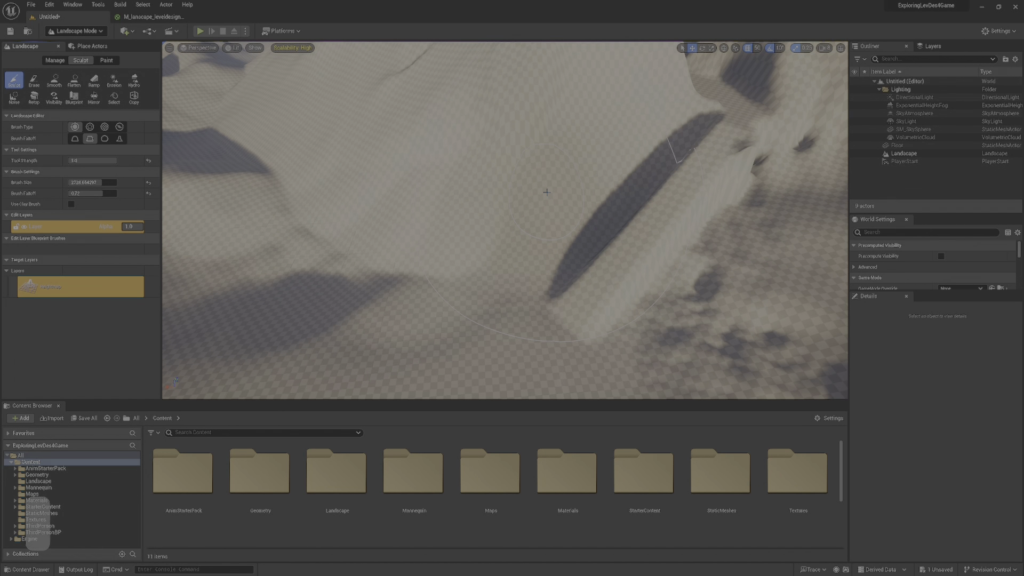
drag(556, 232, 552, 233)
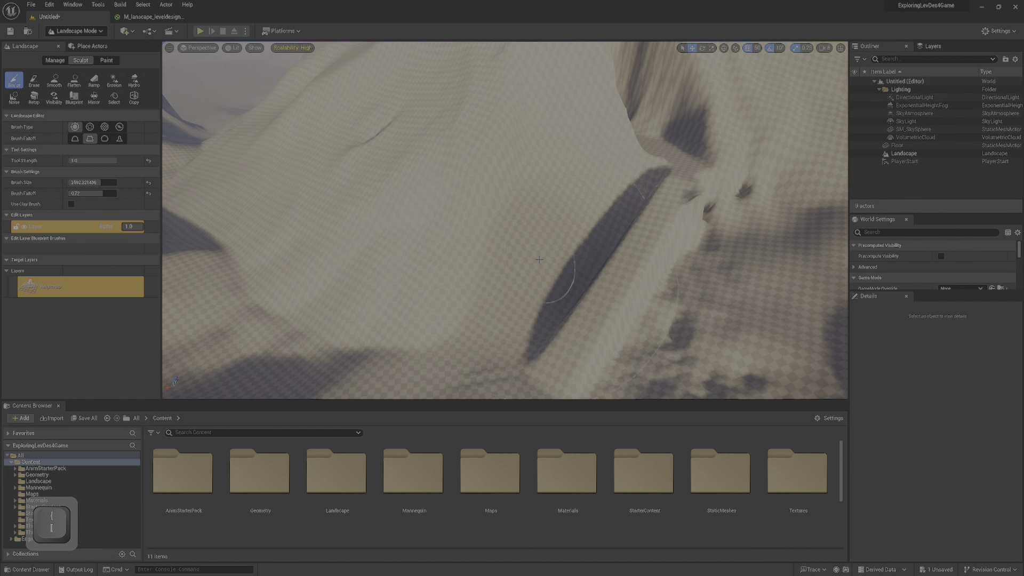
drag(524, 315, 569, 242)
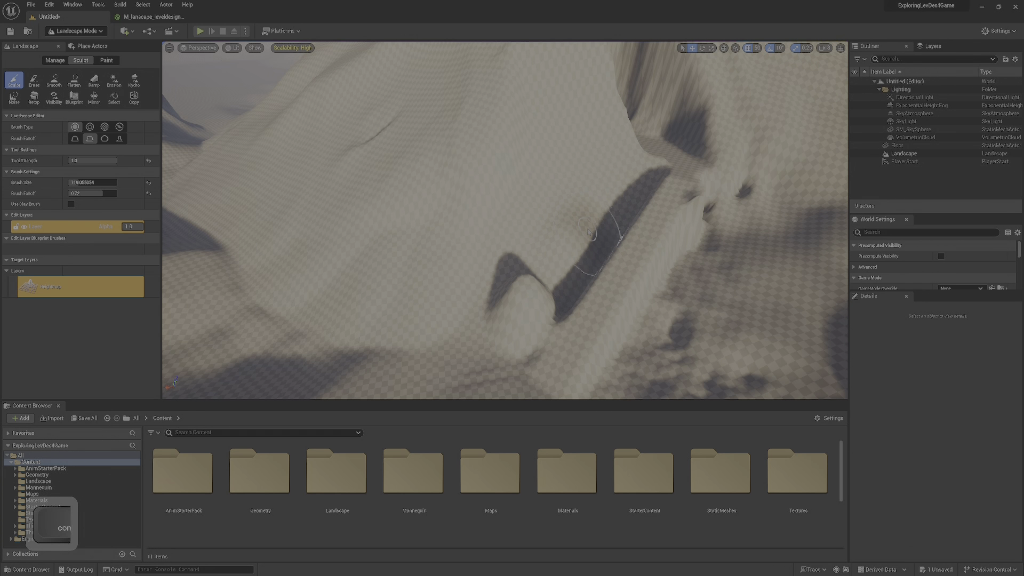
key(ctrl+z)
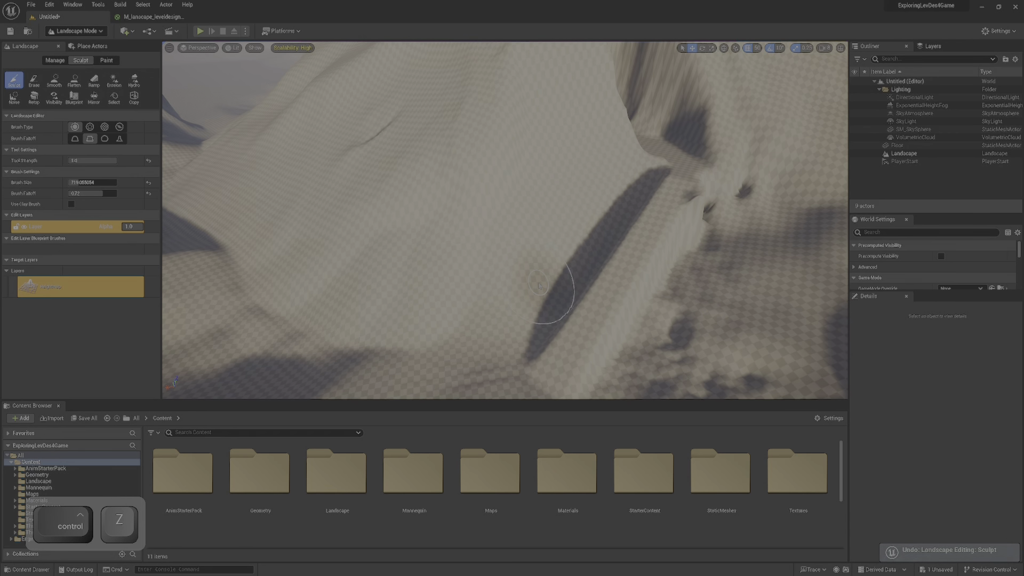
key(bracketleft)
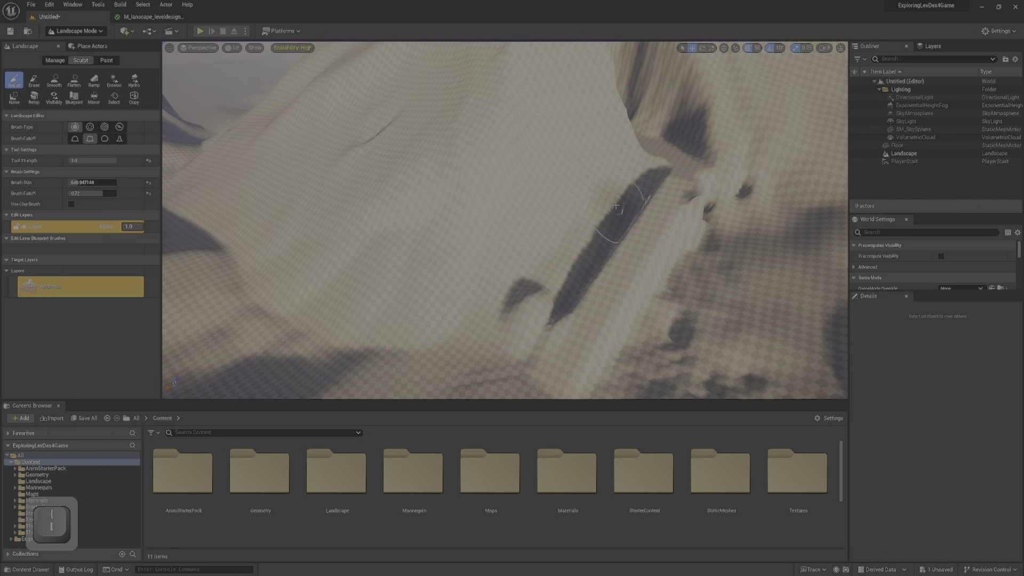
drag(628, 177, 540, 269)
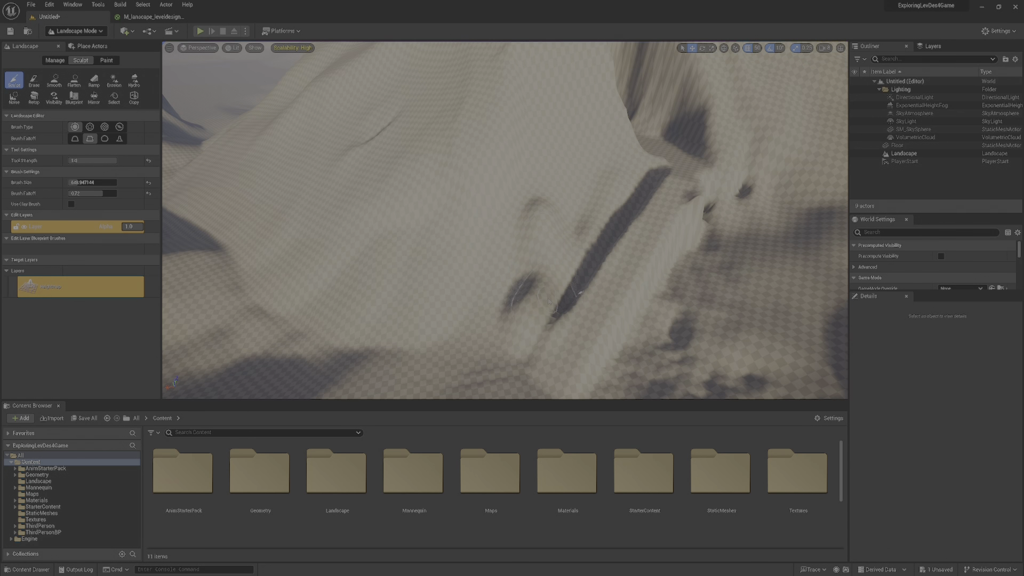
- Smooth the small mounds beside the ramp and erode the ramp's shaded bank with the Erosion and Hydro tools
click(53, 80)
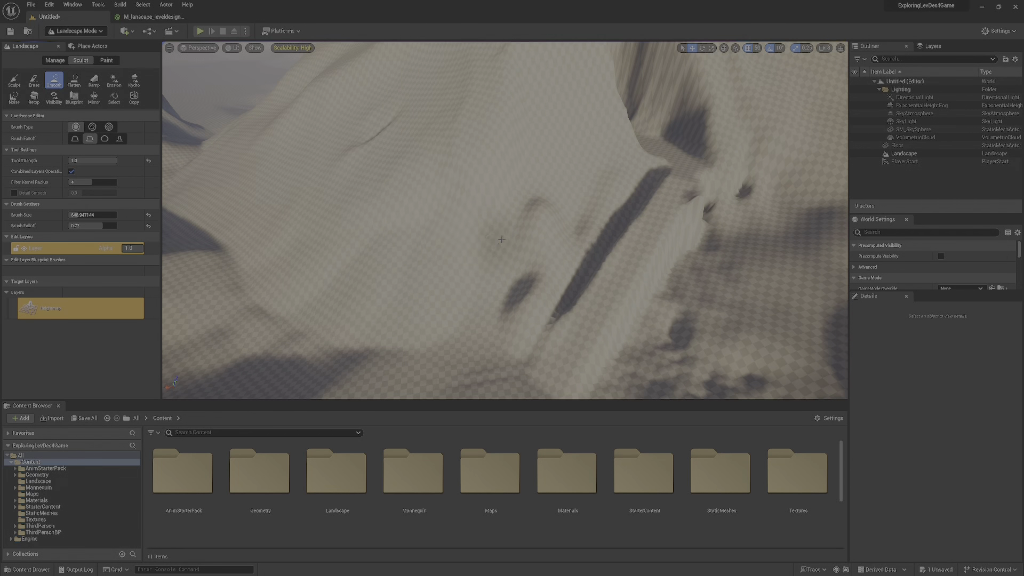
drag(515, 298, 548, 203)
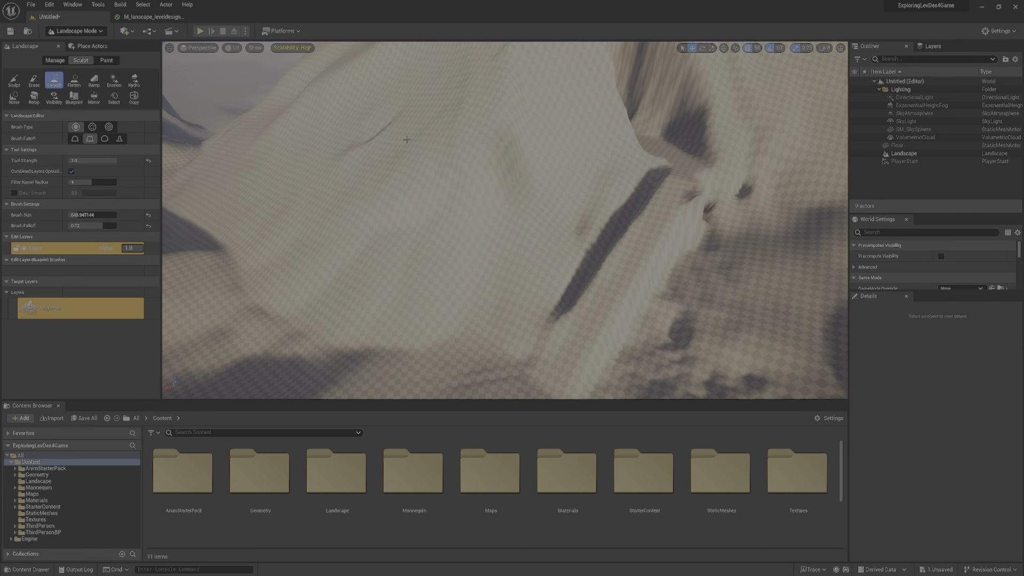
click(114, 80)
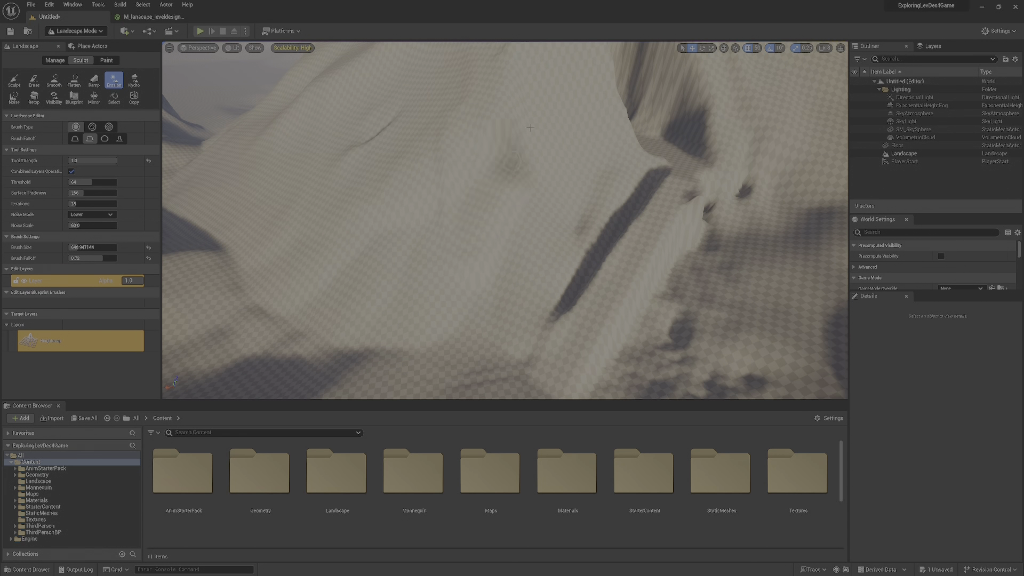
mouse_move(624, 192)
mouse_down()
mouse_move(593, 264)
mouse_move(554, 315)
mouse_up()
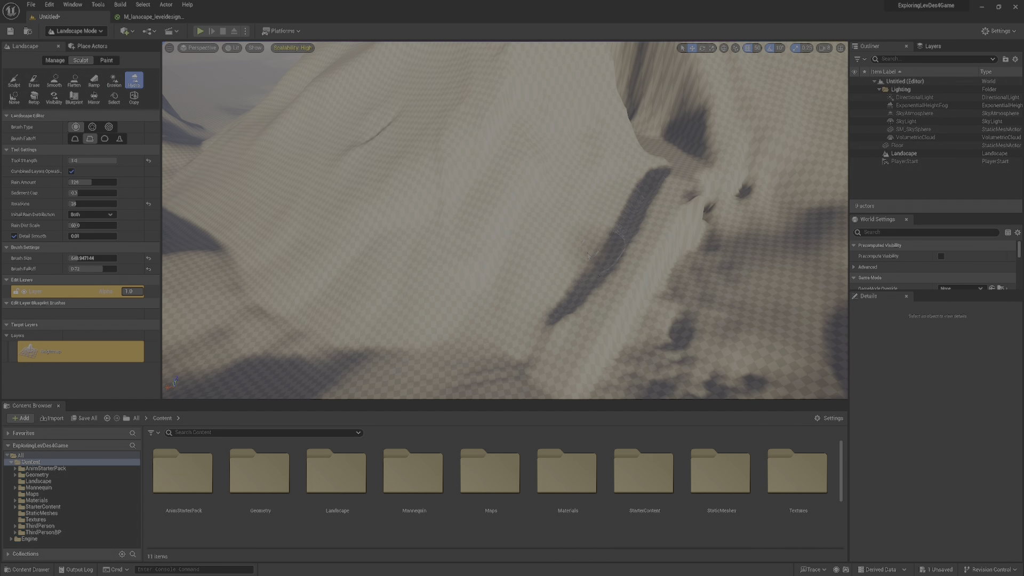
- Add a second, wider ramp over the existing one, from the valley floor to the ledge at the mountain's foot
mouse_move(490, 345)
right_down()
mouse_move(579, 362)
mouse_move(592, 392)
mouse_move(539, 386)
mouse_move(595, 328)
right_up()
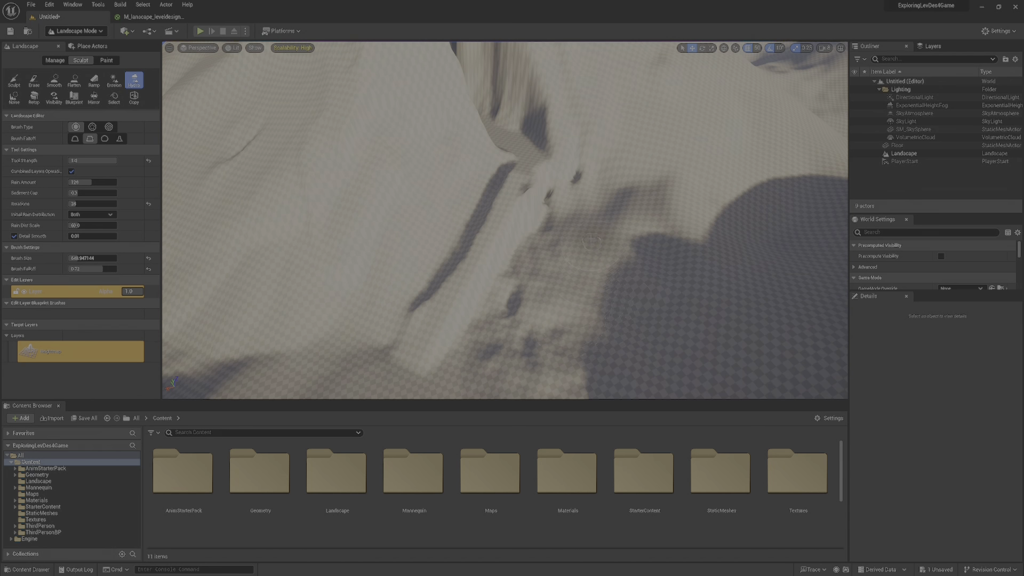
click(94, 80)
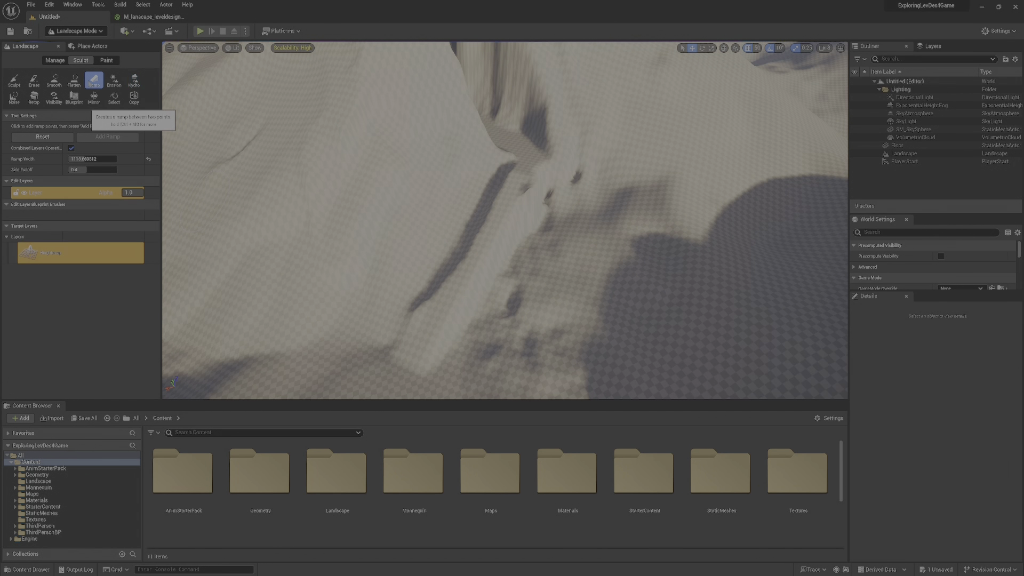
right_drag(614, 287, 614, 287)
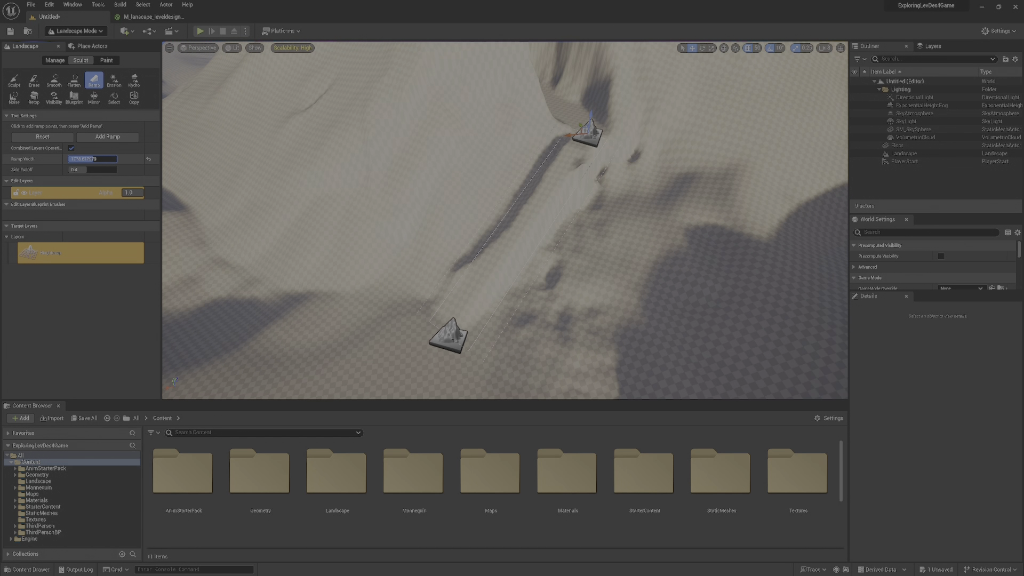
click(98, 158)
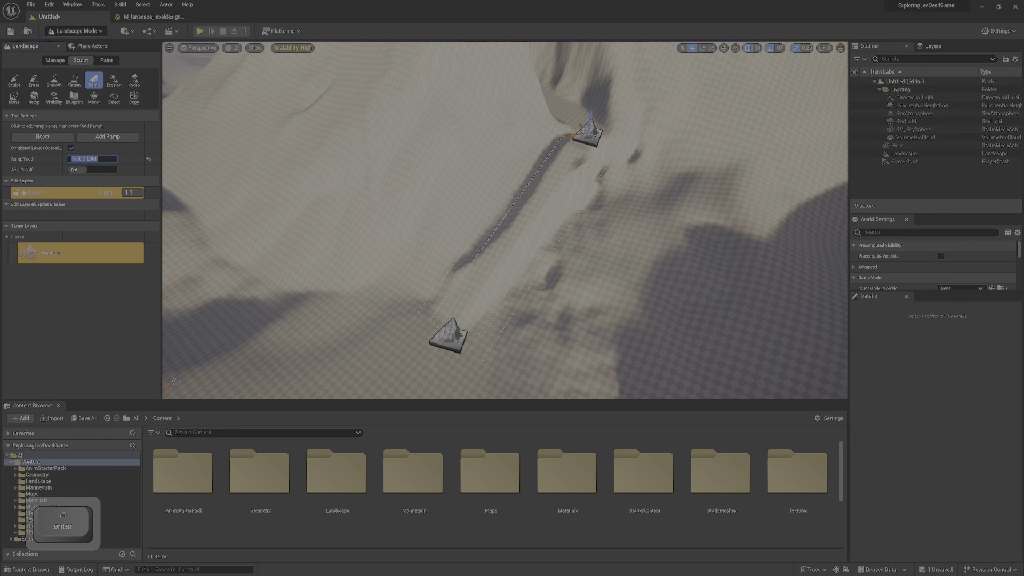
right_drag(581, 213, 603, 198)
key(Return)
right_drag(572, 156, 373, 138)
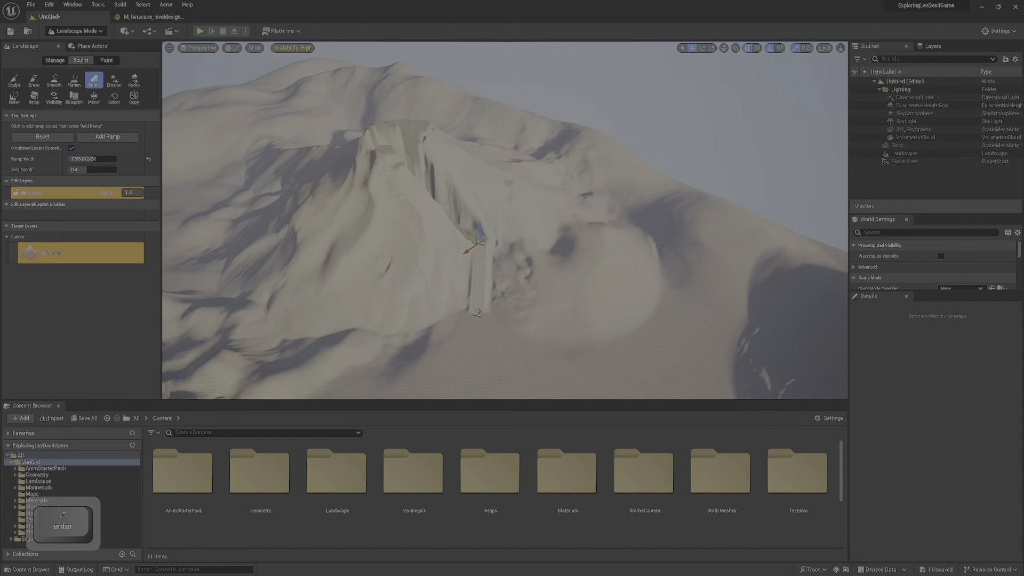
- Enlarge the Sculpt brush and raise terrain across the flat valley floor in front of the ramp
right_drag(423, 225, 373, 261)
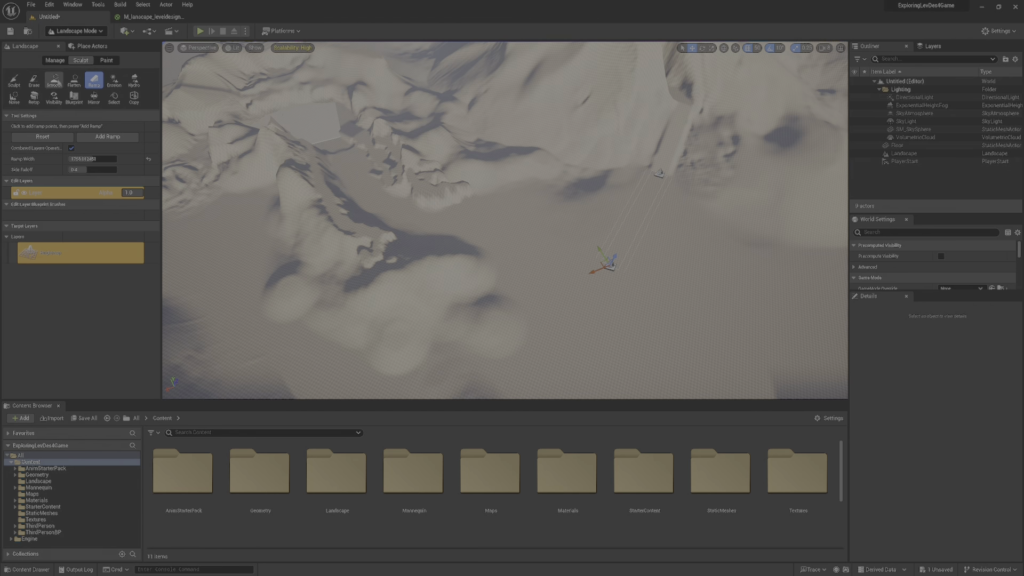
click(14, 80)
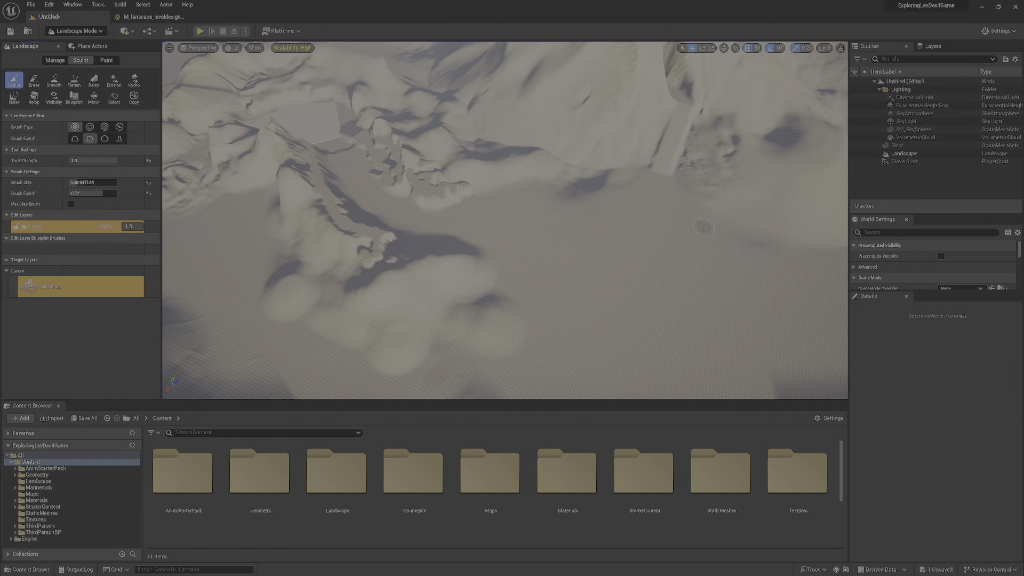
key(bracketright)
right_drag(734, 239, 726, 257)
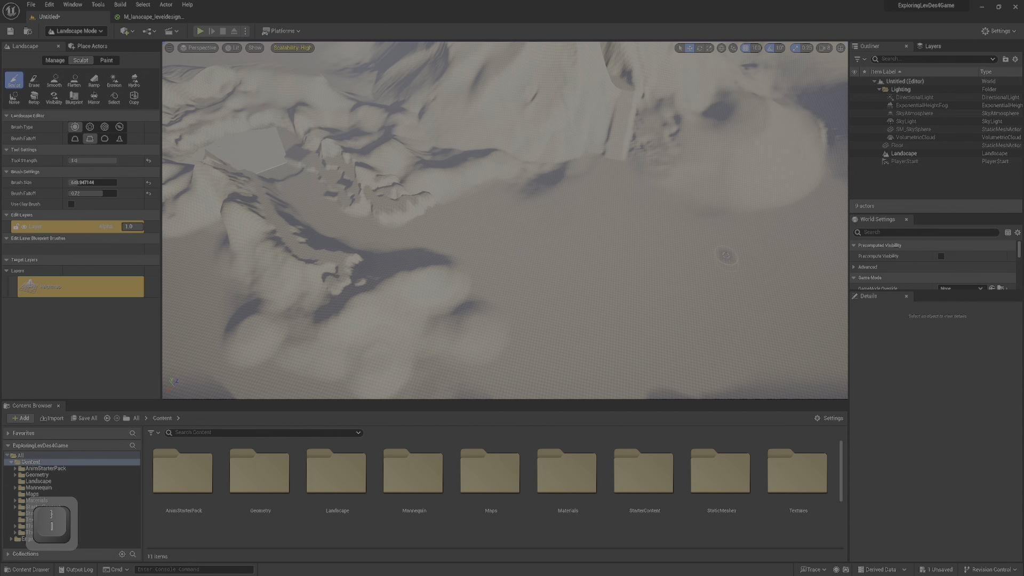
key(bracketright)
mouse_move(722, 212)
mouse_down()
mouse_move(688, 198)
mouse_move(656, 207)
mouse_up()
mouse_move(737, 181)
mouse_down()
mouse_move(690, 124)
mouse_move(680, 165)
mouse_move(595, 262)
mouse_up()
- Raise the cone-shaped hill in the valley beyond the cliffs and sculpt a mound next to it
mouse_move(595, 263)
right_down()
mouse_move(709, 288)
mouse_move(554, 299)
mouse_move(640, 304)
mouse_move(539, 299)
mouse_move(636, 179)
right_up()
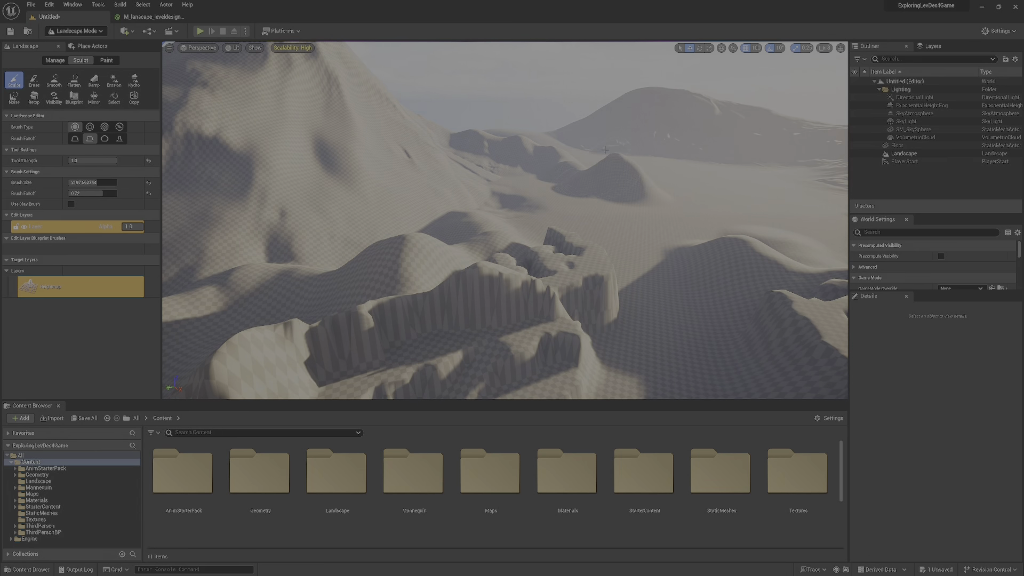
mouse_move(634, 160)
mouse_down()
mouse_move(670, 192)
mouse_move(650, 213)
mouse_up()
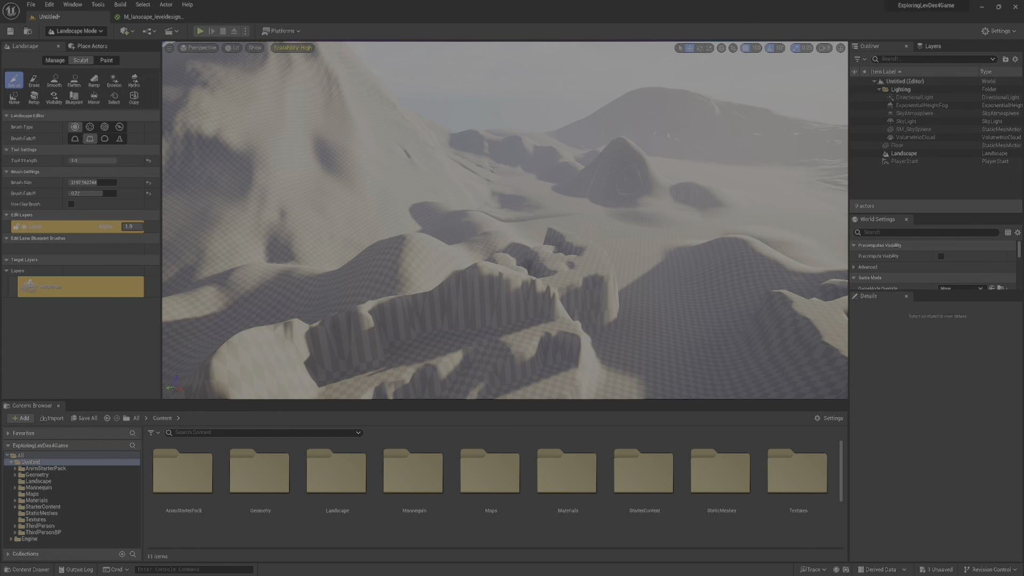
drag(635, 209, 660, 214)
- Sculpt rolling hills and ridges around the cone-shaped hill, from the mountain's foot across the valley
key(w)
mouse_move(659, 215)
right_down()
mouse_move(667, 241)
mouse_move(693, 248)
mouse_move(525, 113)
mouse_move(485, 251)
right_up()
key(w)
key(s)
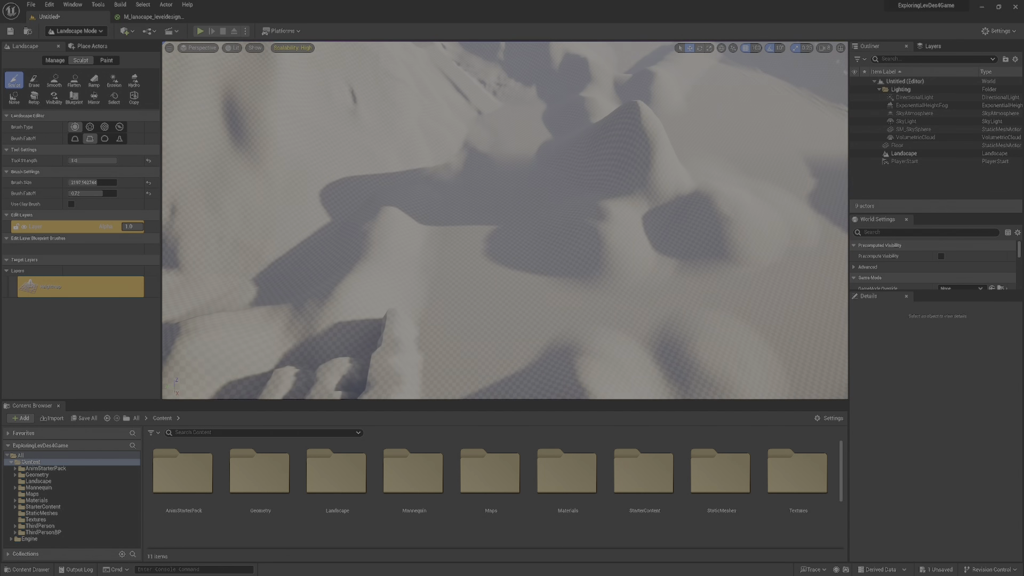
mouse_move(448, 191)
mouse_down()
mouse_move(374, 131)
mouse_move(433, 236)
mouse_up()
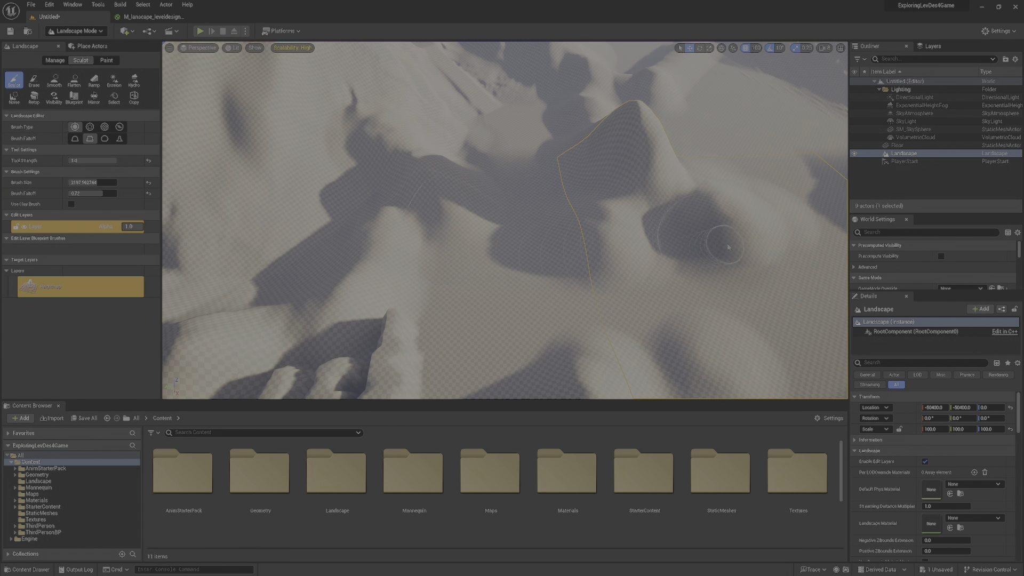
drag(720, 243, 630, 341)
right_drag(629, 342, 710, 338)
mouse_move(619, 283)
mouse_down()
mouse_move(645, 315)
mouse_move(576, 213)
mouse_move(520, 174)
mouse_move(612, 131)
mouse_move(518, 219)
mouse_move(427, 134)
mouse_move(384, 186)
mouse_move(536, 245)
mouse_move(667, 224)
mouse_move(634, 297)
mouse_move(613, 149)
mouse_move(494, 106)
mouse_move(507, 229)
mouse_up()
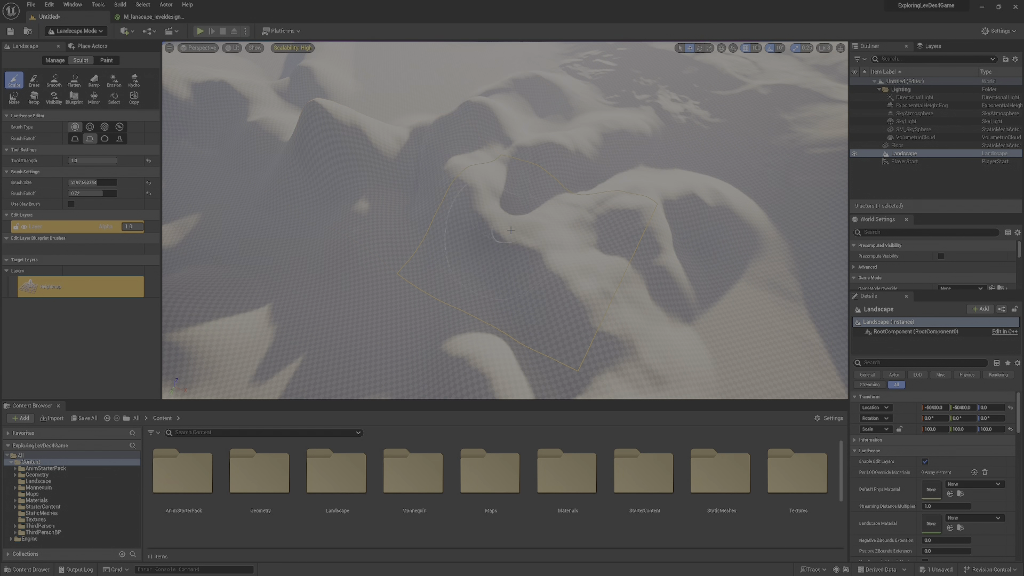
- Reduce the Sculpt brush to a size of about 967 and raise small knolls in the shaded valley before the cone-shaped hill
key(w)
right_drag(507, 229, 373, 251)
key(s)
mouse_move(507, 256)
right_down()
mouse_move(507, 202)
mouse_move(534, 176)
mouse_move(605, 272)
right_up()
key(bracketleft)
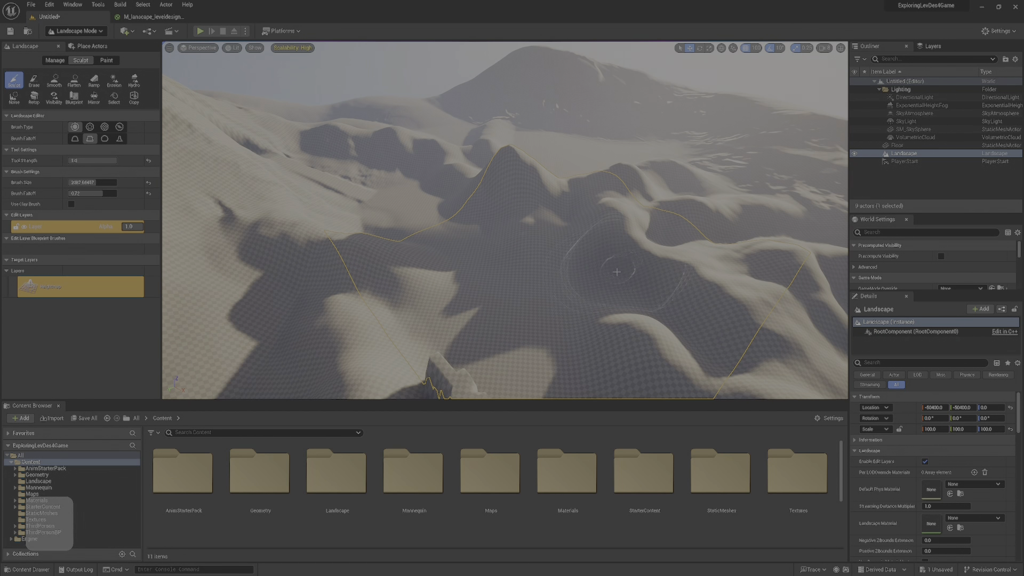
key(bracketleft)
key(bracketleft)
key(bracketleft)
key(bracketleft)
key(bracketleft)
key(bracketleft)
key(bracketleft)
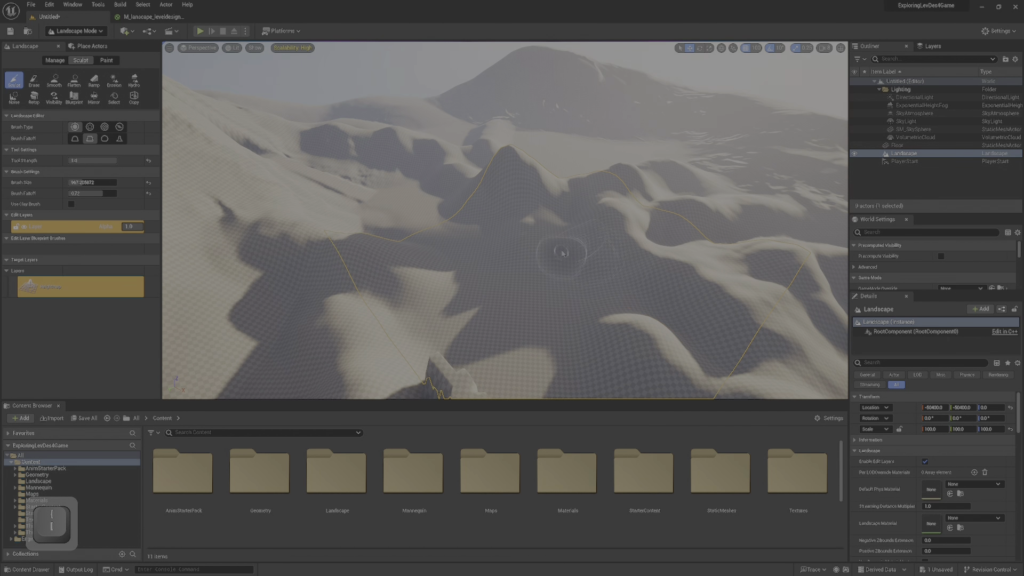
drag(625, 302, 696, 294)
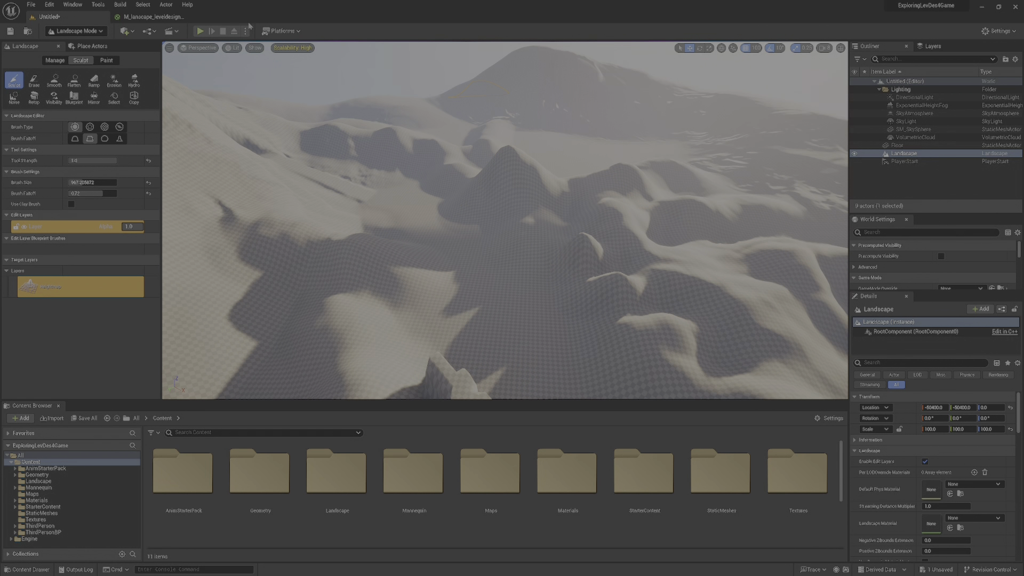
click(85, 418)
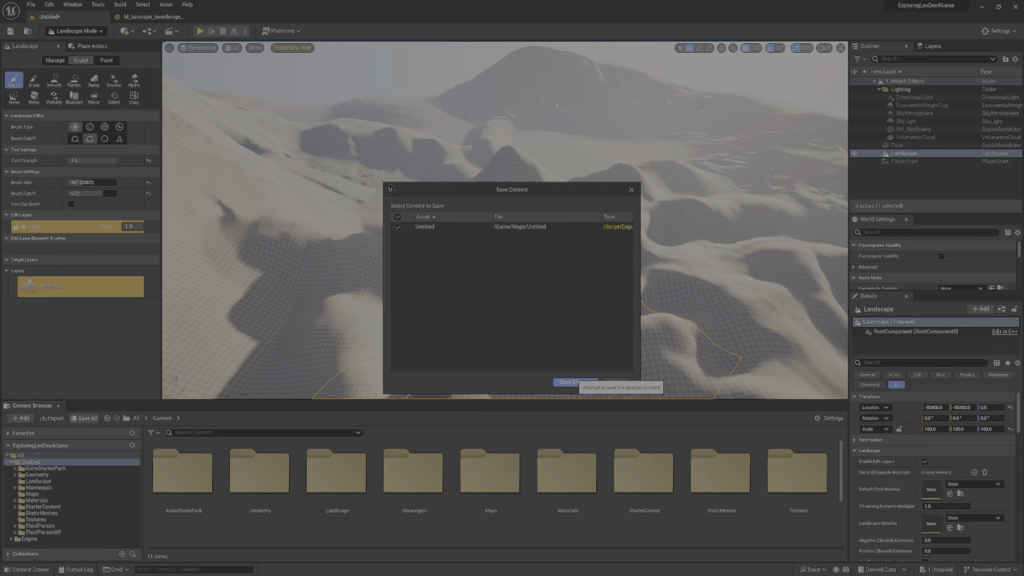
click(577, 386)
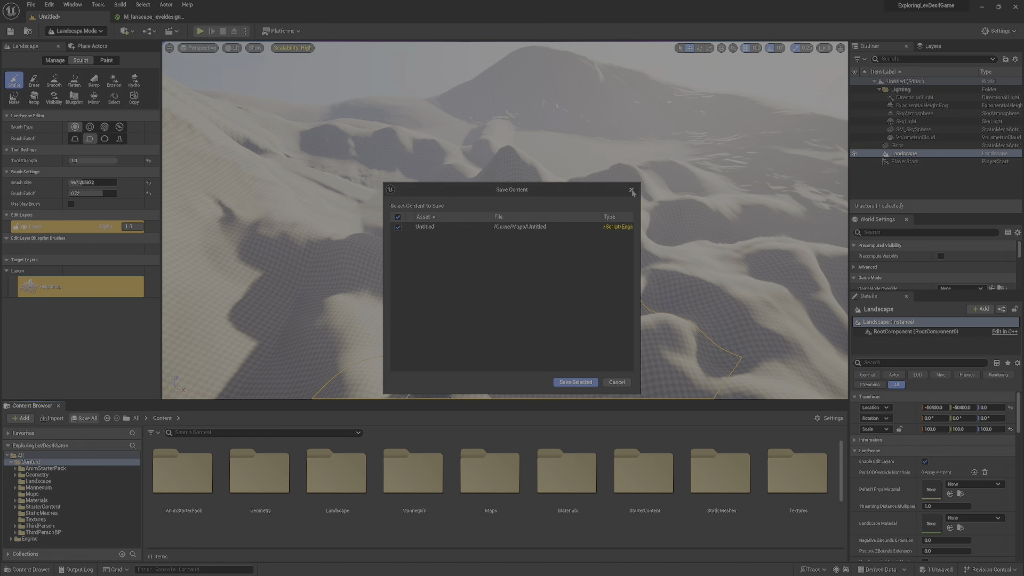
click(632, 190)
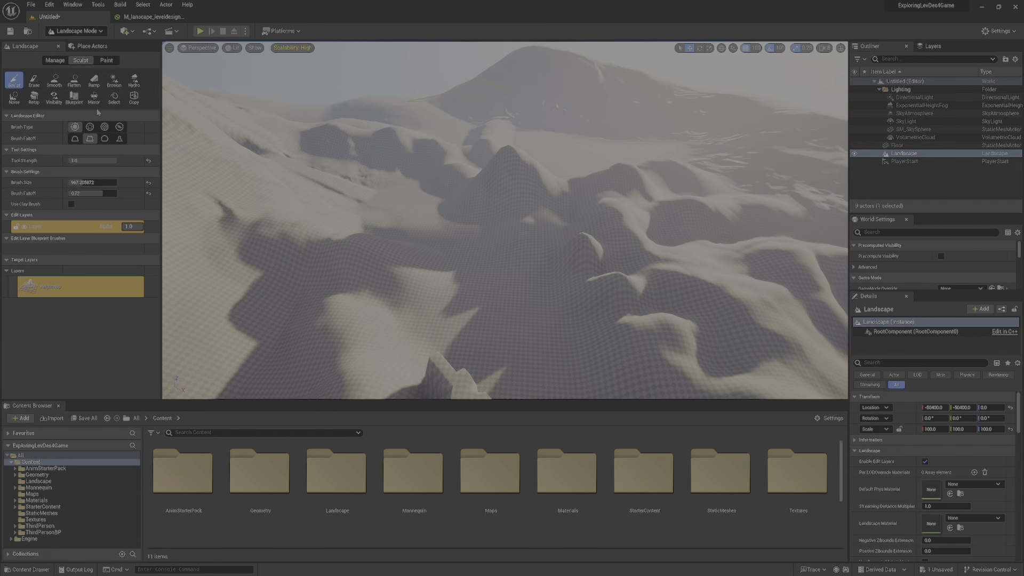
- Select the PlayerStart on the valley floor and, in Selection mode, rotate it to -90° about Z so it faces along the valley
key(shift+4)
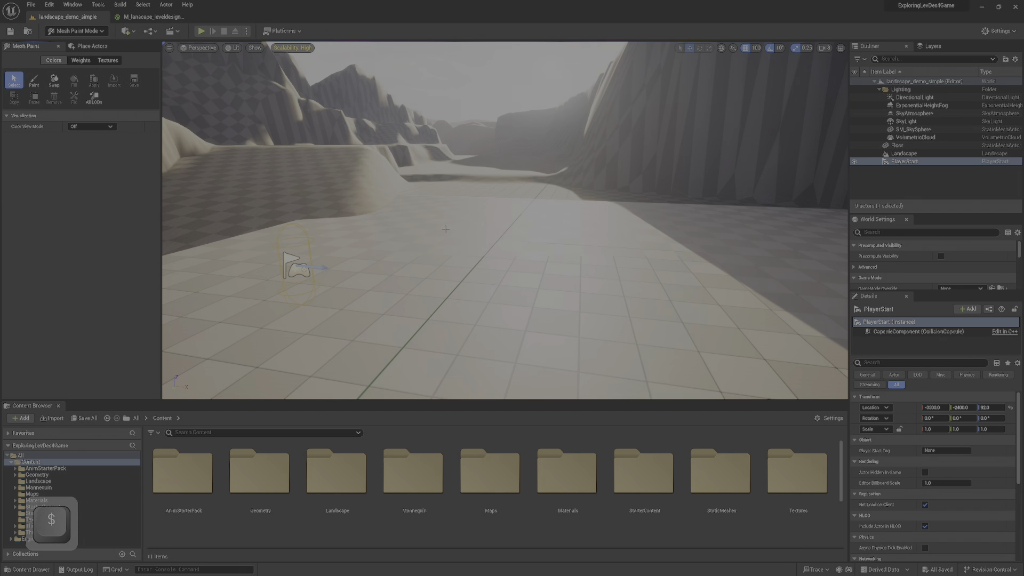
click(917, 155)
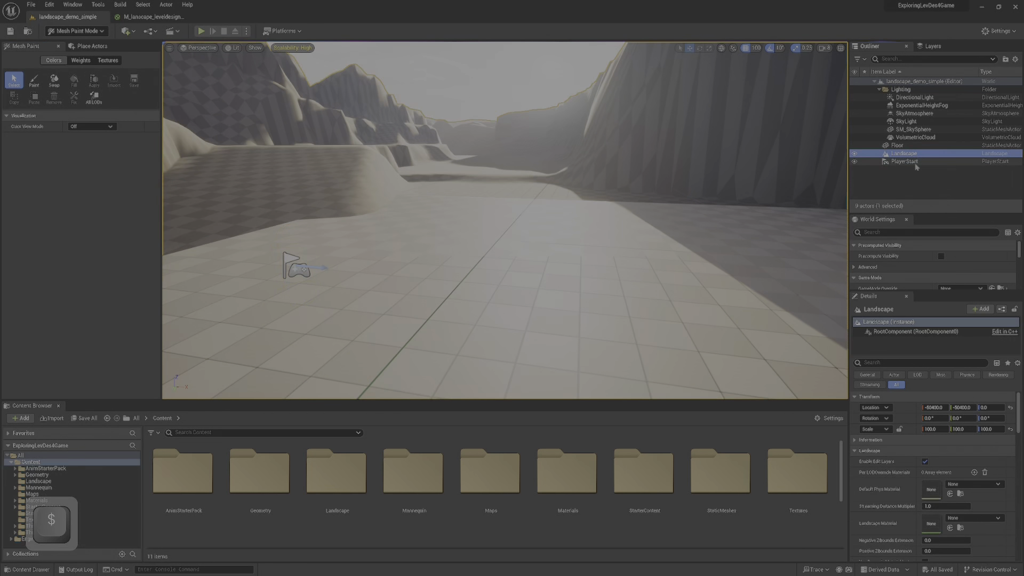
click(915, 163)
right_drag(643, 213, 631, 224)
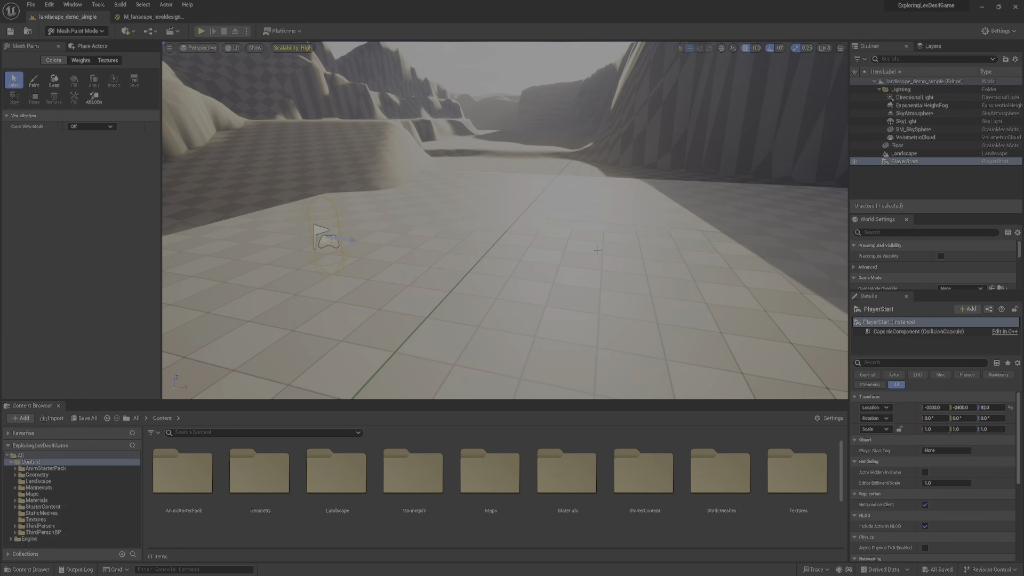
mouse_move(585, 256)
right_down()
mouse_move(633, 242)
mouse_move(581, 257)
mouse_move(584, 274)
right_up()
key(f)
key(space)
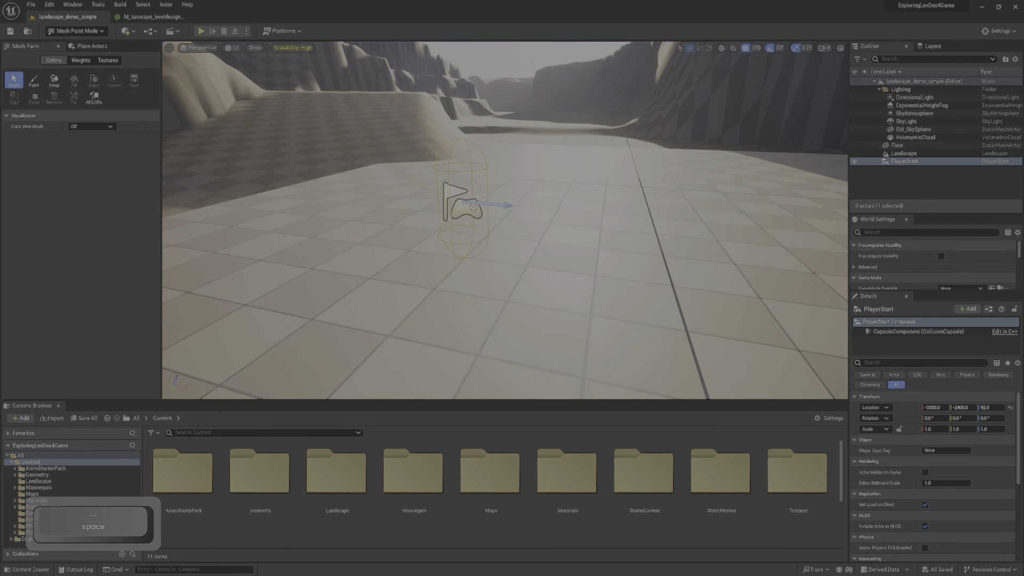
right_drag(466, 212, 467, 214)
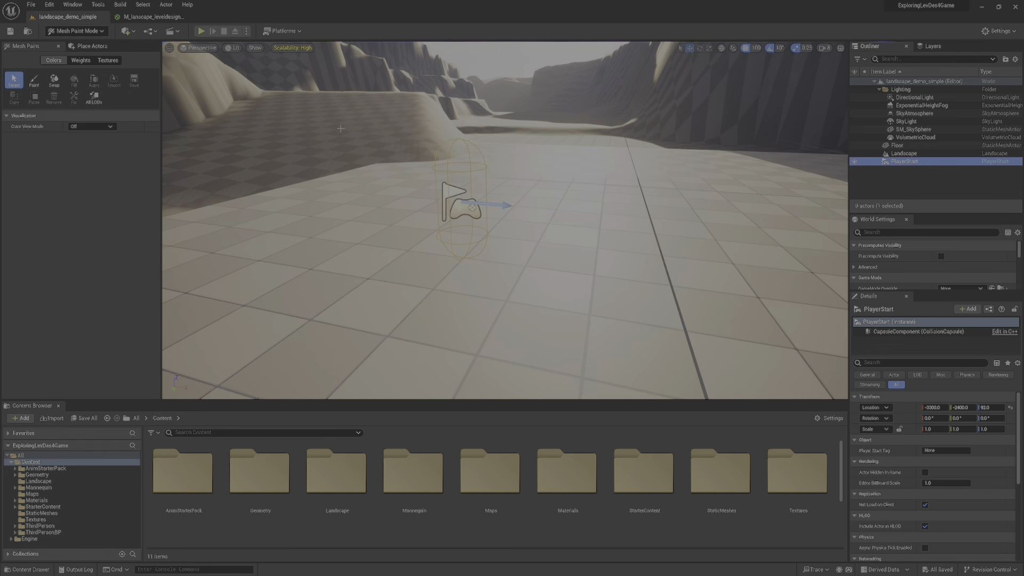
key(shift+1)
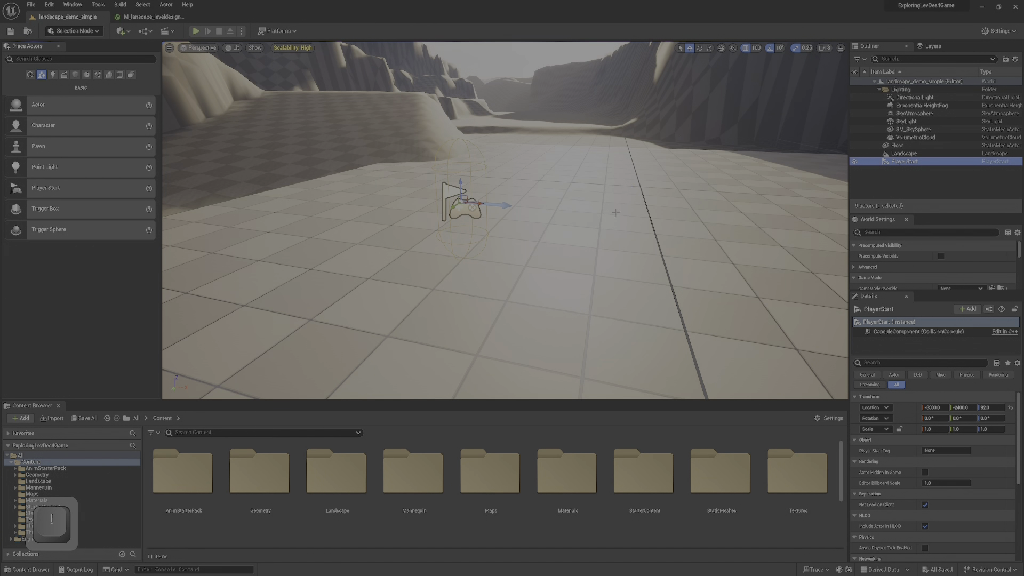
key(space)
drag(504, 220, 490, 214)
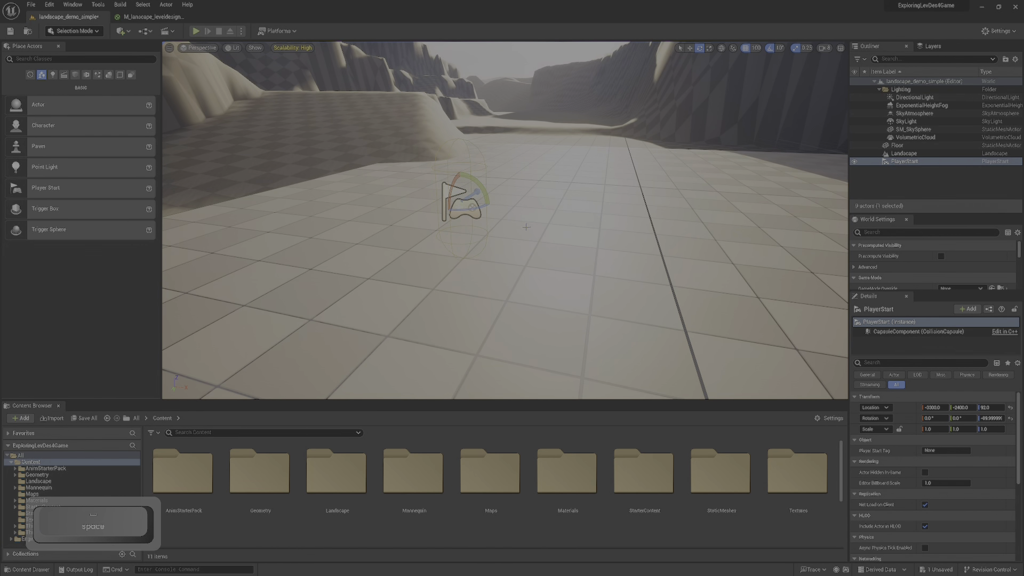
right_drag(527, 228, 507, 182)
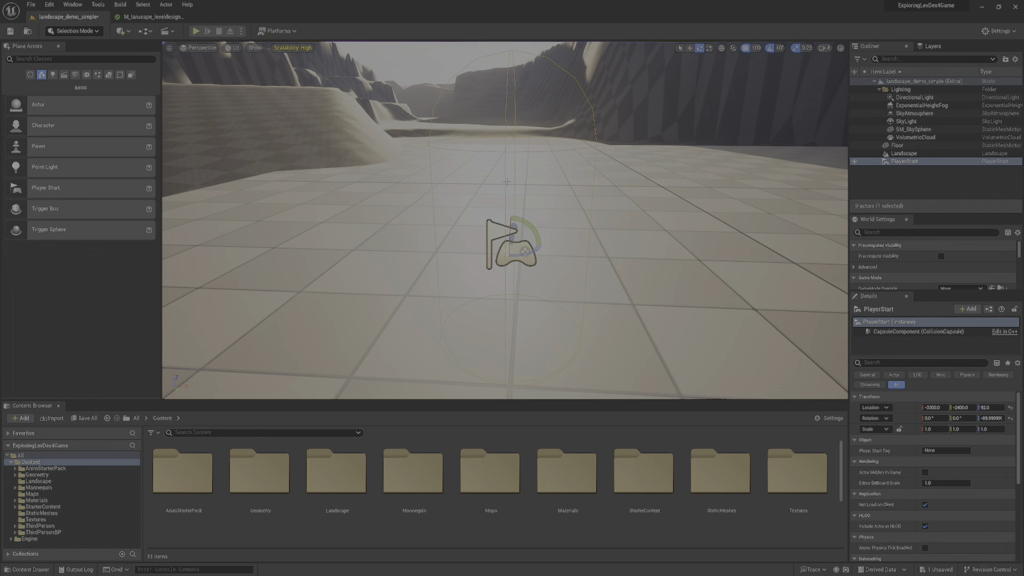
- Play-test the level by running and jumping the character from the start point across the valley, and end the session
click(195, 31)
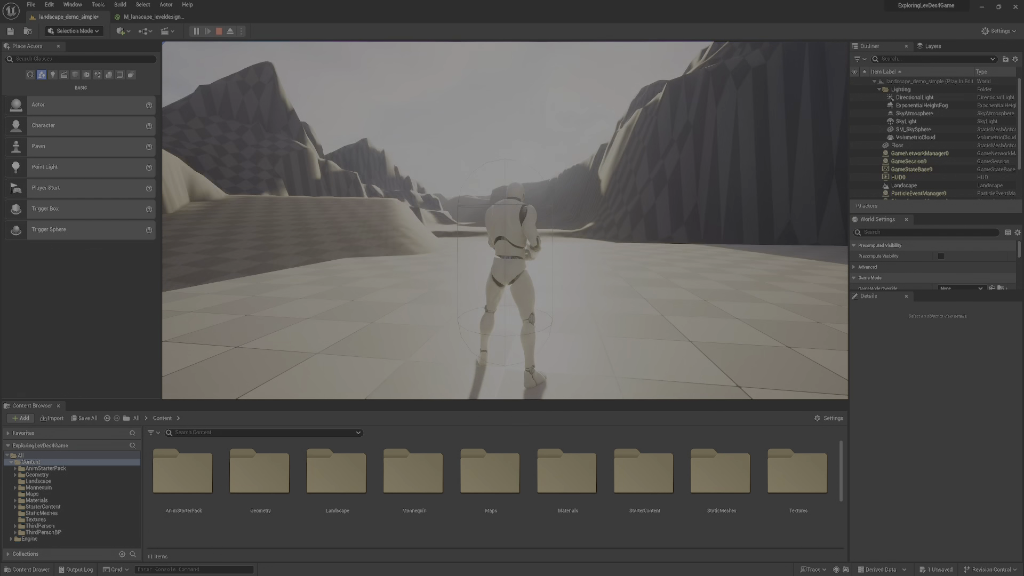
key(w)
key(space)
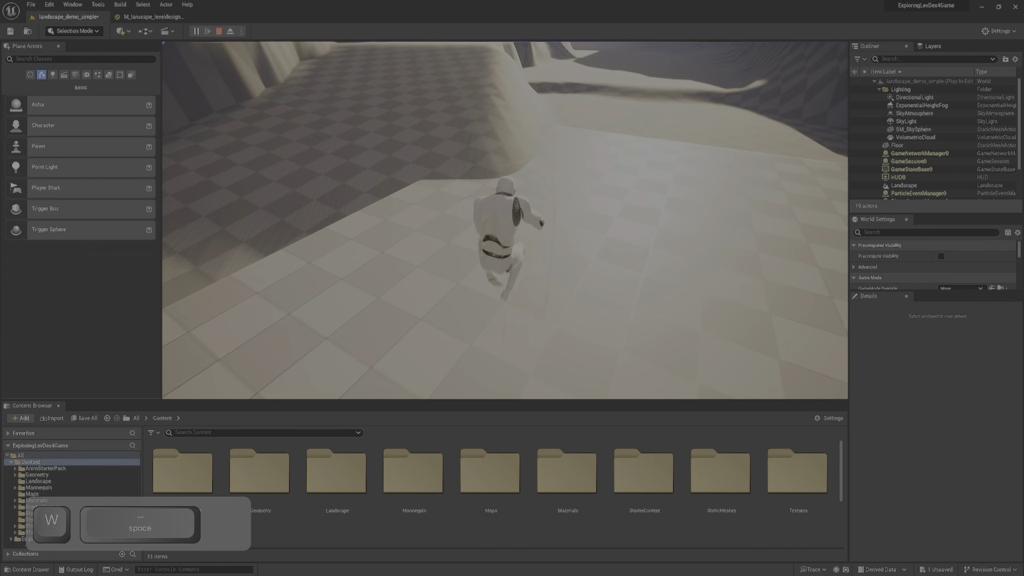
key(d)
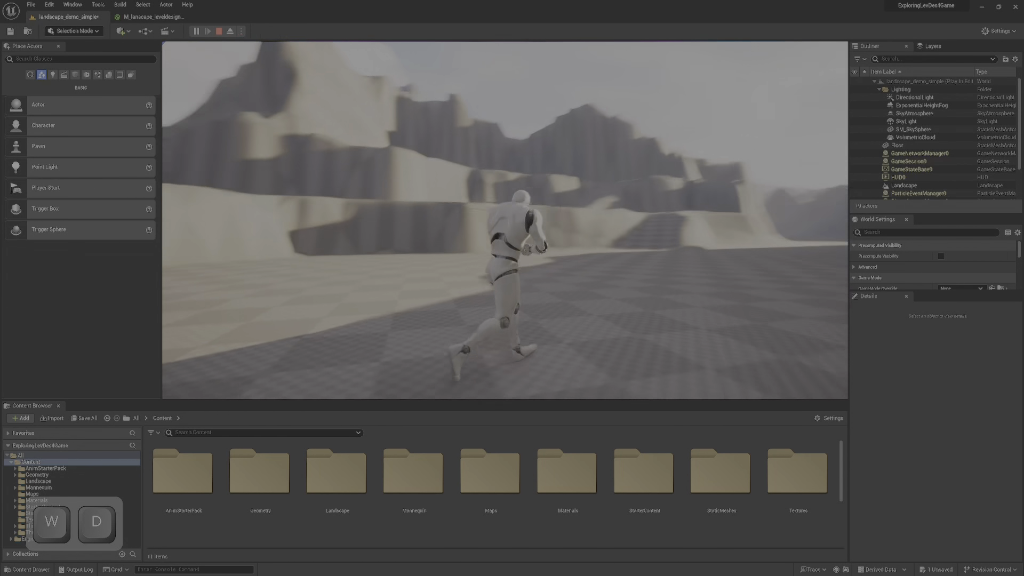
key(a)
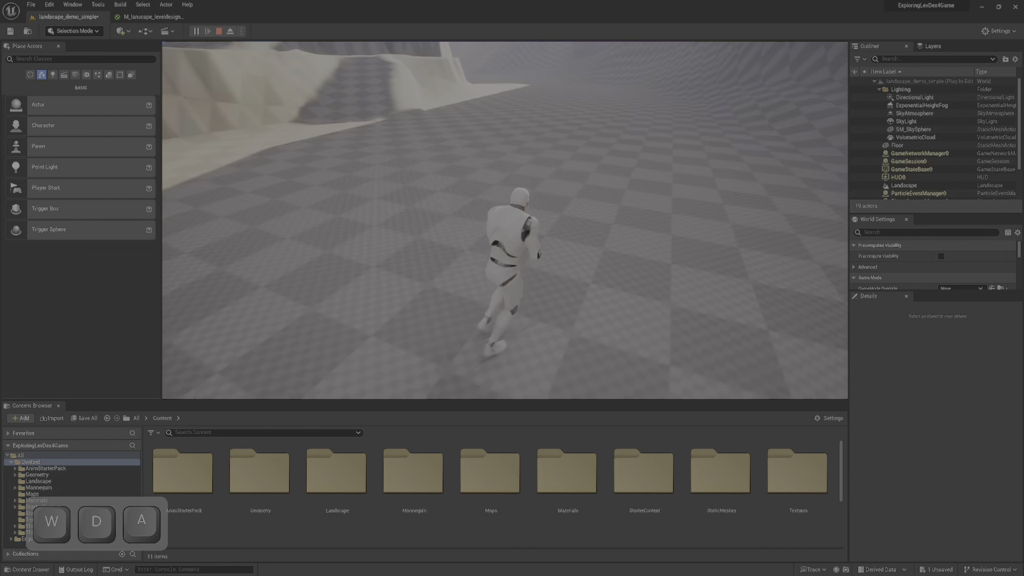
key(Escape)
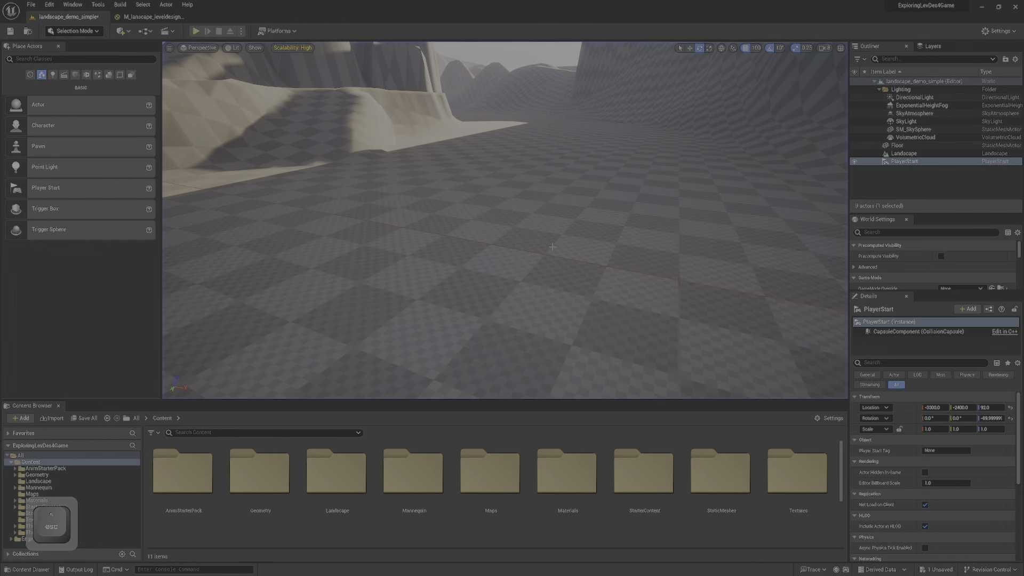
- Switch the editor from Selection mode to Foliage mode for the sculpted landscape
key(s)
key(a)
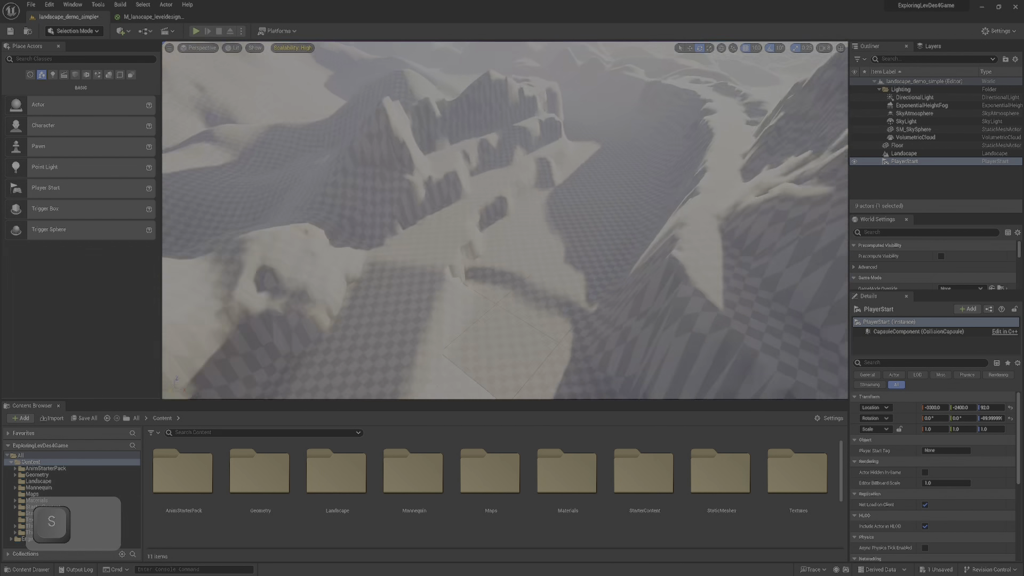
key(d)
key(w)
right_drag(505, 220, 512, 202)
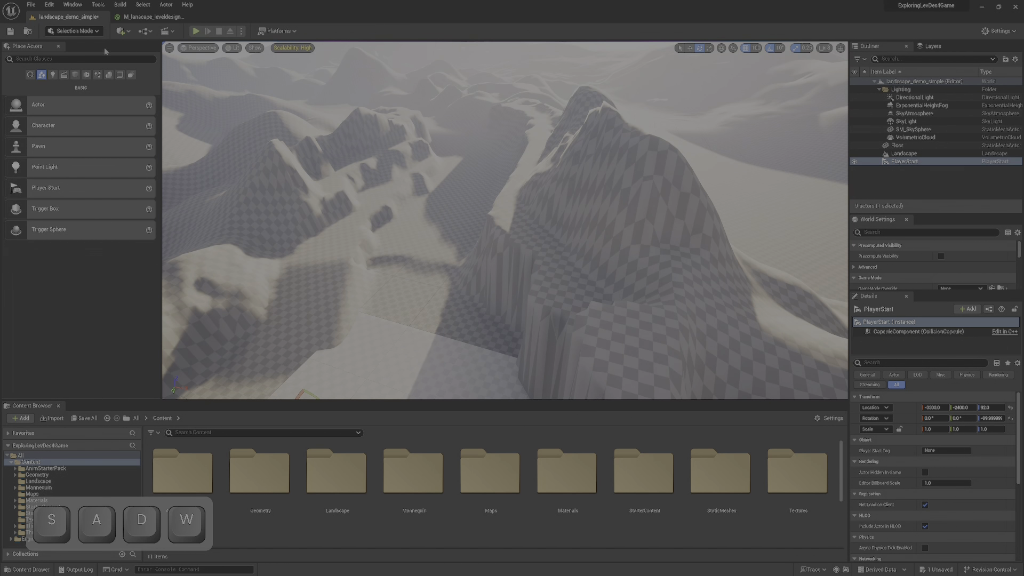
click(93, 31)
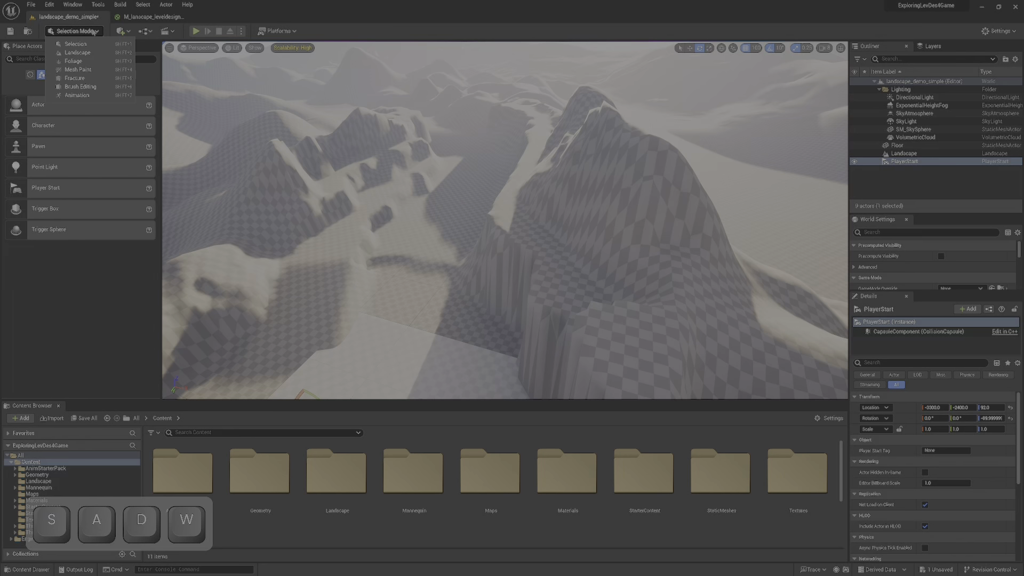
click(85, 62)
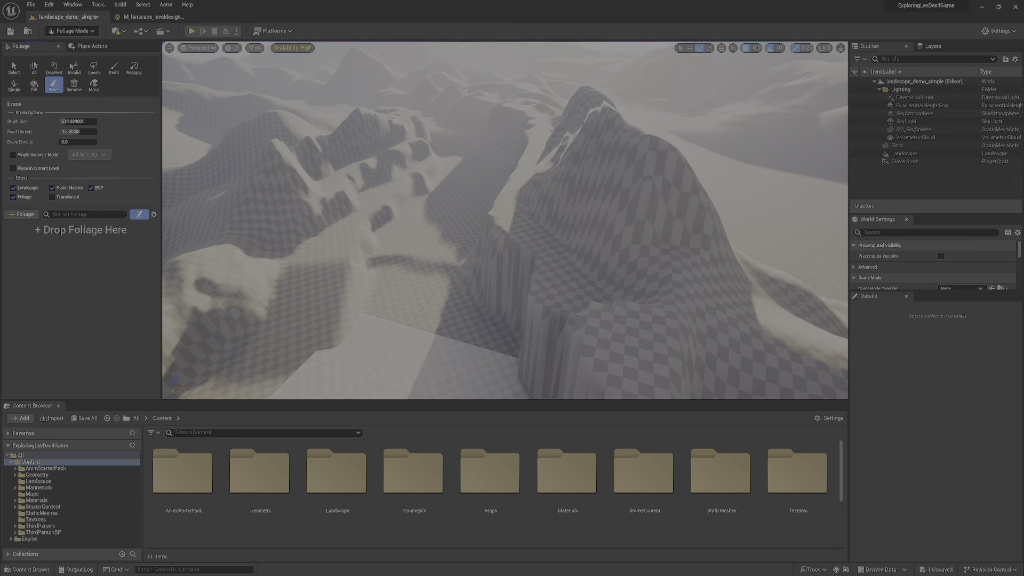
right_drag(504, 221, 501, 186)
right_drag(467, 245, 410, 326)
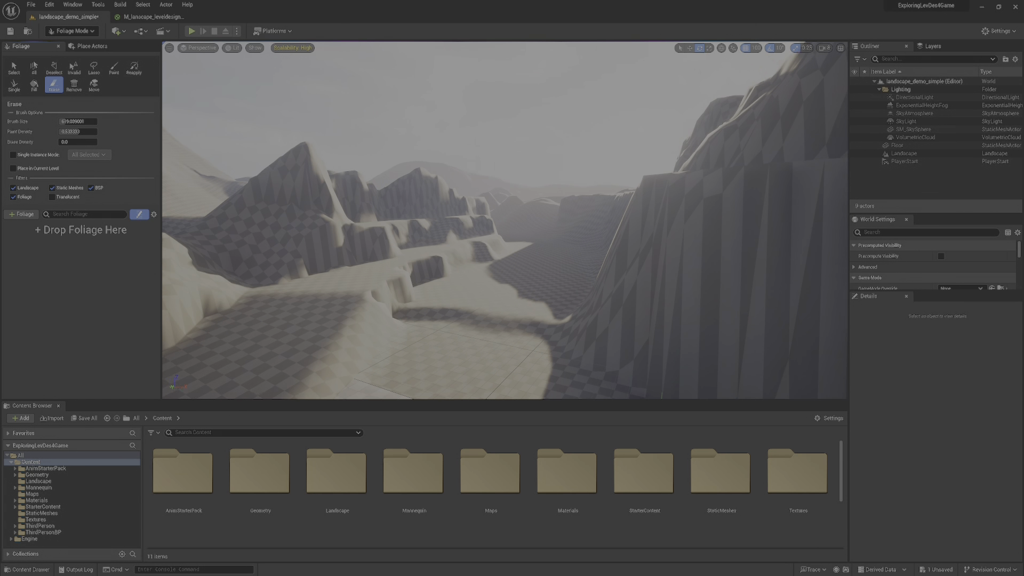
key(a)
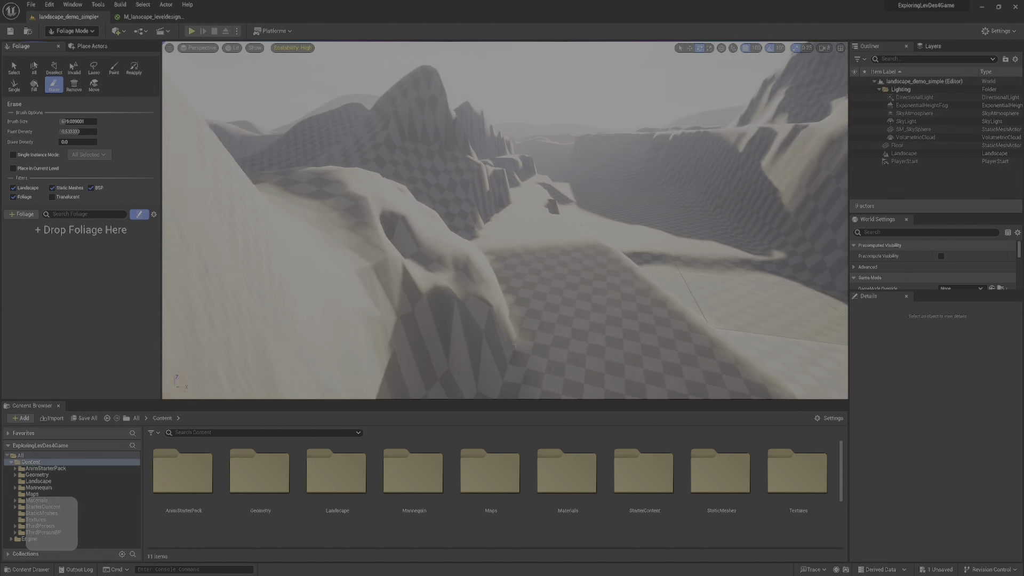